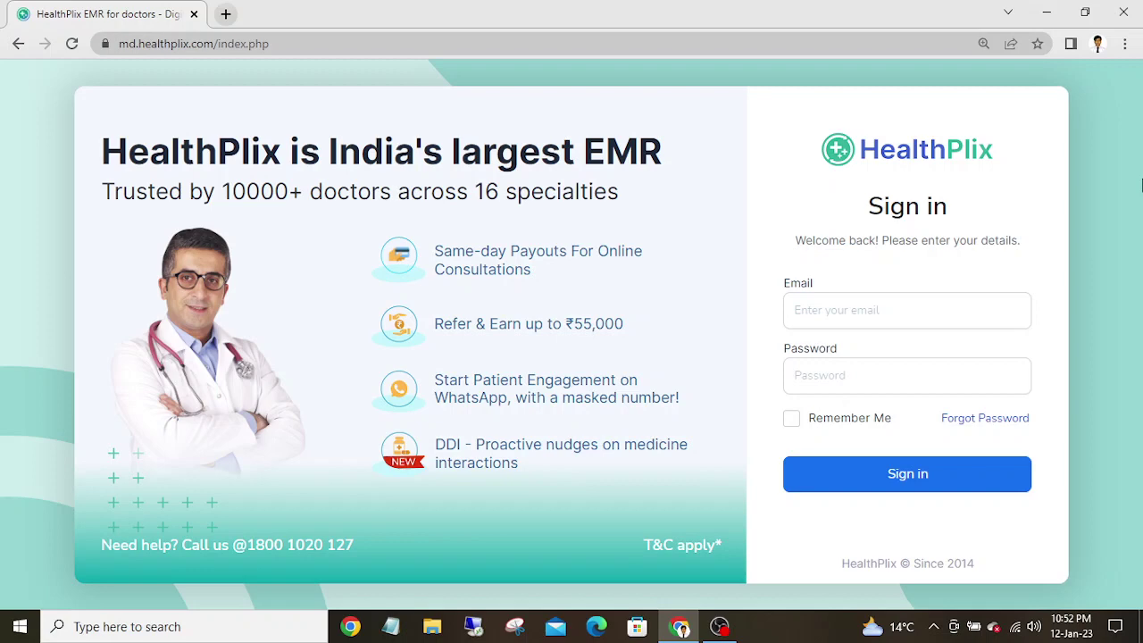
- Fill in the saved doctor e-mail from autofill and type the account password
click(820, 310)
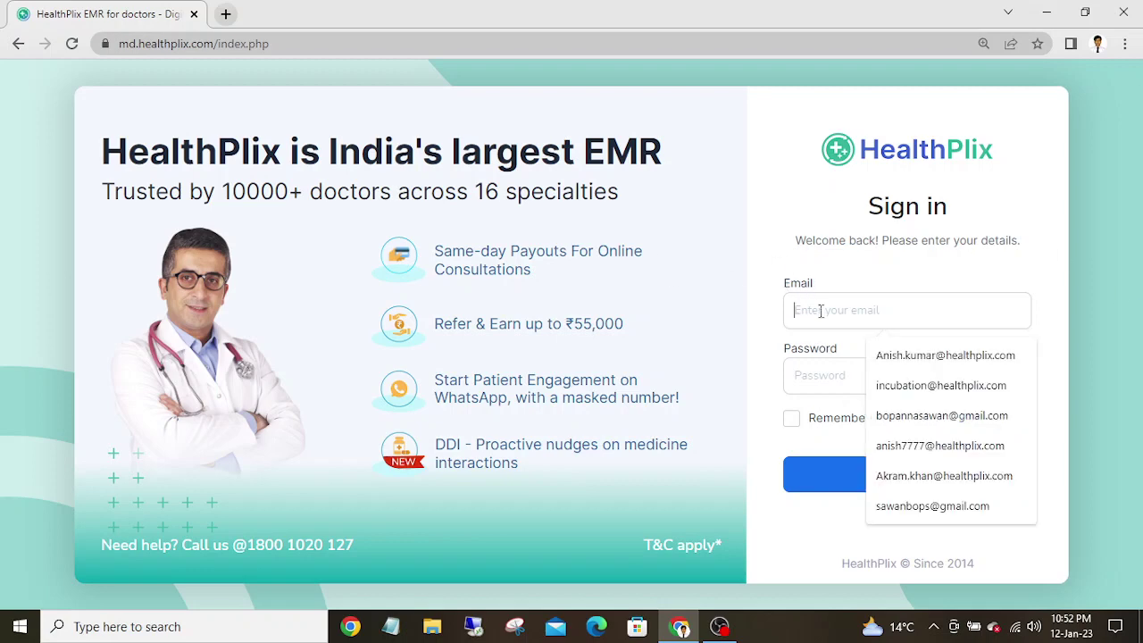
click(899, 357)
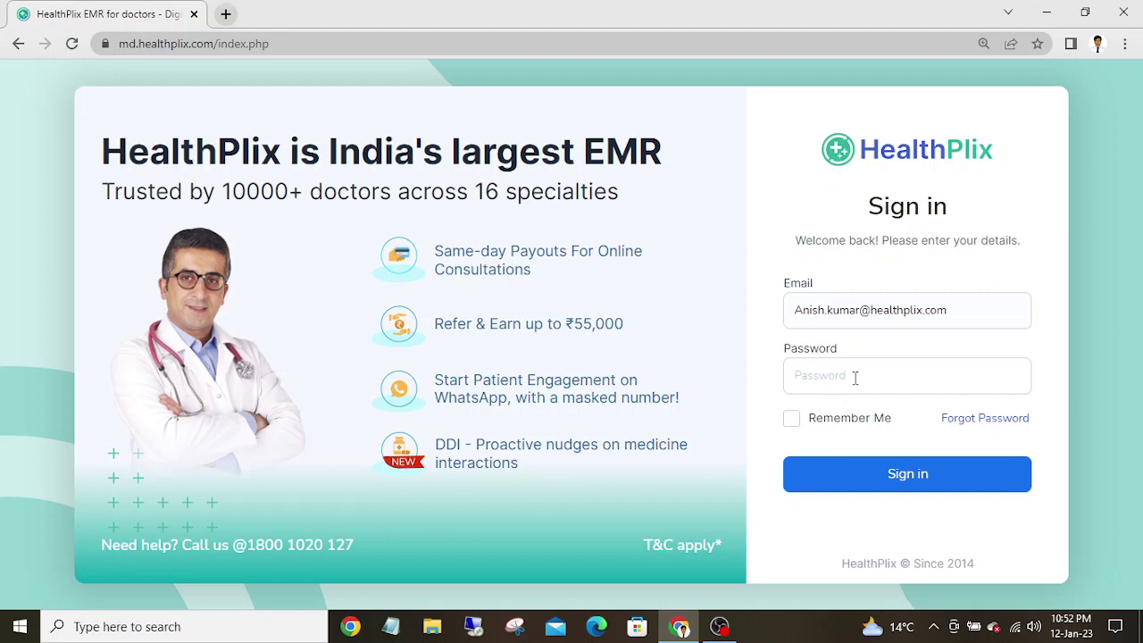
text(••)
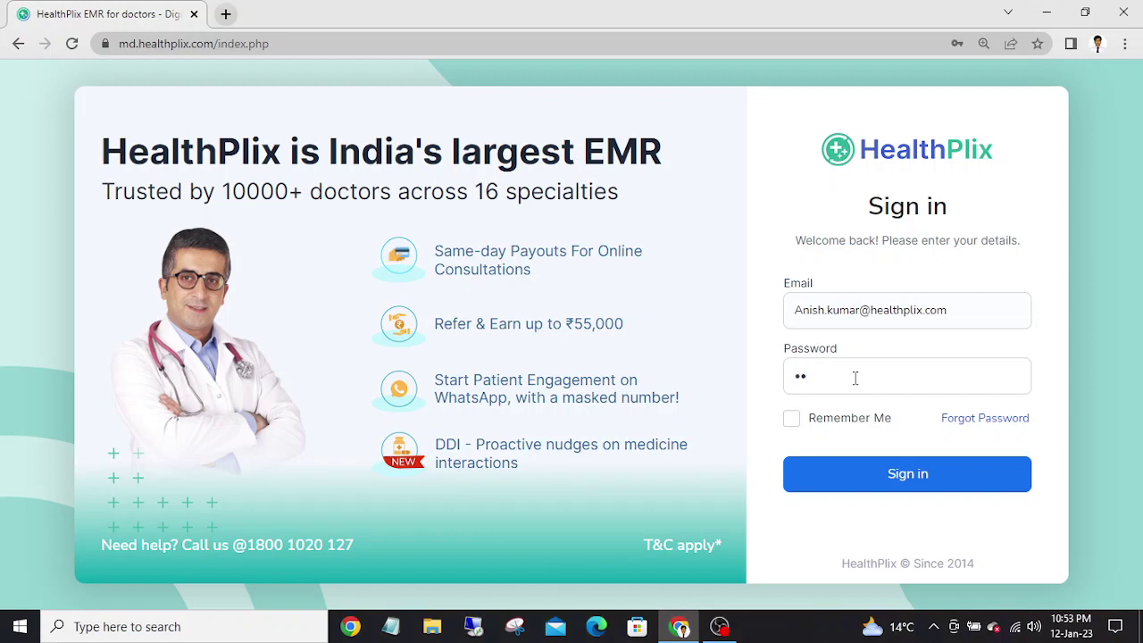
text(••••••••)
- Sign in and view the 2023-01-12 Appointments list, briefly trying the patient search
click(853, 482)
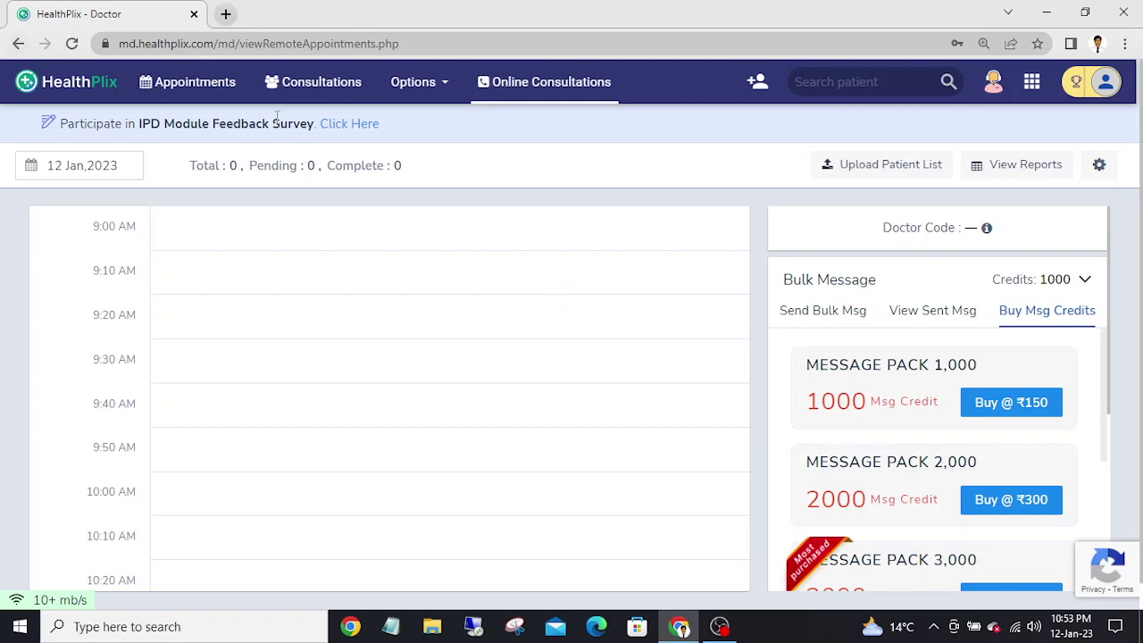
click(176, 82)
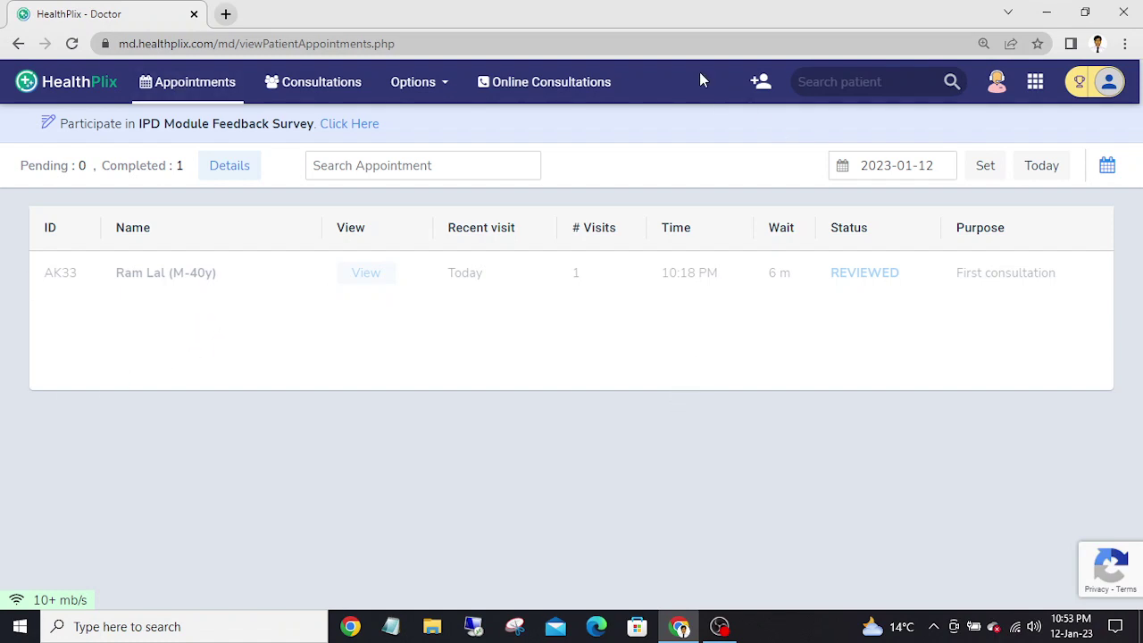
click(862, 78)
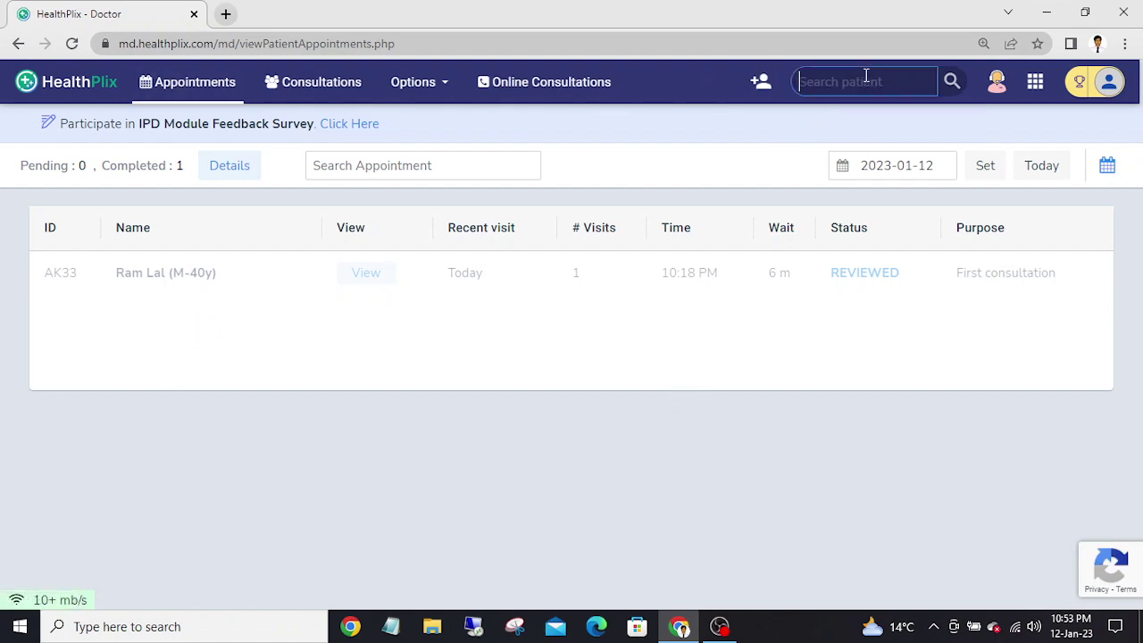
click(951, 82)
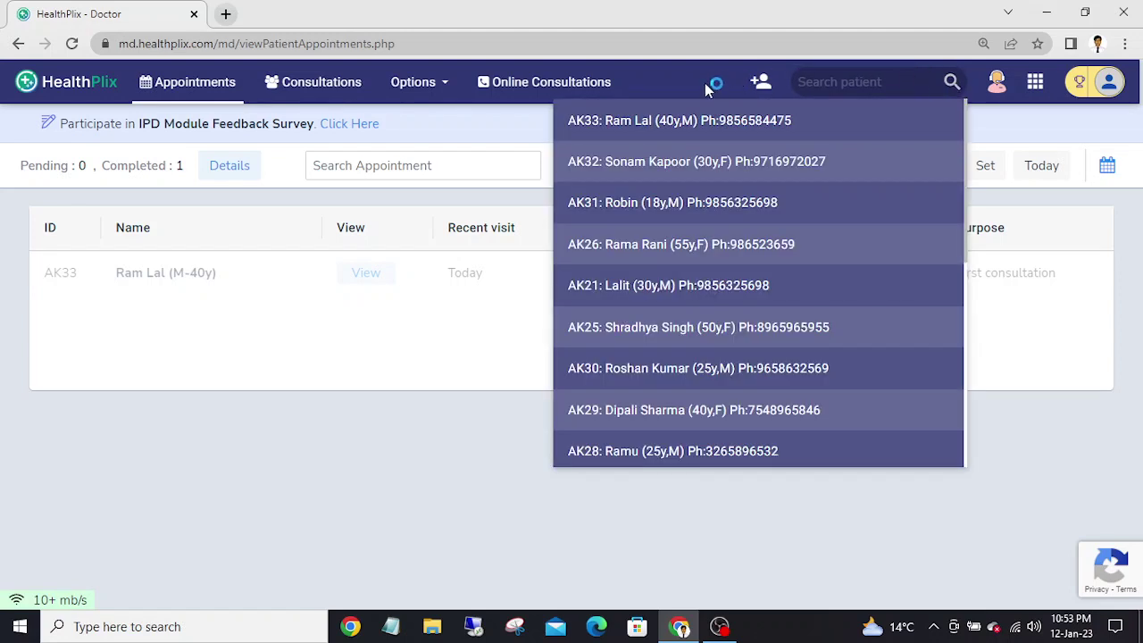
click(699, 82)
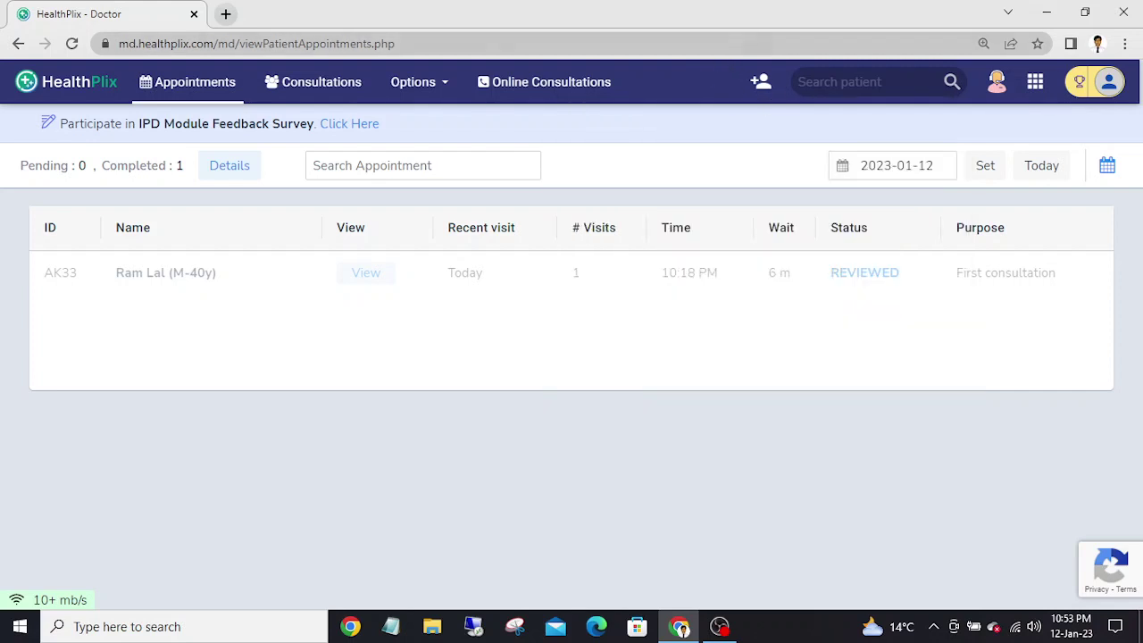
- Start a new patient record titled Mrs and enter the patient's full name
click(760, 83)
click(263, 192)
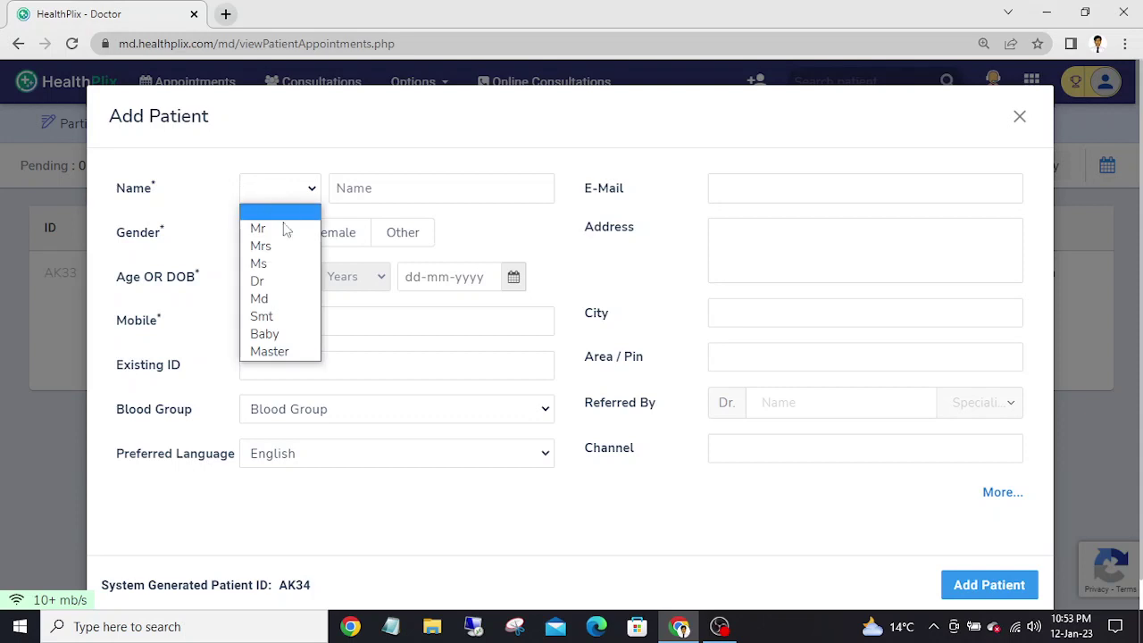
click(280, 247)
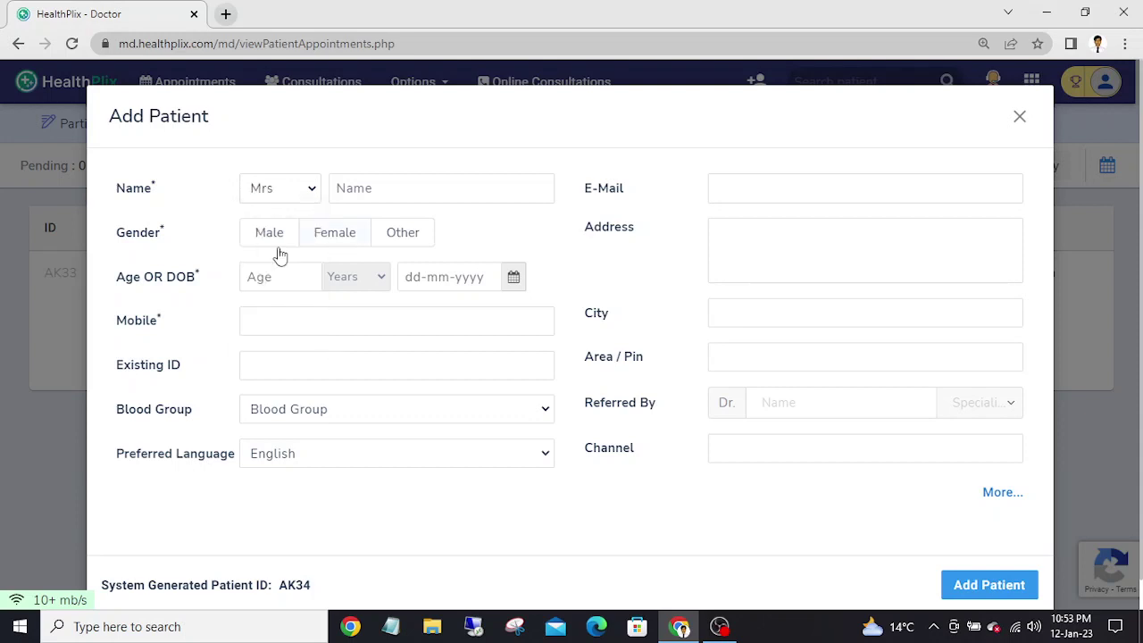
click(364, 190)
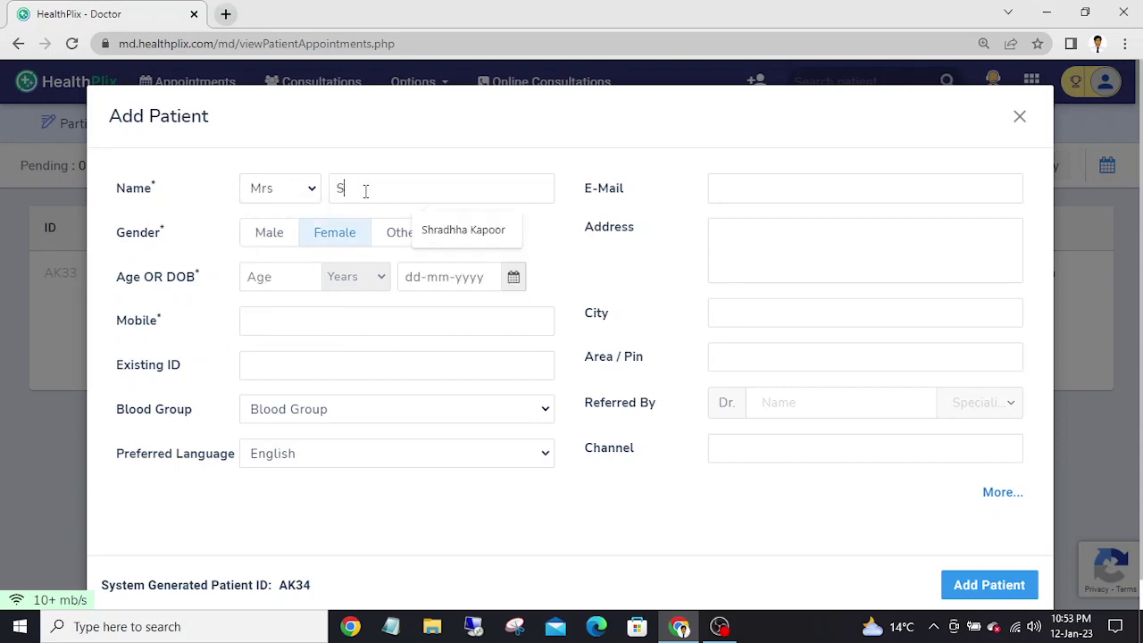
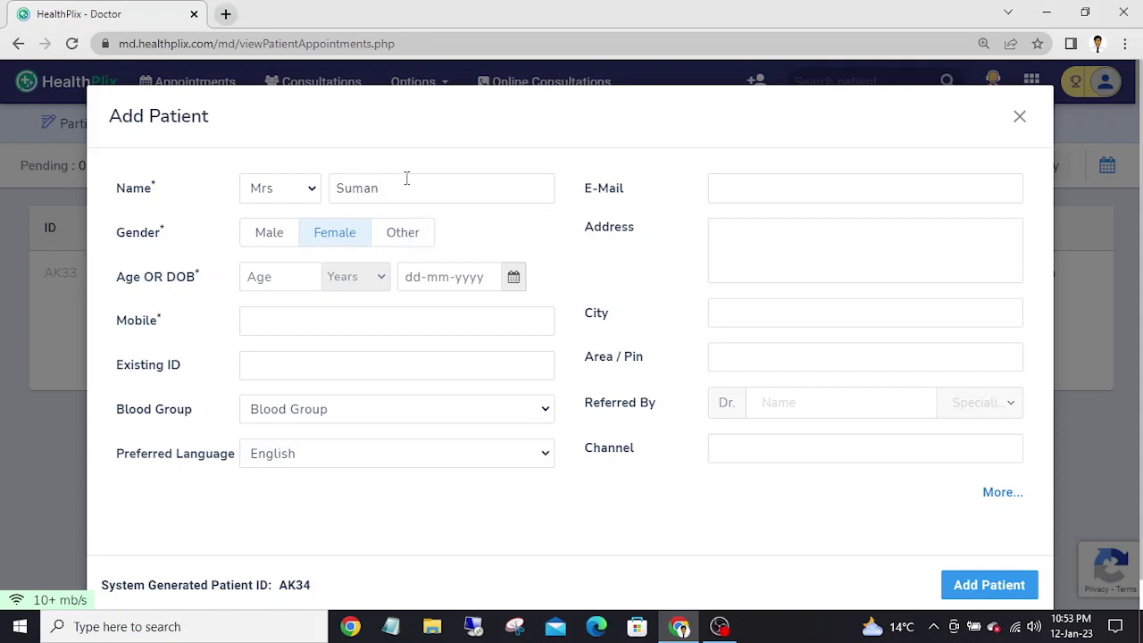
- Enter the patient's age as 42 years and her mobile number
click(275, 281)
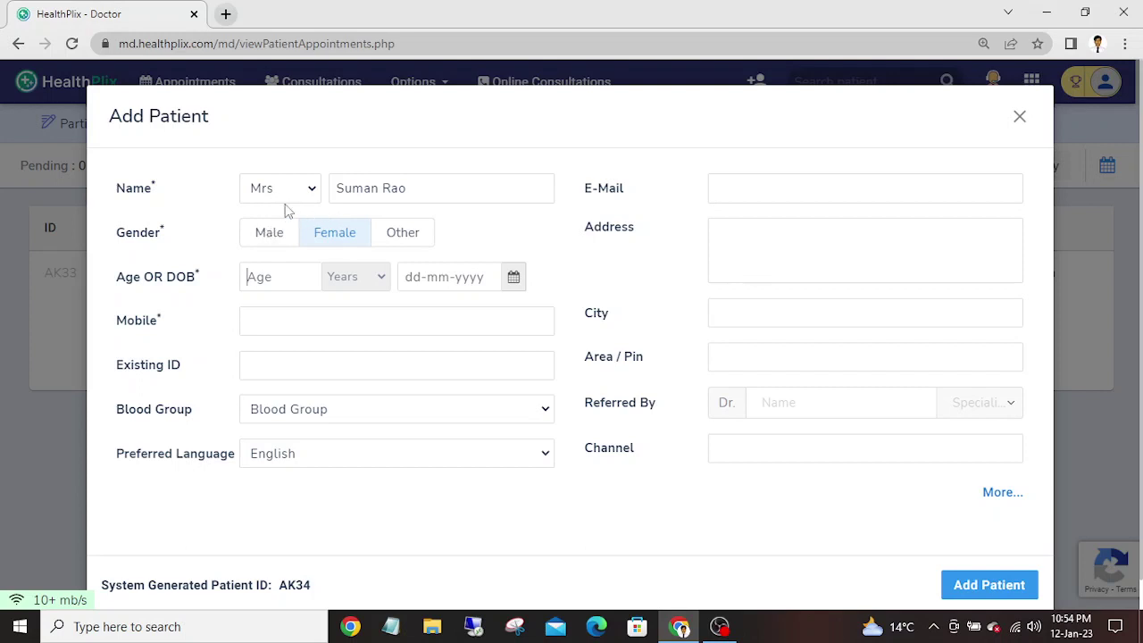
click(259, 284)
text(42)
click(266, 320)
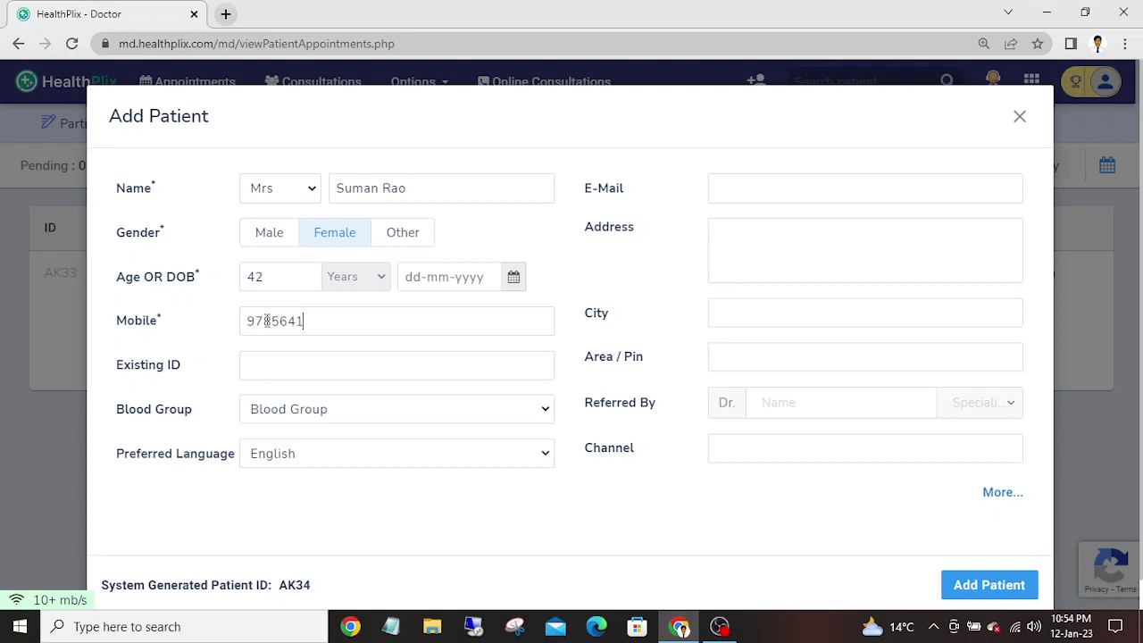
- Leave blood group unset, set preferred language to Hindi, and save the new patient
click(380, 414)
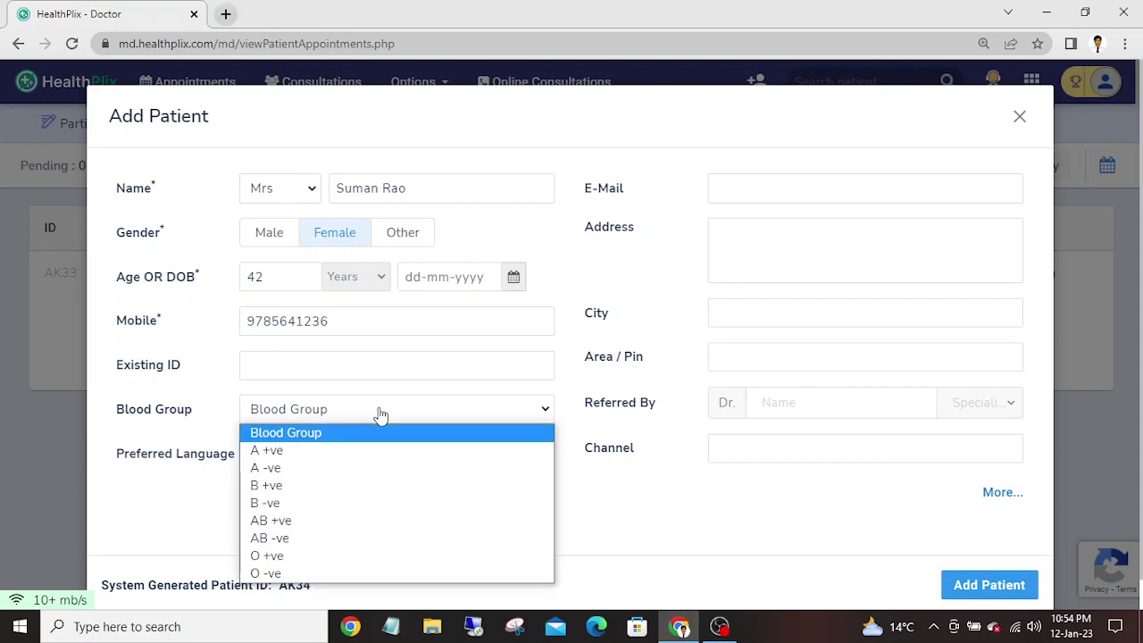
click(381, 413)
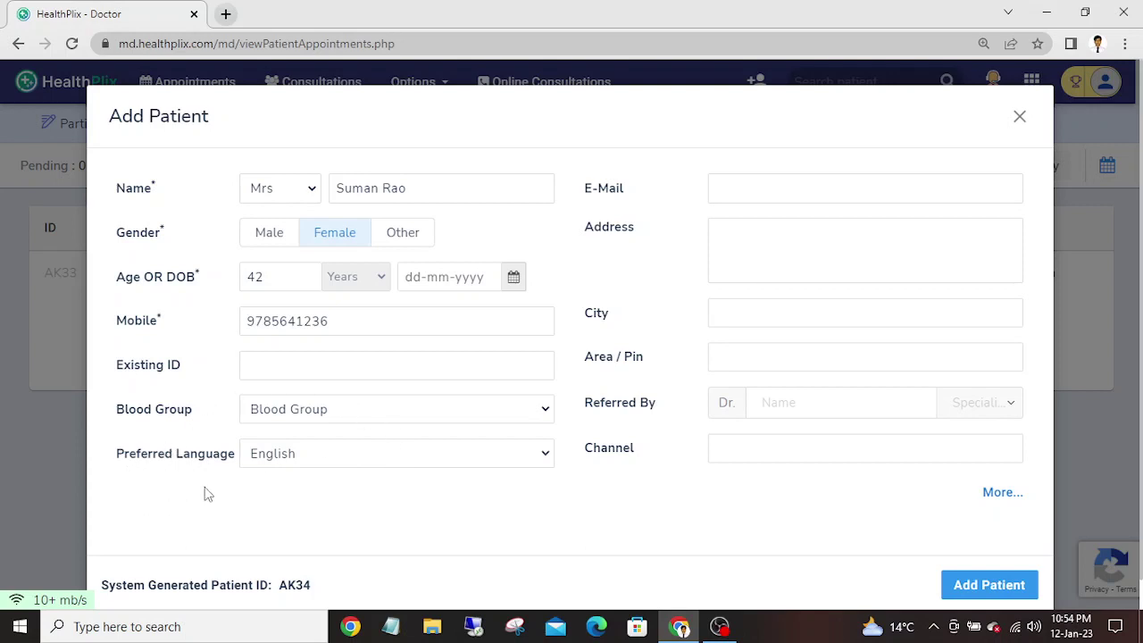
click(350, 462)
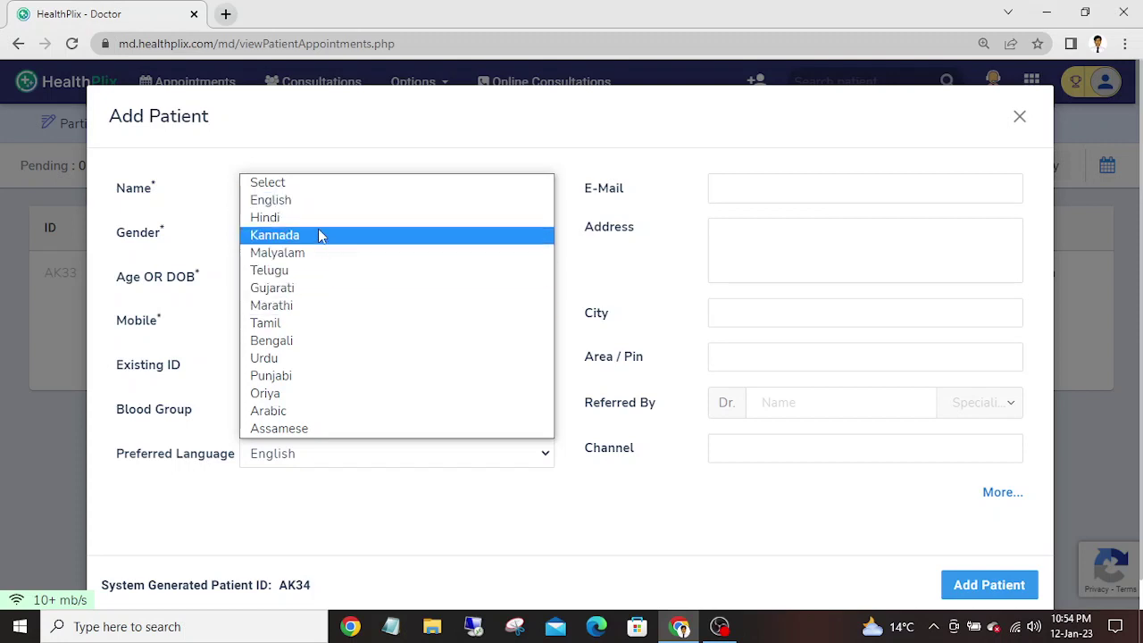
click(317, 224)
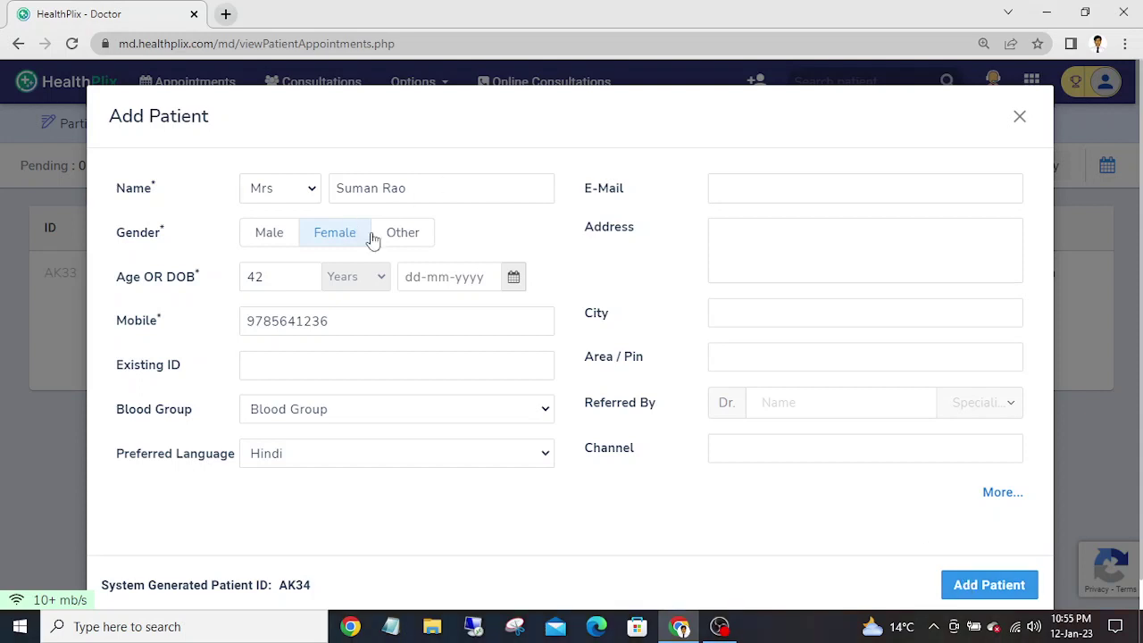
click(991, 588)
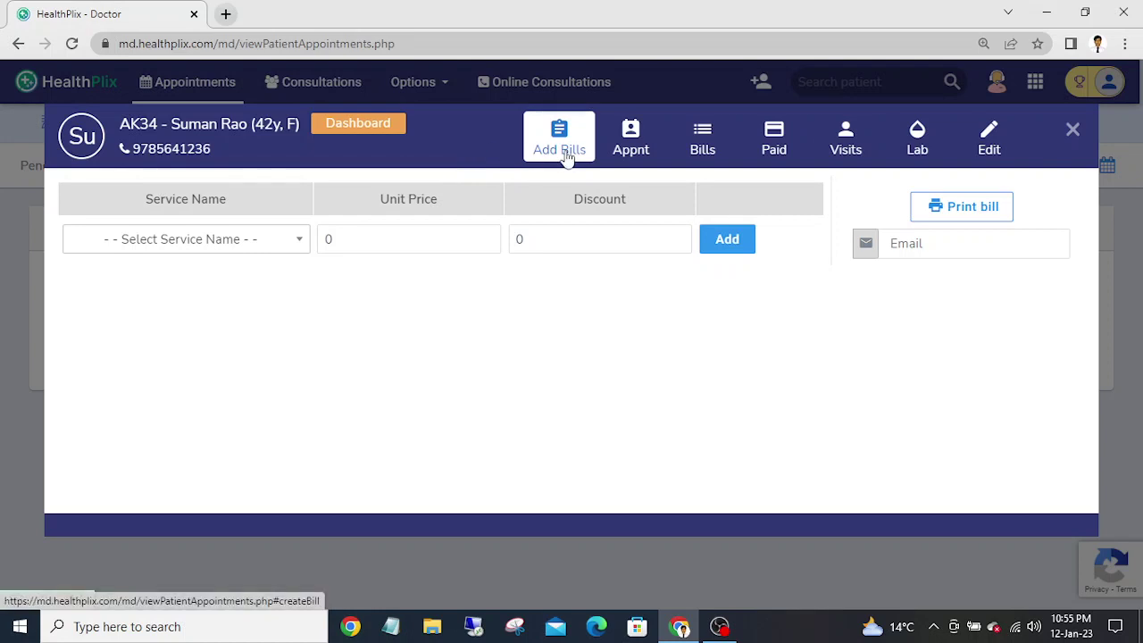
- Review the appointment, keeping the current doctor and First consultation service, and check the empty bills list
click(628, 157)
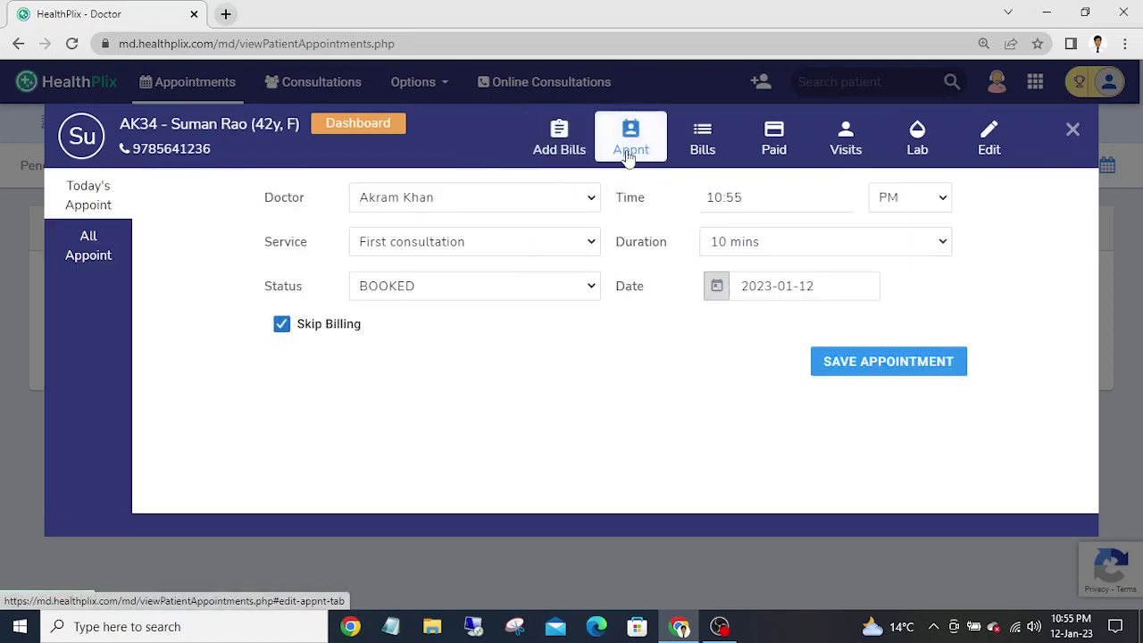
click(512, 204)
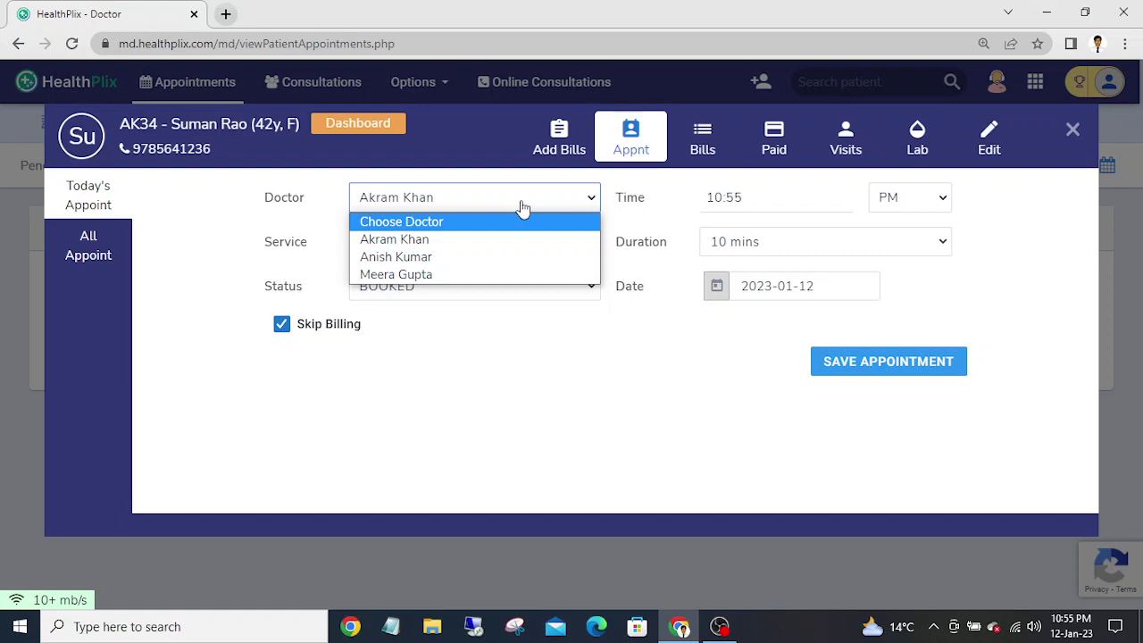
click(594, 200)
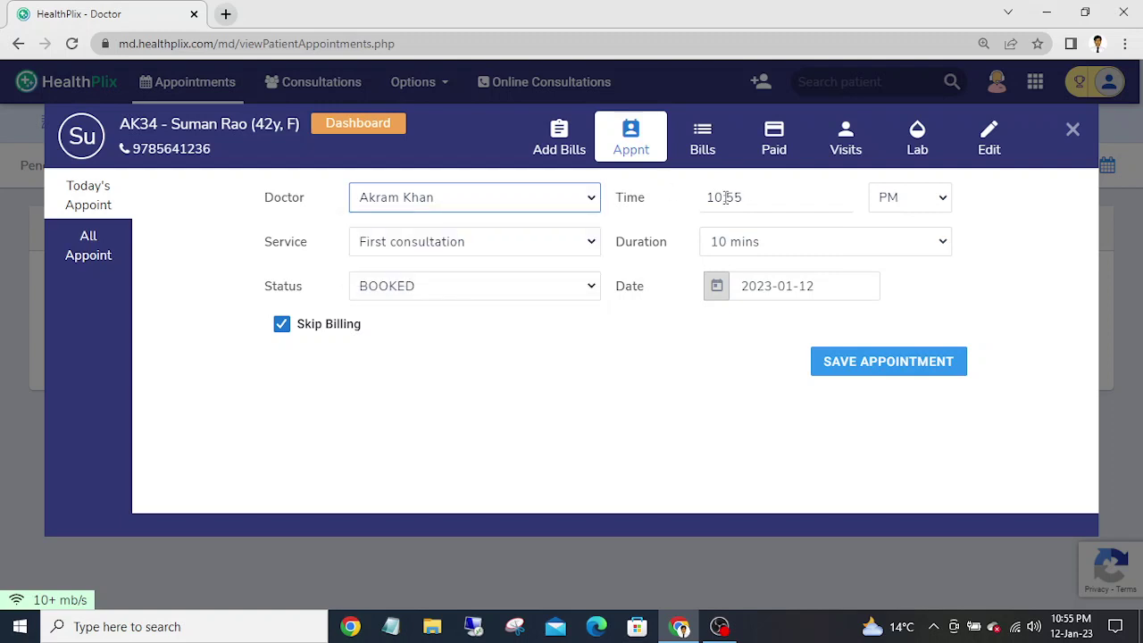
click(459, 246)
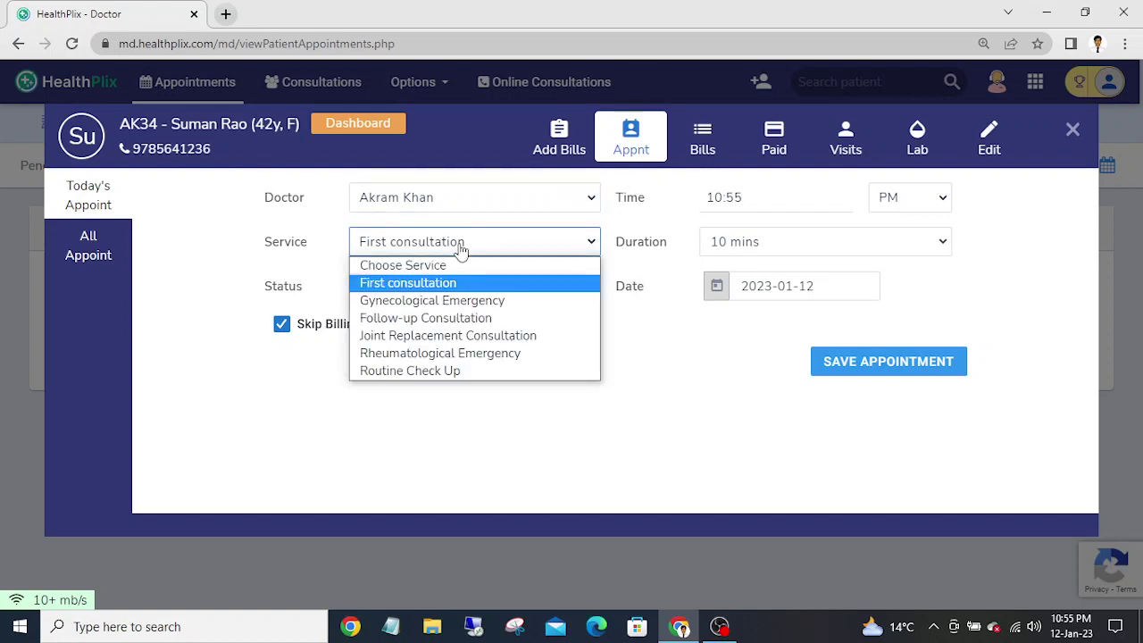
click(461, 250)
click(461, 250)
click(461, 250)
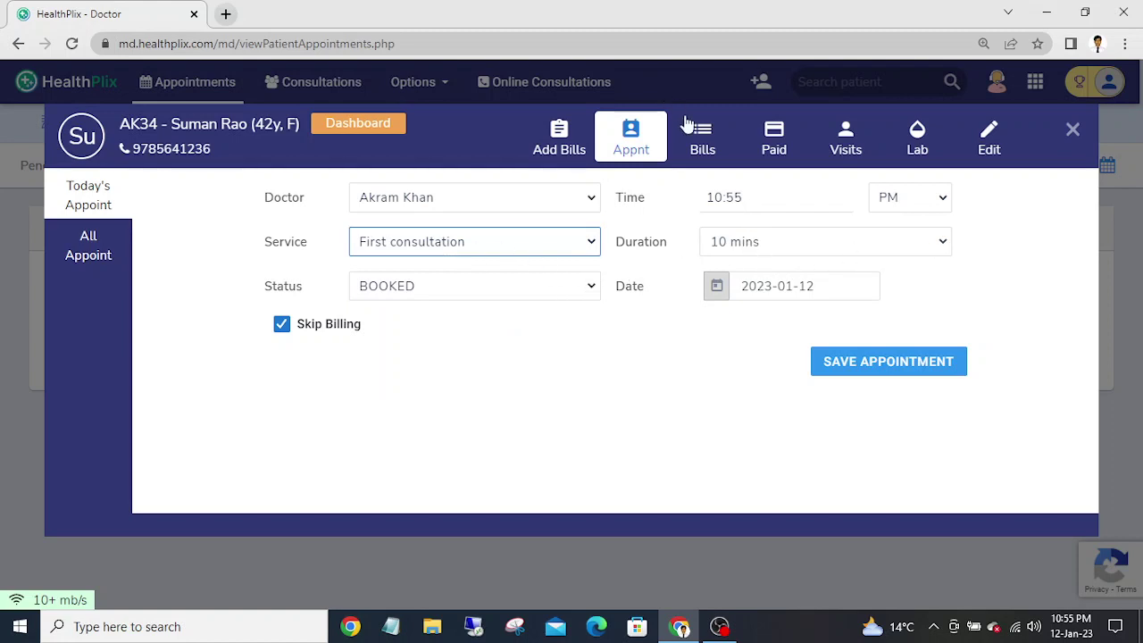
click(702, 136)
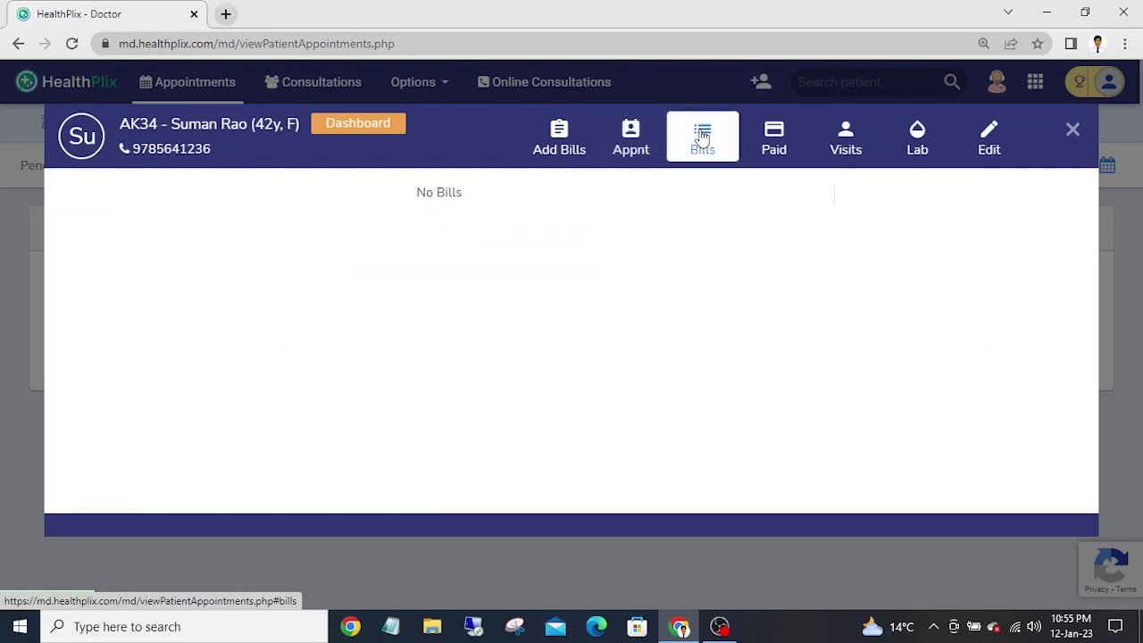
- Browse the patient's payments, visits and lab reports, then open her details and select the Existing ID
click(774, 147)
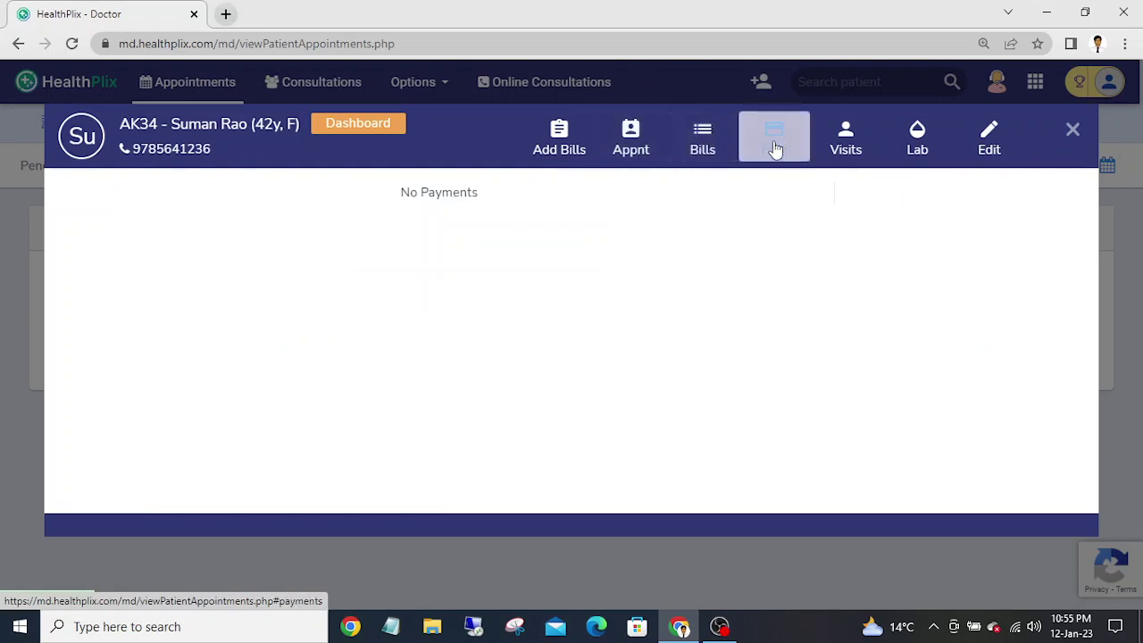
click(845, 143)
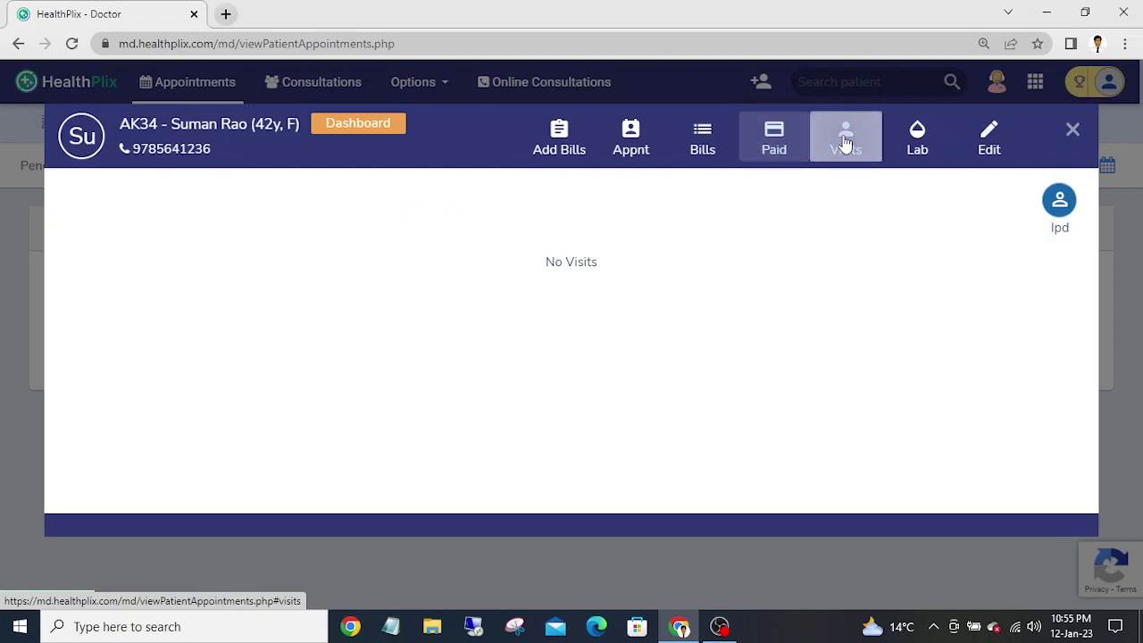
click(920, 154)
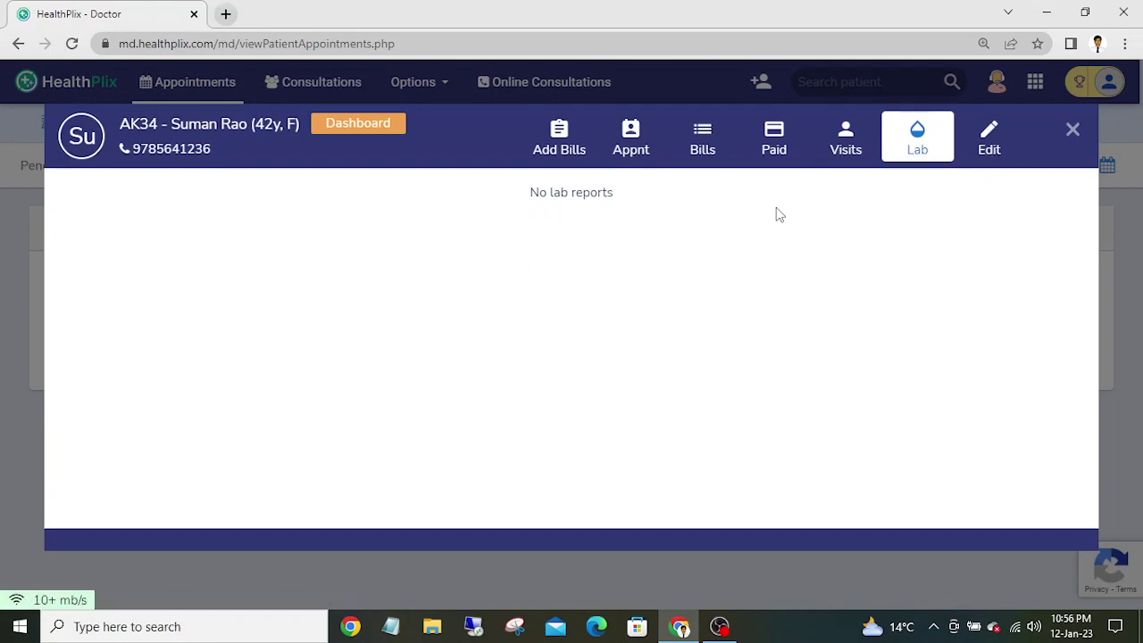
click(982, 146)
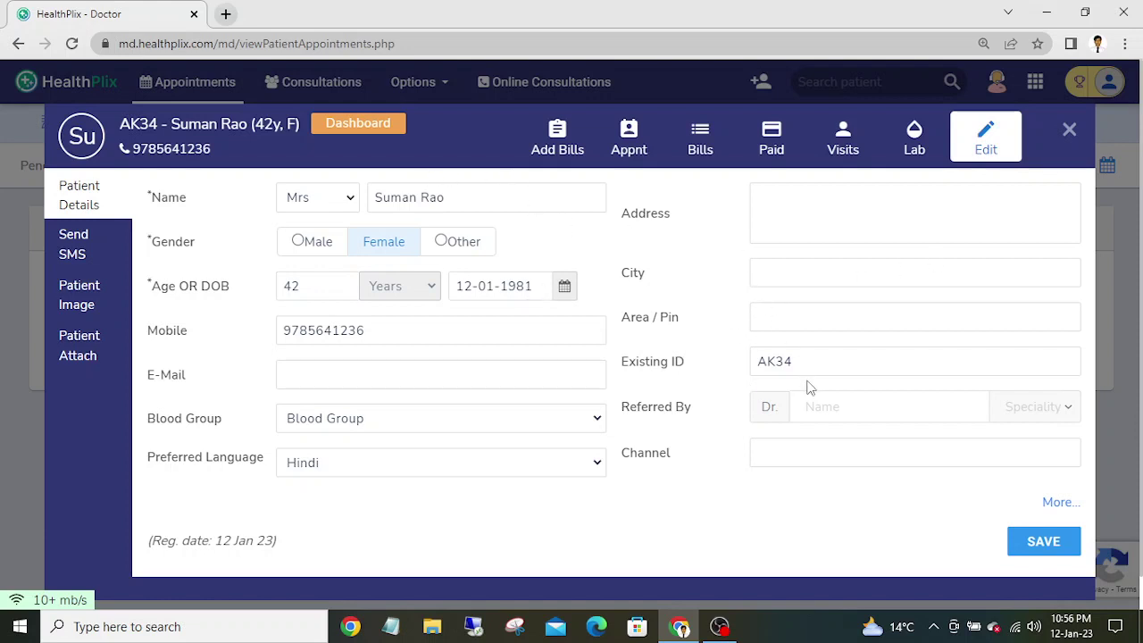
drag(805, 363, 741, 370)
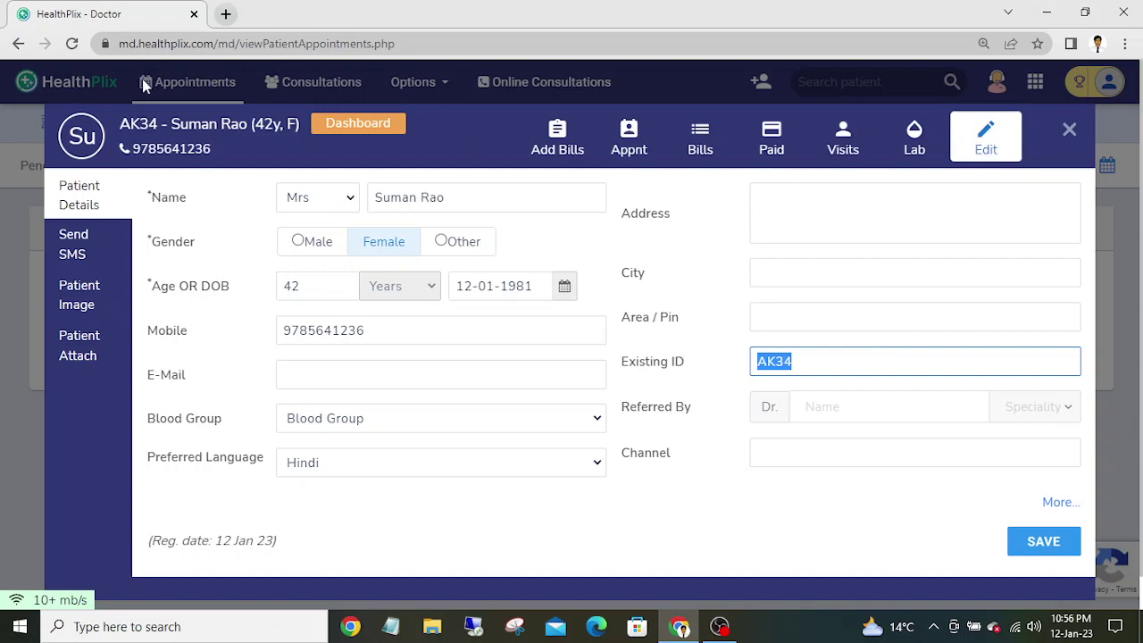
- Create a ₹700 bill for one First consultation with a 10-minute duration
click(546, 143)
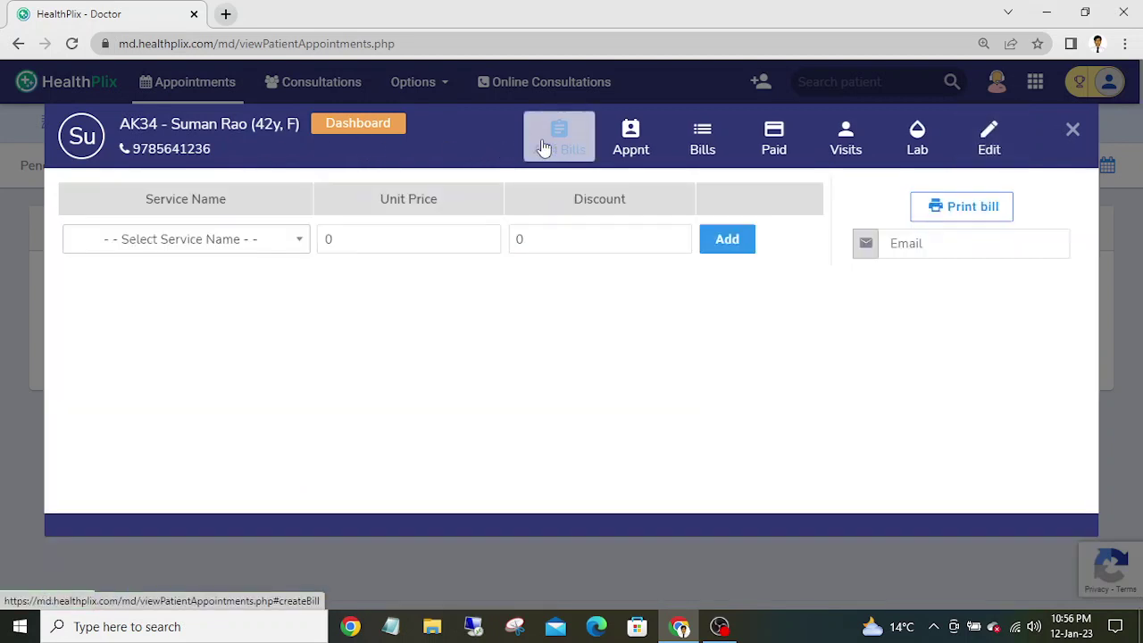
click(154, 239)
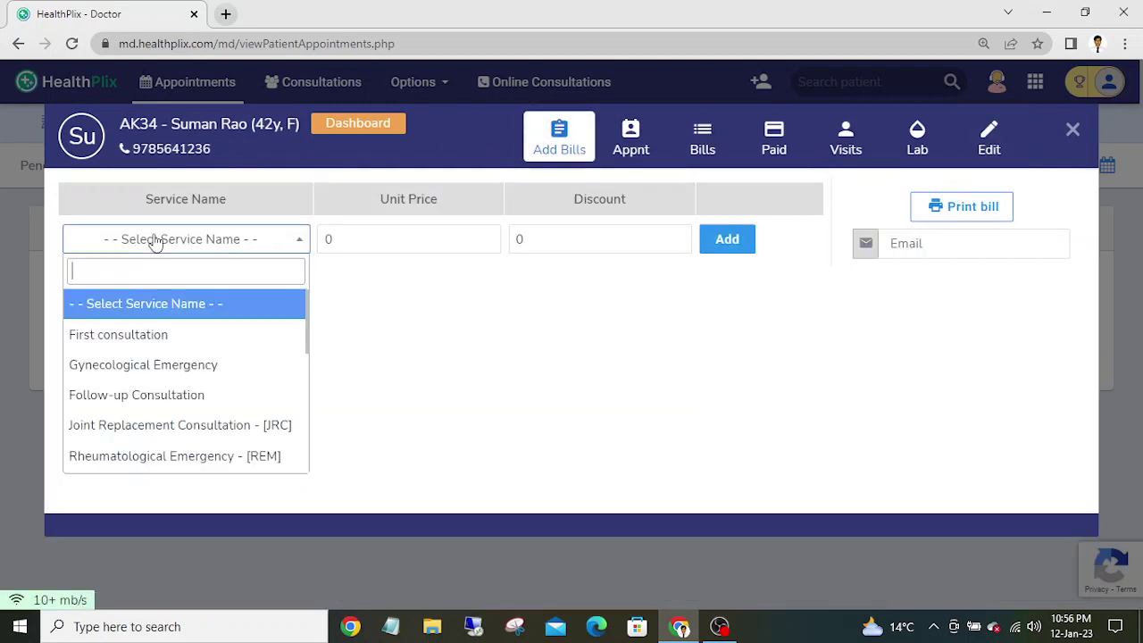
click(148, 353)
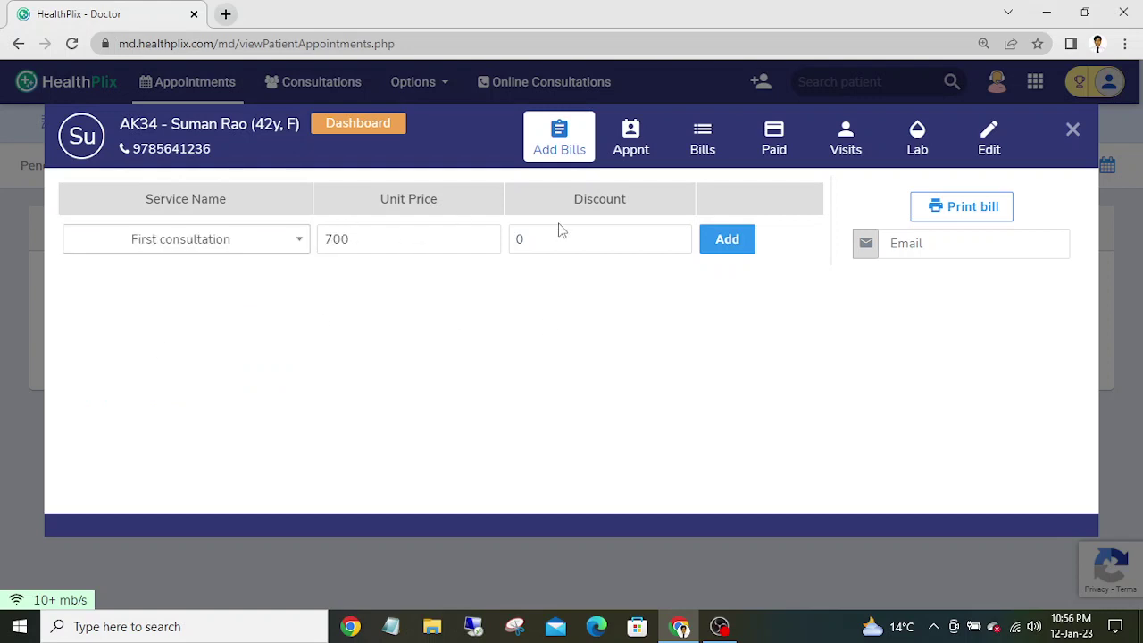
click(725, 240)
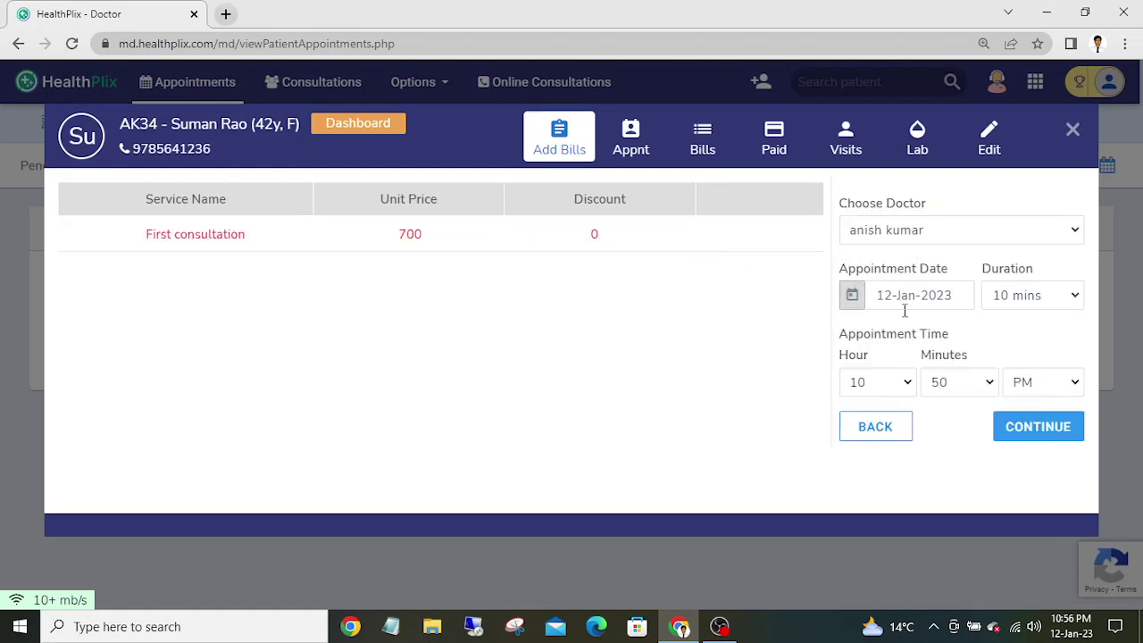
click(1039, 303)
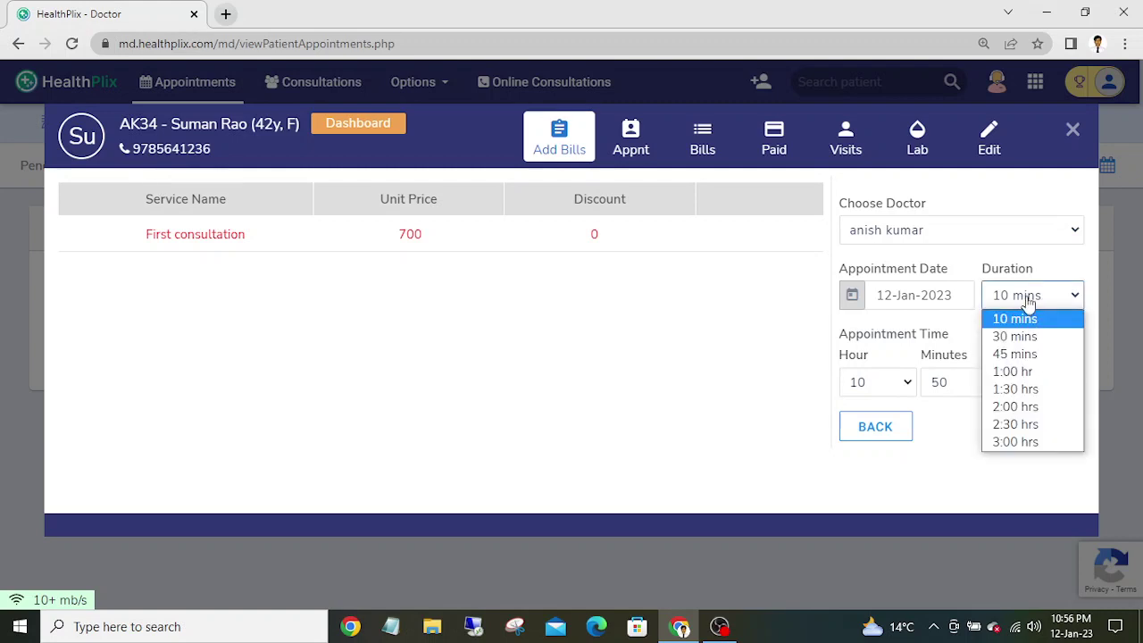
click(1018, 296)
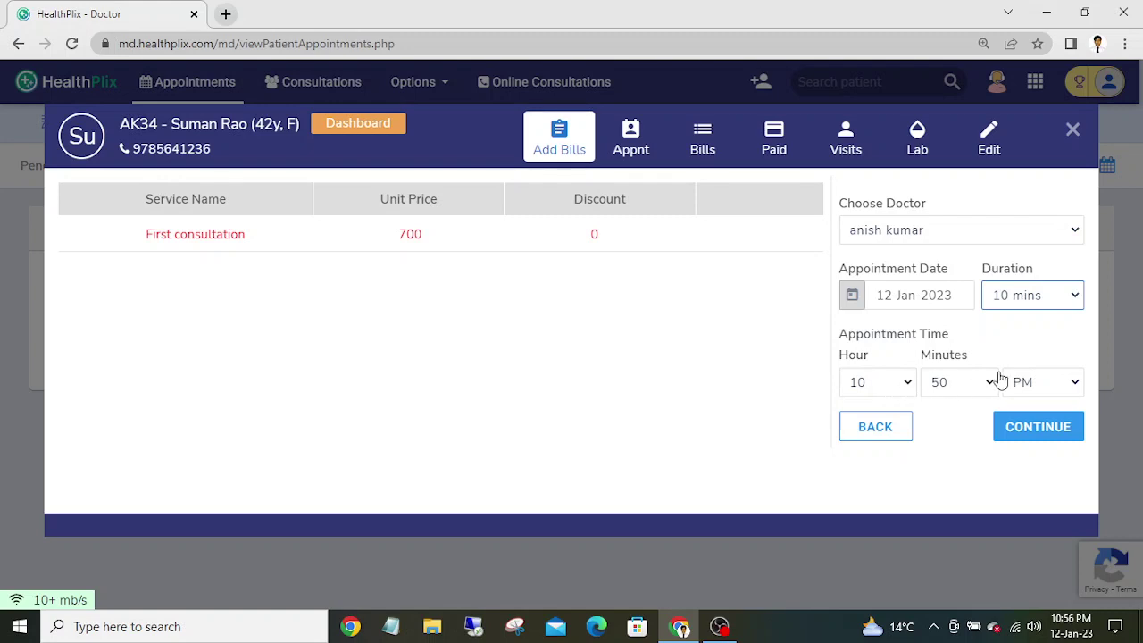
click(1025, 429)
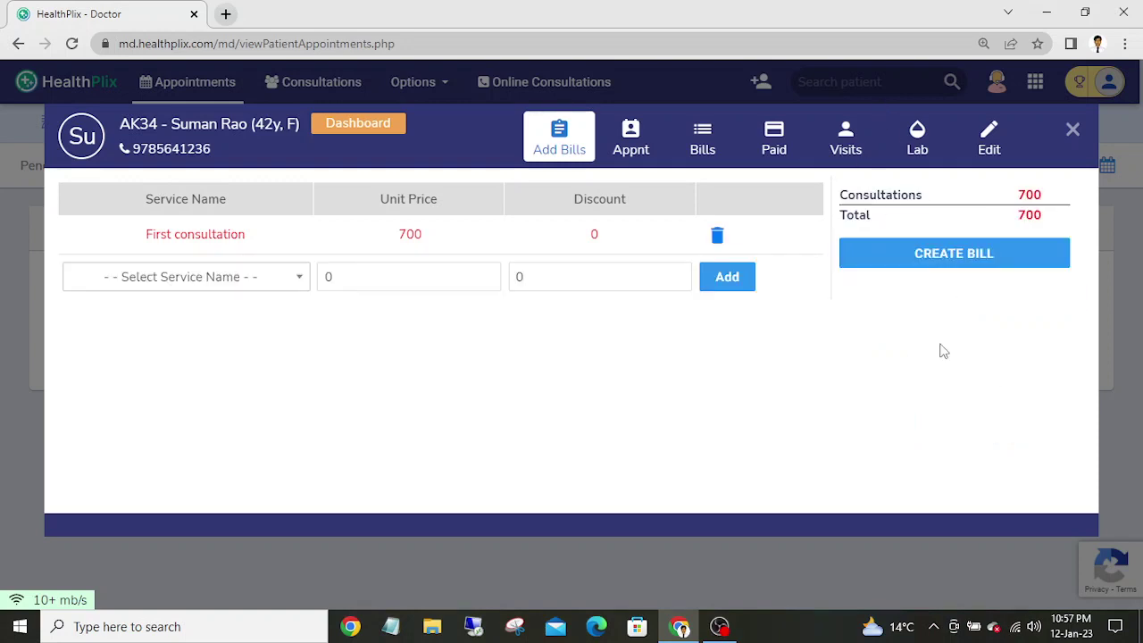
click(956, 259)
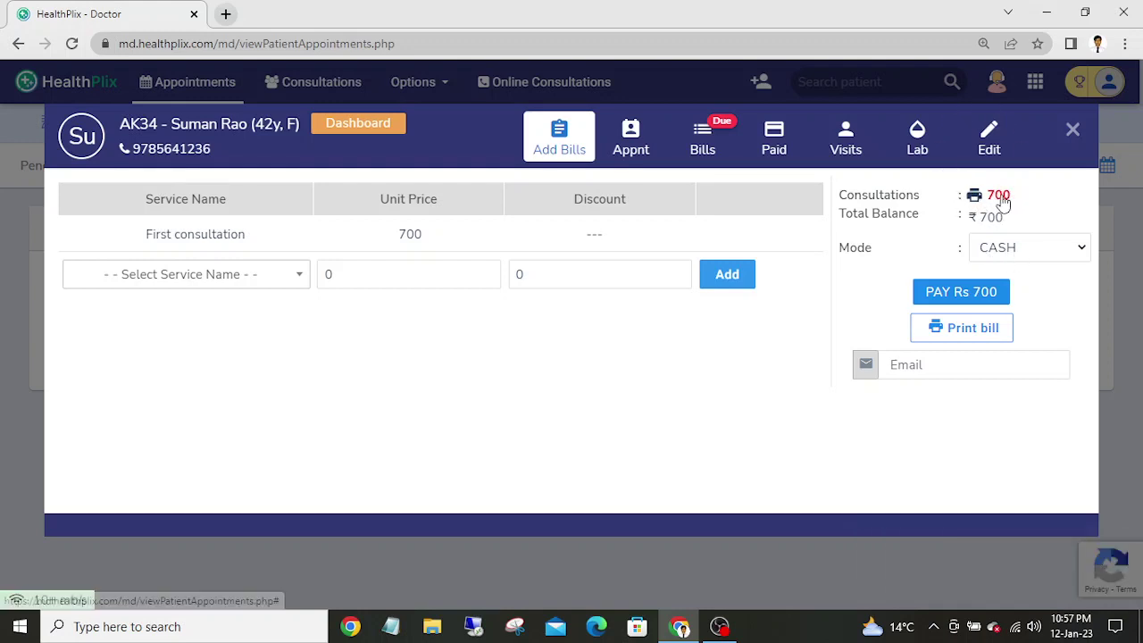
- Record a ₹300 cash deposit against the 700 consultation bill
click(998, 197)
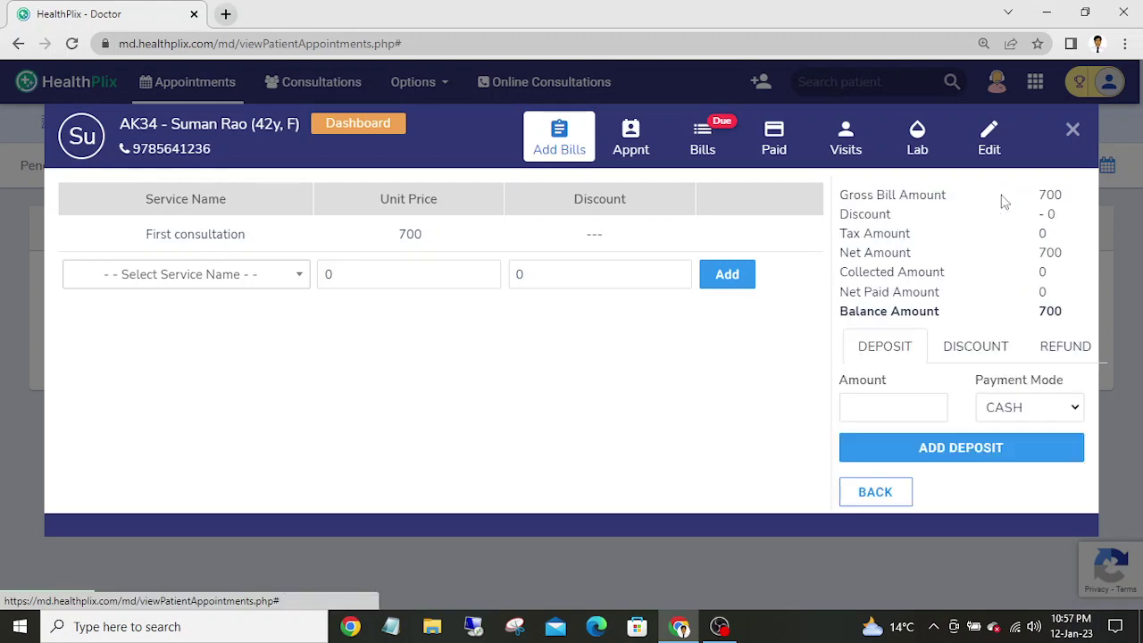
click(886, 411)
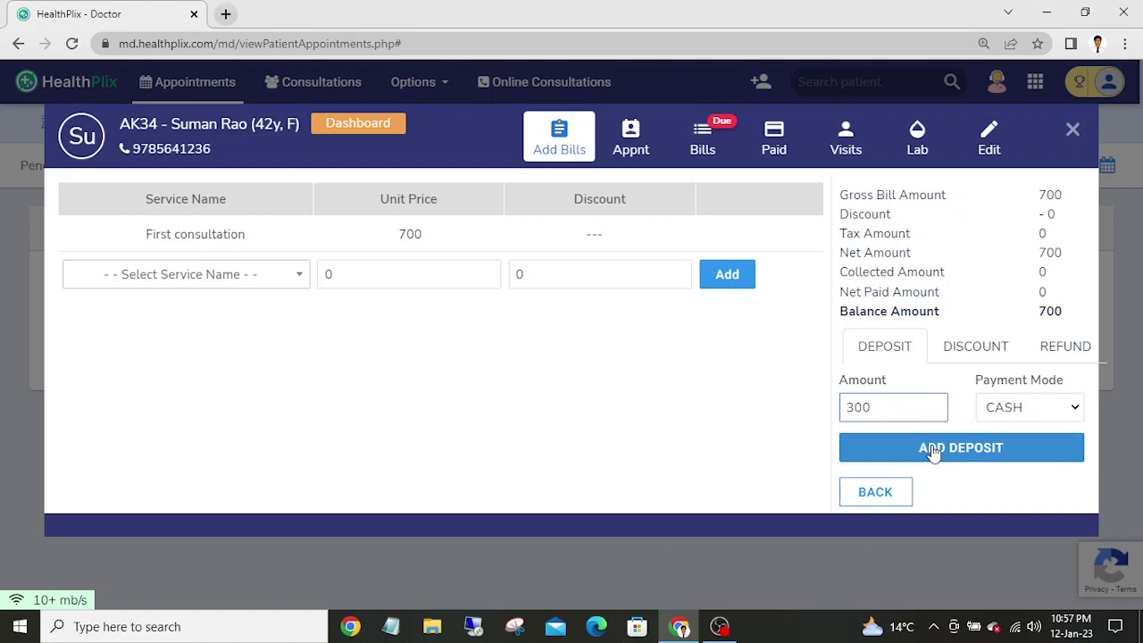
click(1012, 408)
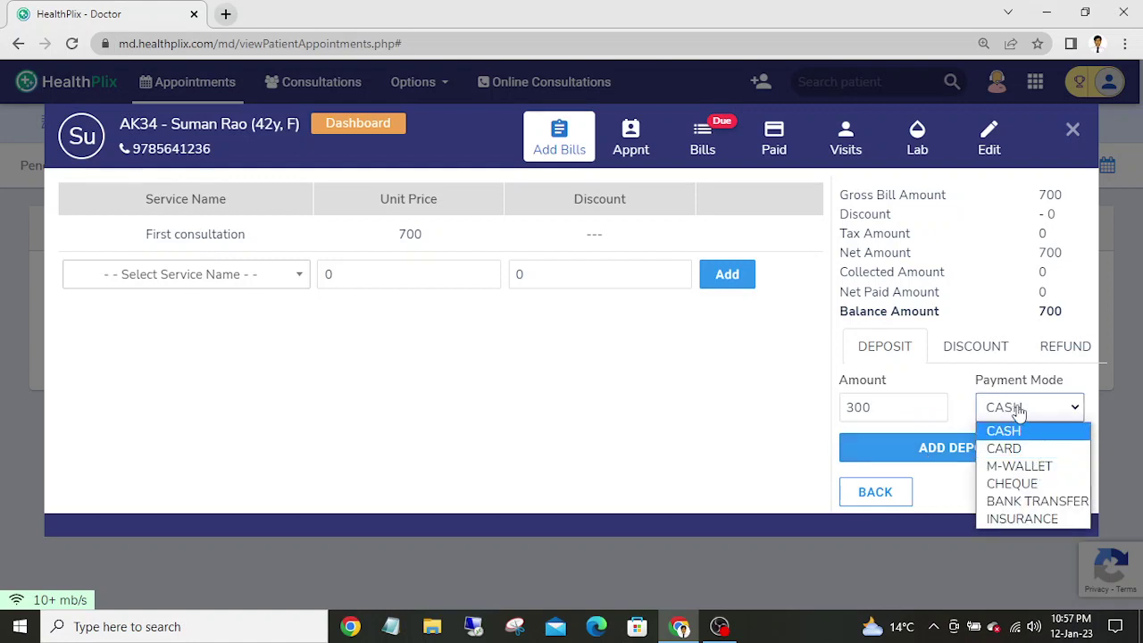
click(1014, 409)
click(988, 448)
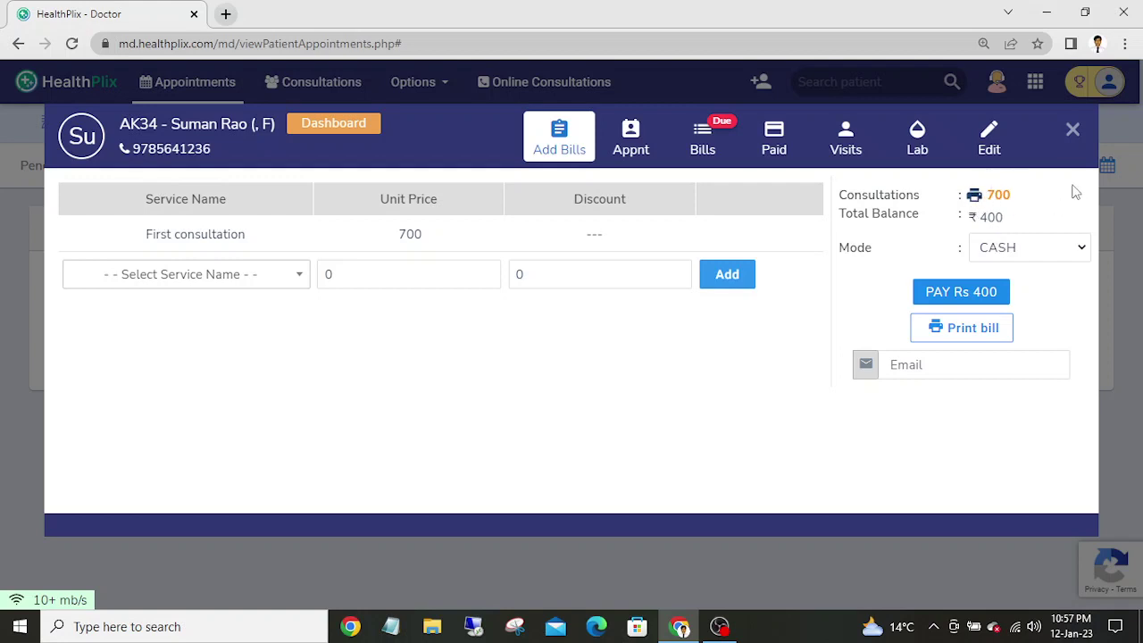
- Record a second ₹300 cash deposit, leaving a ₹100 balance
click(1000, 194)
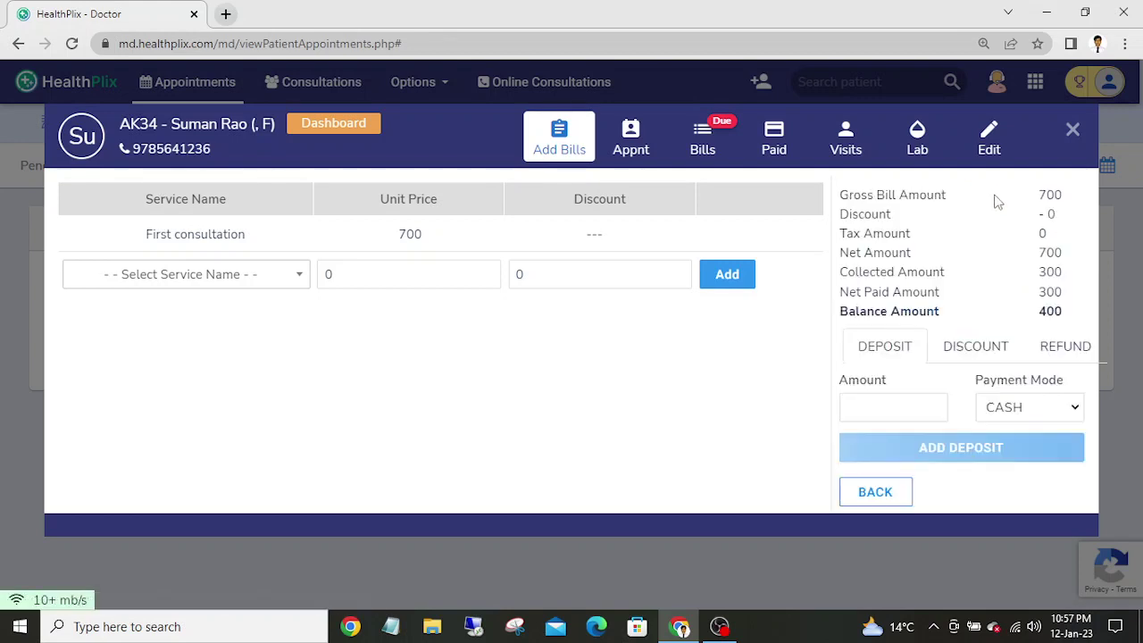
click(967, 357)
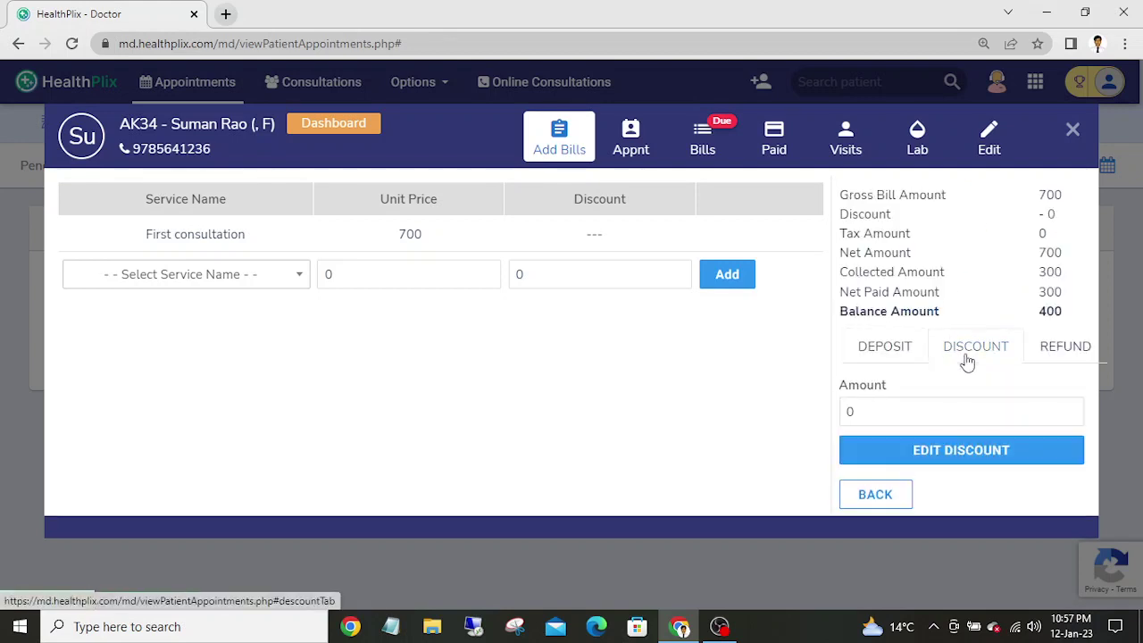
click(866, 413)
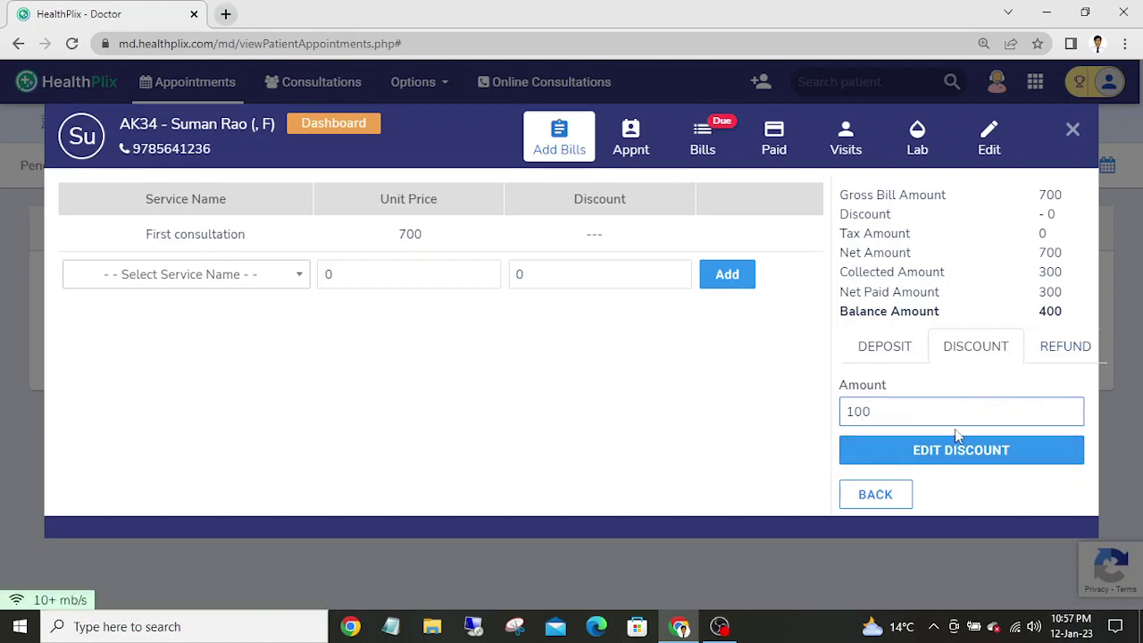
click(1063, 350)
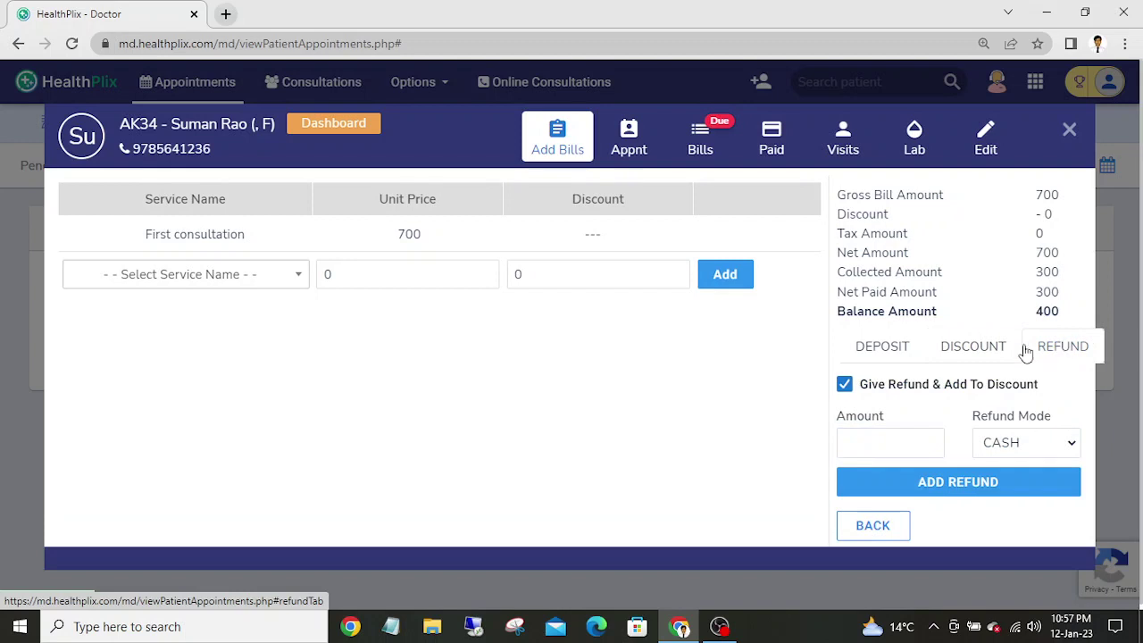
click(987, 353)
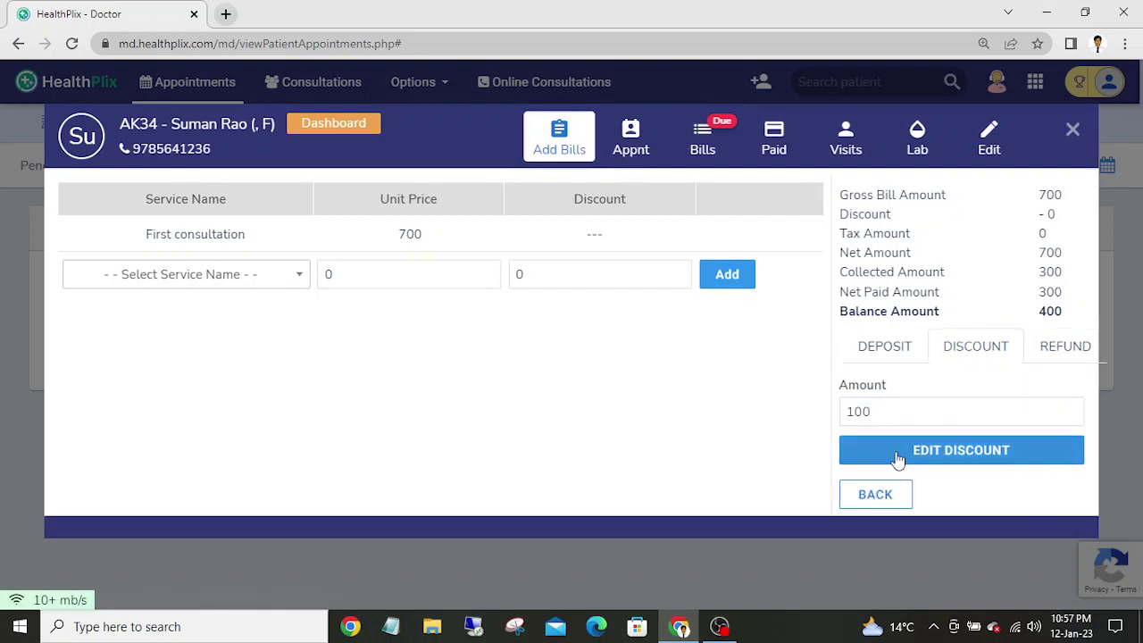
click(884, 352)
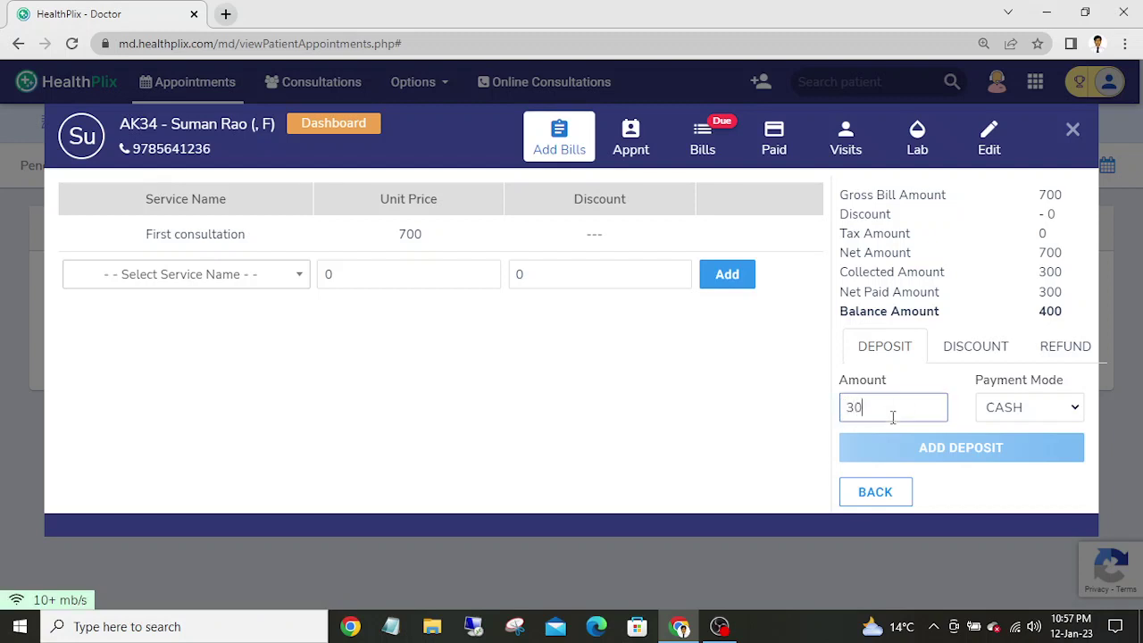
click(936, 456)
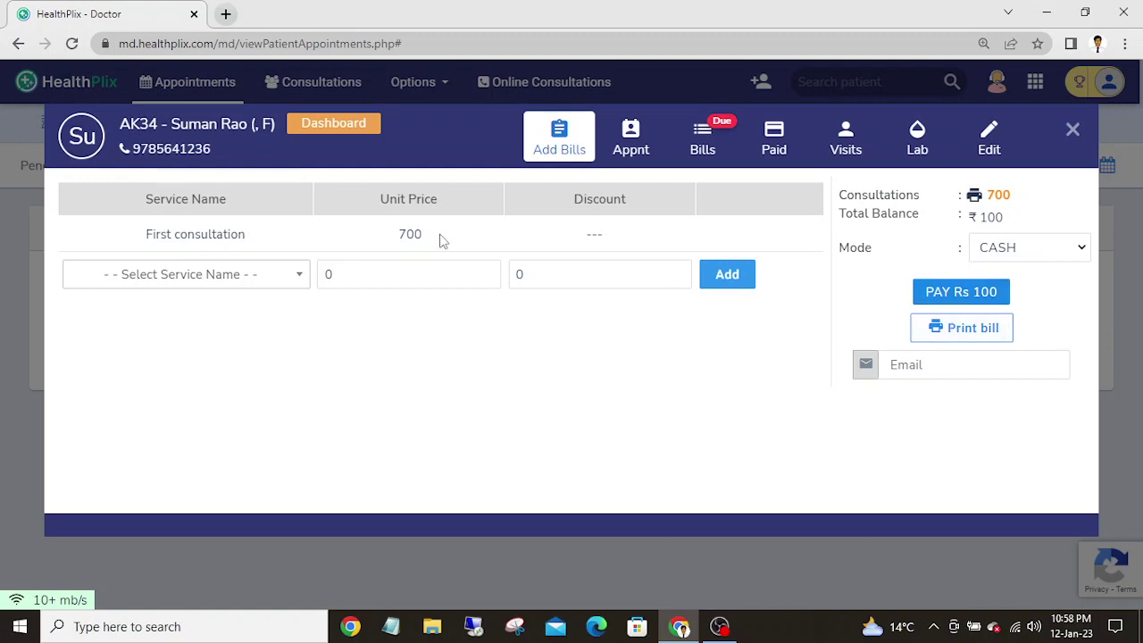
- Apply a ₹100 discount so the consultation bill settles at 600 with nothing due
click(996, 202)
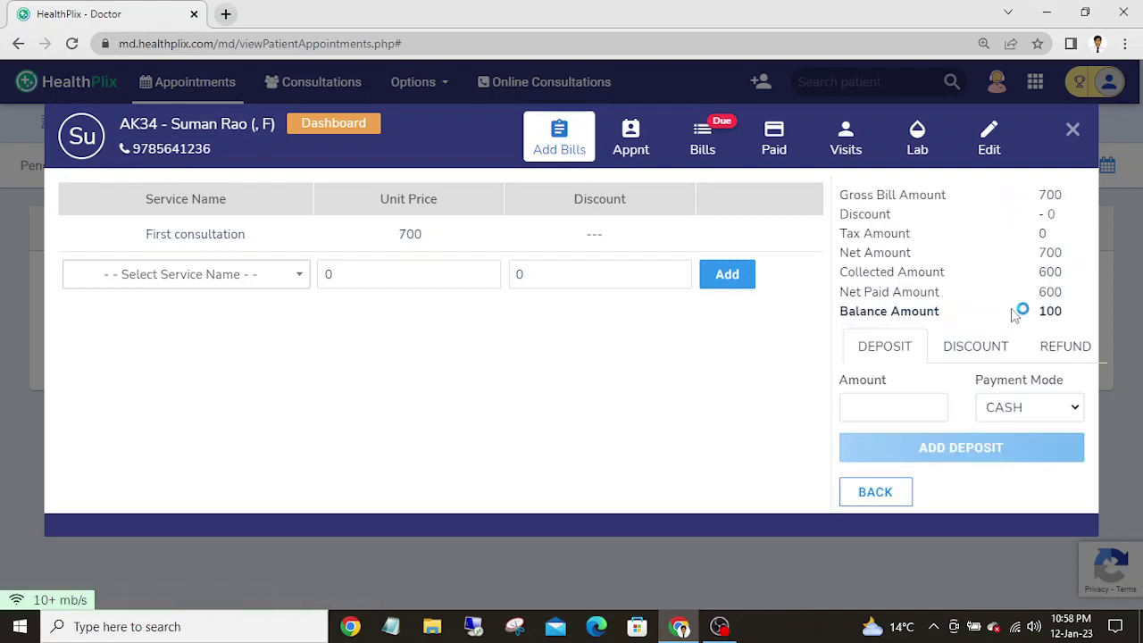
click(986, 357)
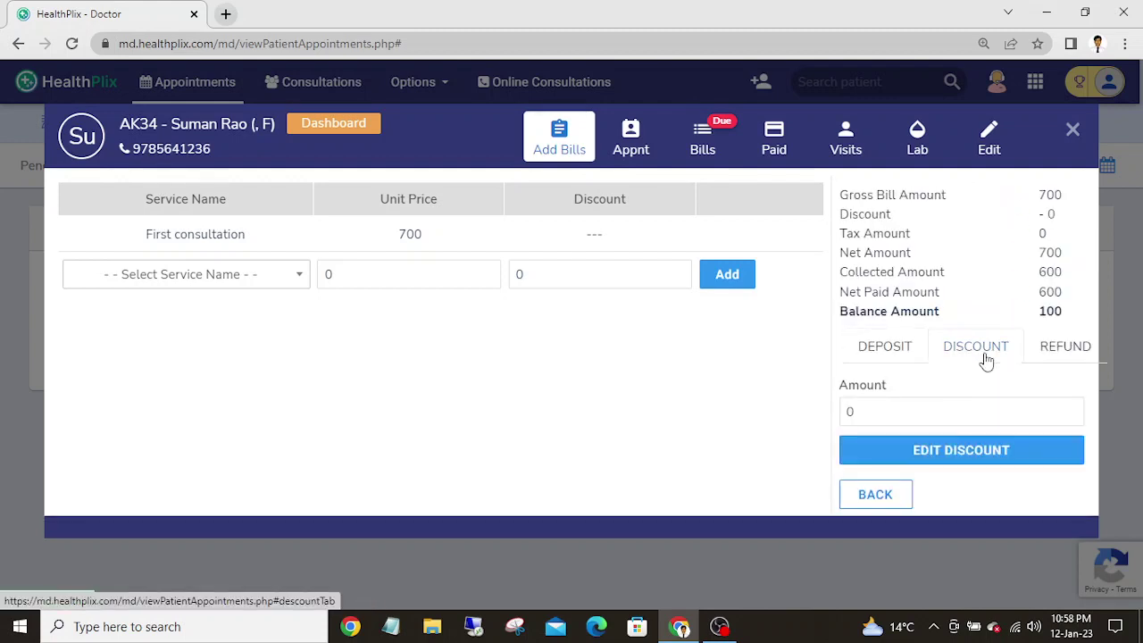
click(966, 450)
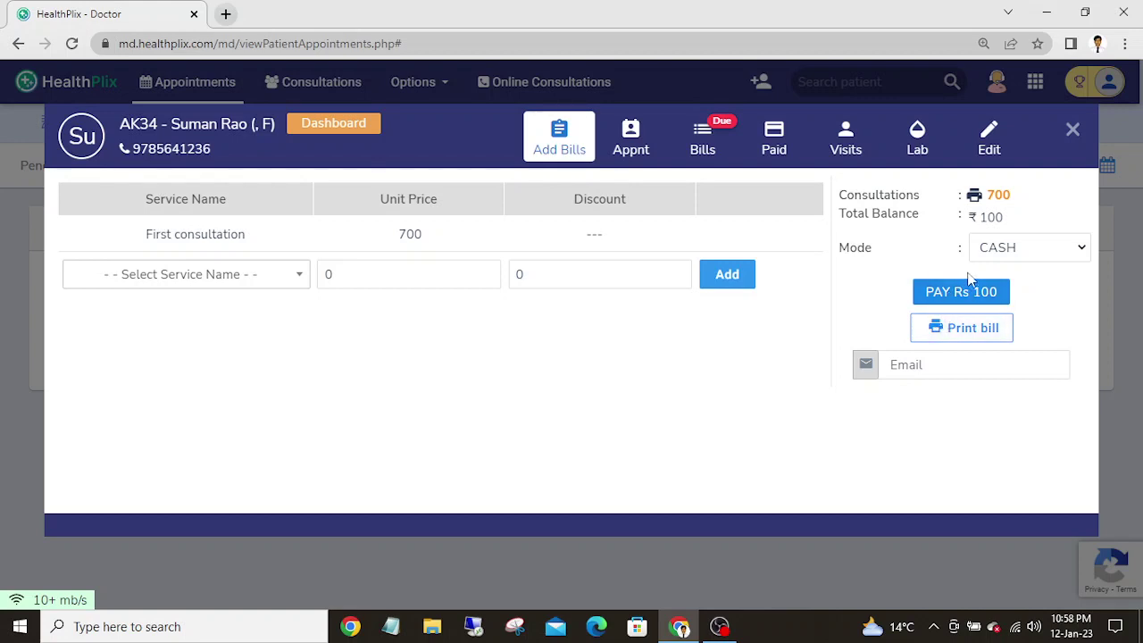
click(998, 194)
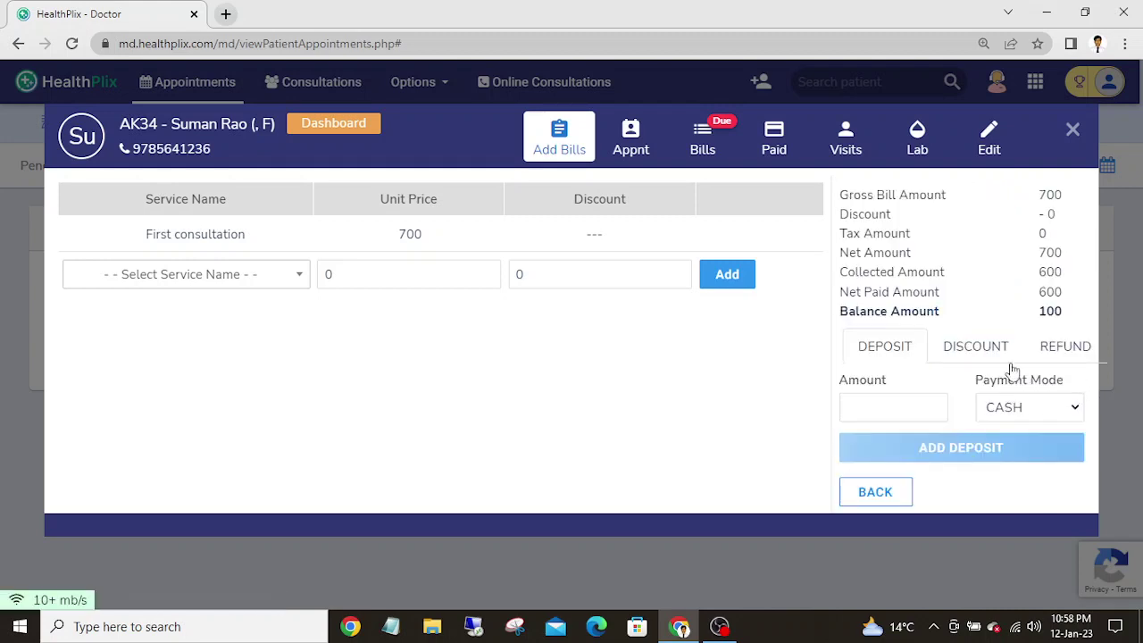
click(979, 355)
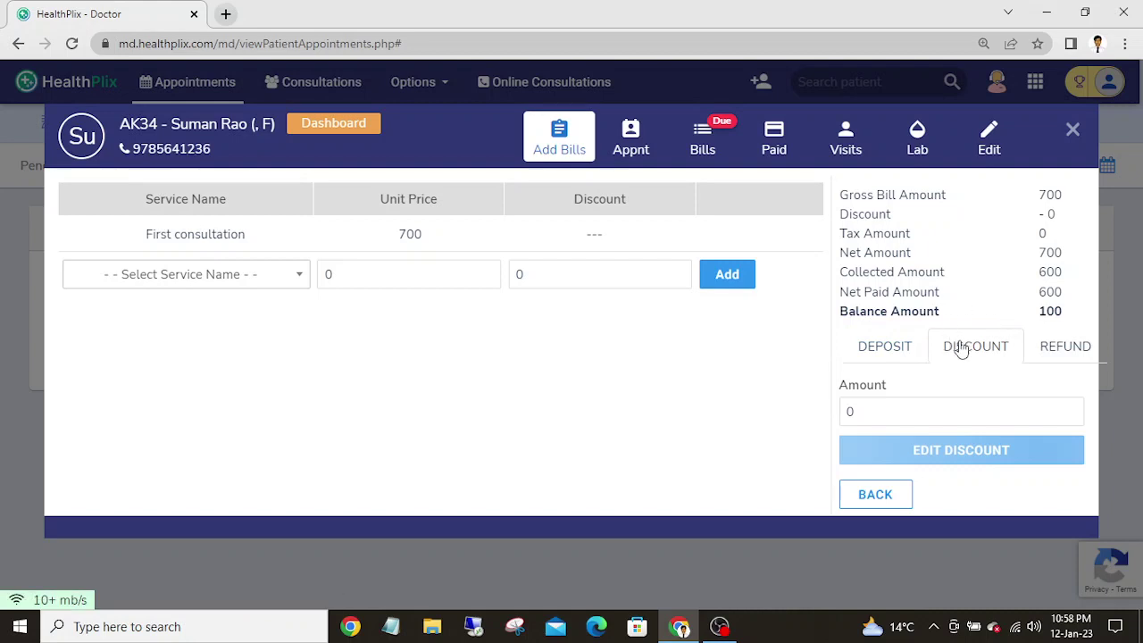
click(846, 413)
text(100)
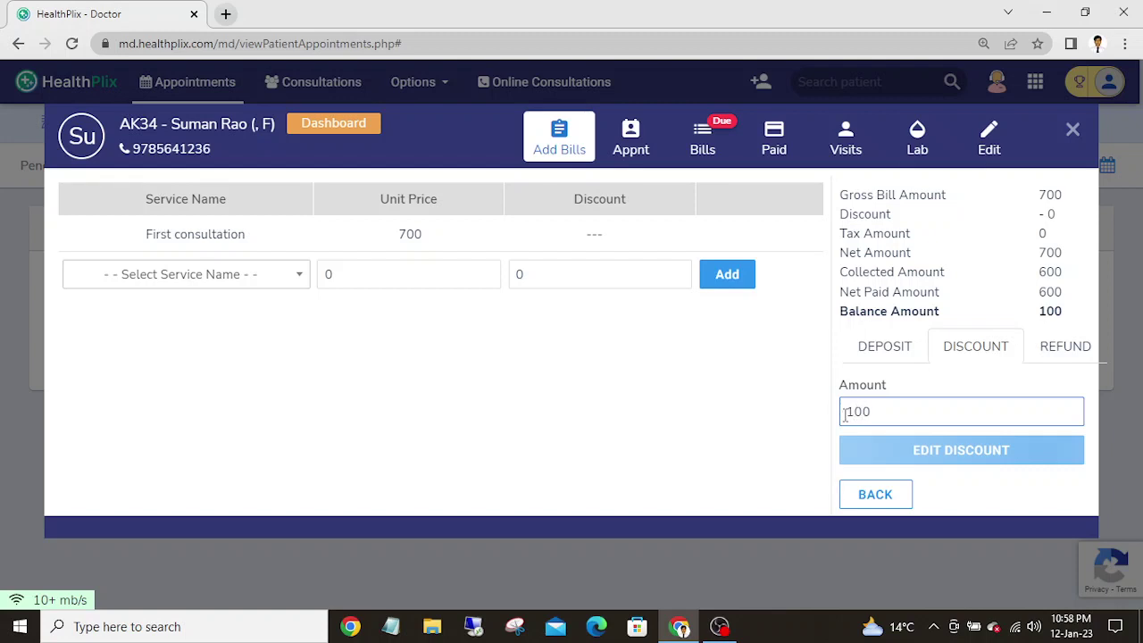
click(964, 453)
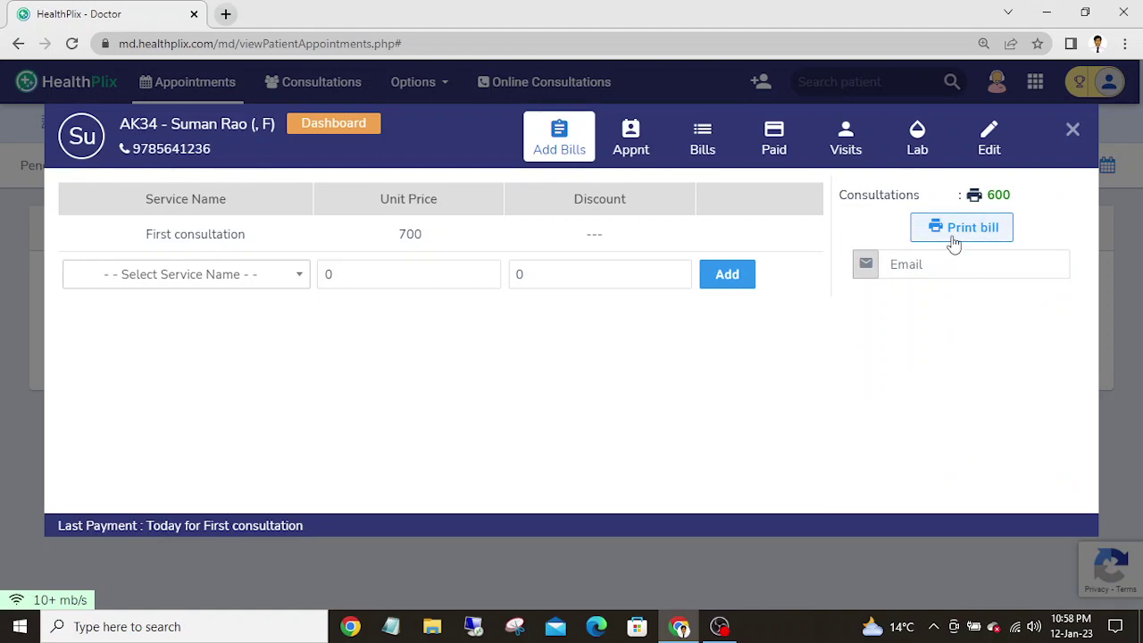
- Preview the 600 bill-cum-receipt for printing, then close it without printing
click(953, 241)
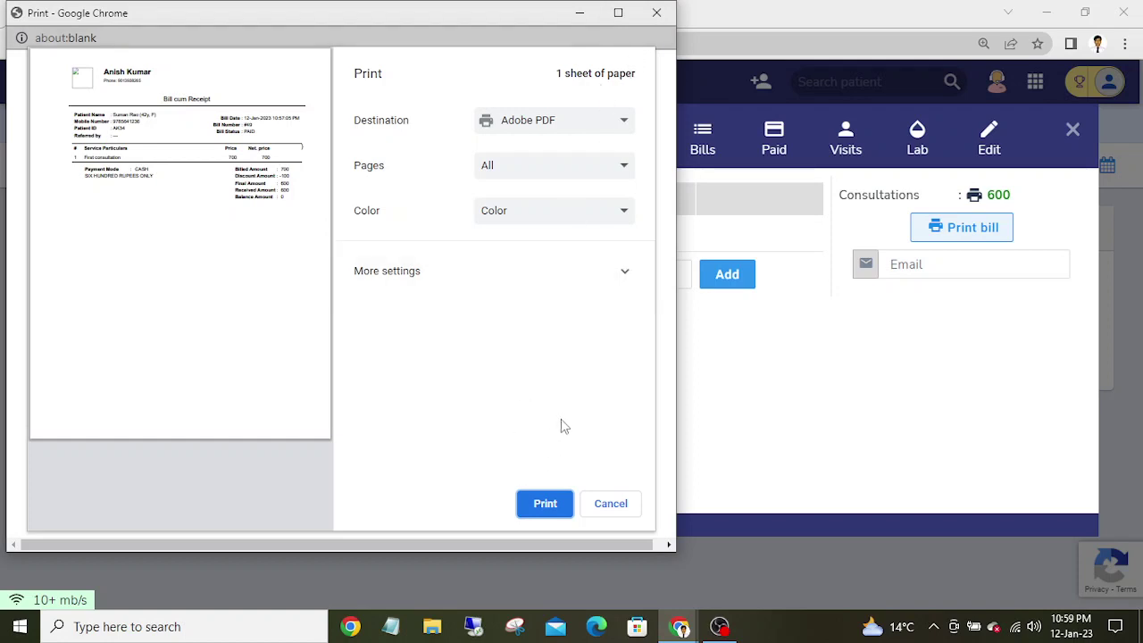
click(652, 12)
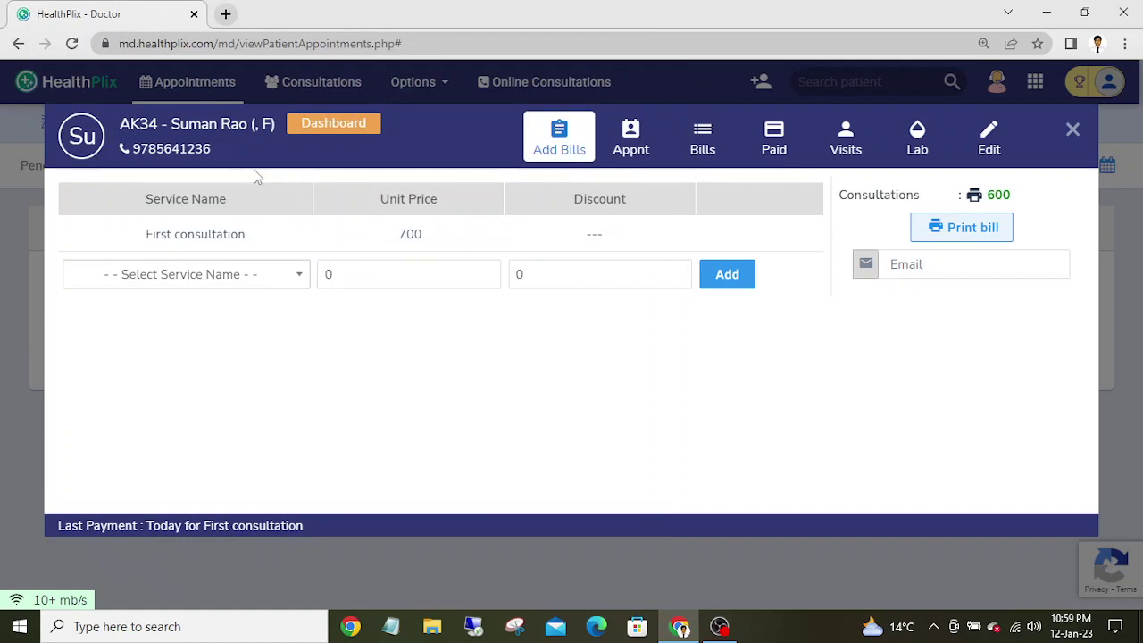
- Open the patient's dashboard and bring up the case sheet
click(319, 126)
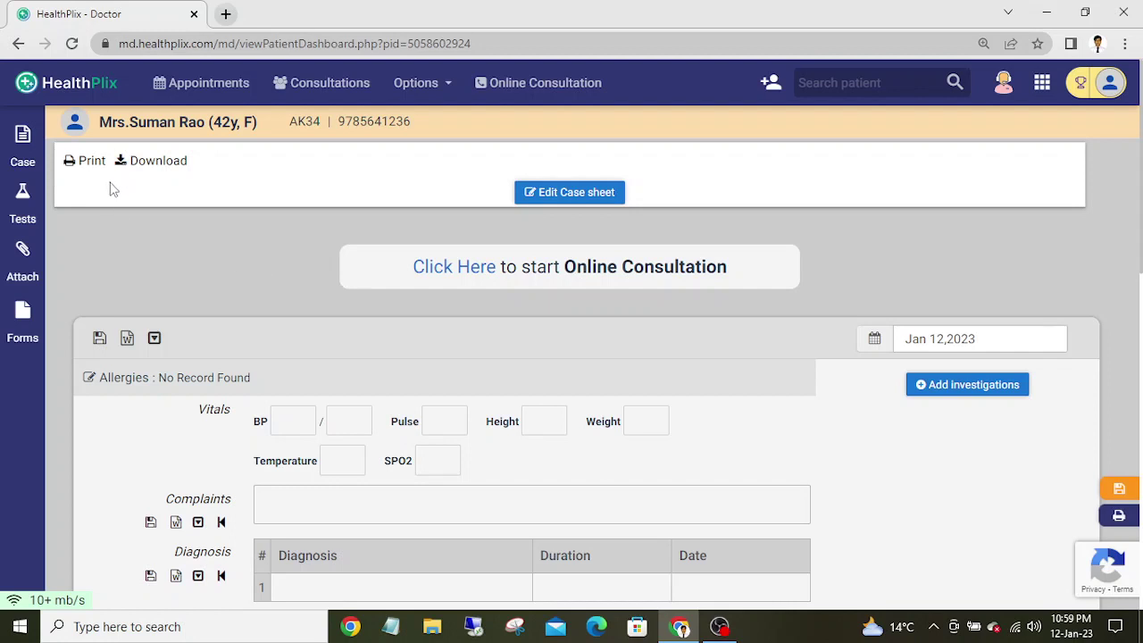
click(18, 143)
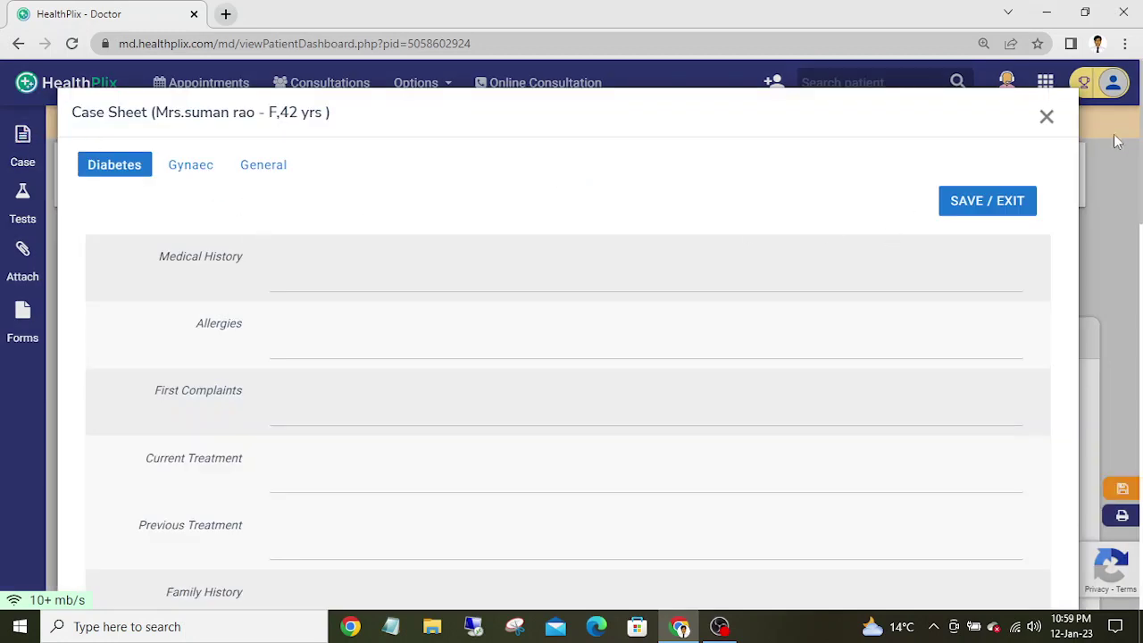
click(1046, 120)
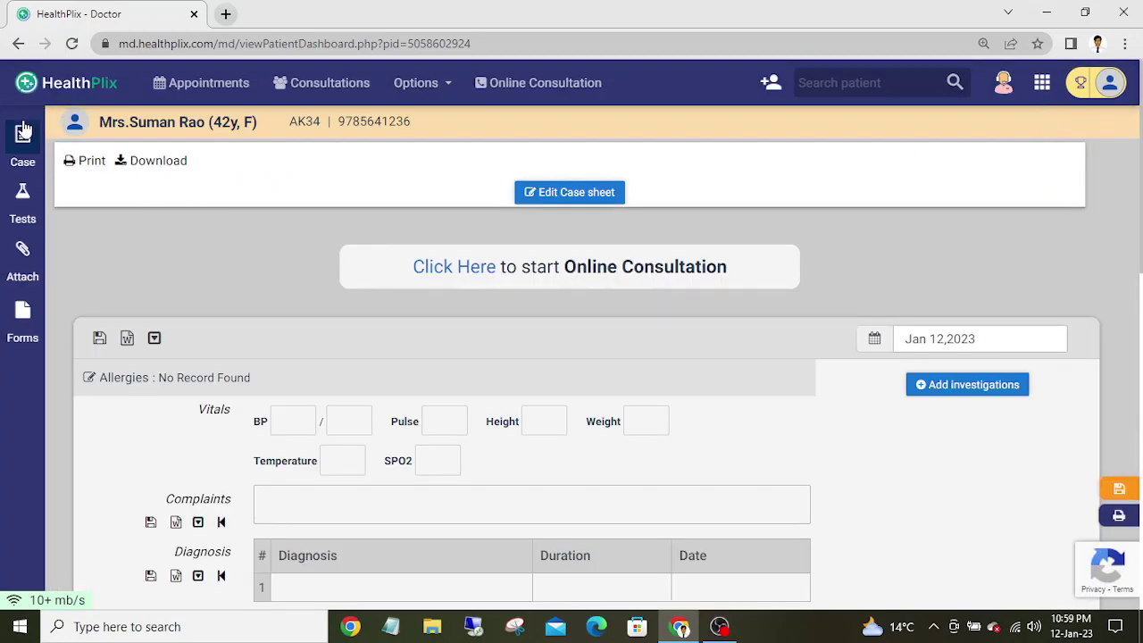
click(23, 148)
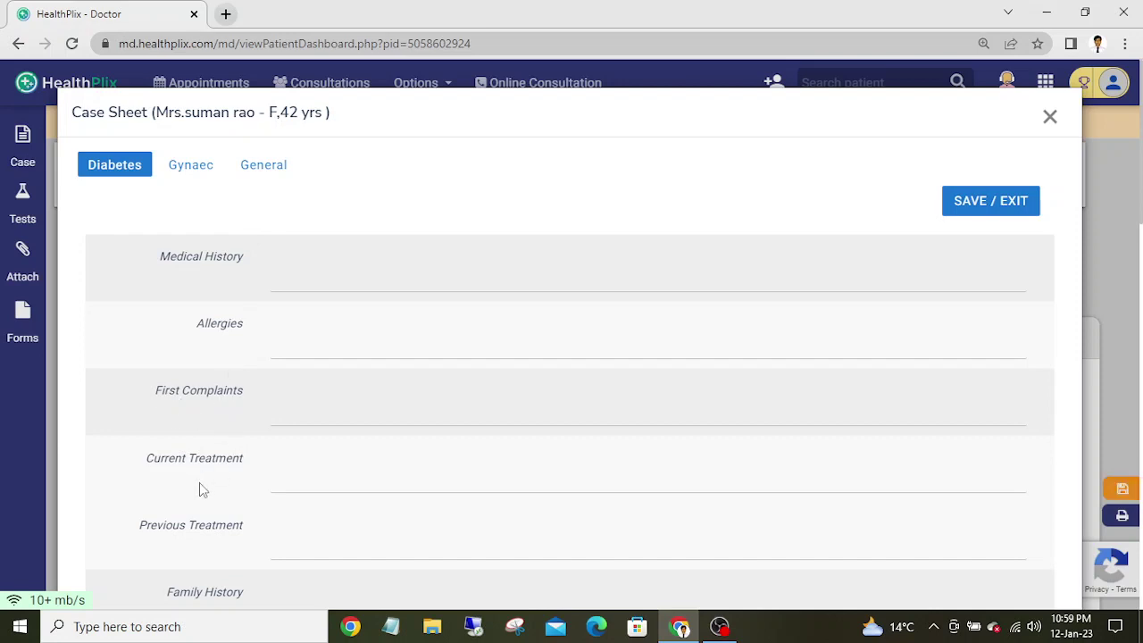
- Look through the case sheet's treatment and family history fields, leaving them empty, then close it
click(331, 461)
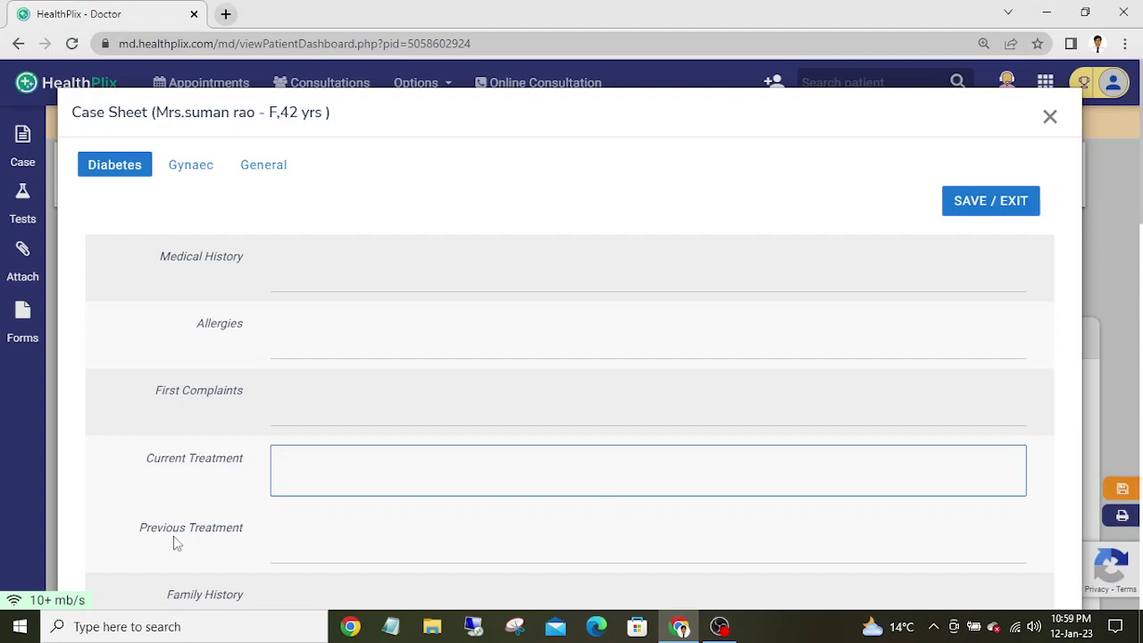
click(294, 534)
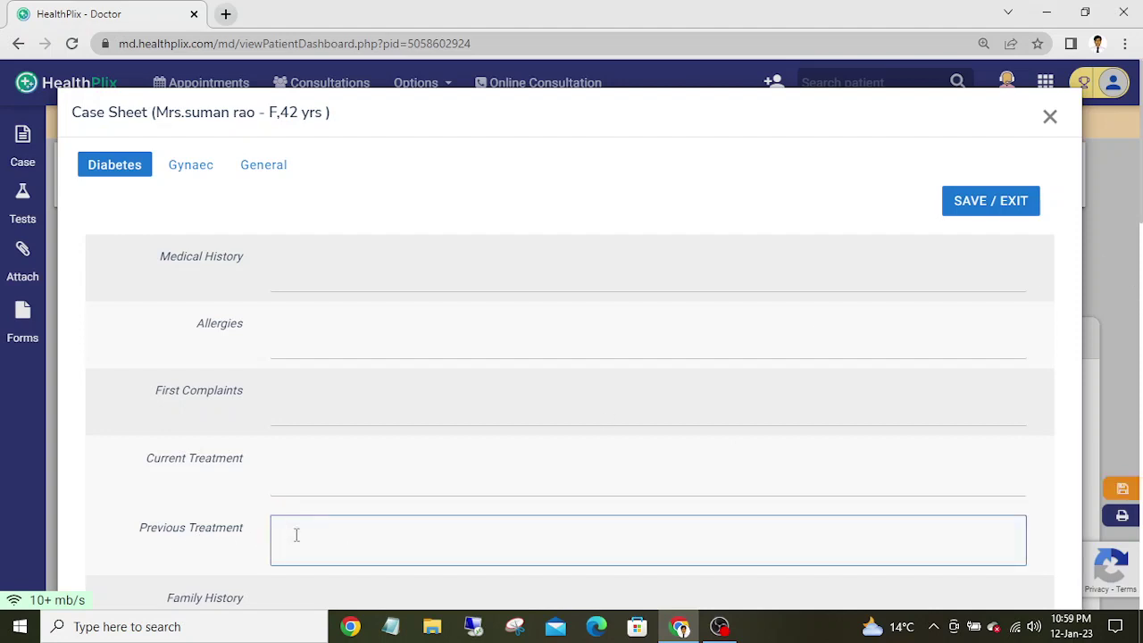
click(304, 594)
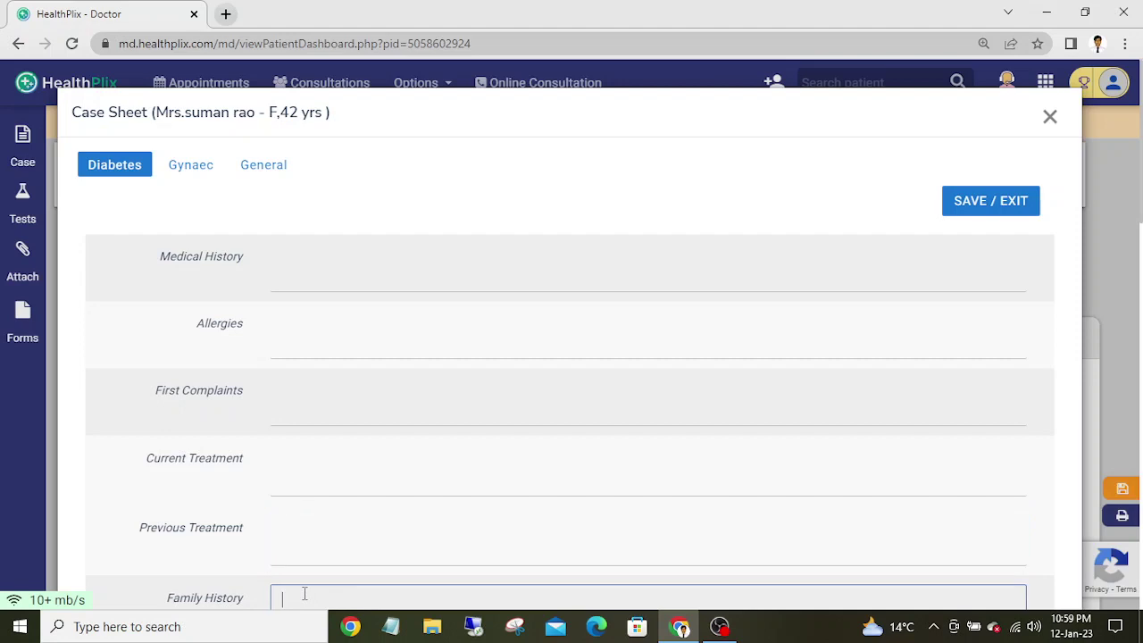
click(108, 559)
scroll(108, 560, down, 2)
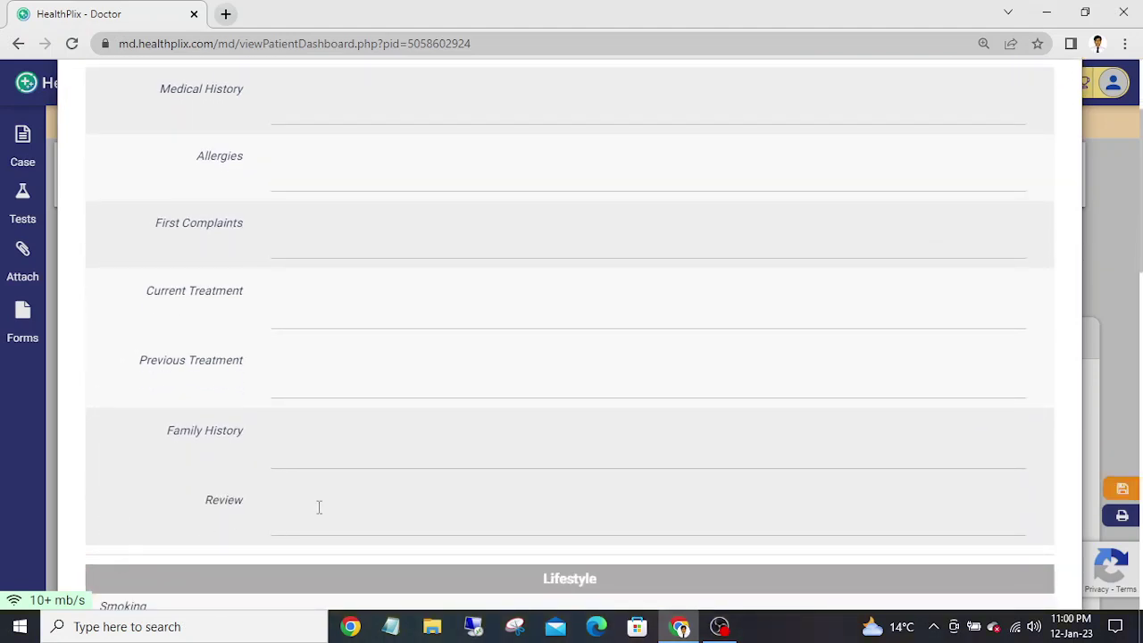
scroll(319, 505, down, 1)
scroll(317, 507, down, 4)
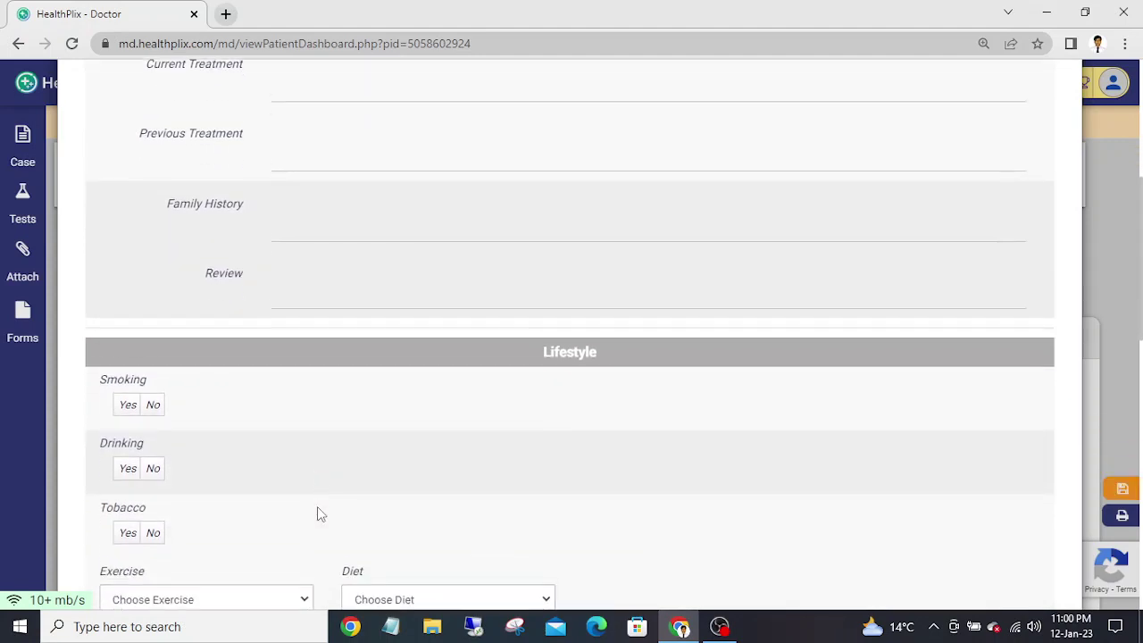
scroll(317, 506, down, 3)
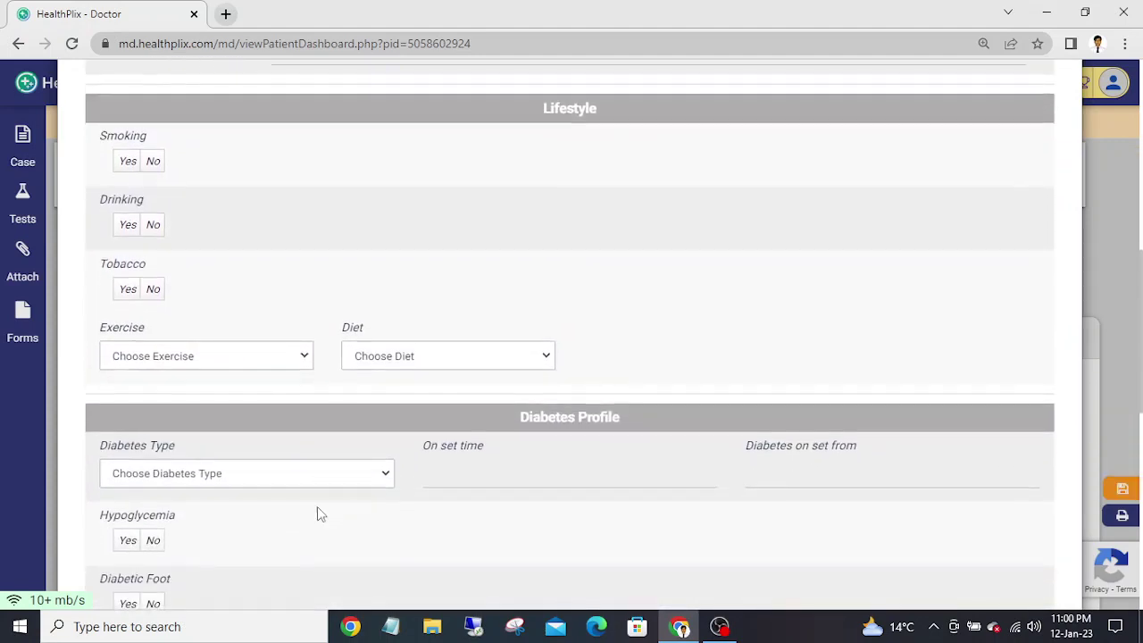
scroll(317, 506, down, 2)
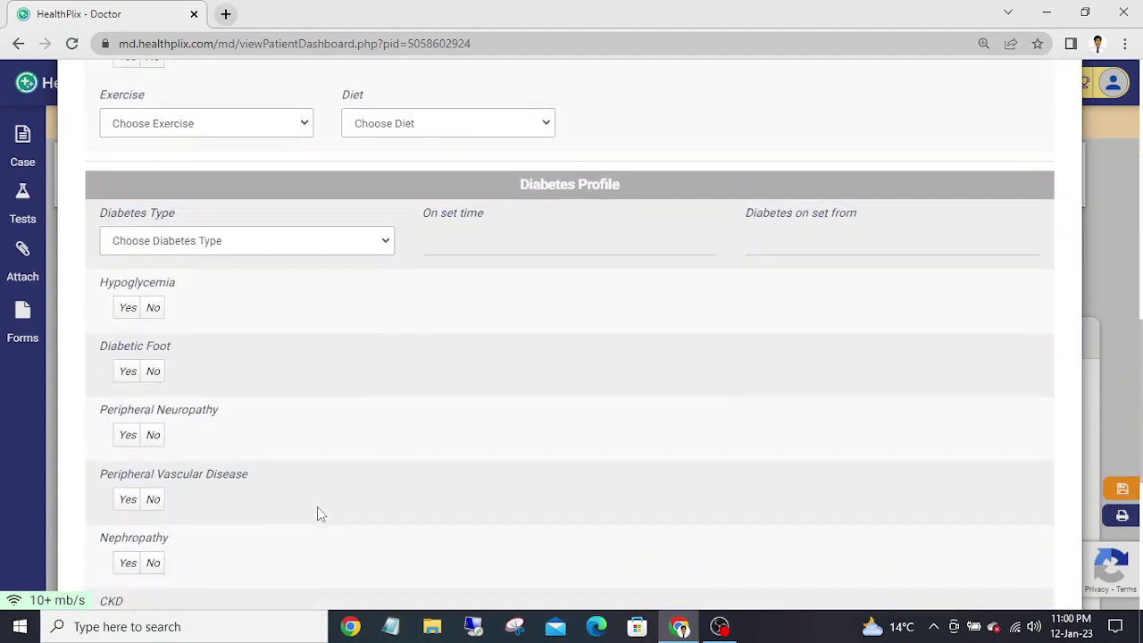
scroll(317, 507, down, 3)
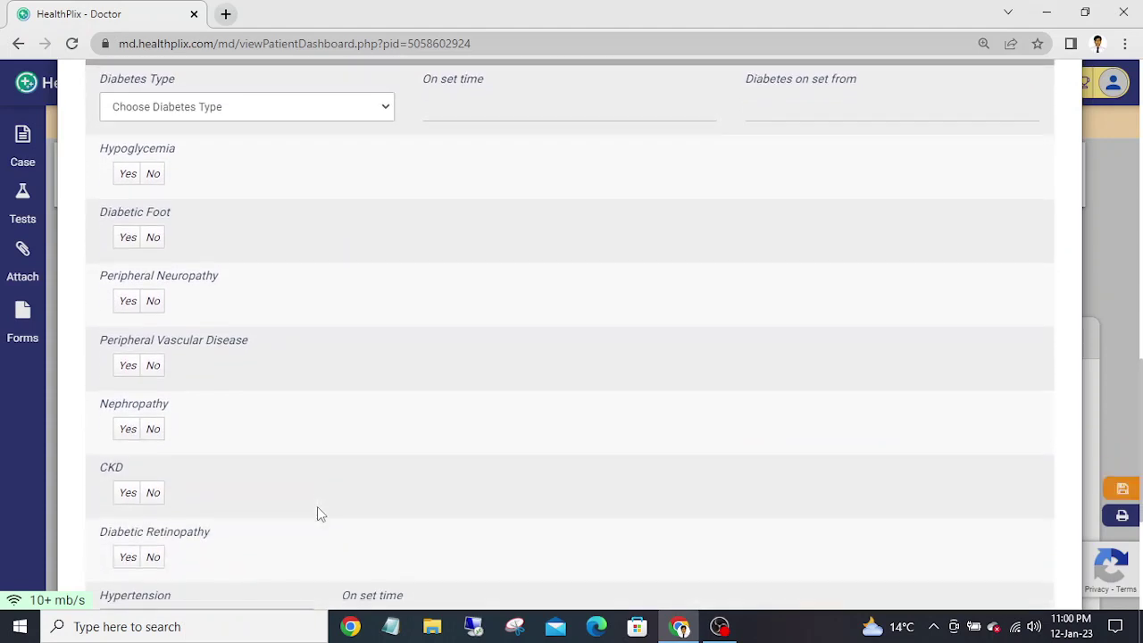
scroll(317, 506, down, 3)
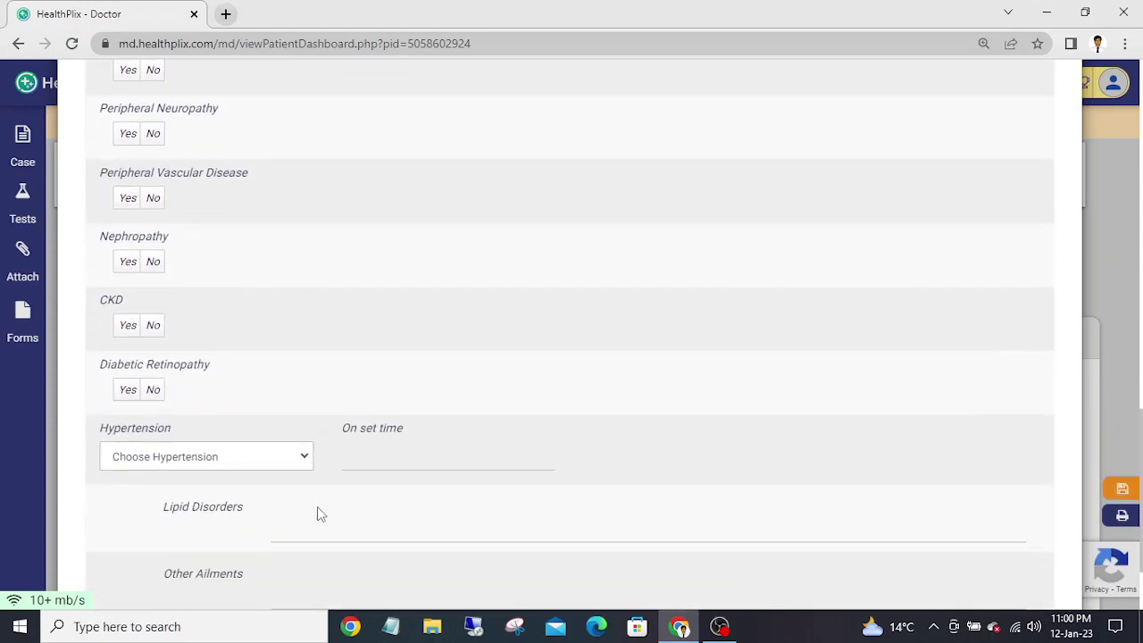
scroll(319, 506, down, 1)
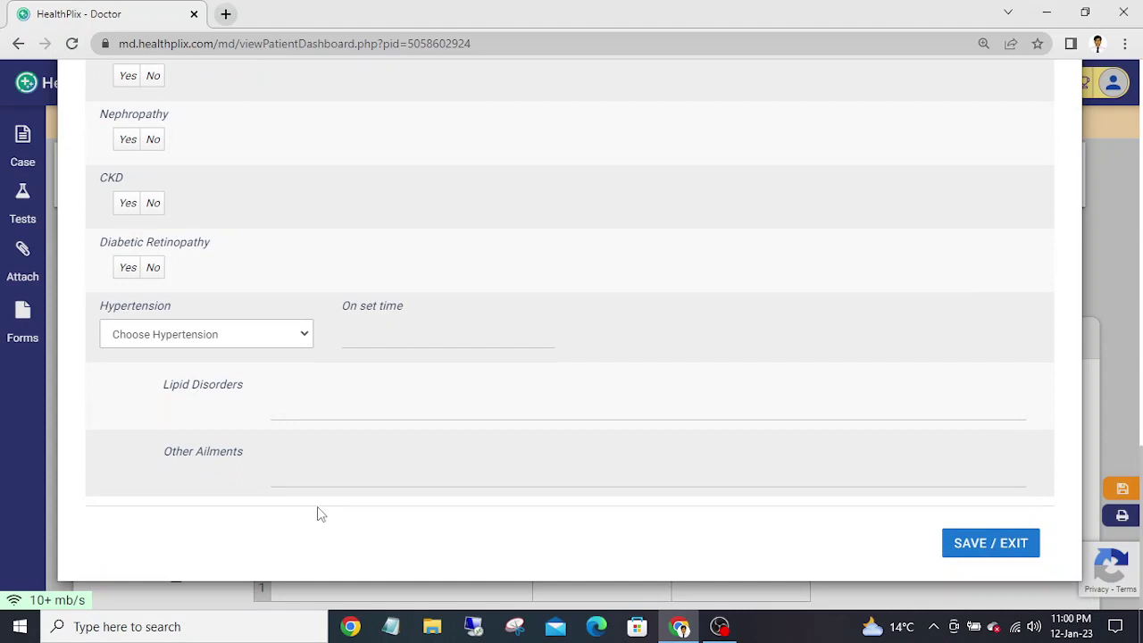
scroll(317, 507, up, 15)
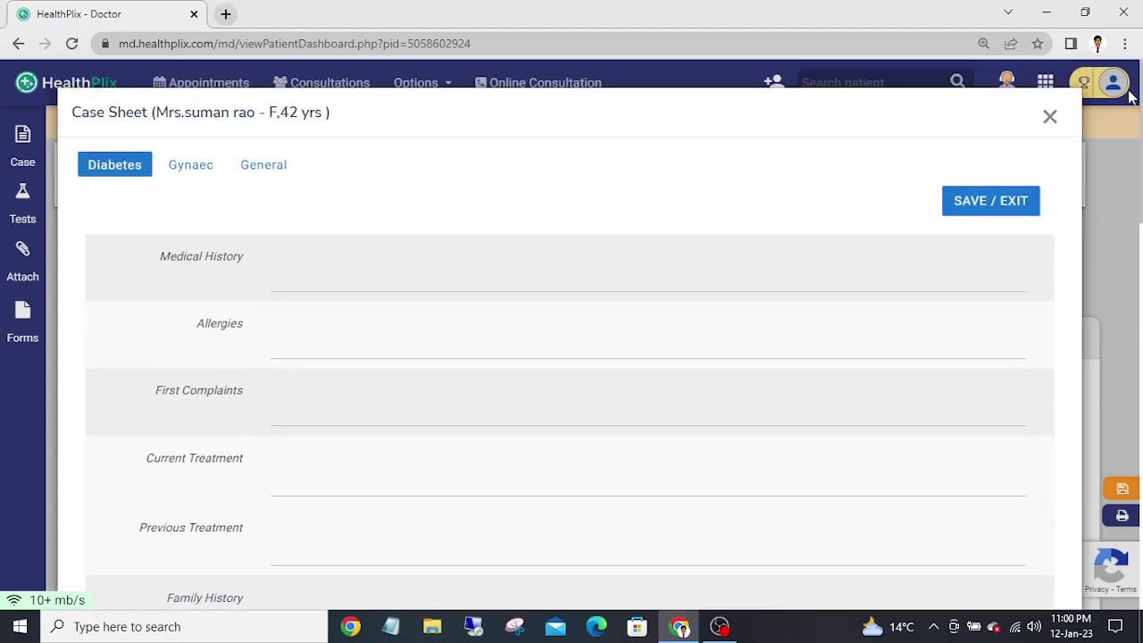
click(1050, 119)
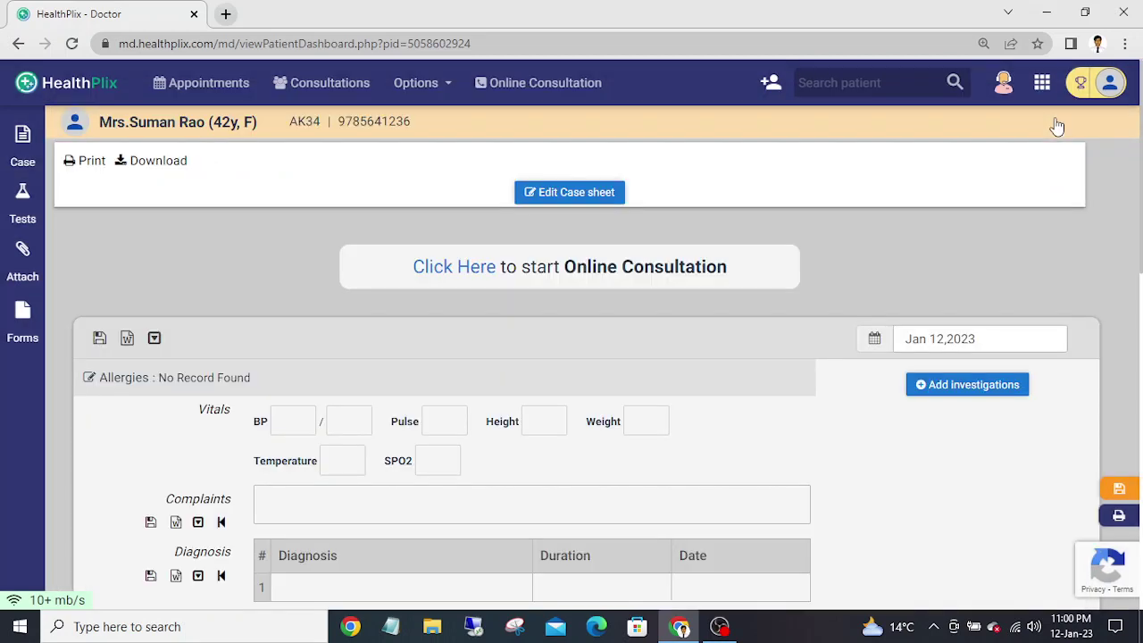
- Record Haemoglobin (Hb) 14 under HAEMATOLOGY in a new Jan 12, 2023 test result
click(30, 190)
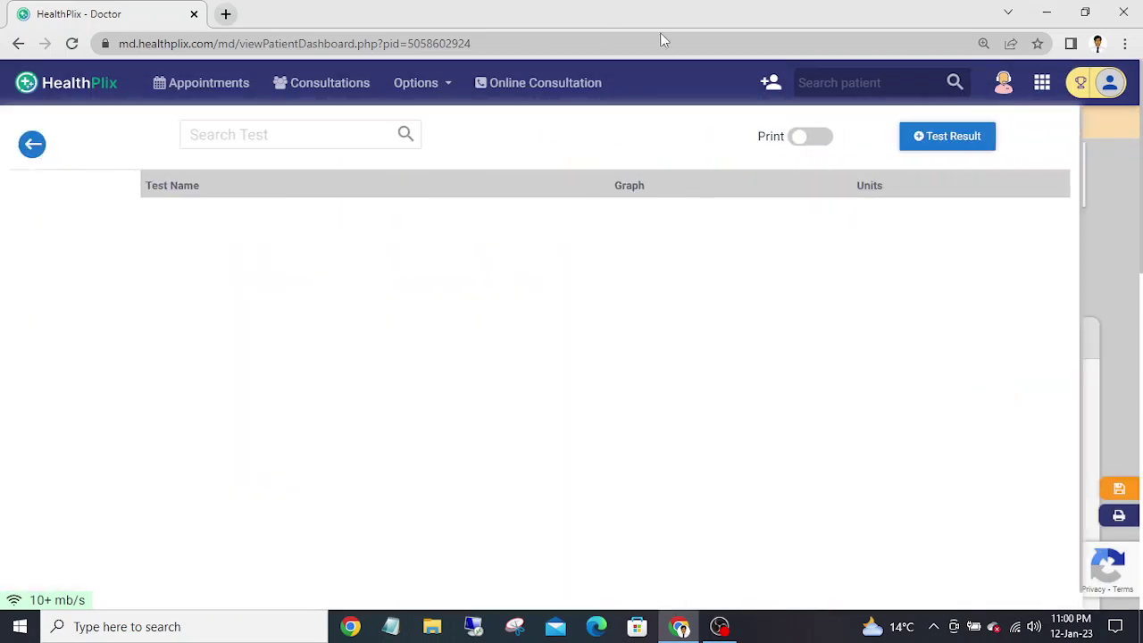
click(950, 136)
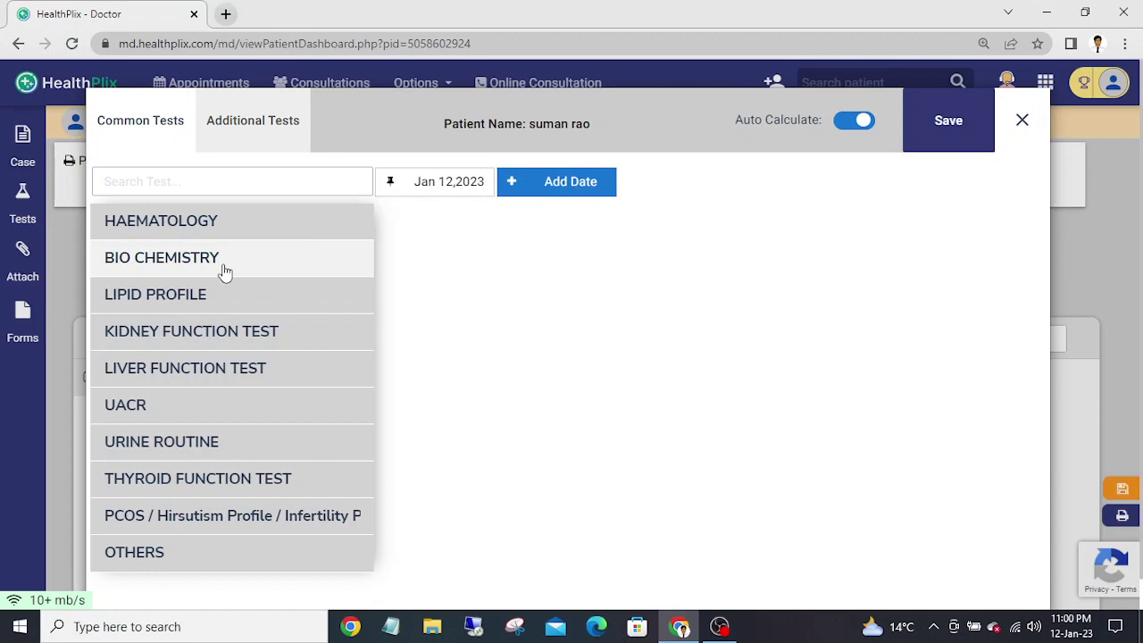
click(208, 233)
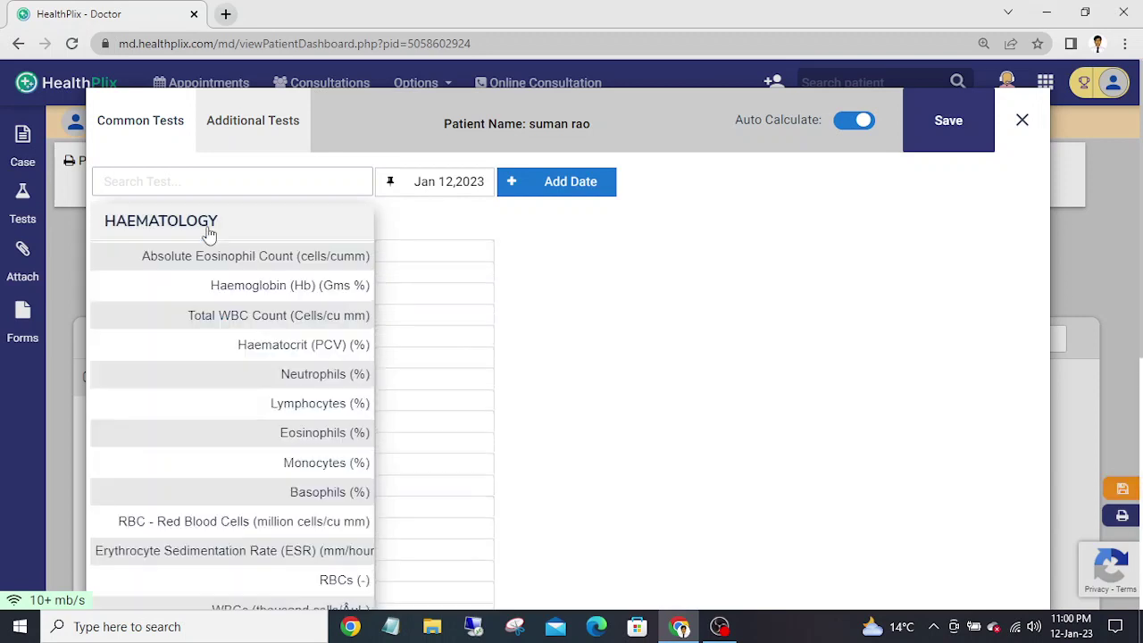
mouse_move(302, 290)
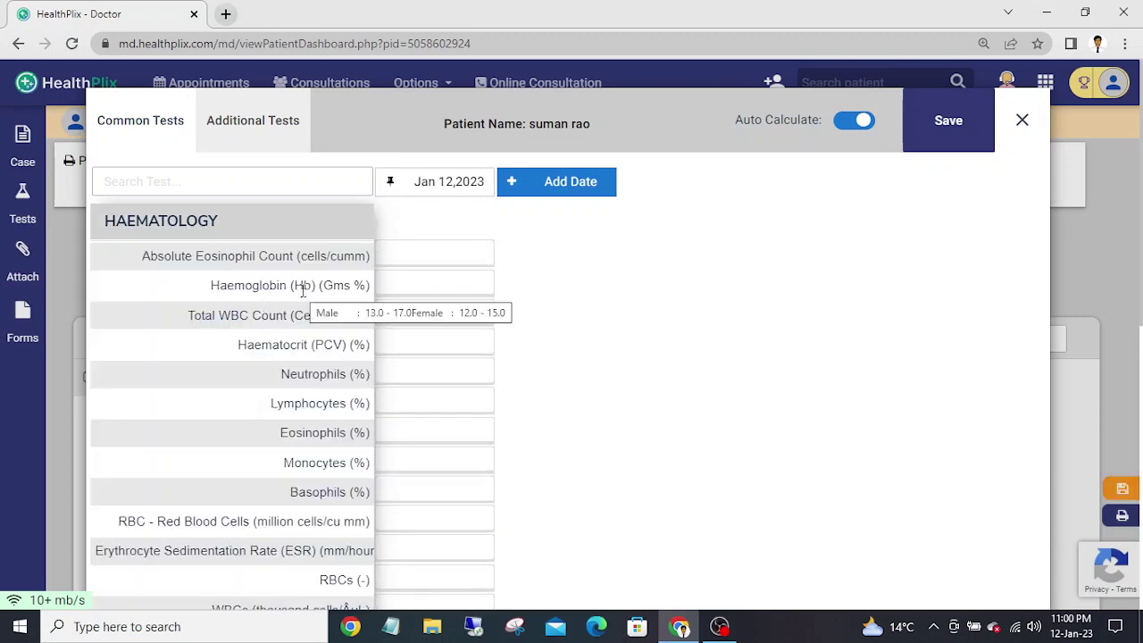
click(432, 285)
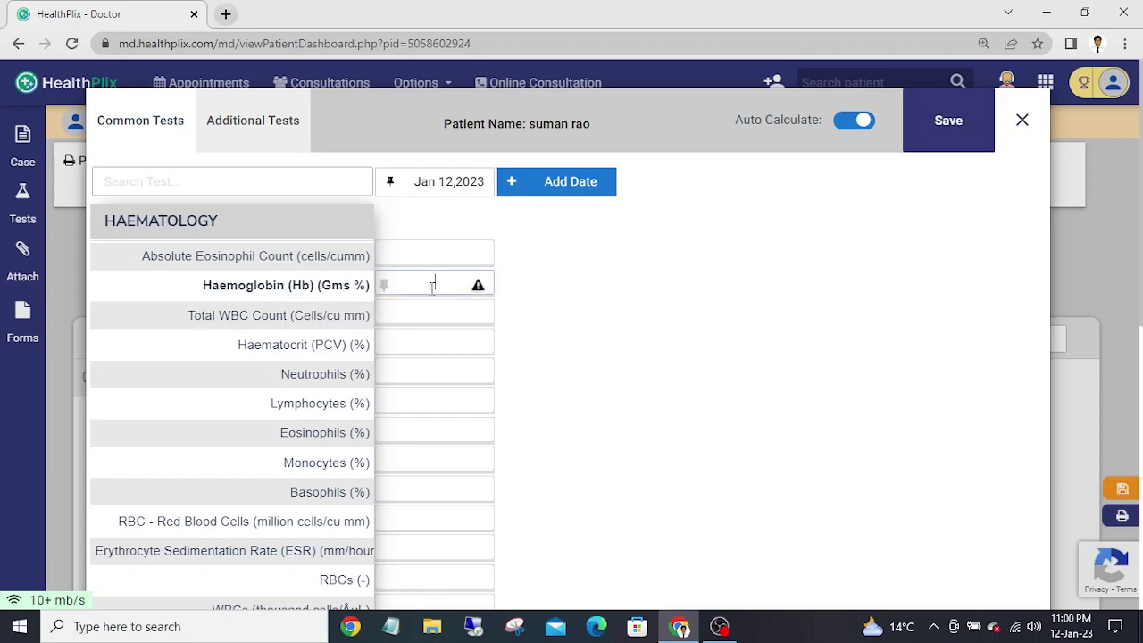
text(10)
click(603, 333)
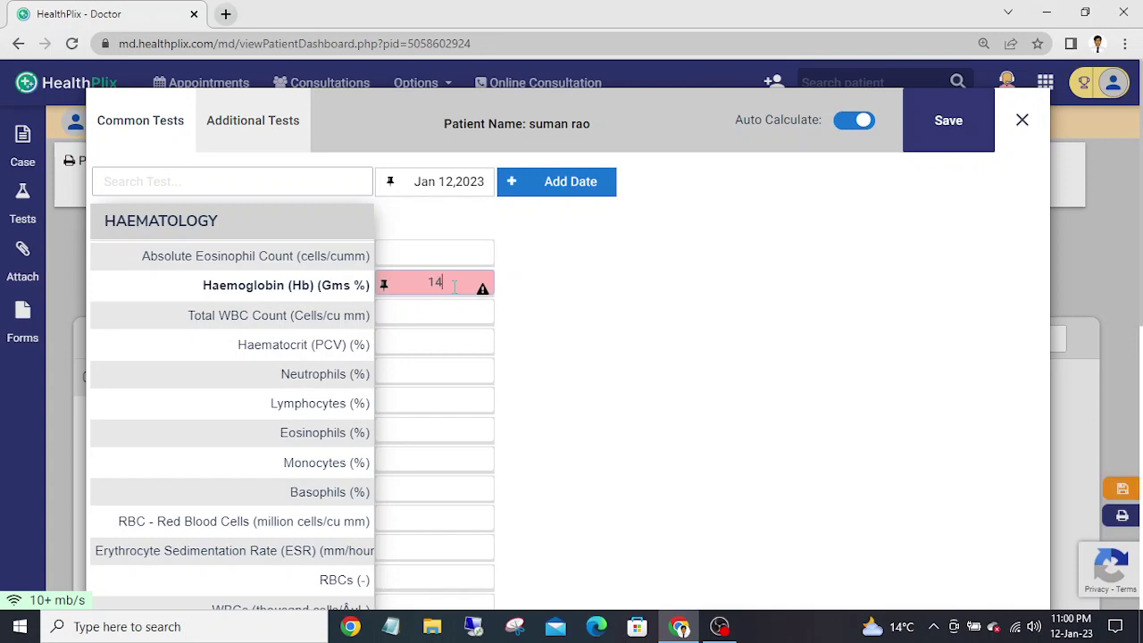
click(536, 313)
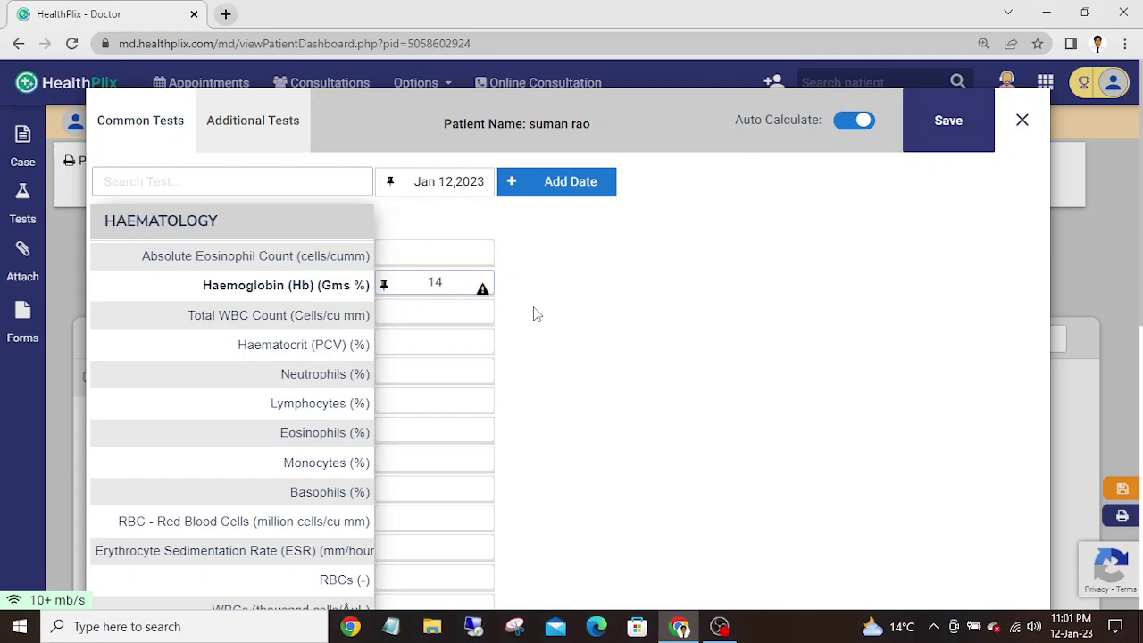
- Enter trial Total WBC Count values of 4.1, 2000 and 5000
click(448, 306)
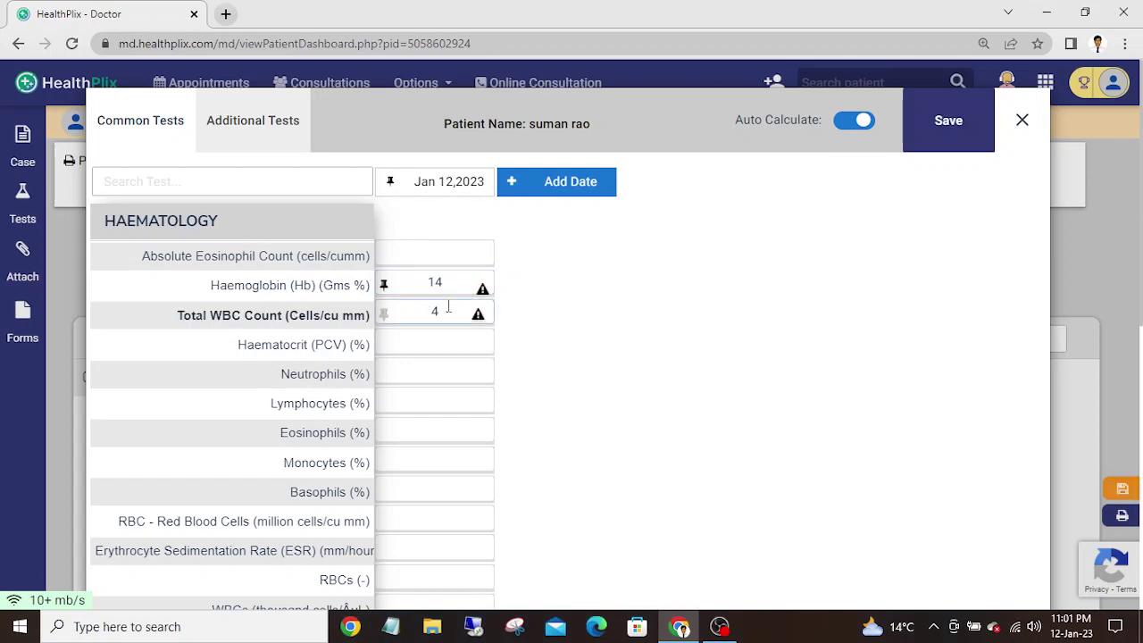
text(4.1)
click(574, 327)
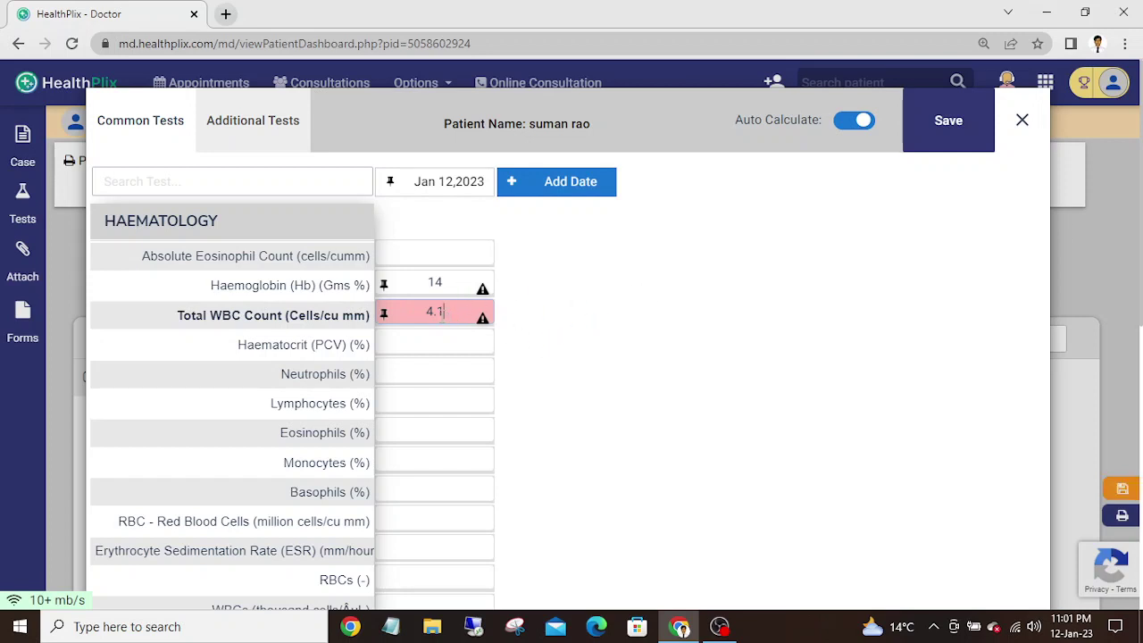
drag(443, 314, 416, 314)
text(2000)
drag(453, 311, 401, 312)
text(5000)
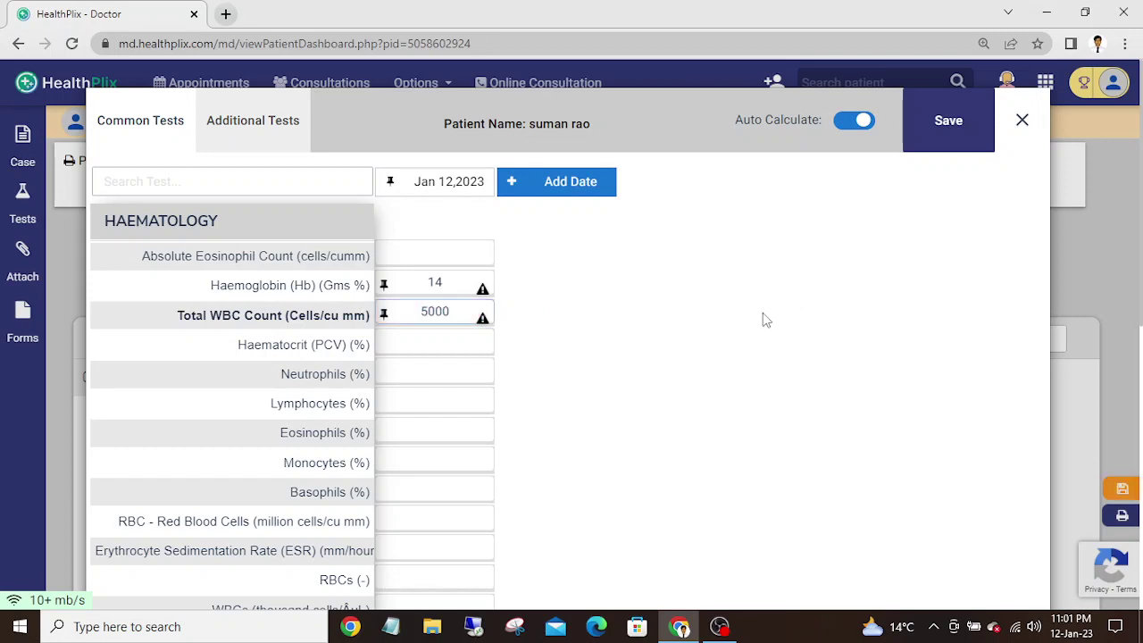
- Correct the Total WBC Count to 3500 and commit it
drag(451, 311, 412, 311)
text(4500)
drag(454, 308, 427, 309)
text(000)
drag(450, 310, 417, 310)
text(3500)
click(641, 329)
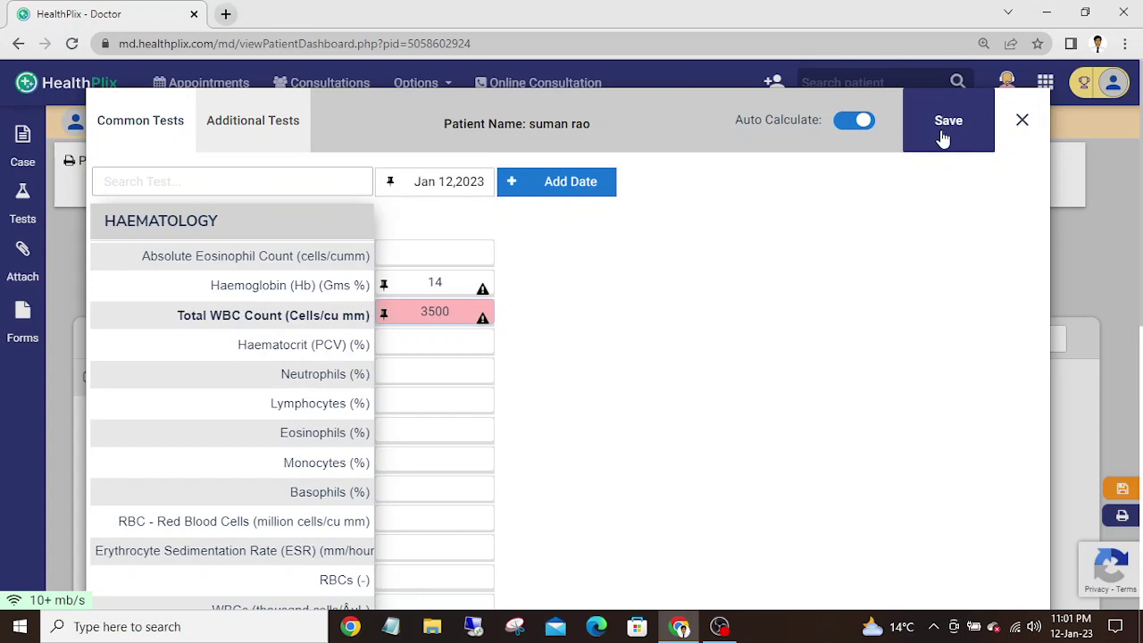
- Change the test date to Jan 03, 2023
click(466, 183)
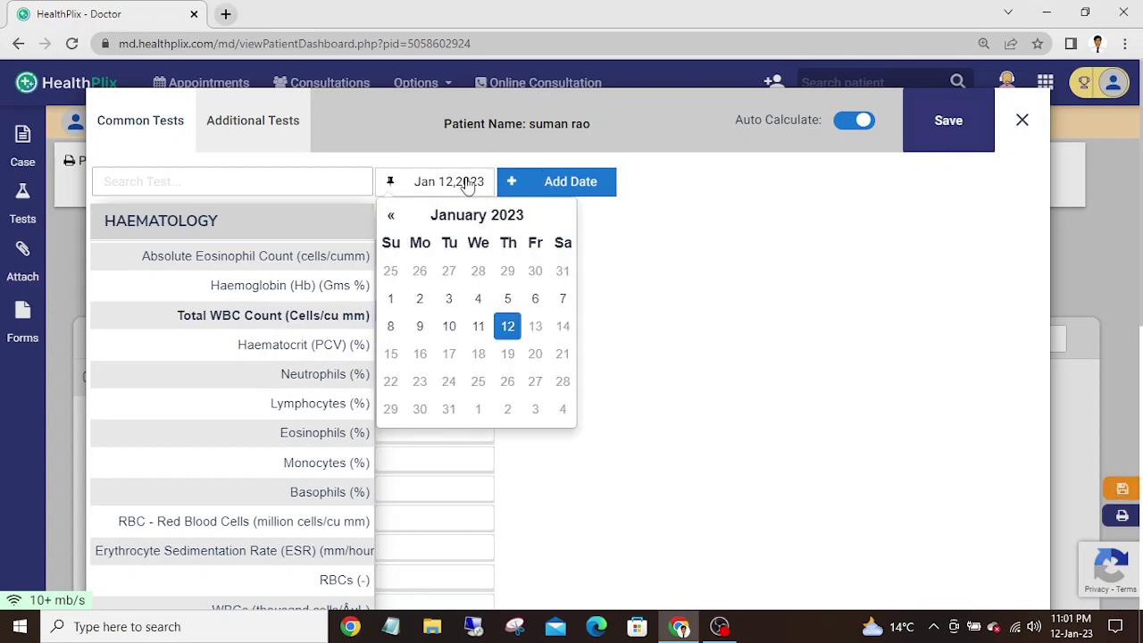
click(446, 300)
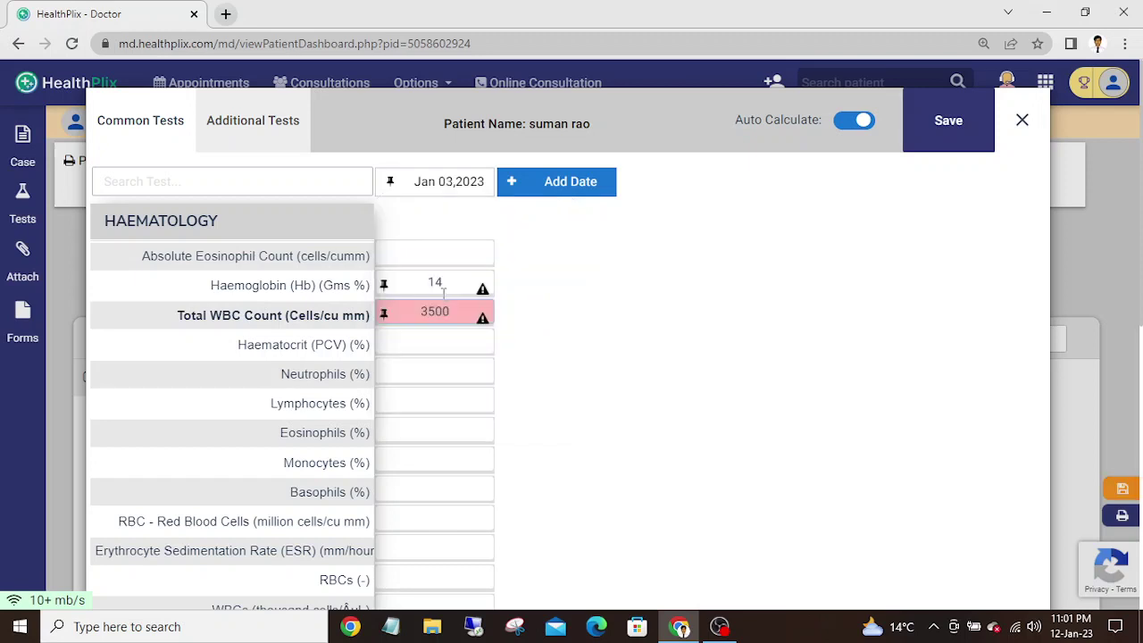
click(559, 185)
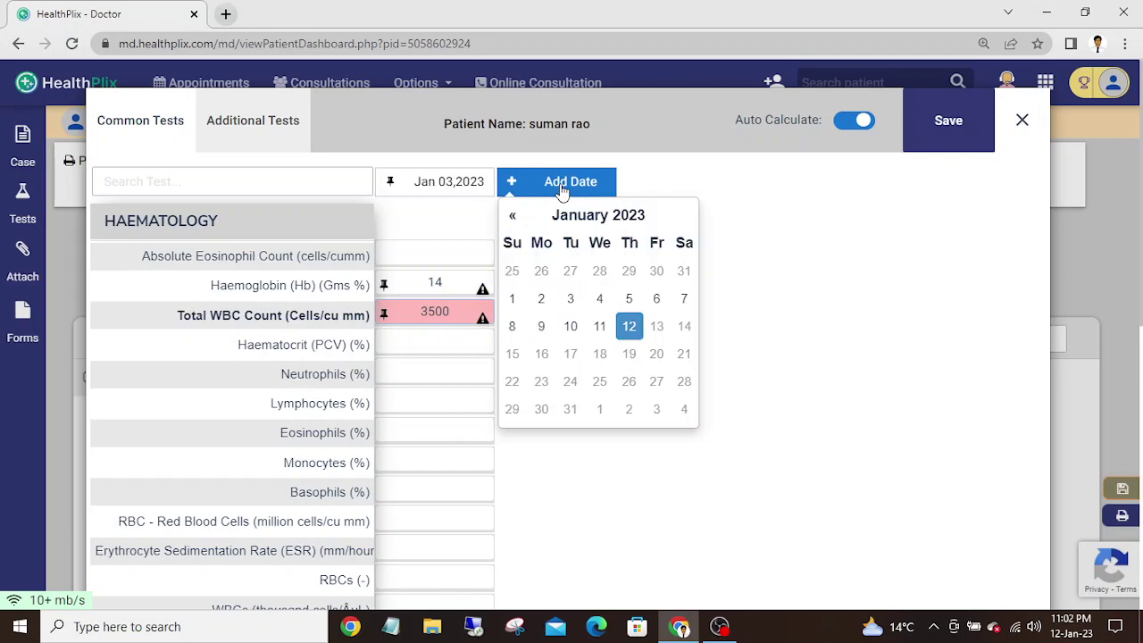
click(748, 280)
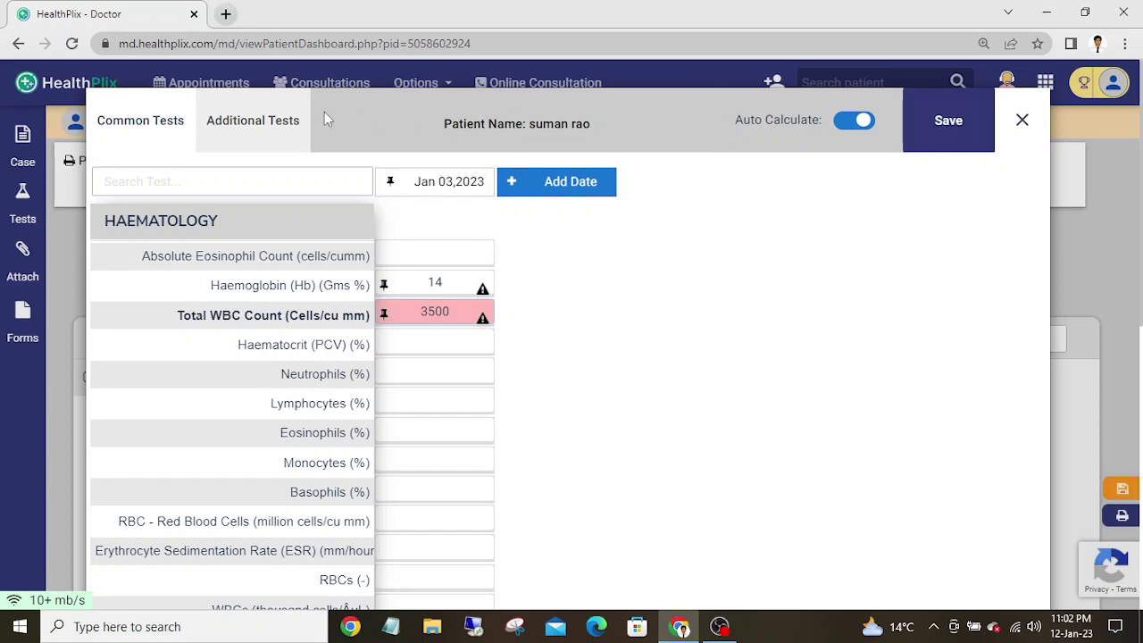
- Check the Additional Tests tab and save the Hb and WBC results
click(272, 122)
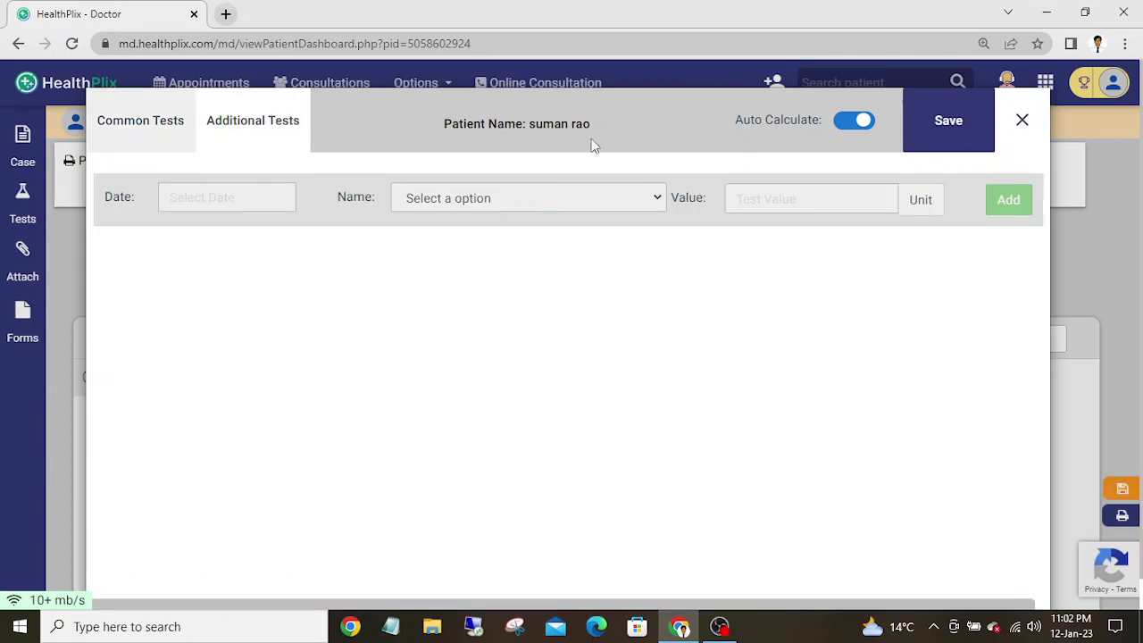
click(948, 134)
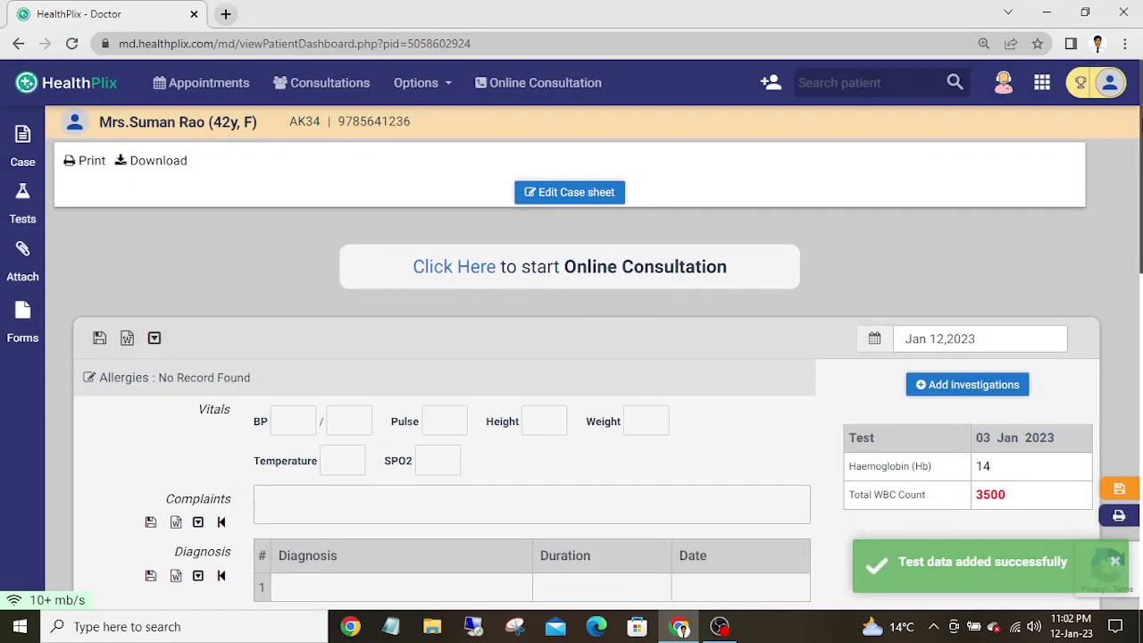
scroll(1025, 244, down, 2)
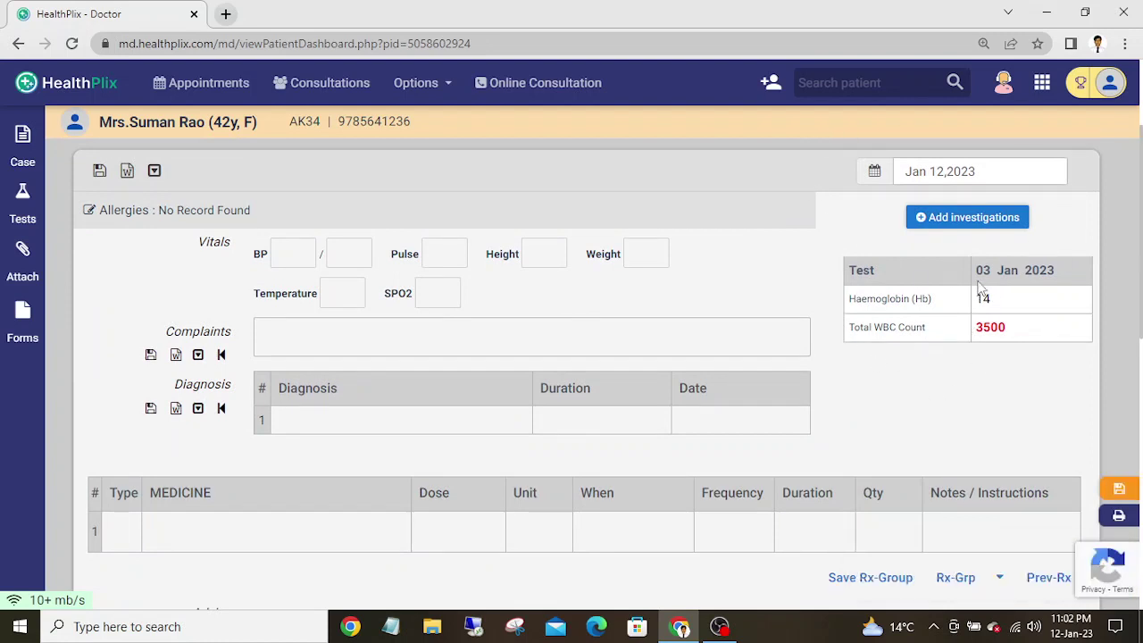
click(932, 219)
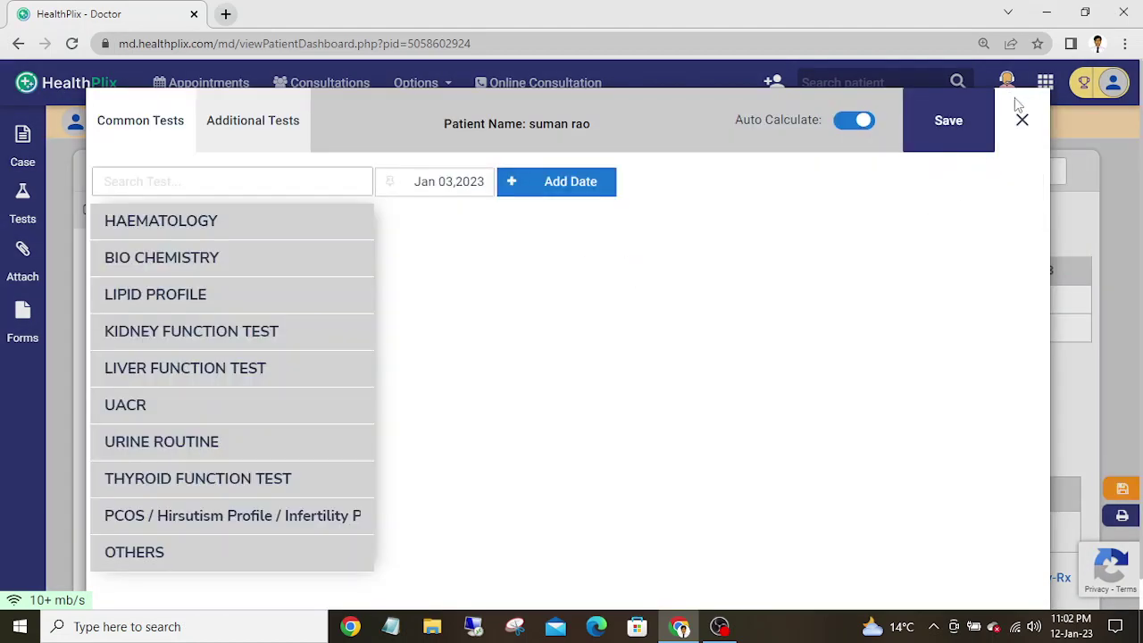
click(1022, 125)
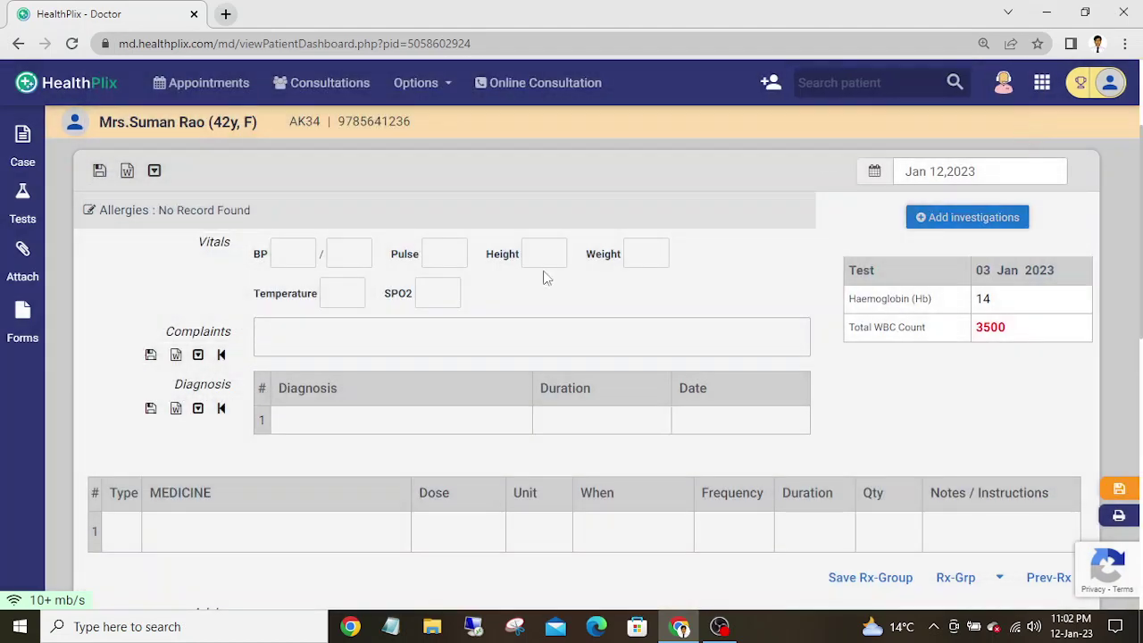
scroll(1139, 232, down, 1)
scroll(179, 322, down, 1)
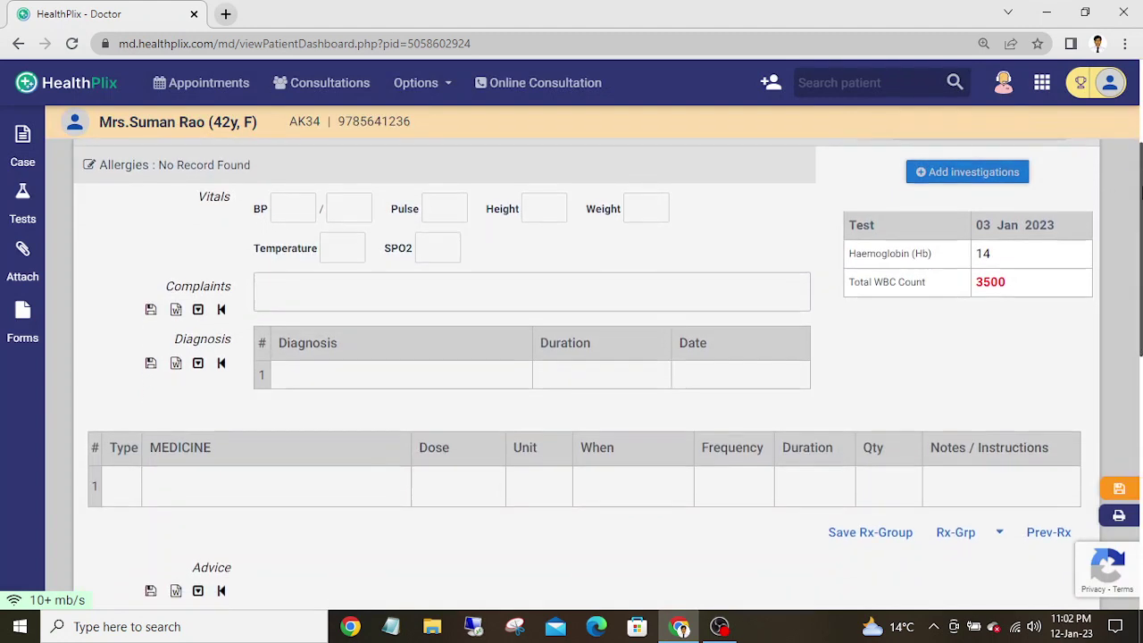
click(23, 258)
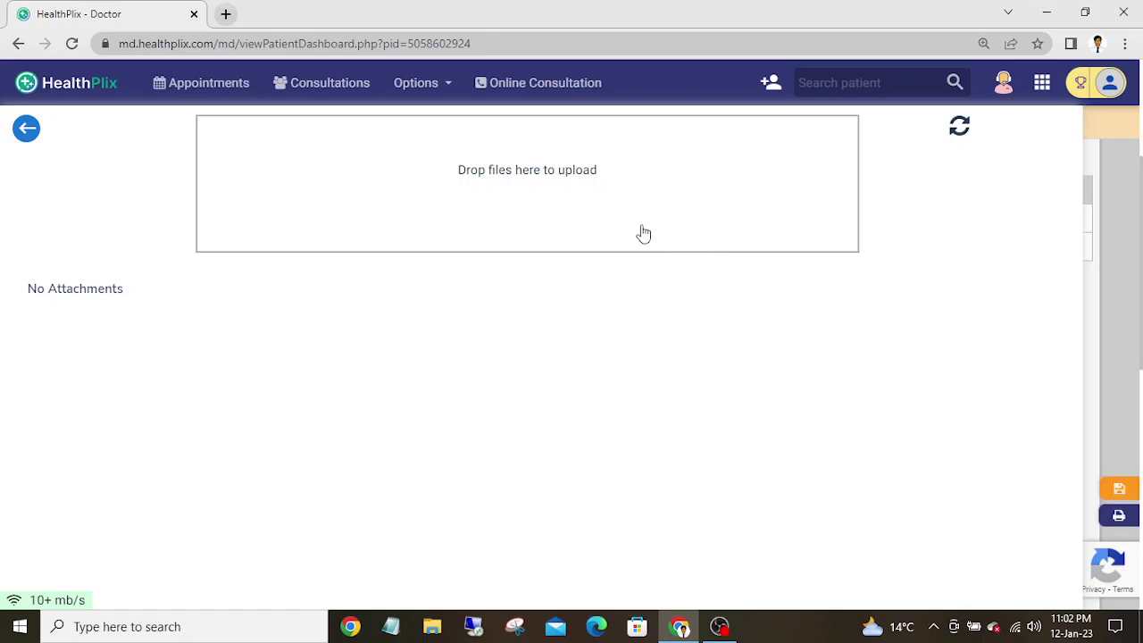
click(27, 130)
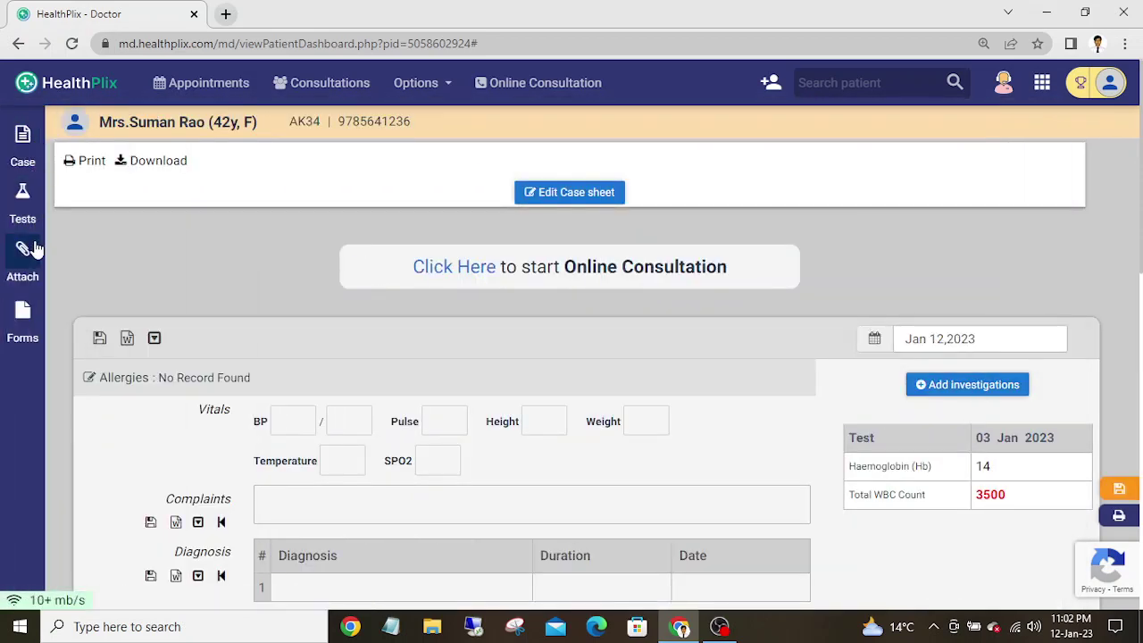
click(29, 330)
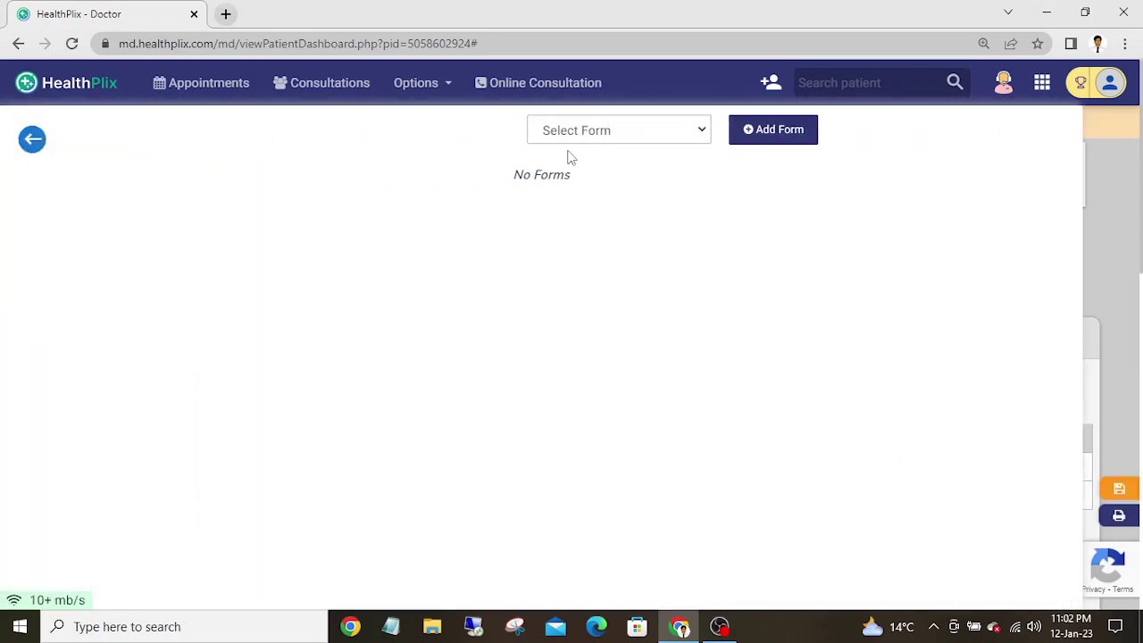
click(603, 132)
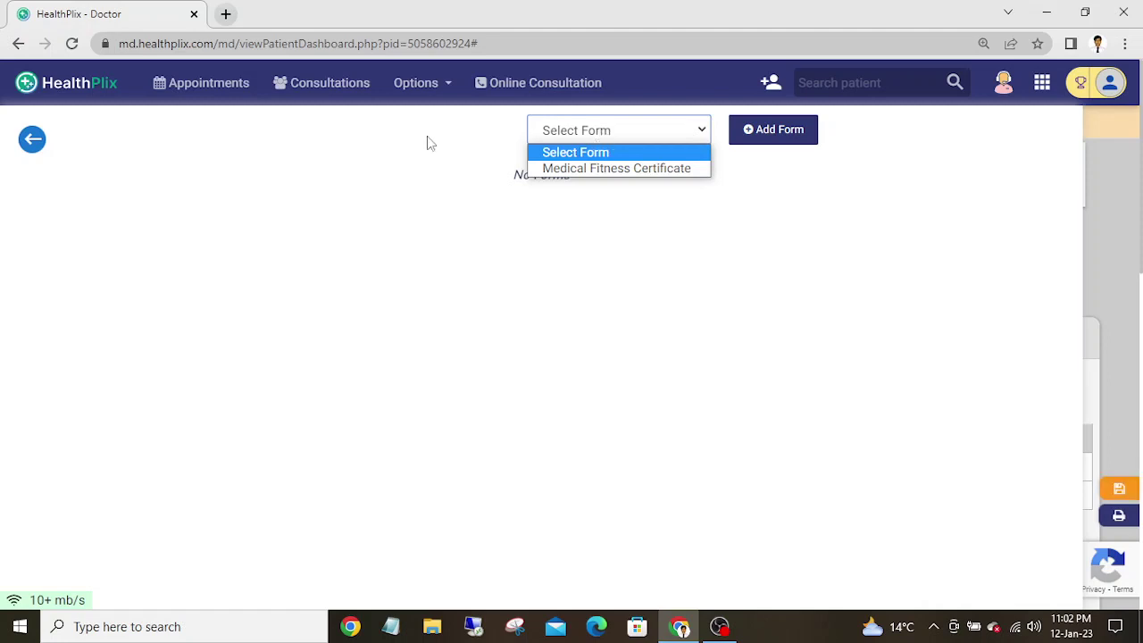
click(39, 141)
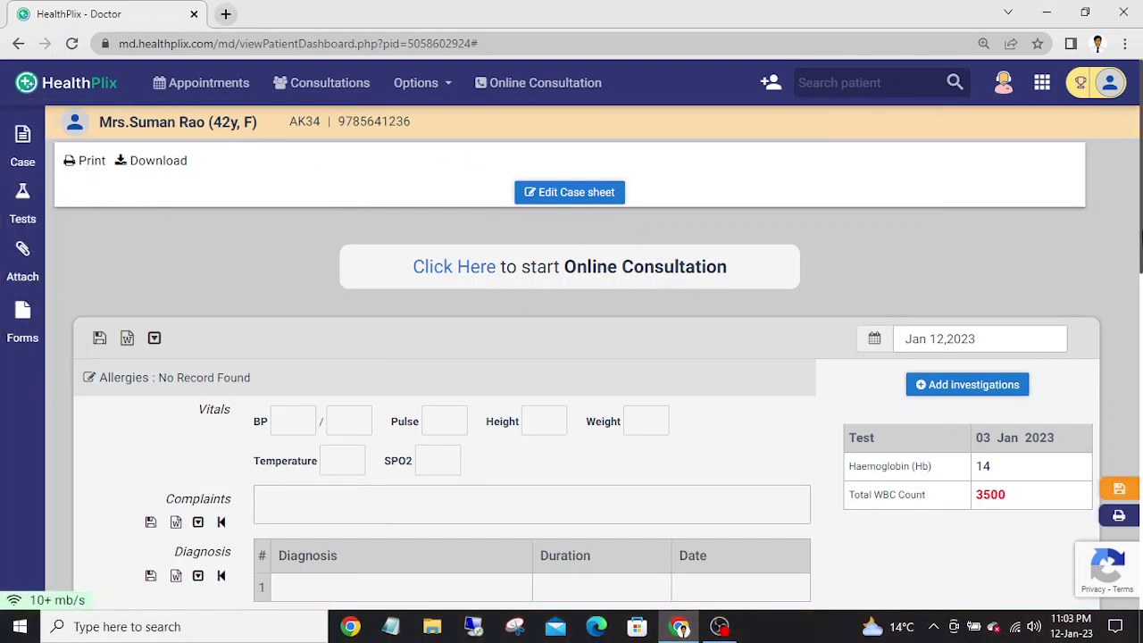
drag(1141, 214, 1141, 295)
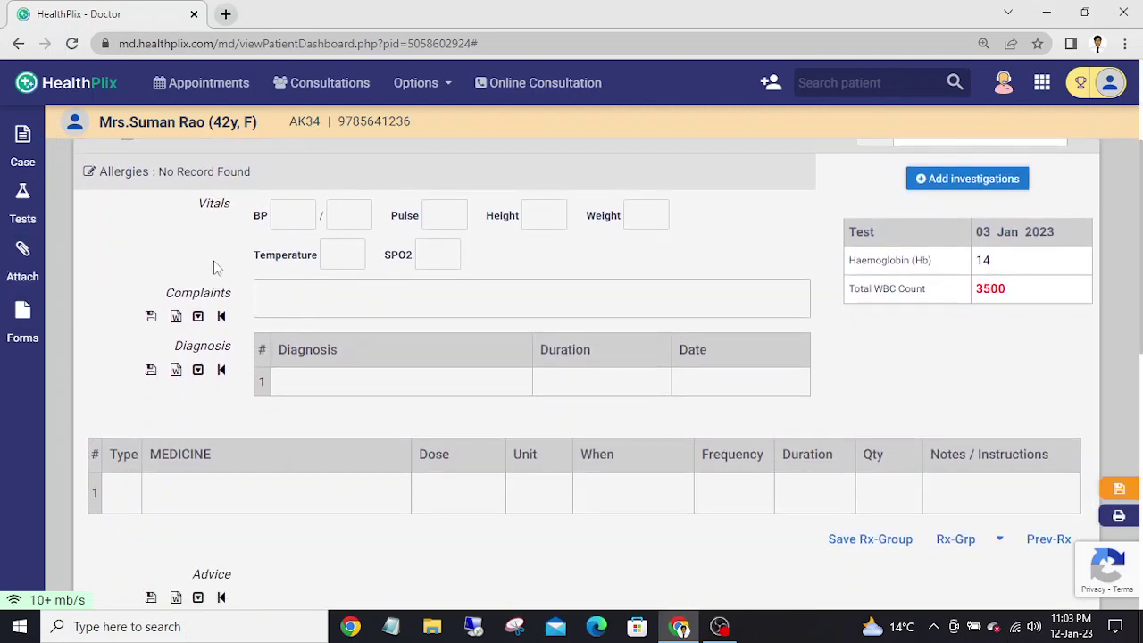
click(22, 139)
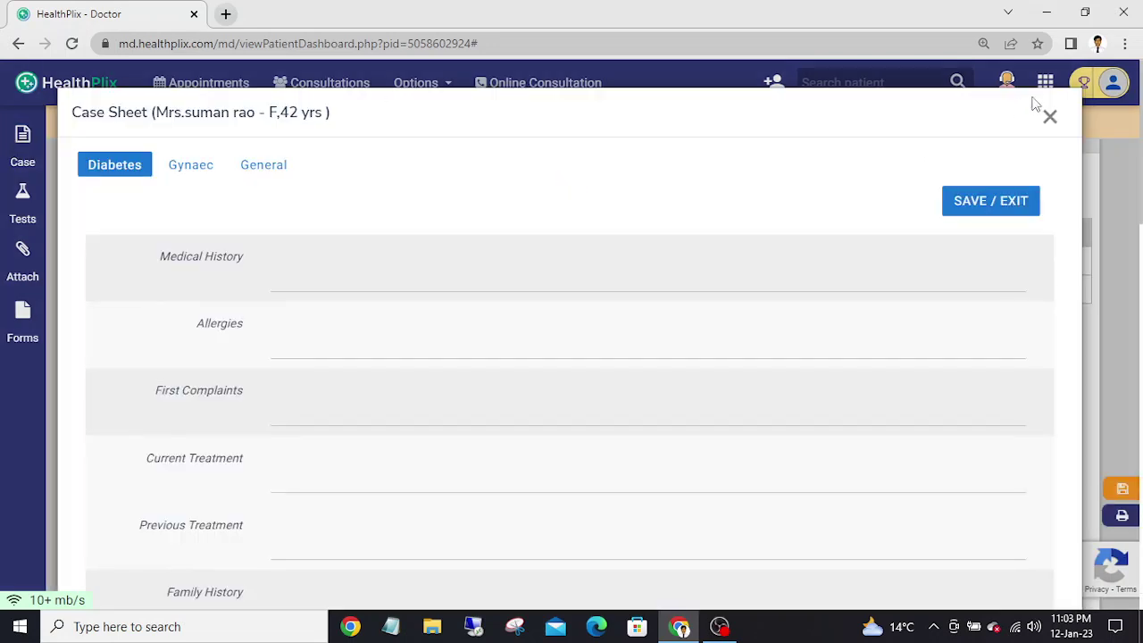
click(1049, 117)
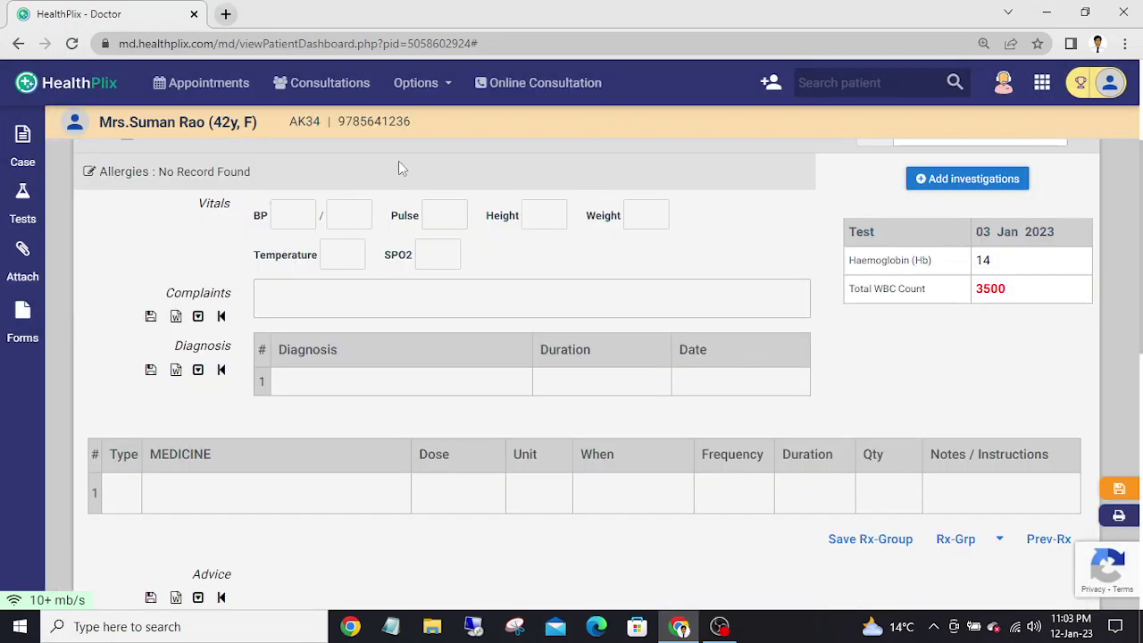
- Enter blood pressure 120/80 and pulse 72 in the vitals
click(299, 214)
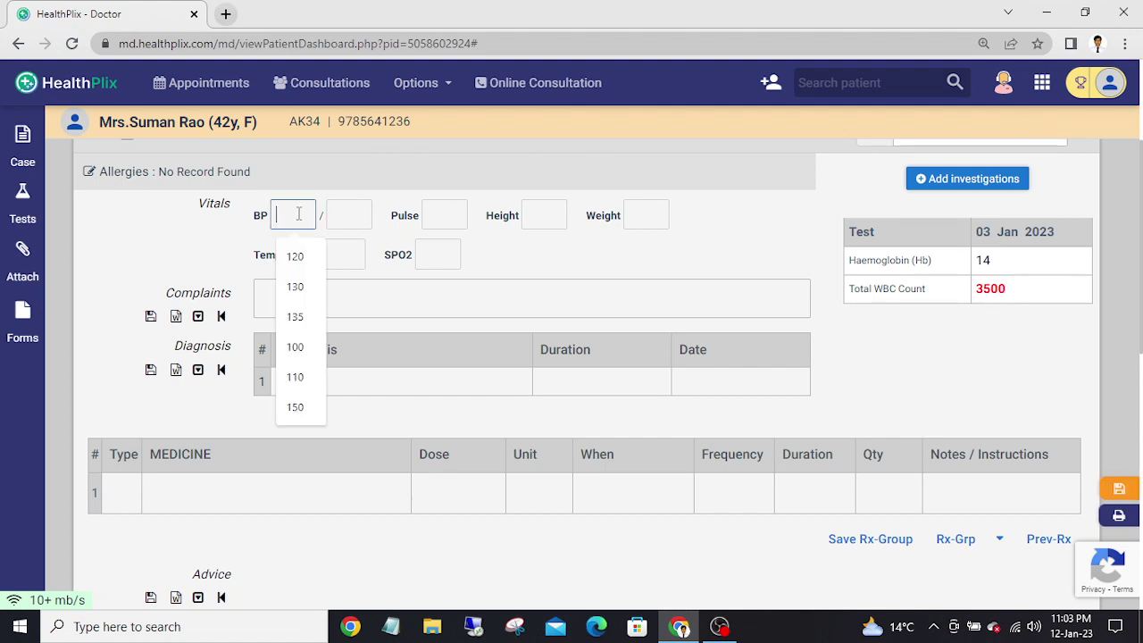
key(Down)
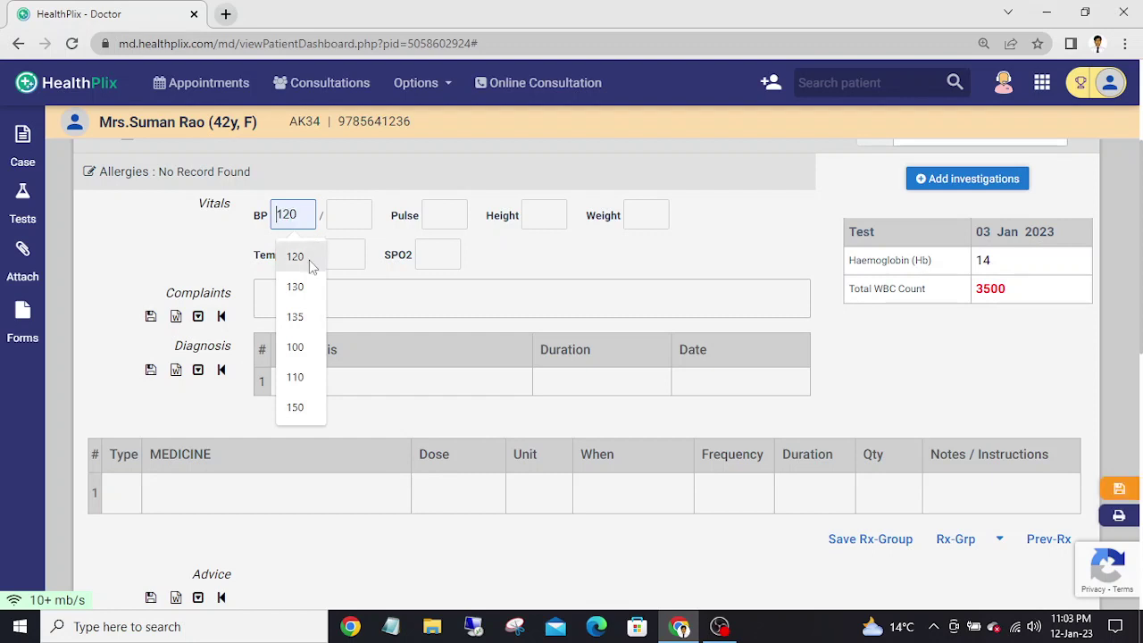
key(Return)
click(354, 218)
key(Down)
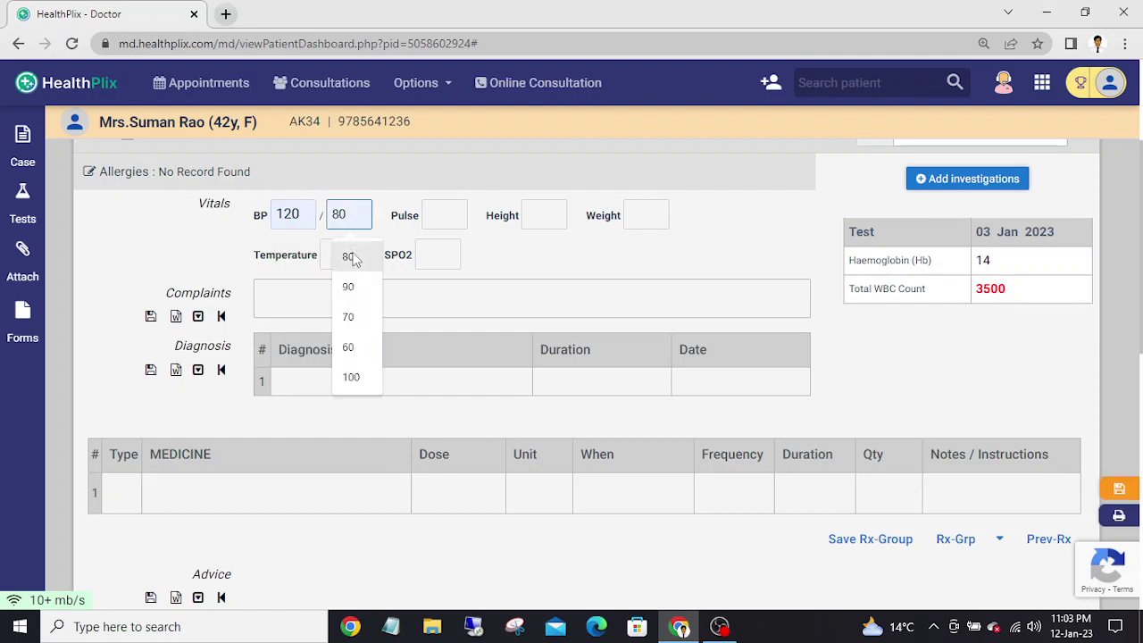
key(Return)
click(467, 215)
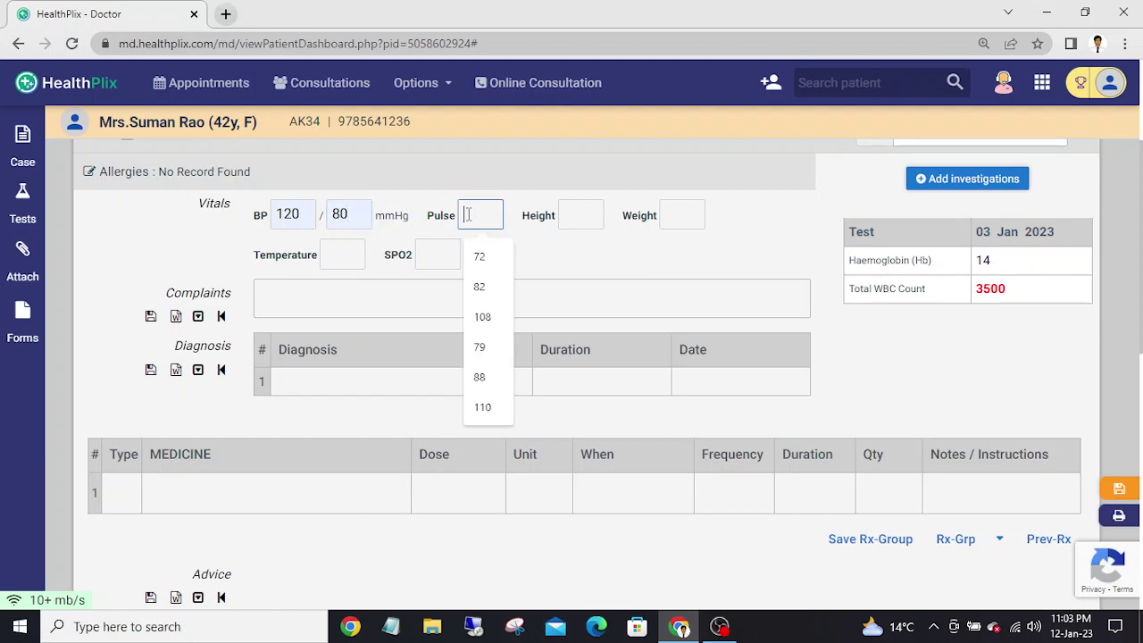
key(Down)
key(Return)
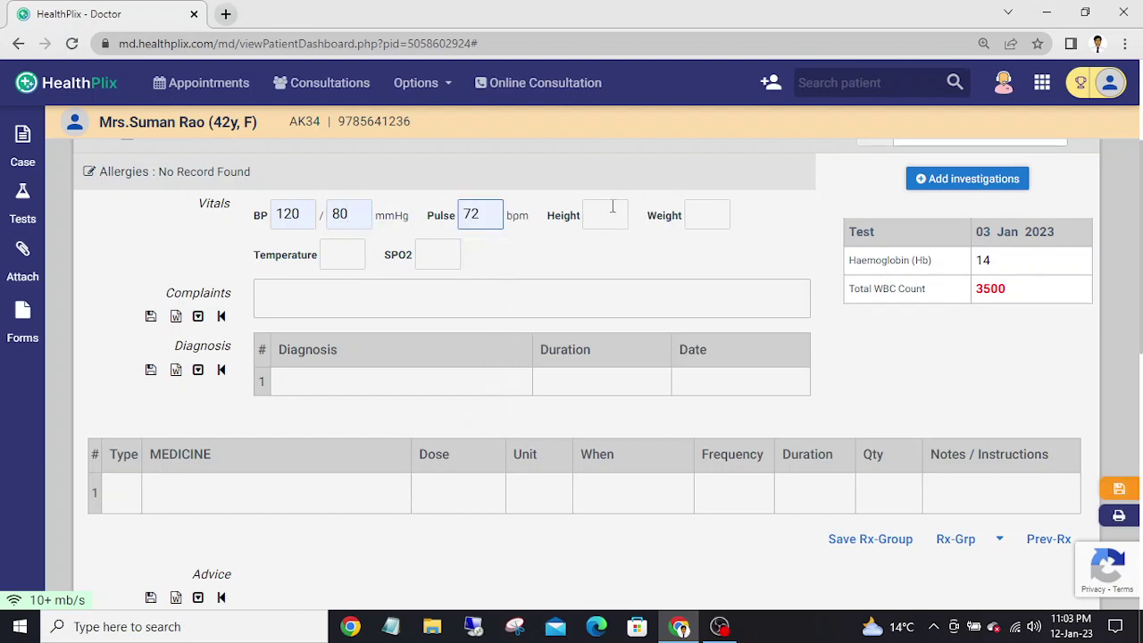
- Set height to 162 cm and weight to 62 kg
click(607, 216)
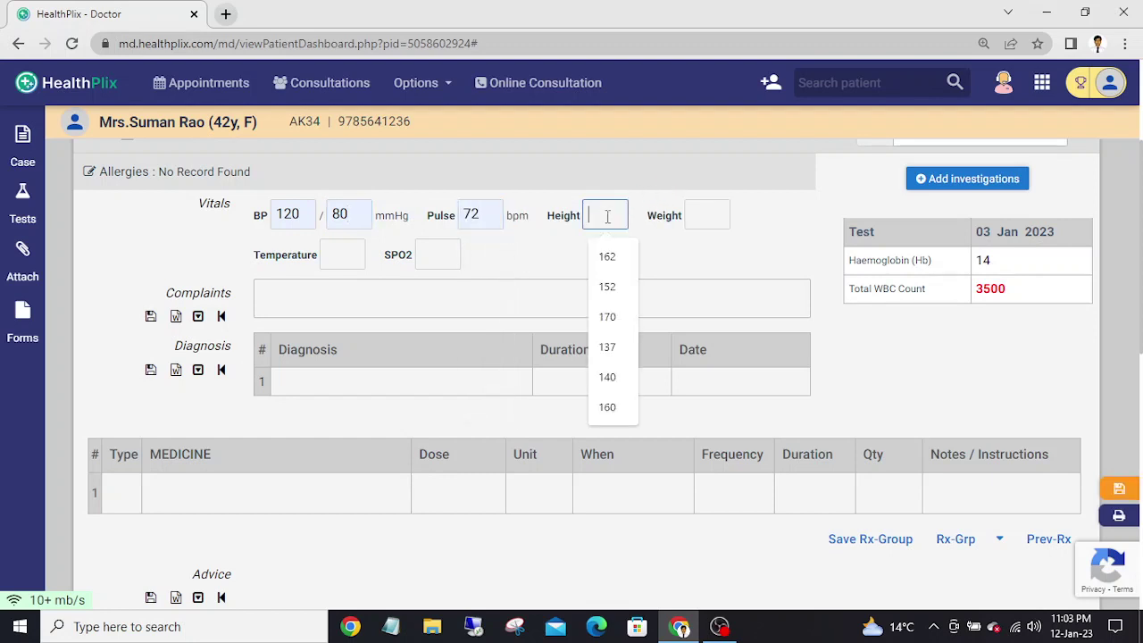
click(612, 257)
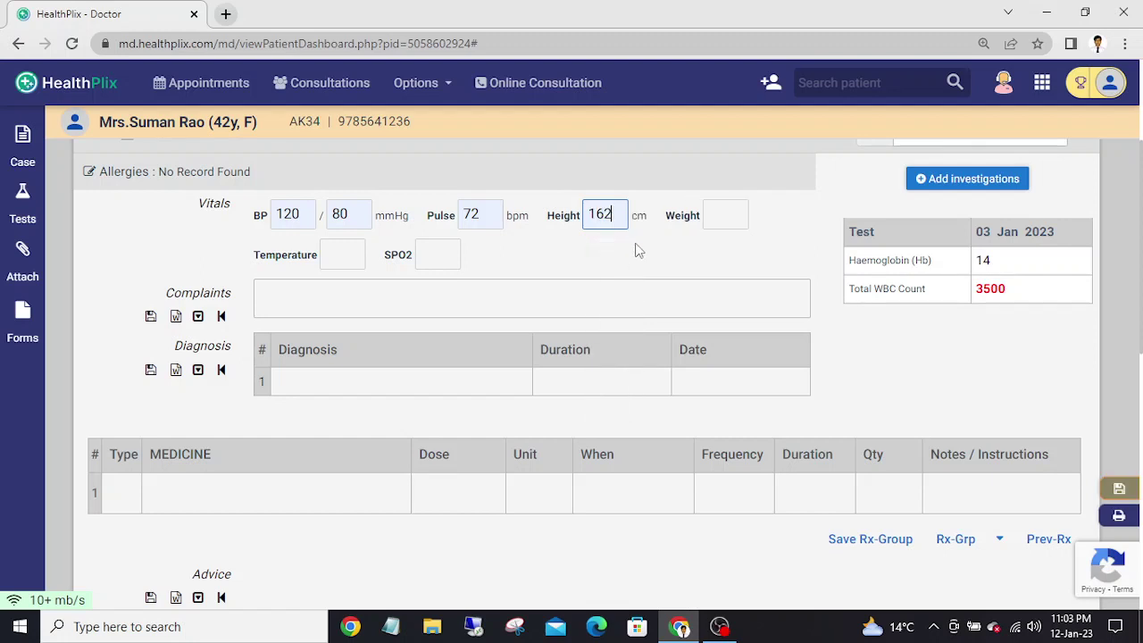
click(716, 219)
key(Down)
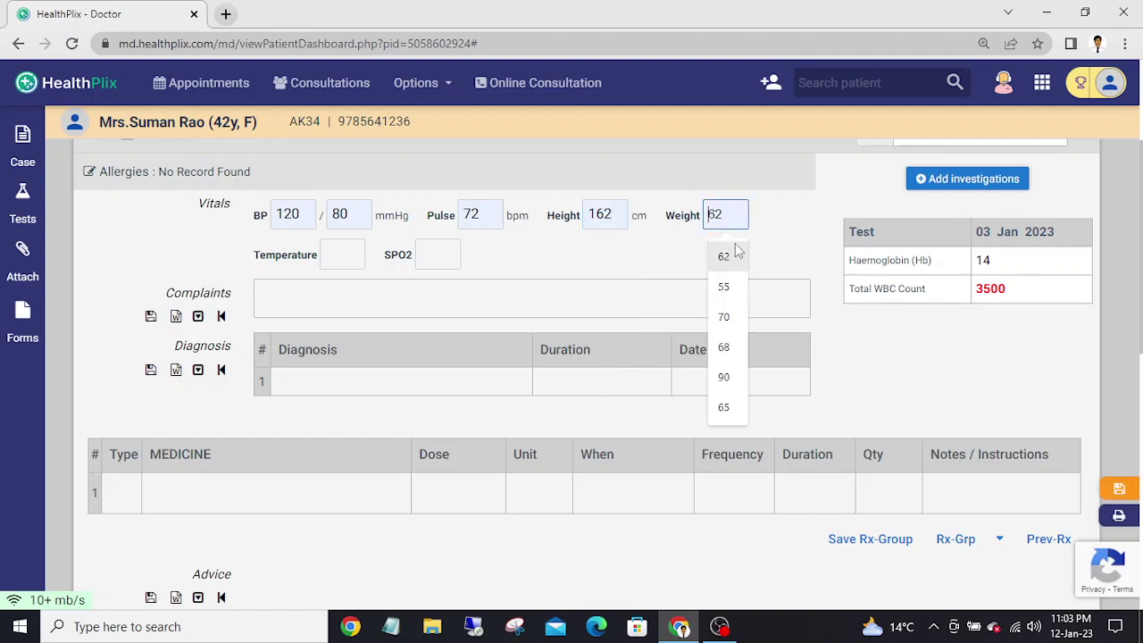
click(735, 254)
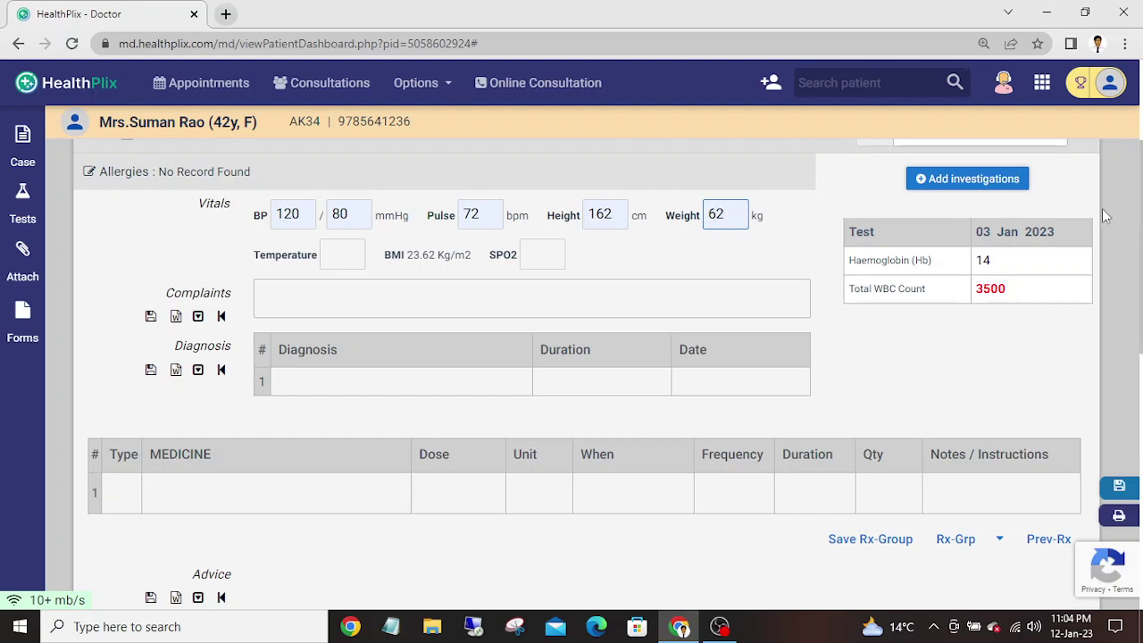
scroll(1135, 237, down, 1)
scroll(1139, 238, up, 1)
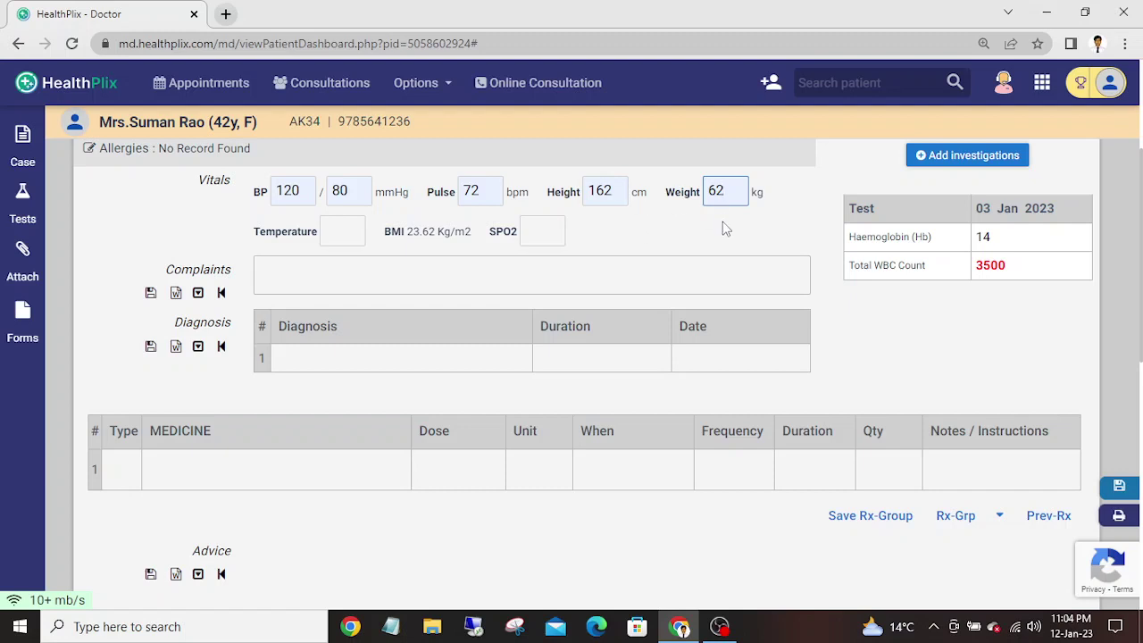
- Set temperature to 98.8 F and SPO2 to 100%
click(347, 236)
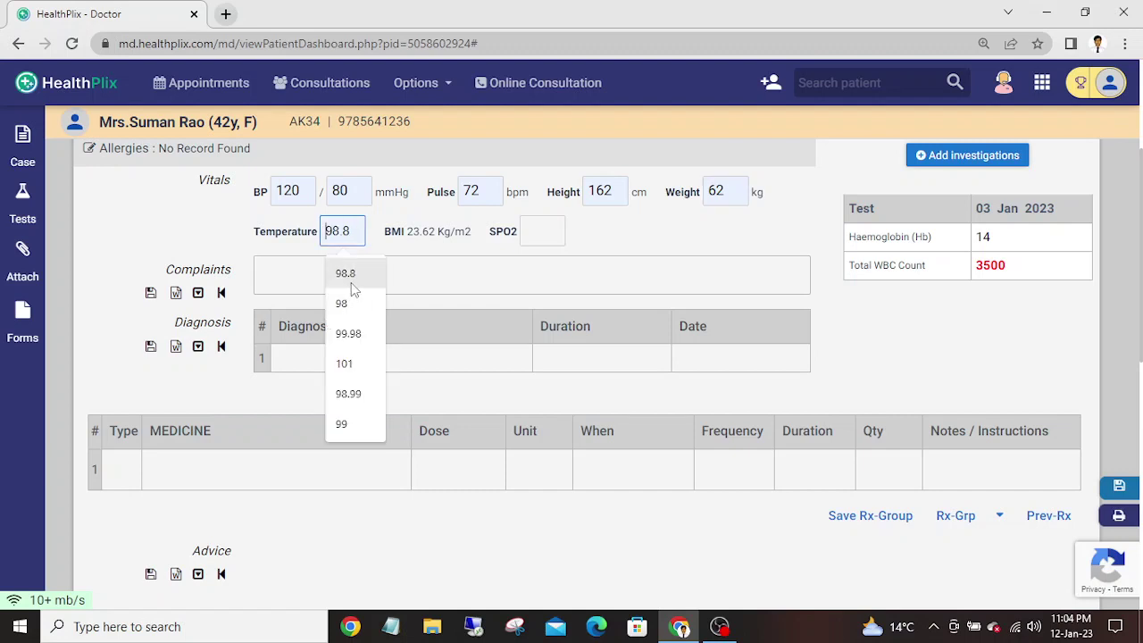
click(348, 276)
click(559, 231)
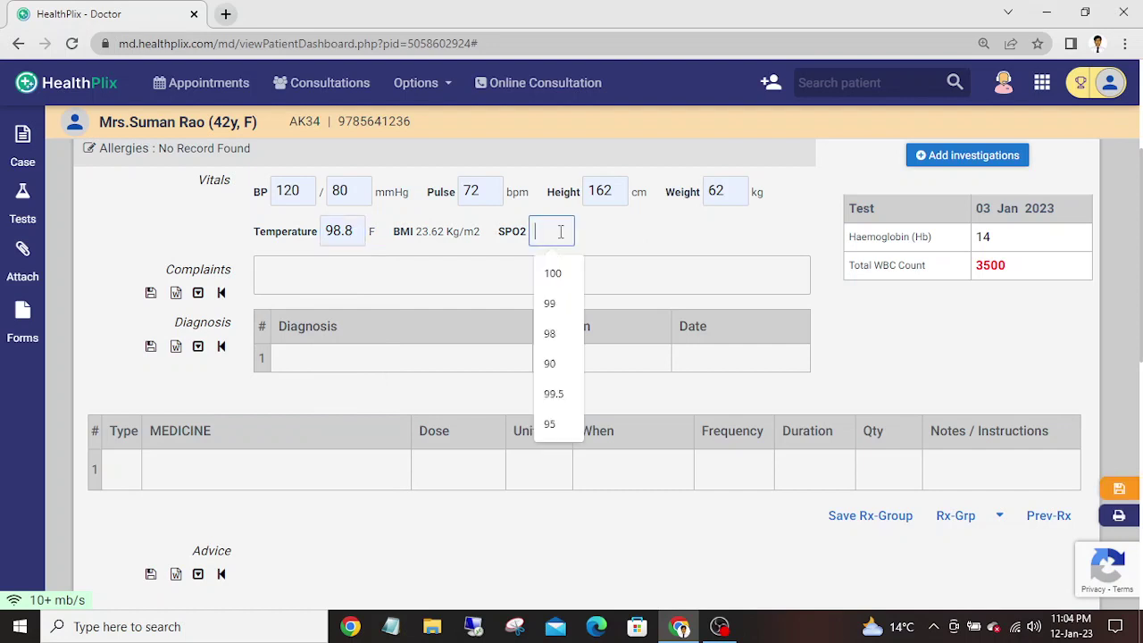
click(555, 272)
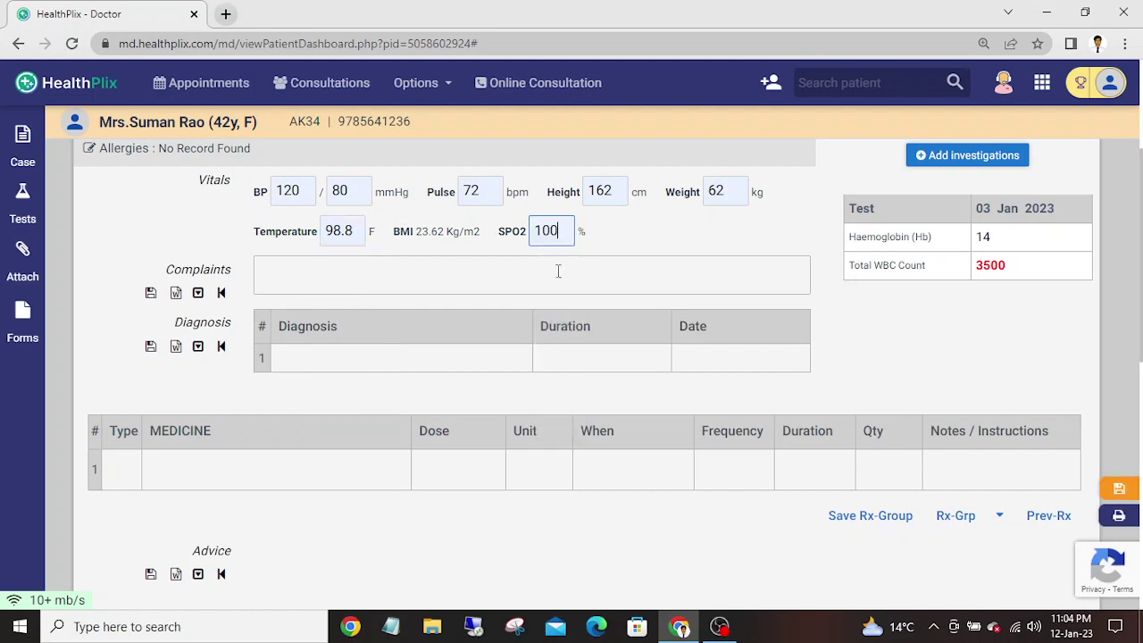
click(266, 277)
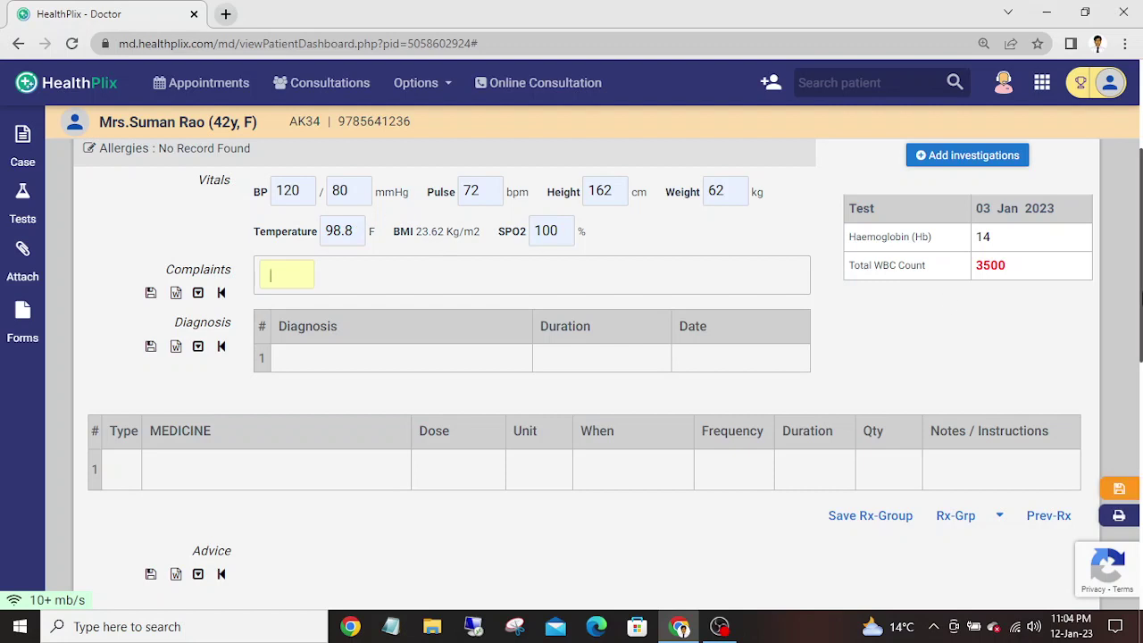
scroll(101, 282, up, 2)
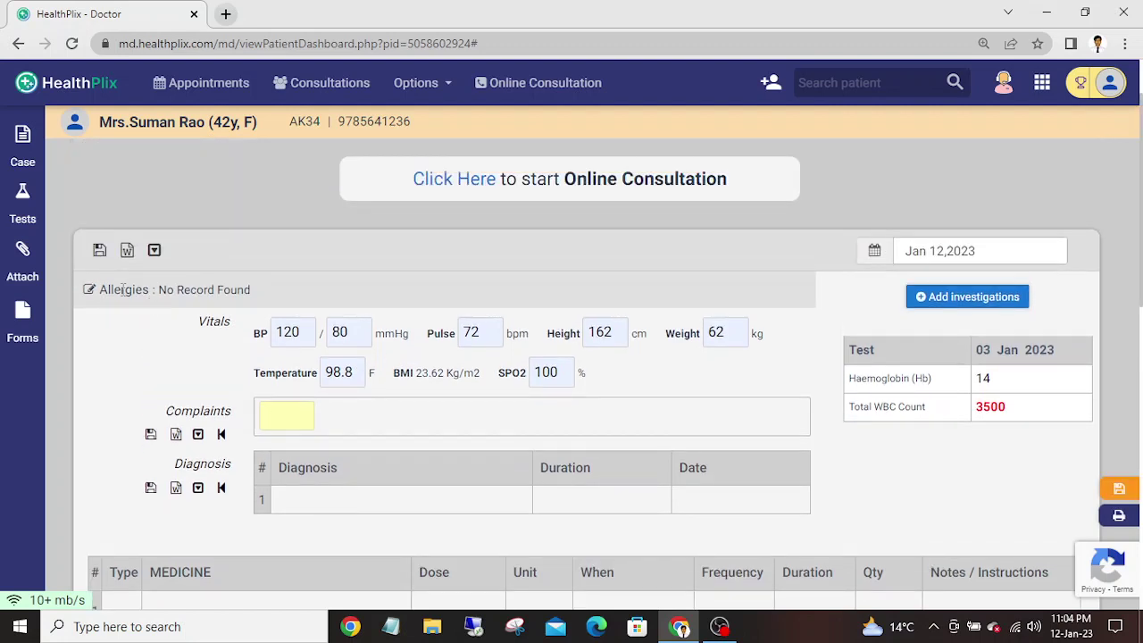
- Enter 'Sulfonamide, Dust' as allergies, fix the misspelling, and save
click(89, 291)
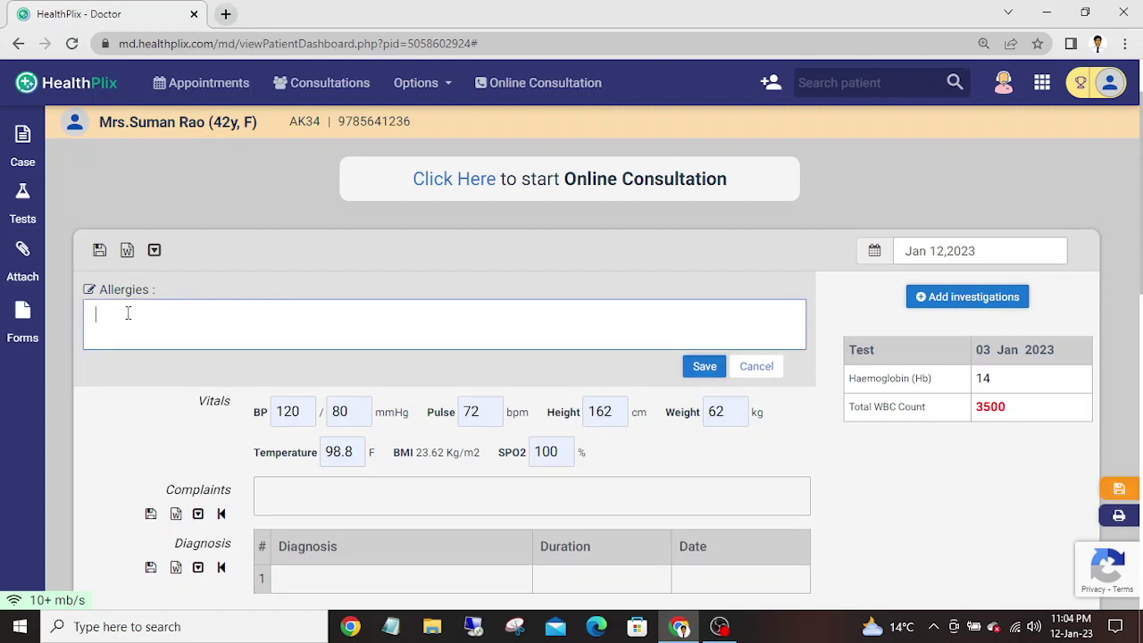
text(Sufonamide,)
click(107, 315)
text(l)
text(Su)
text(st)
click(705, 367)
click(705, 364)
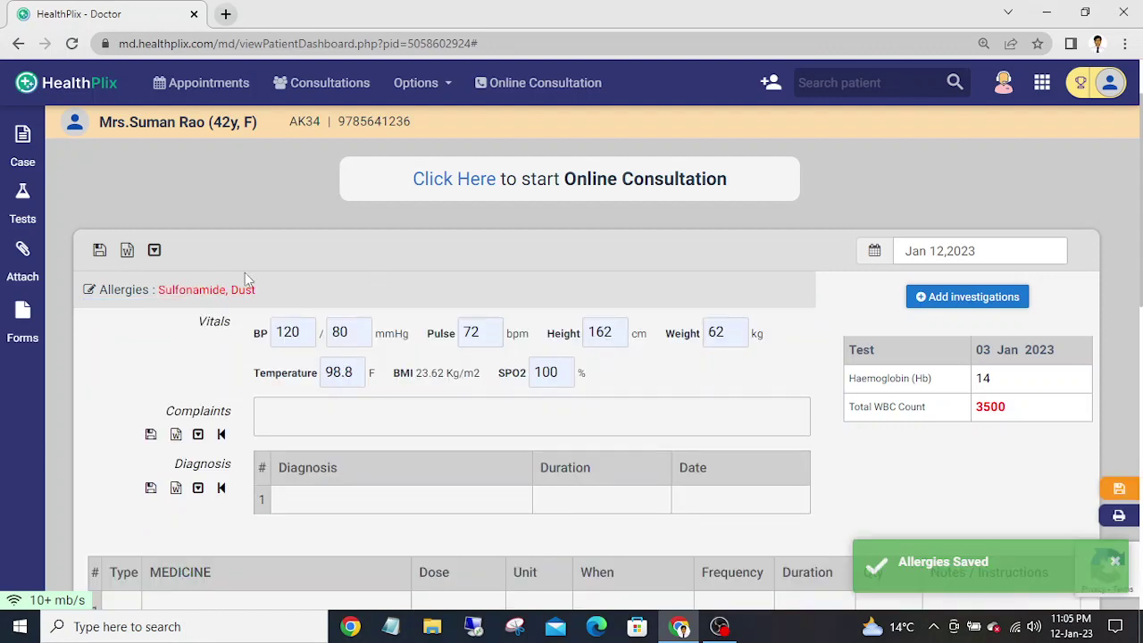
scroll(1132, 191, down, 1)
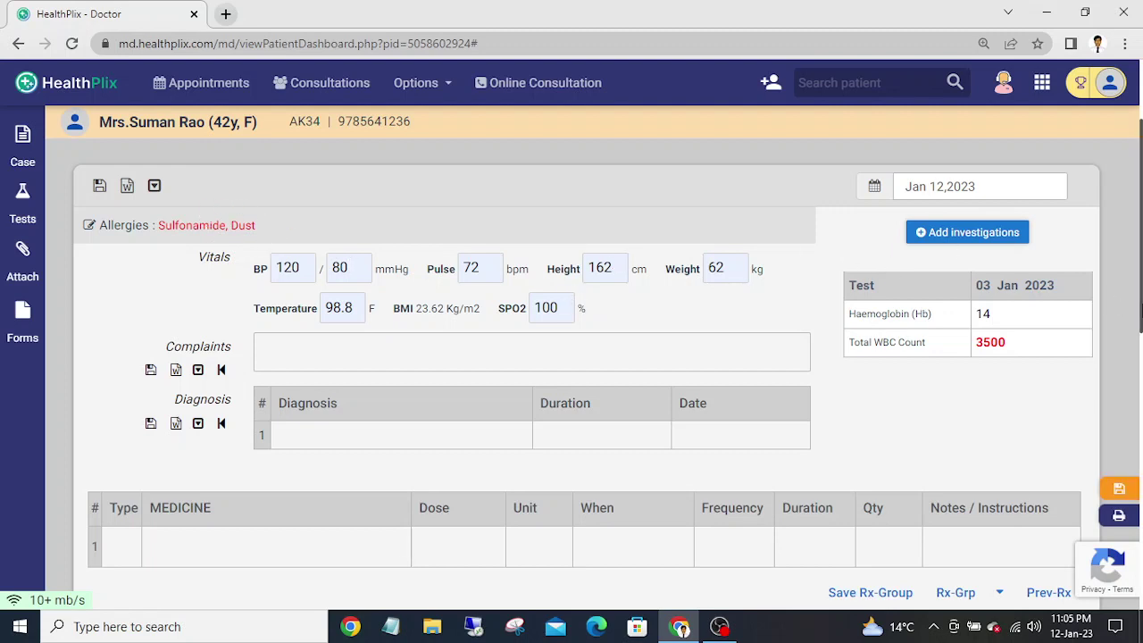
- Add COLD and INFLAMMATION as complaints from the suggestions
scroll(1125, 308, down, 2)
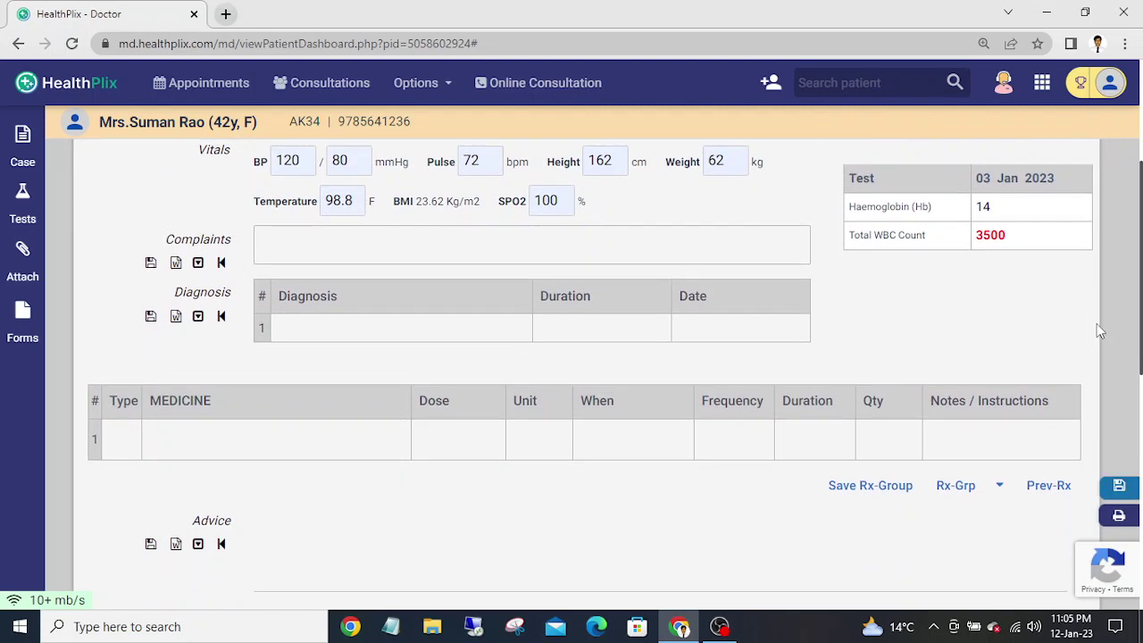
click(274, 242)
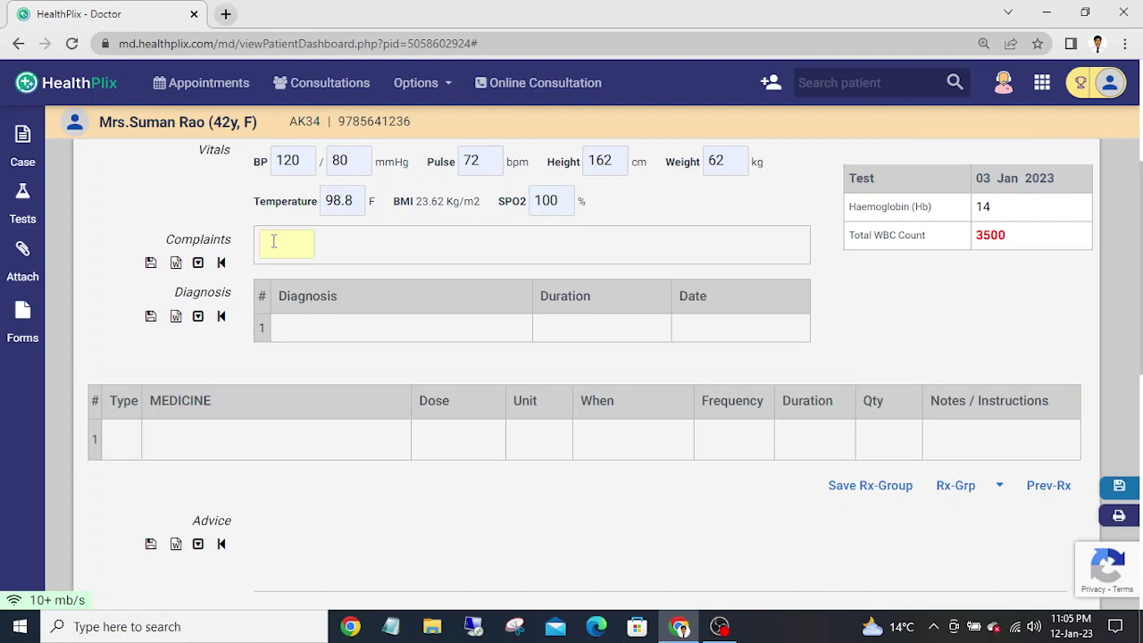
text(c)
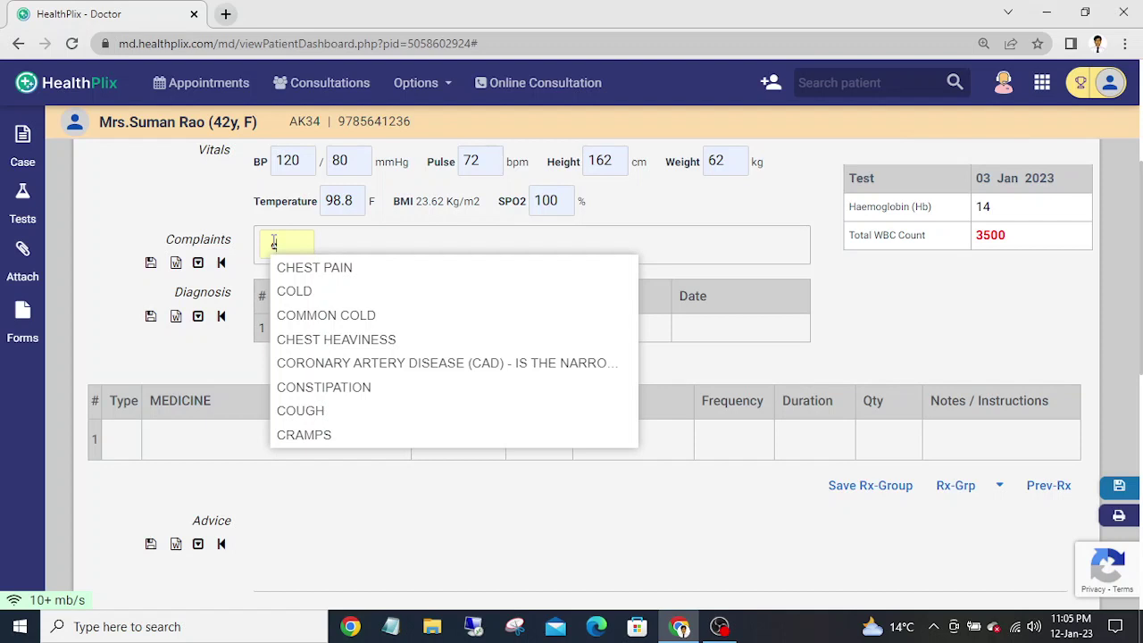
key(Down)
key(Down)
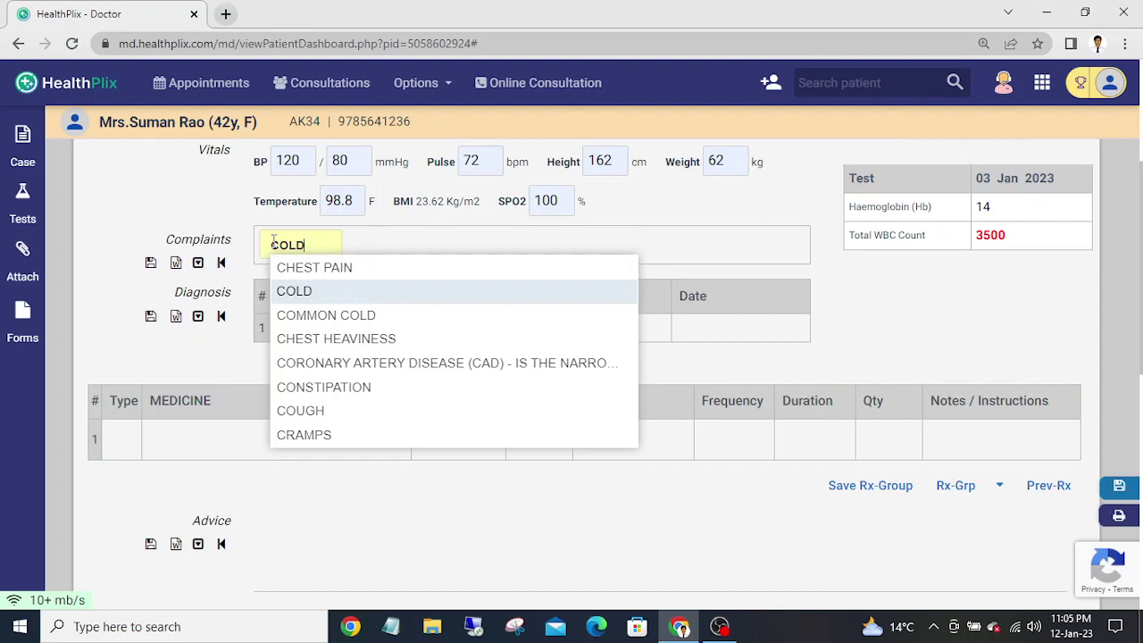
key(Down)
key(Down)
key(Down)
key(Down)
key(Down)
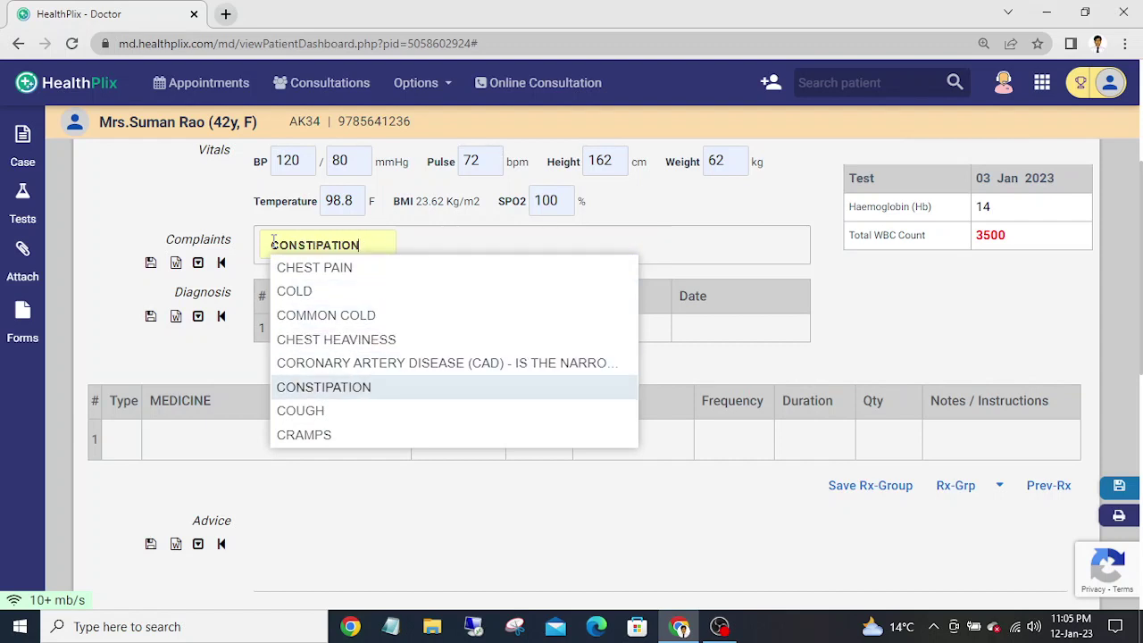
key(Up)
key(Up)
key(Up)
key(Up)
key(Up)
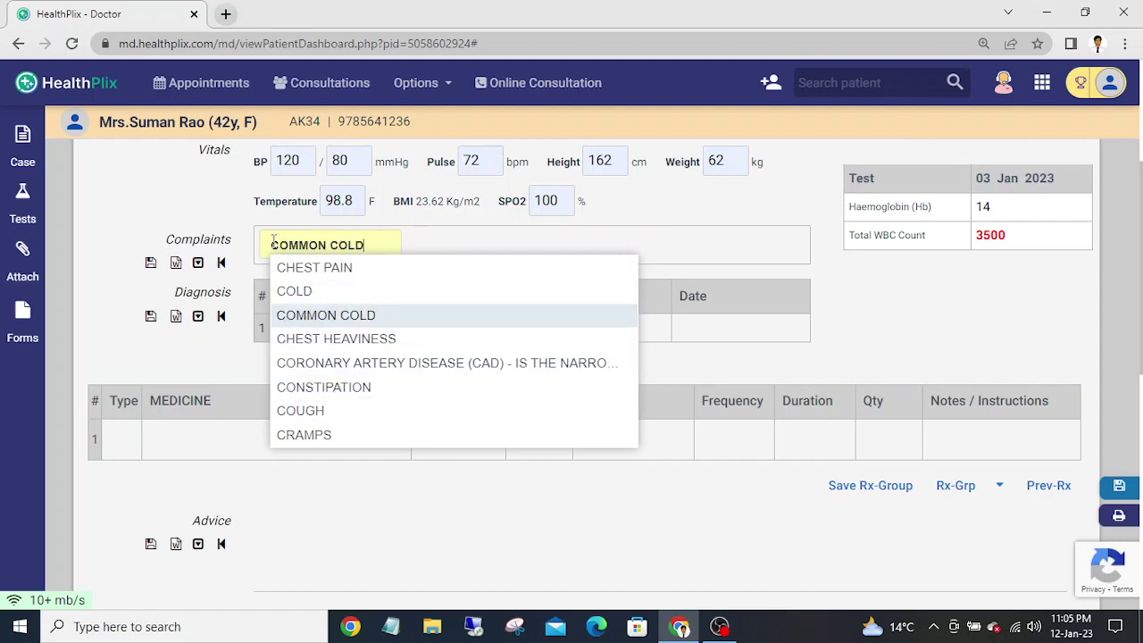
key(Return)
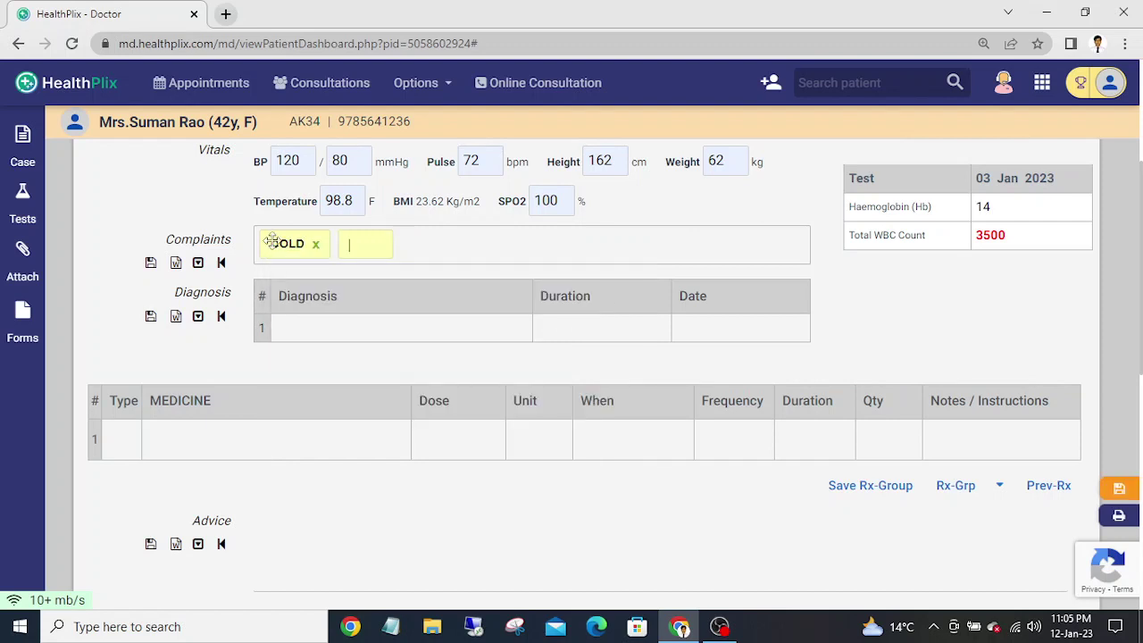
text(i)
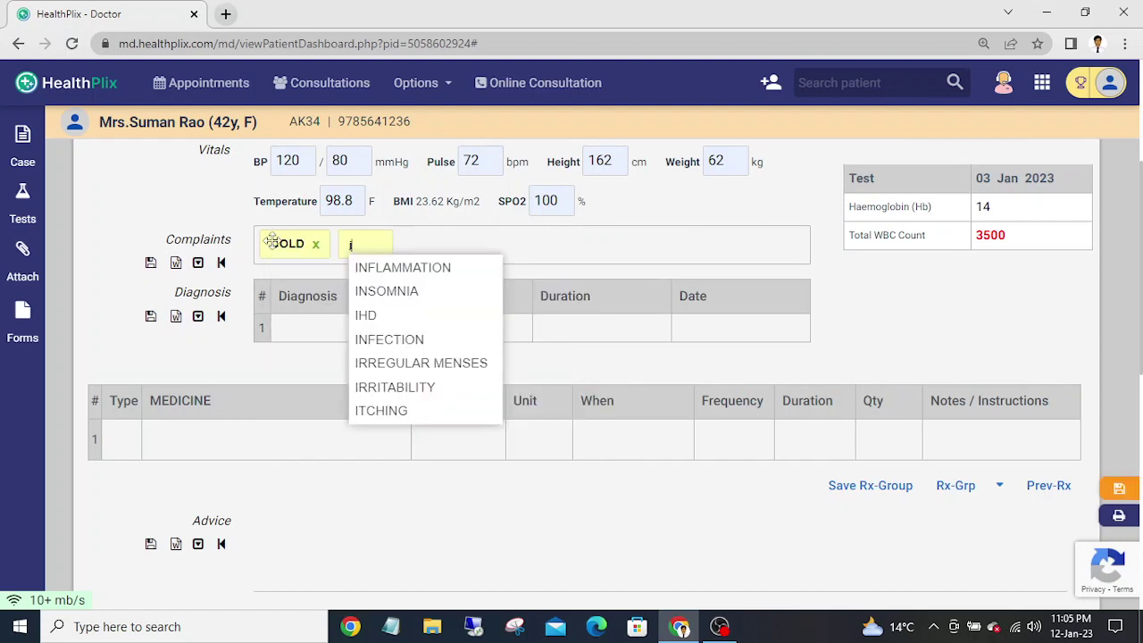
key(Down)
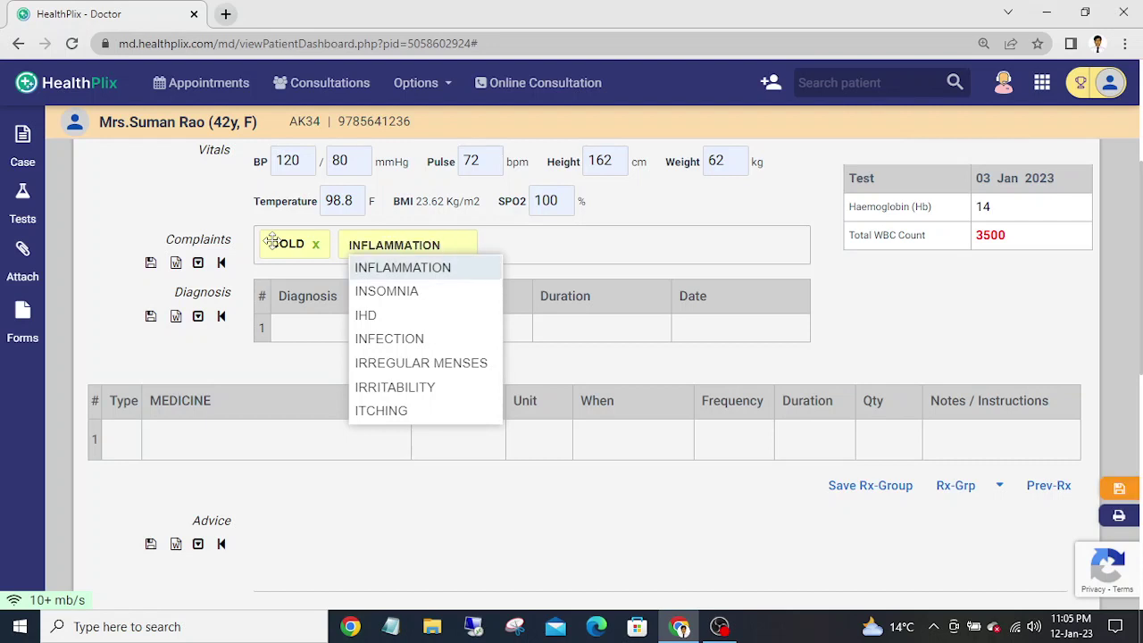
key(Return)
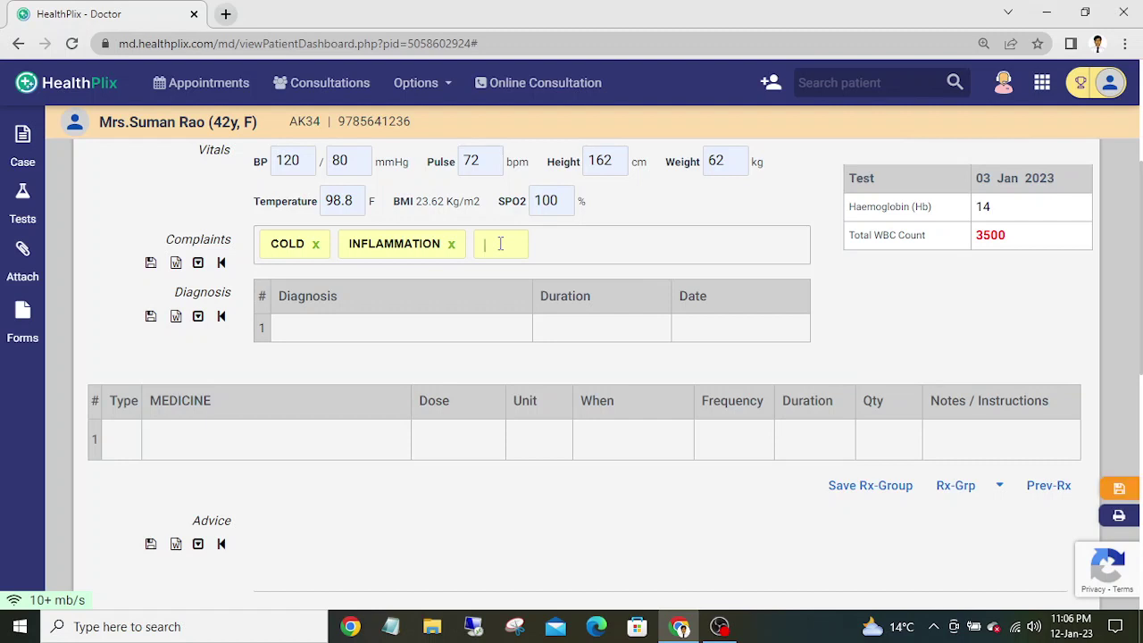
- Add INFECTION, FATIGUE and FEVER as further complaints
text(i)
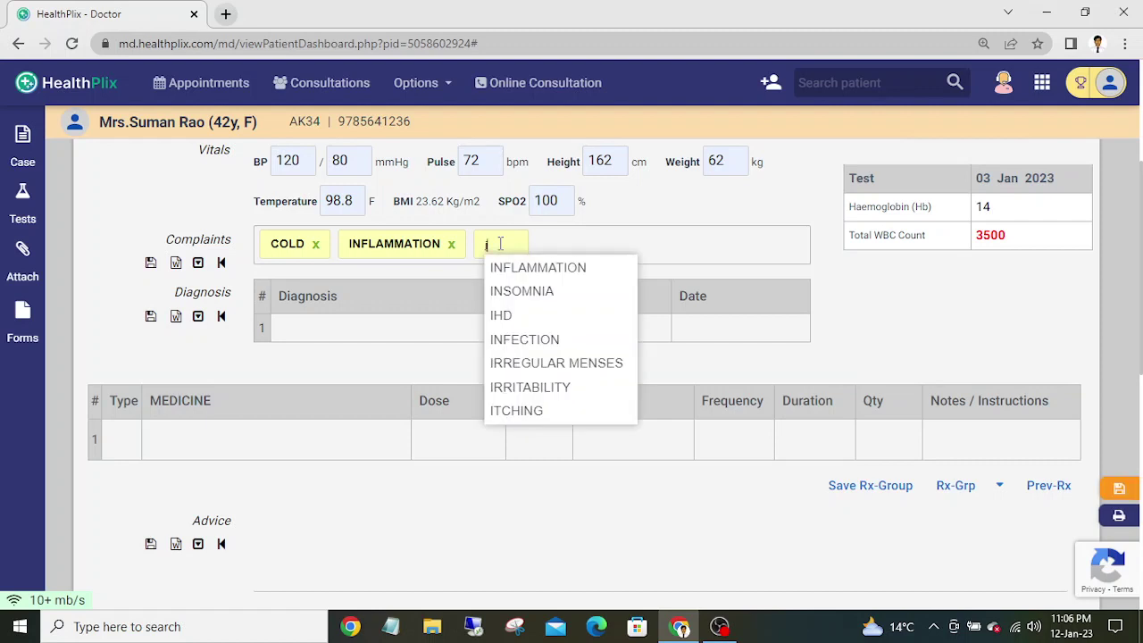
key(Down)
key(Down)
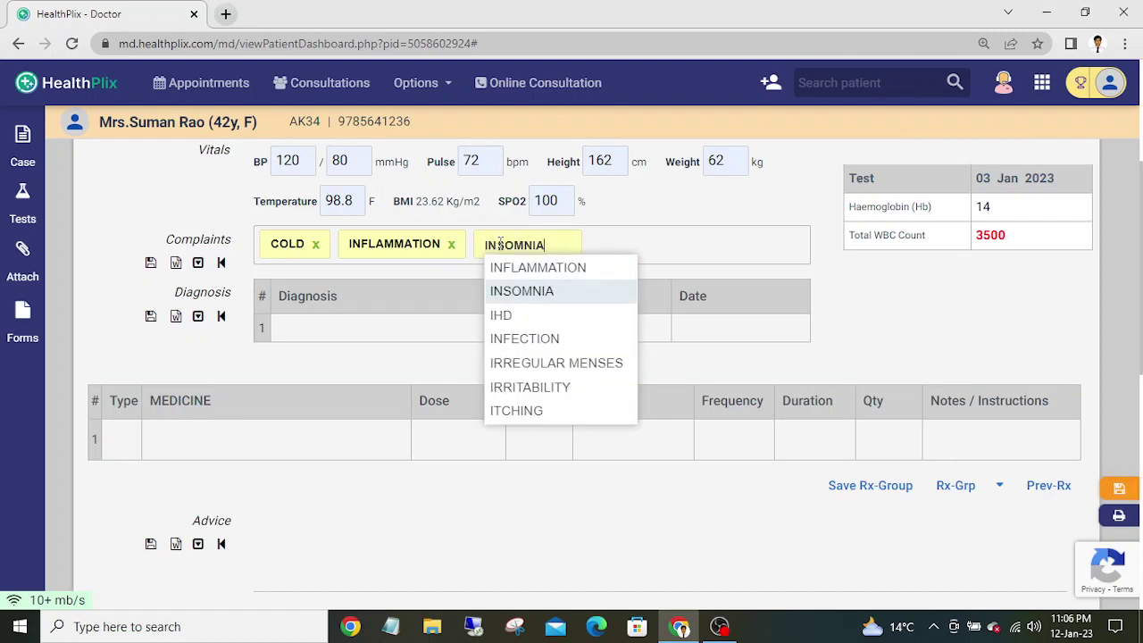
key(Down)
key(Down)
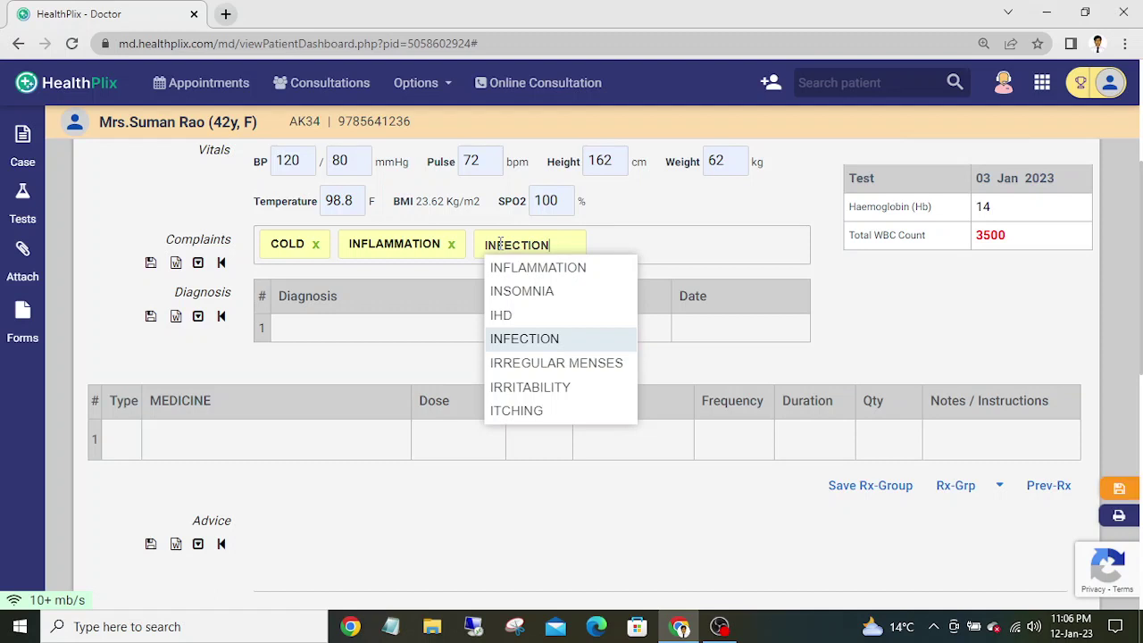
key(Return)
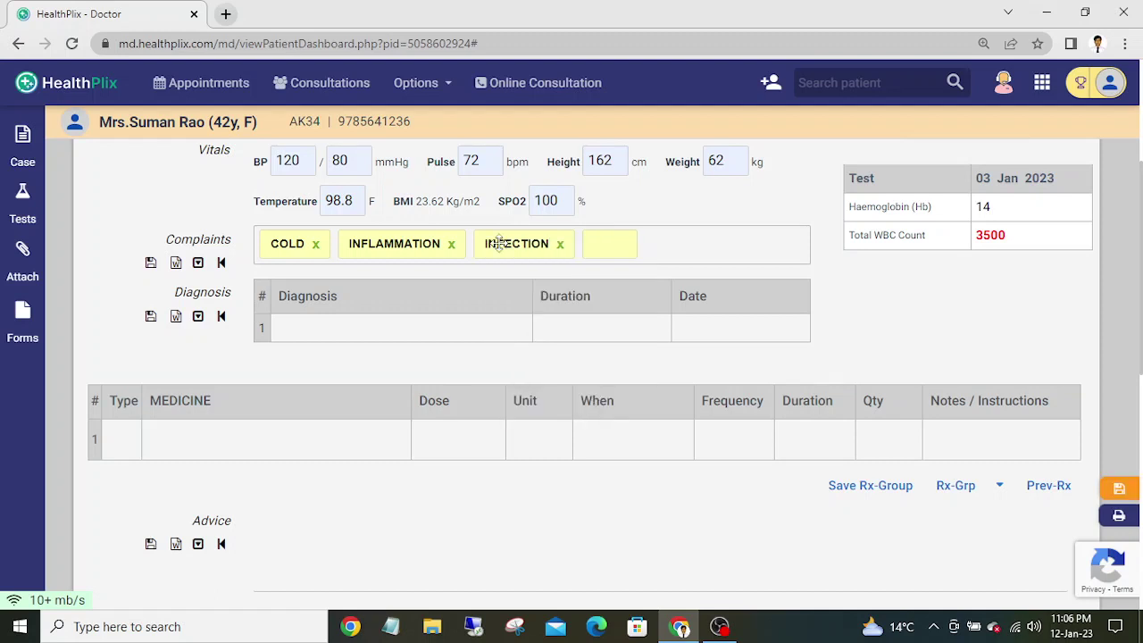
text(f)
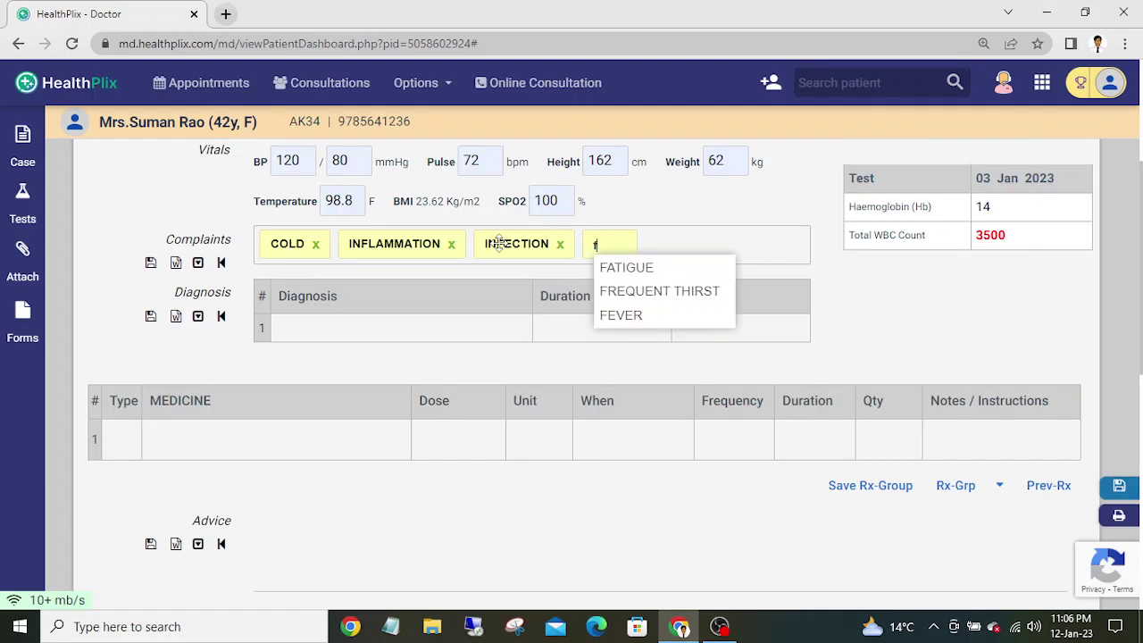
text(atigue)
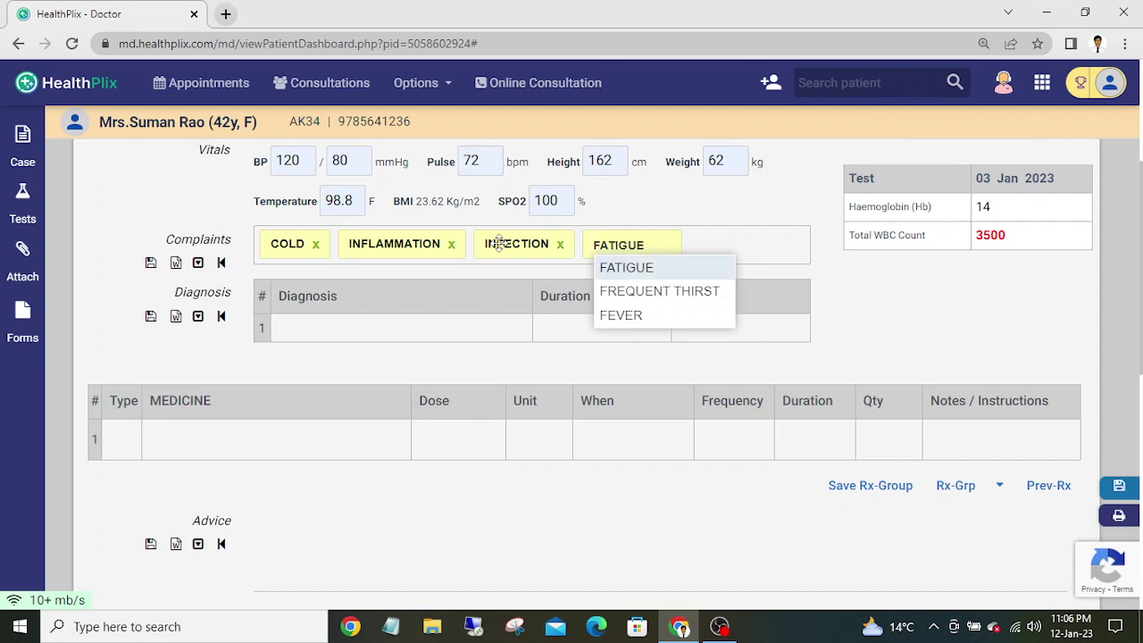
key(Return)
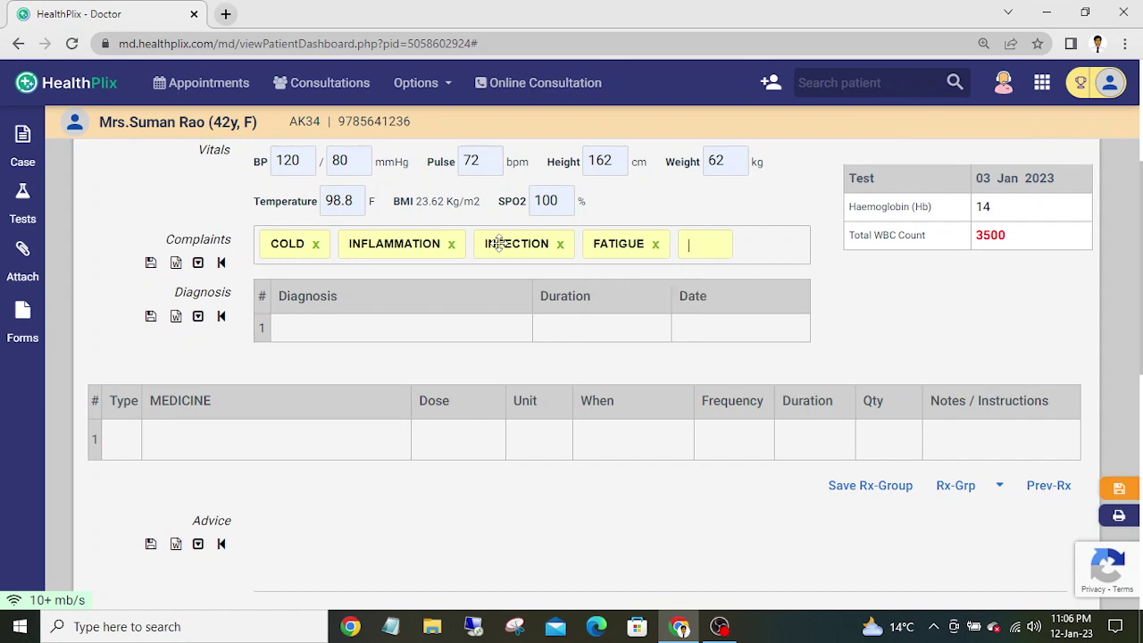
text(f)
key(Down)
key(Down)
key(Down)
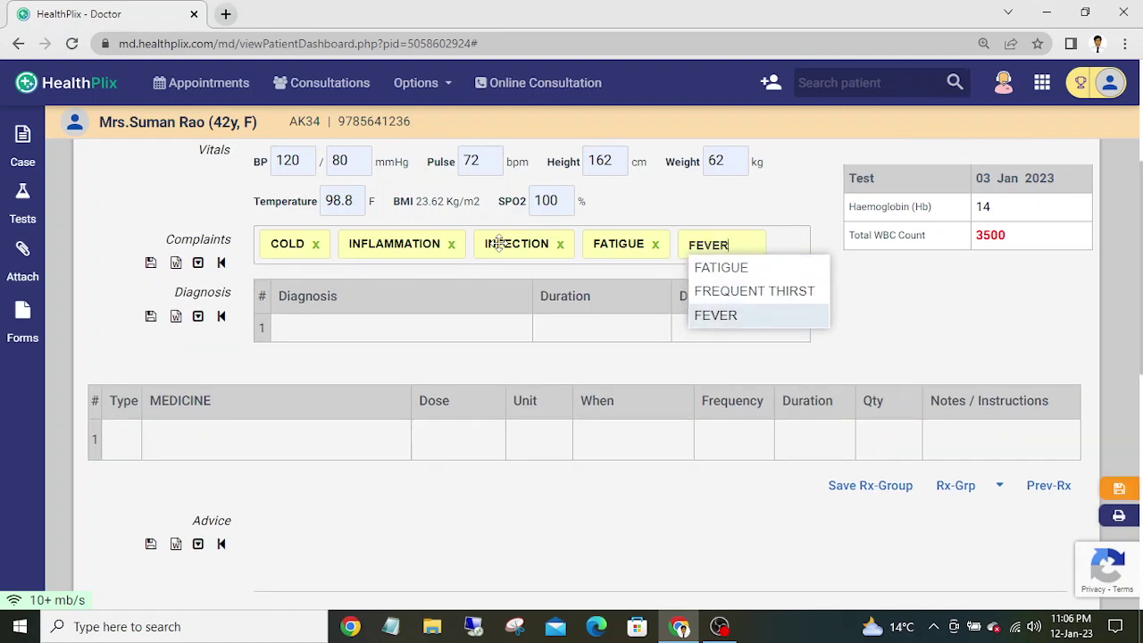
key(Return)
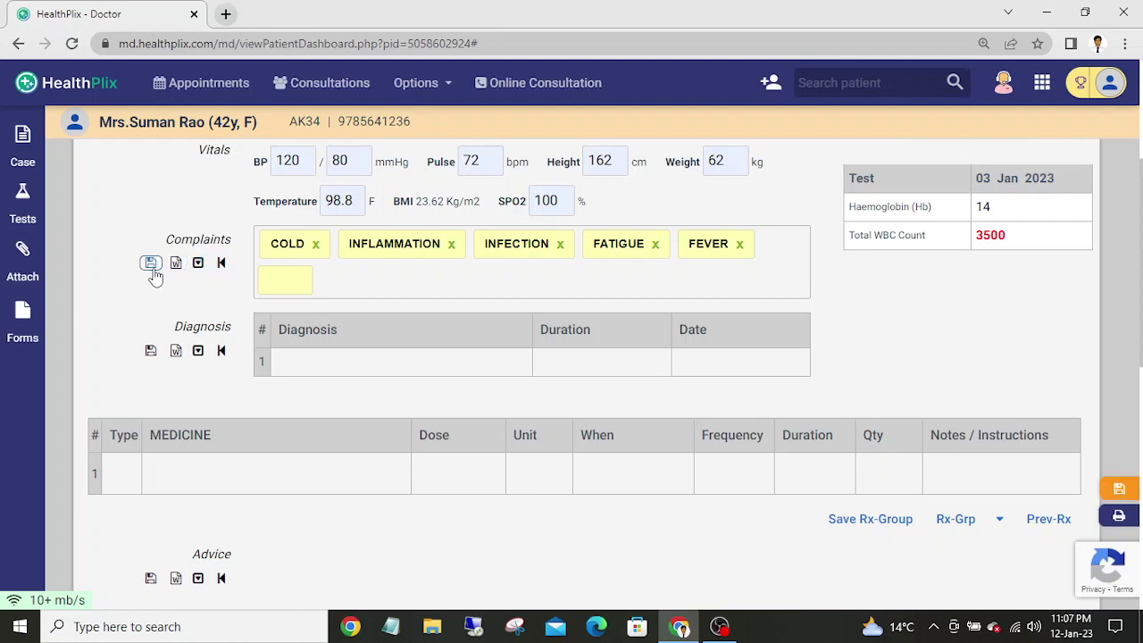
- Close the Create Complaints Group dialog unsaved and start the first diagnosis row
click(200, 266)
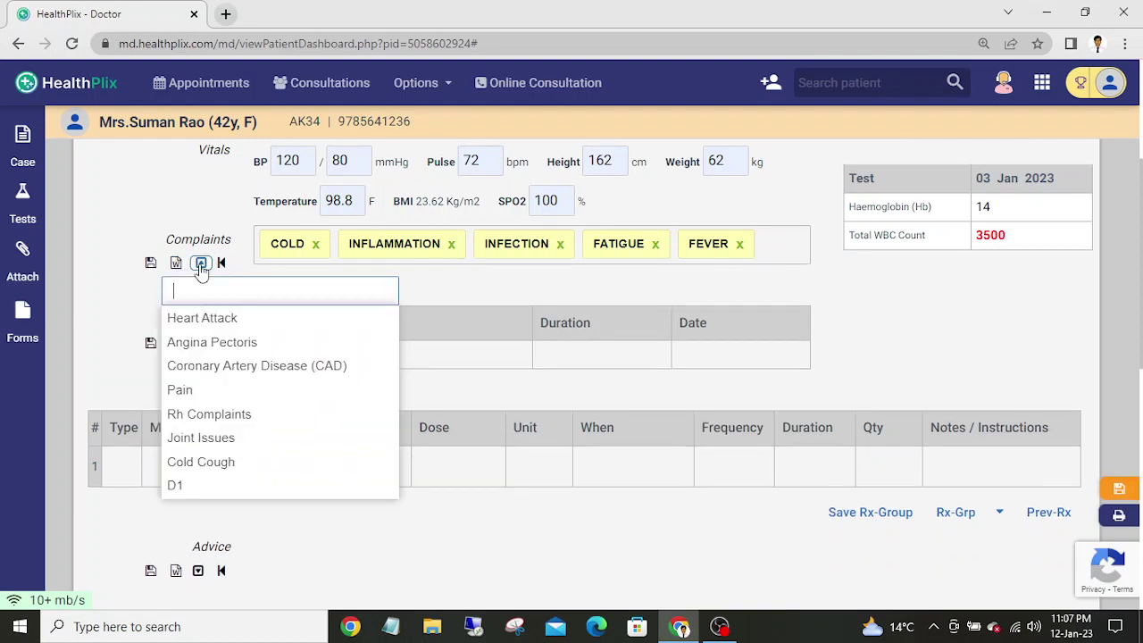
click(199, 267)
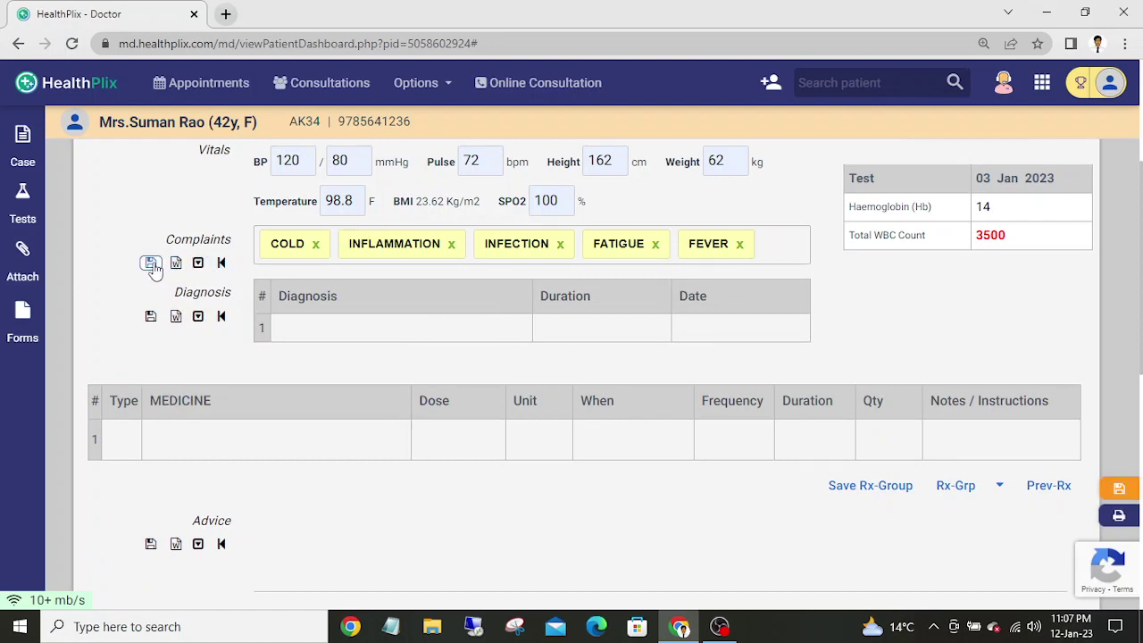
click(151, 263)
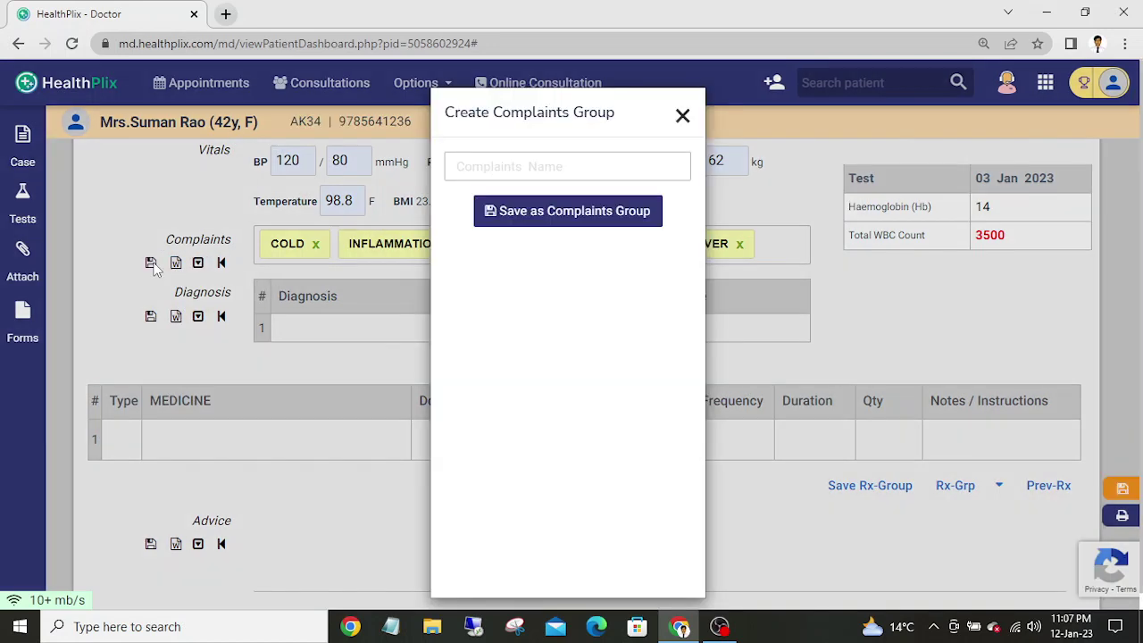
click(529, 166)
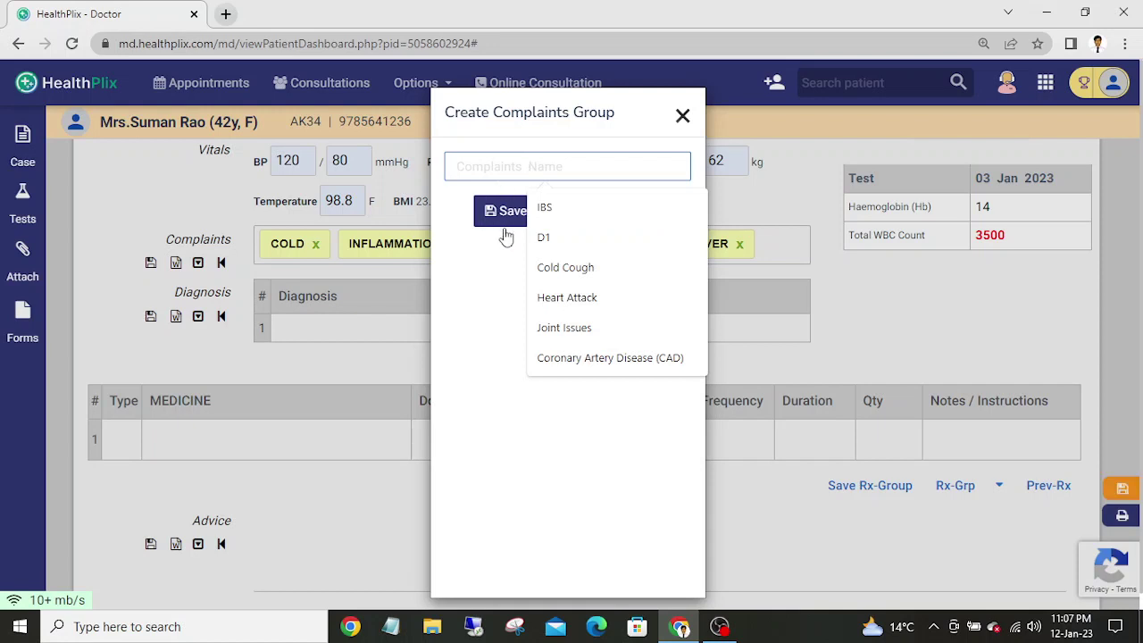
click(494, 259)
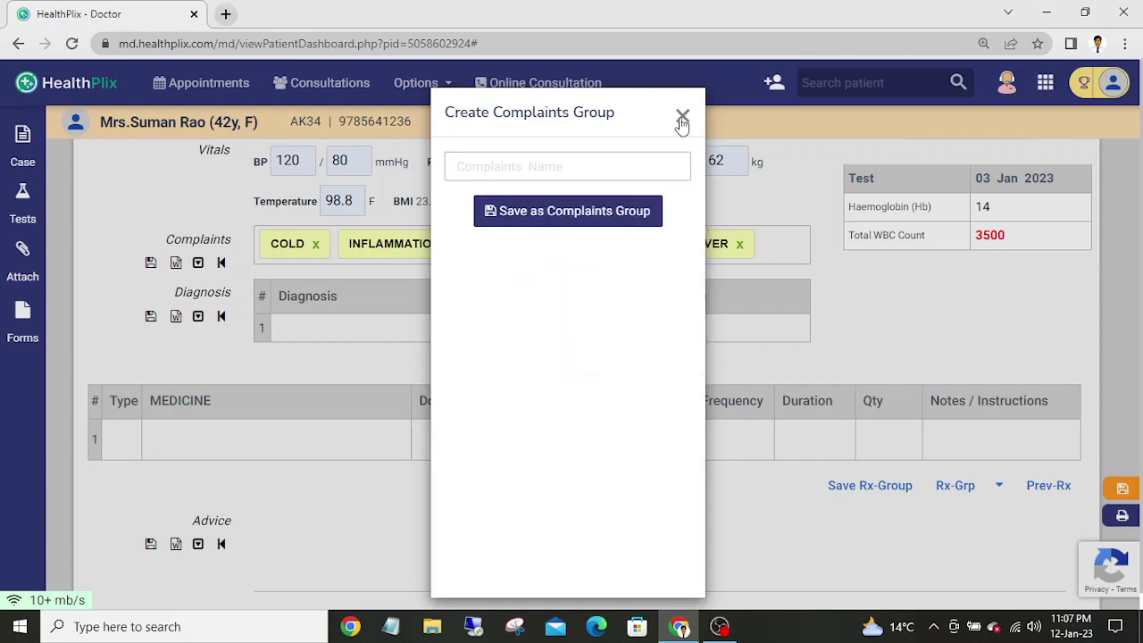
click(682, 117)
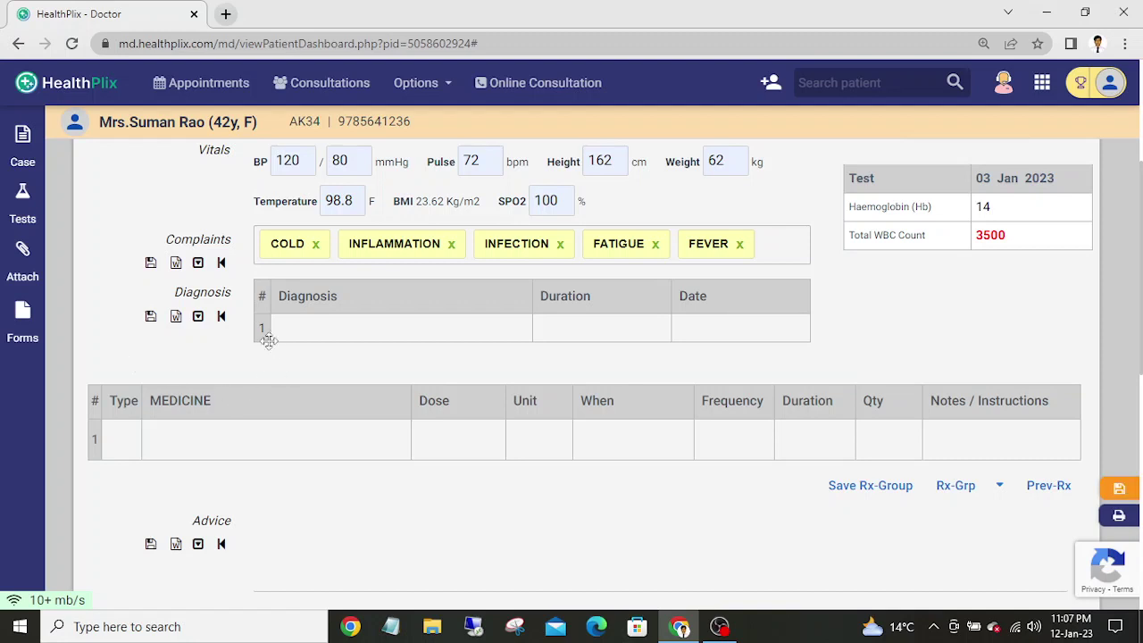
click(317, 332)
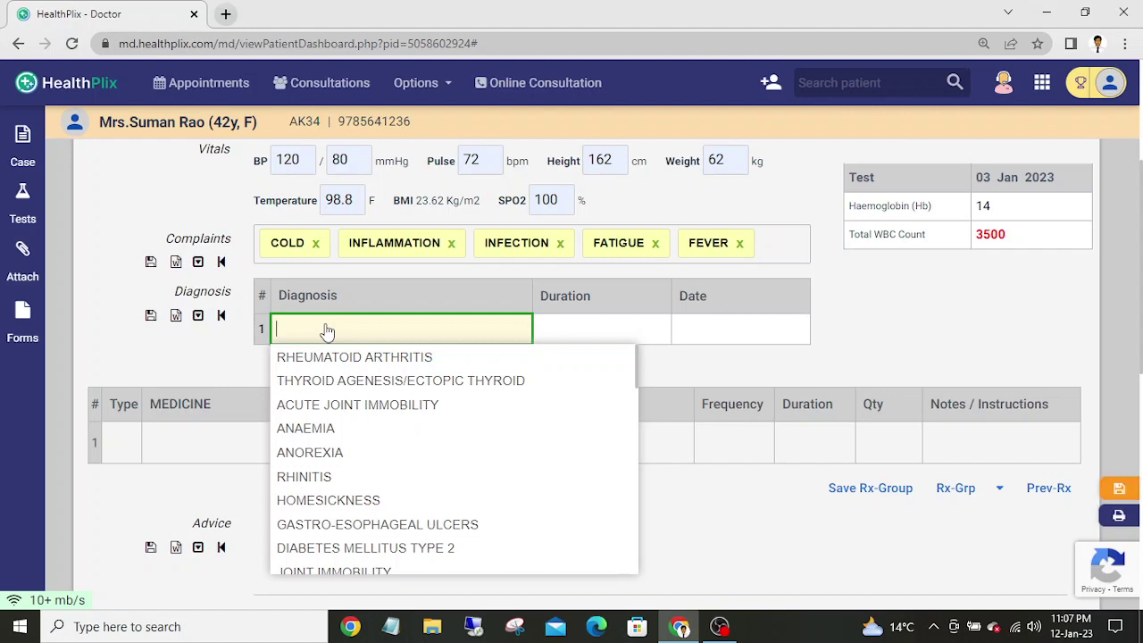
- Choose ANAEMIA as the first diagnosis from the suggestions
key(Down)
key(Down)
key(Down)
key(Down)
key(Down)
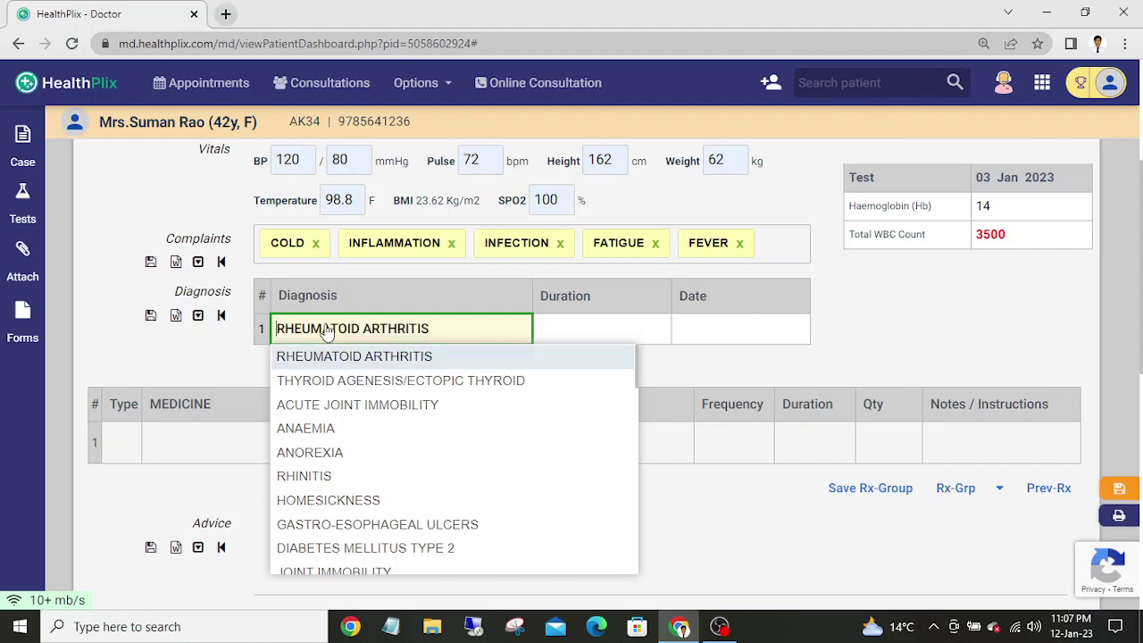
key(Up)
key(Up)
key(Up)
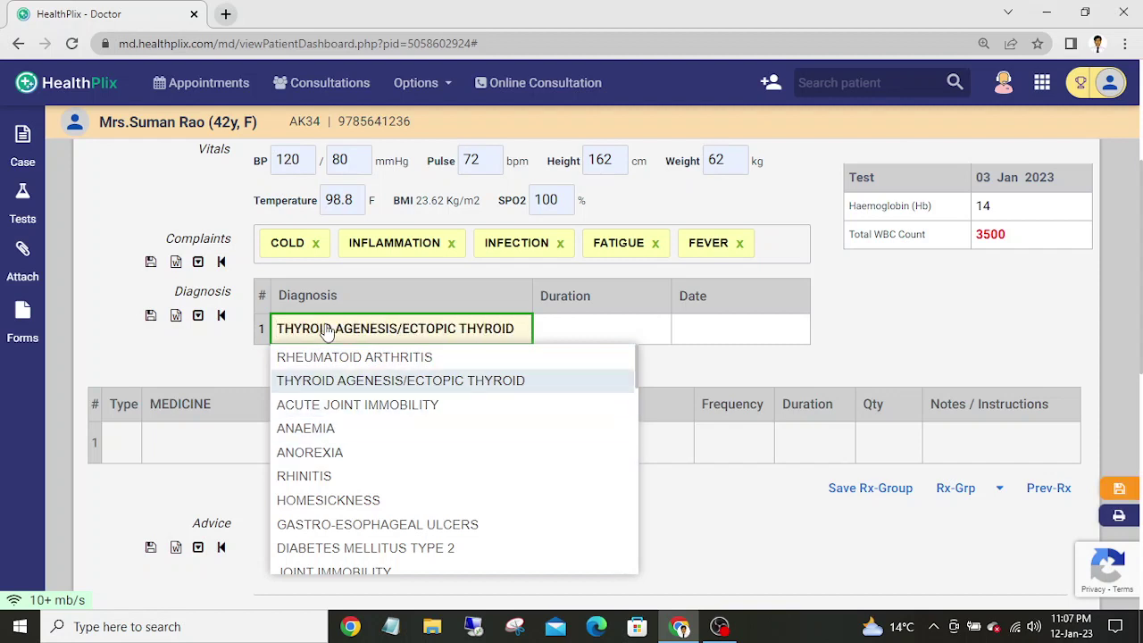
key(Up)
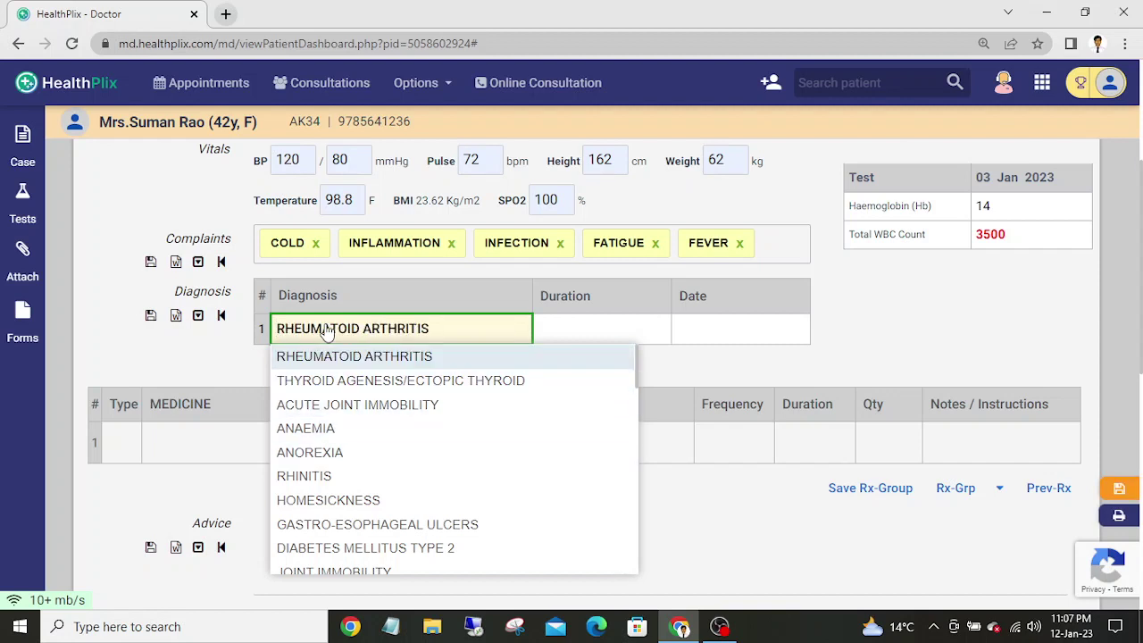
key(Down)
key(Down)
key(Down)
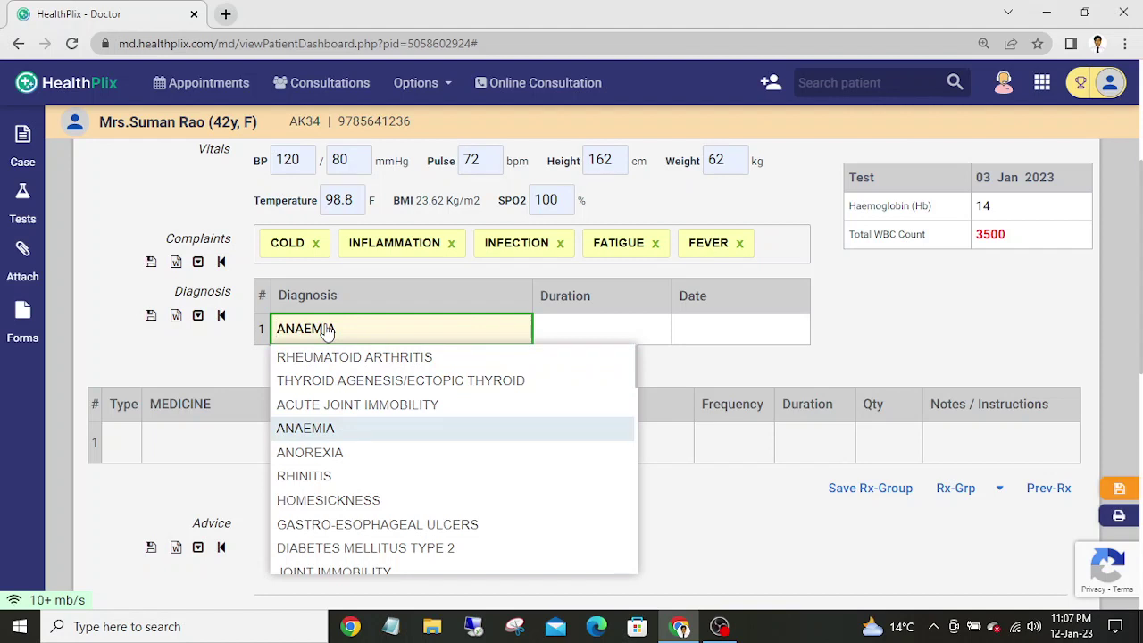
key(Return)
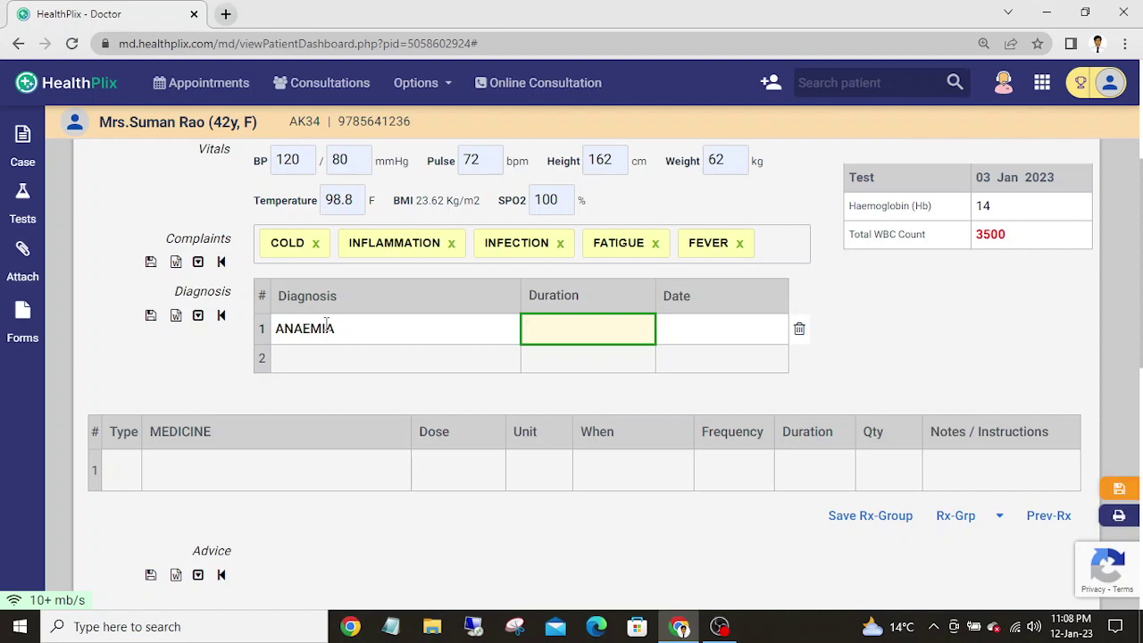
- Give ANAEMIA a duration of 1 week, dated Jan 5, 2023
text(1)
key(Down)
key(Down)
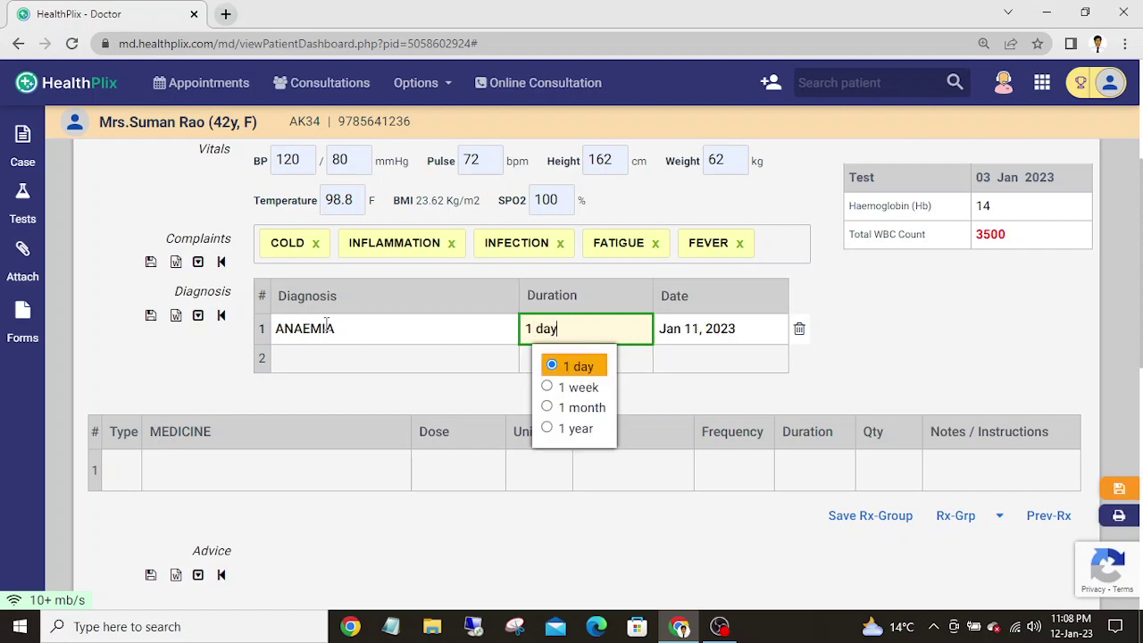
key(Down)
key(Down)
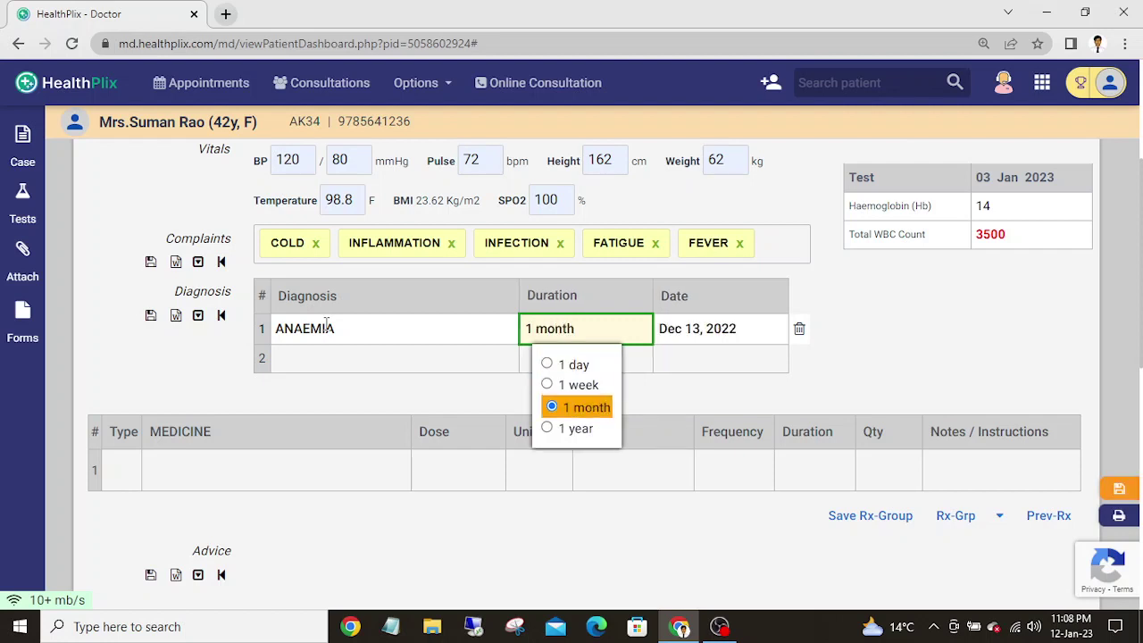
key(Up)
key(Up)
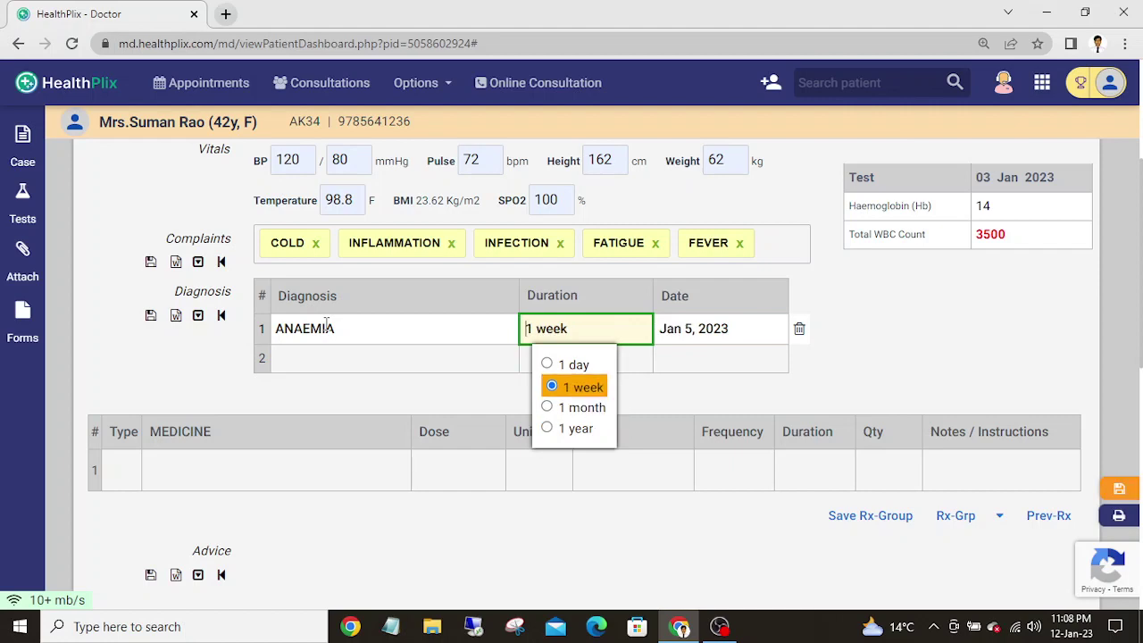
key(Tab)
key(Tab)
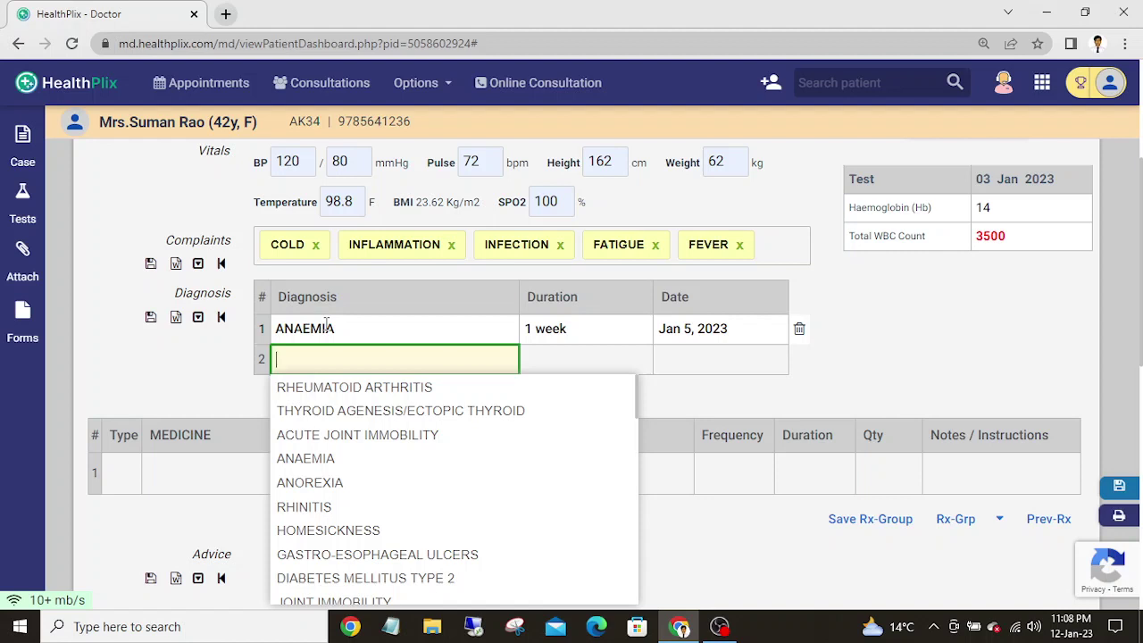
- Add FUNGAL INFECTION as the second diagnosis with a 2-month duration
text(fa)
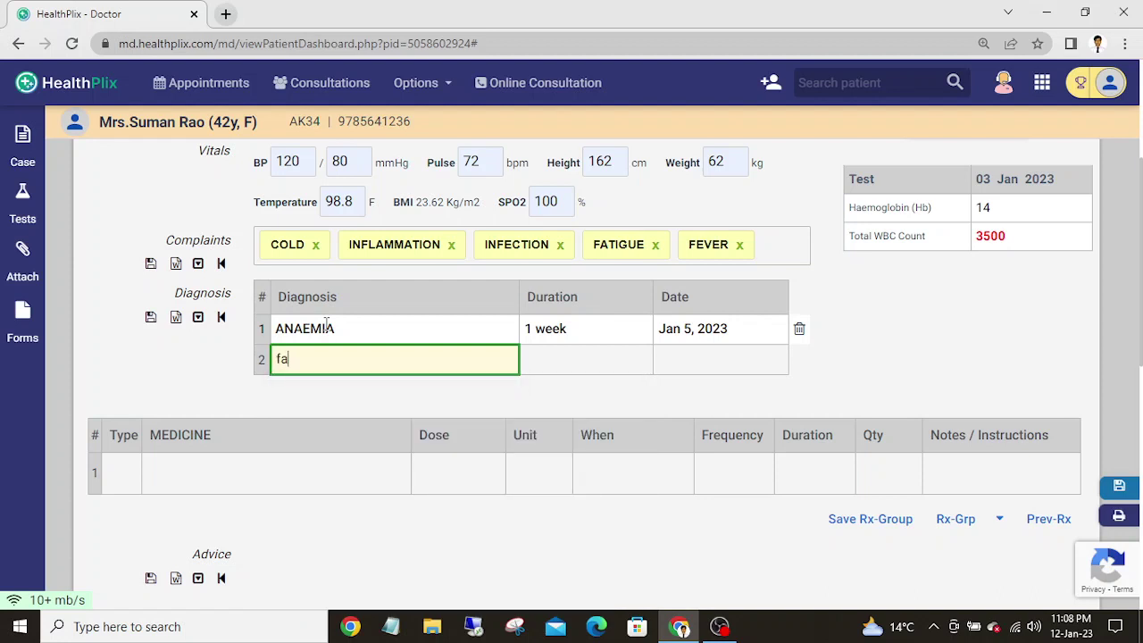
key(BackSpace)
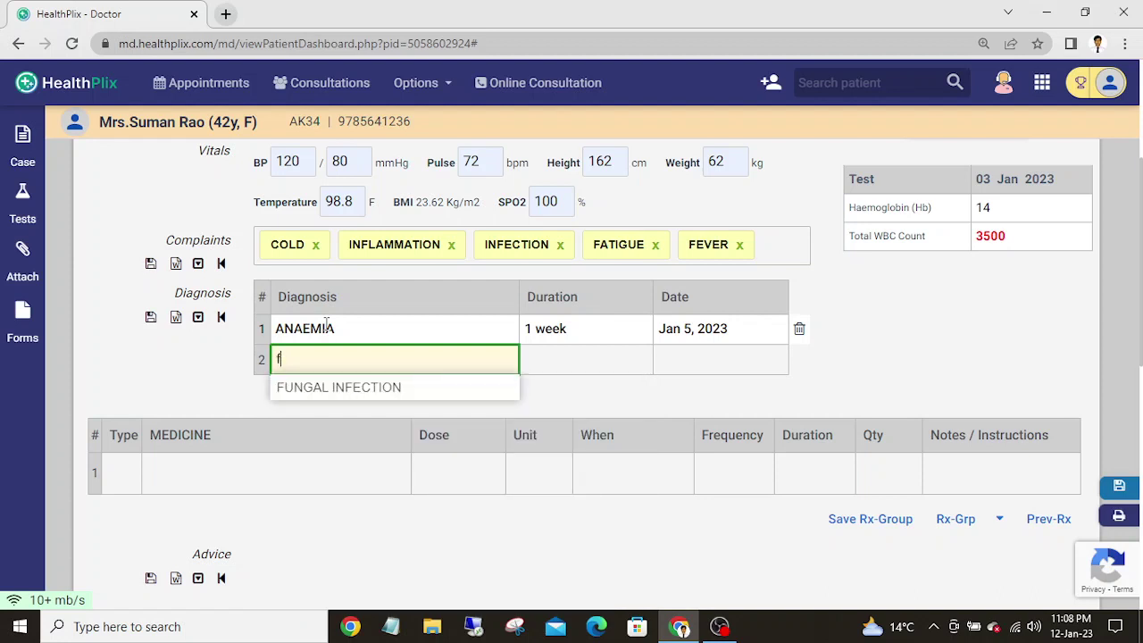
key(Down)
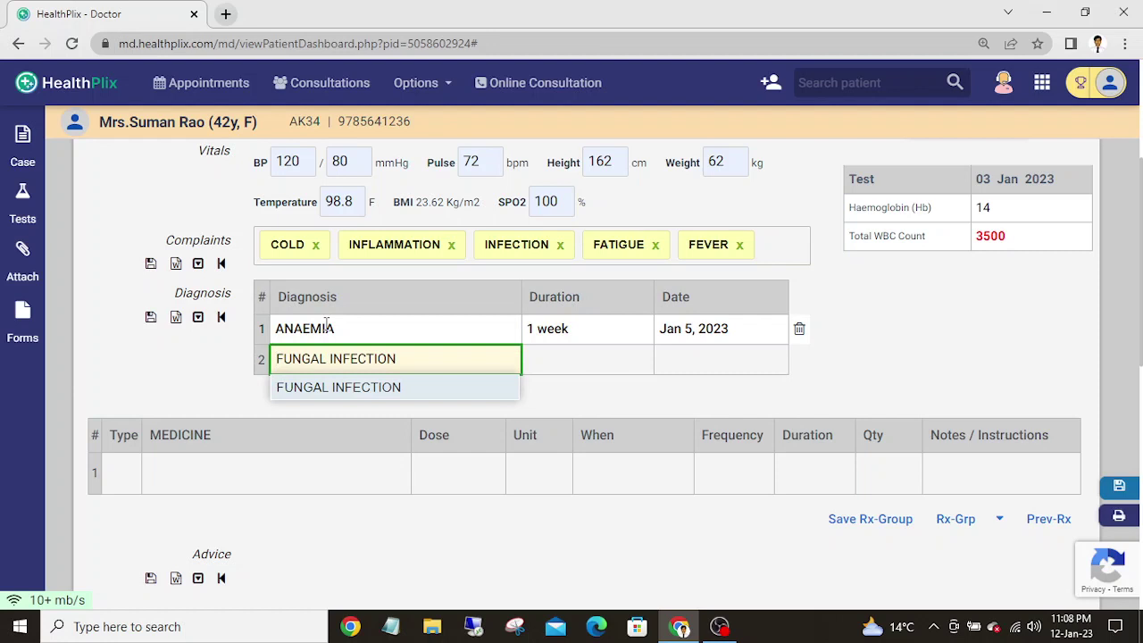
key(Return)
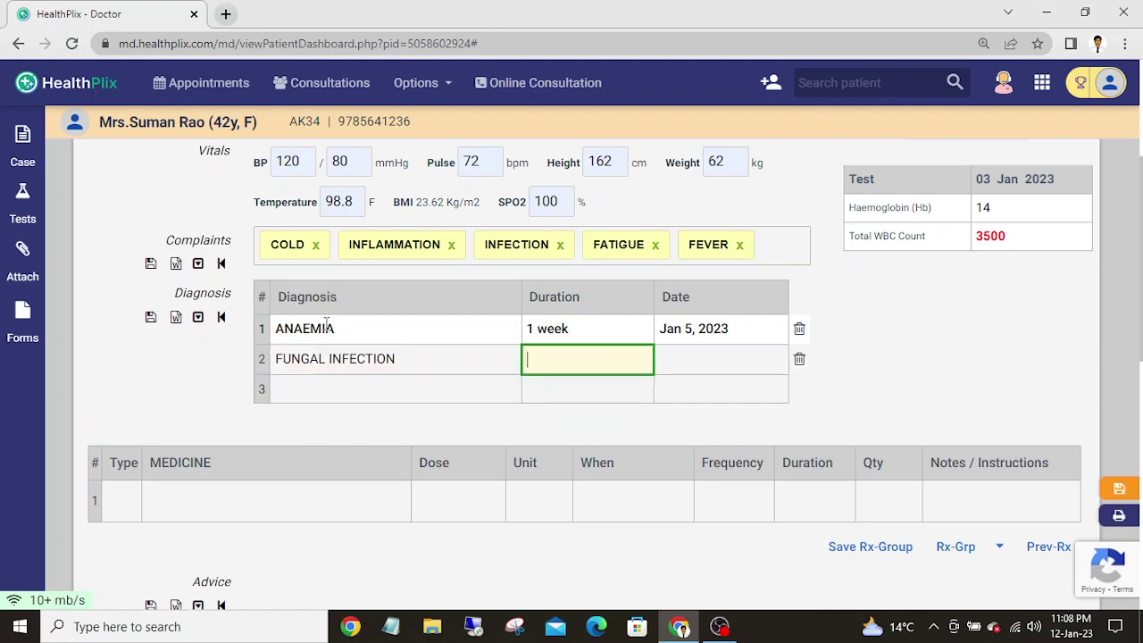
text(2)
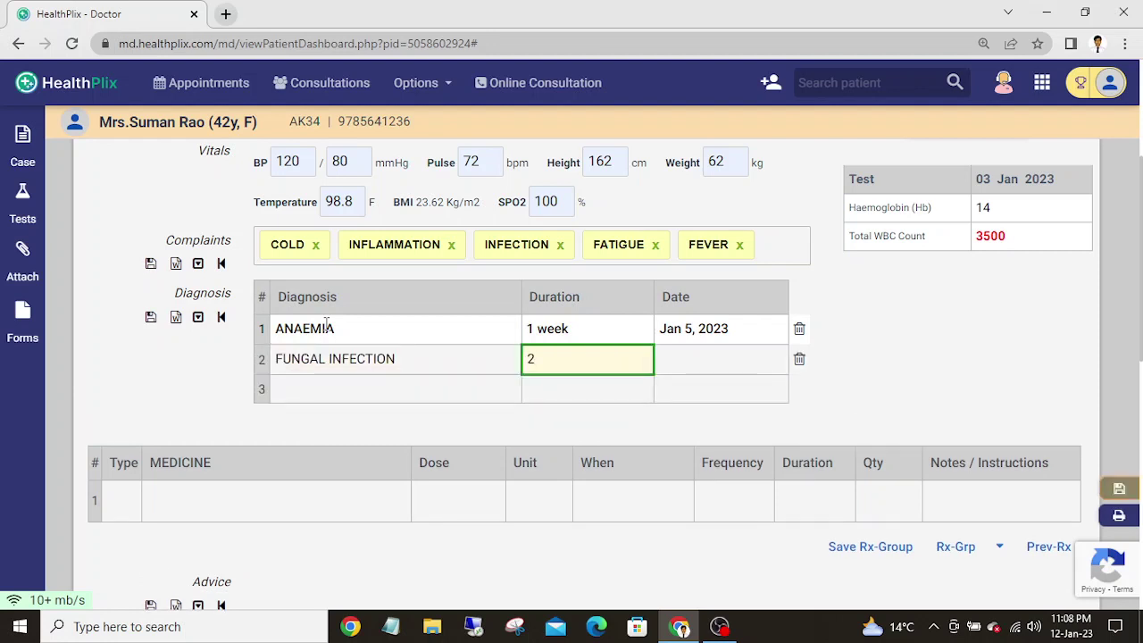
key(Down)
key(Down)
key(Down)
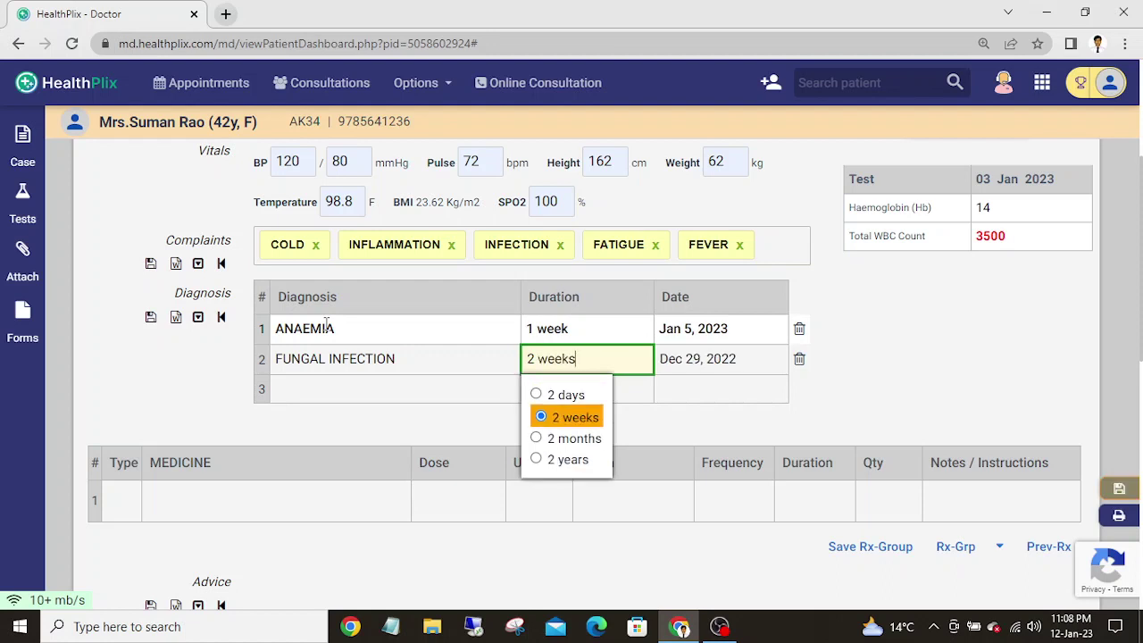
key(Return)
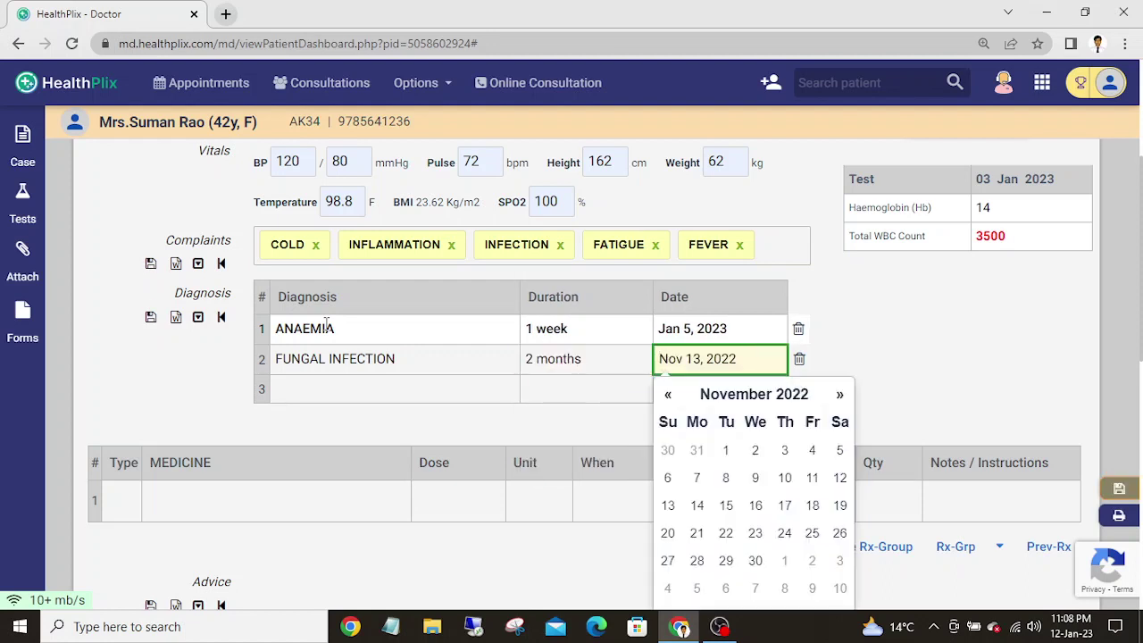
key(Return)
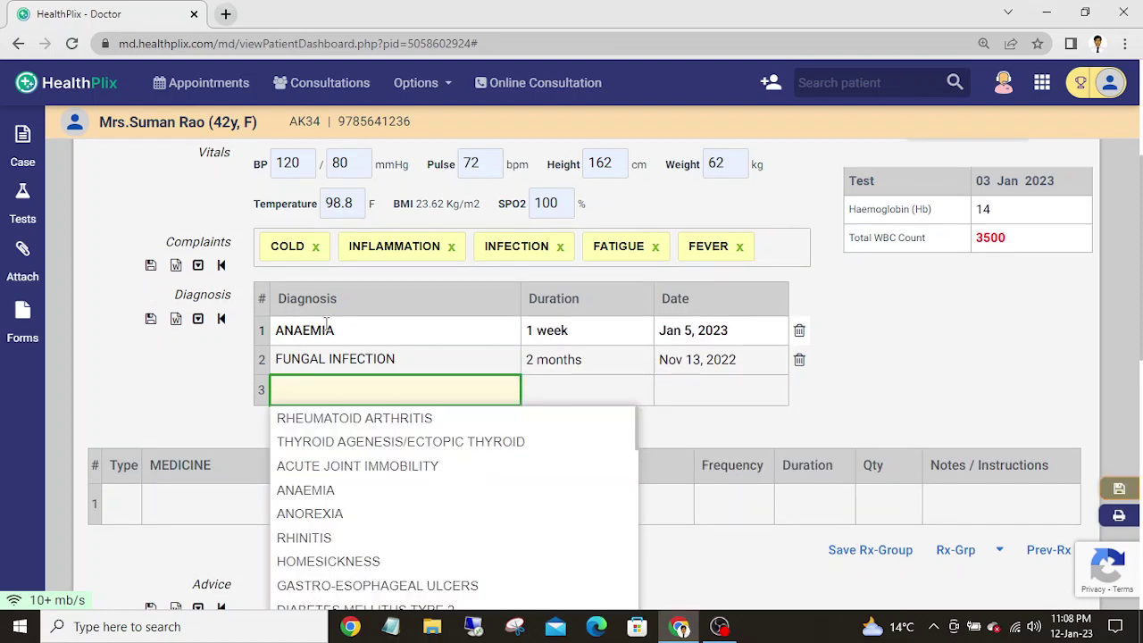
- Add Pain as the third diagnosis lasting 1 week
text(pa)
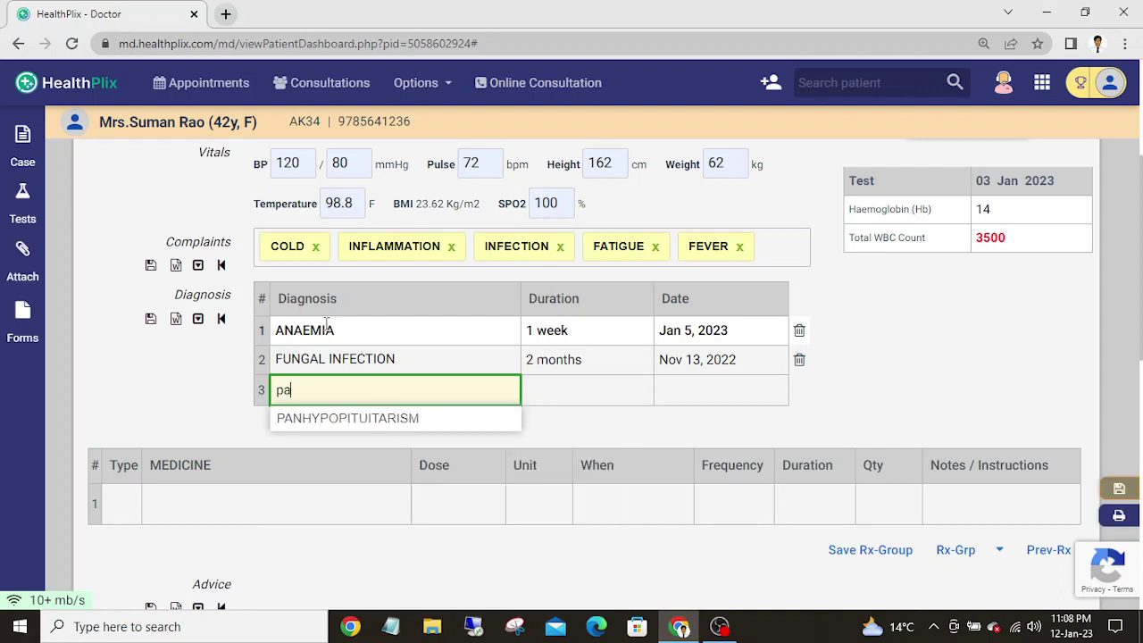
key(BackSpace)
key(BackSpace)
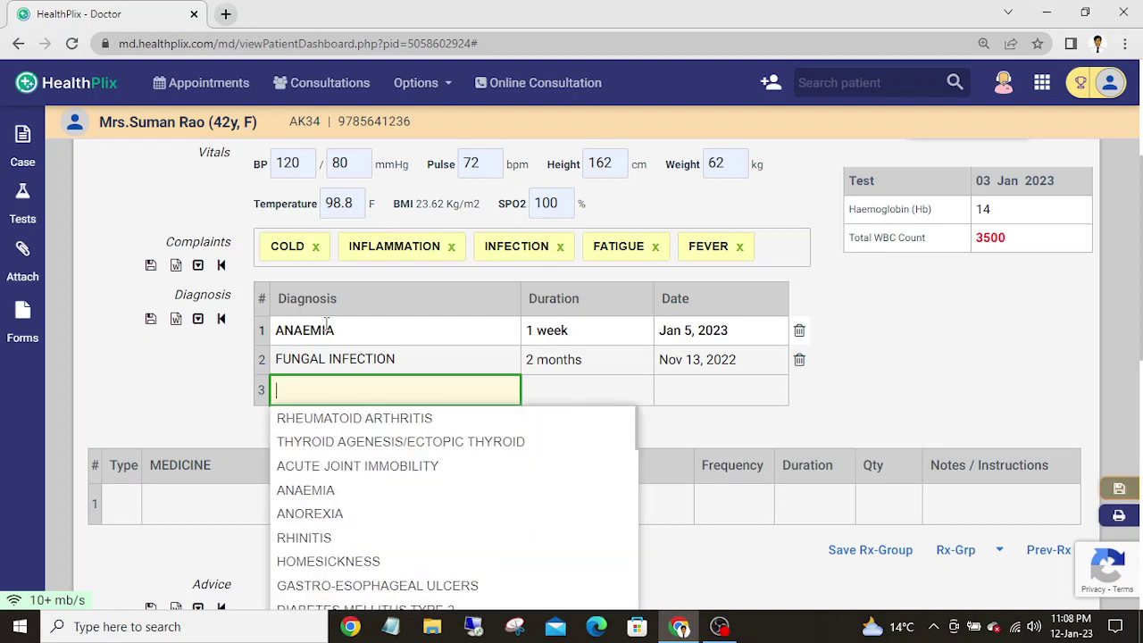
text(P)
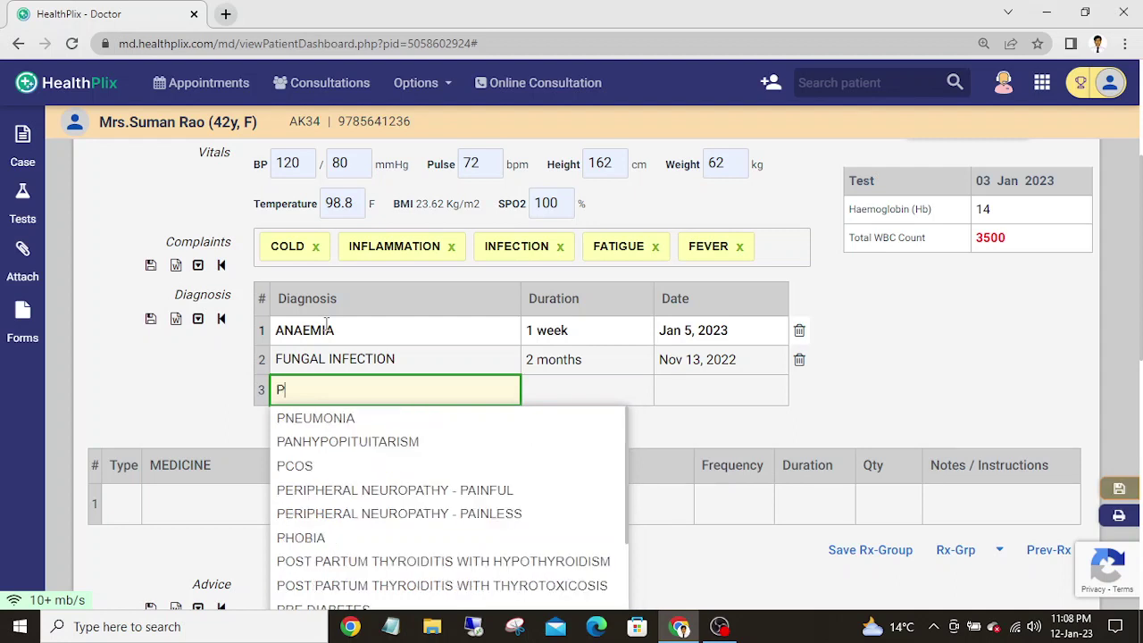
text(ain)
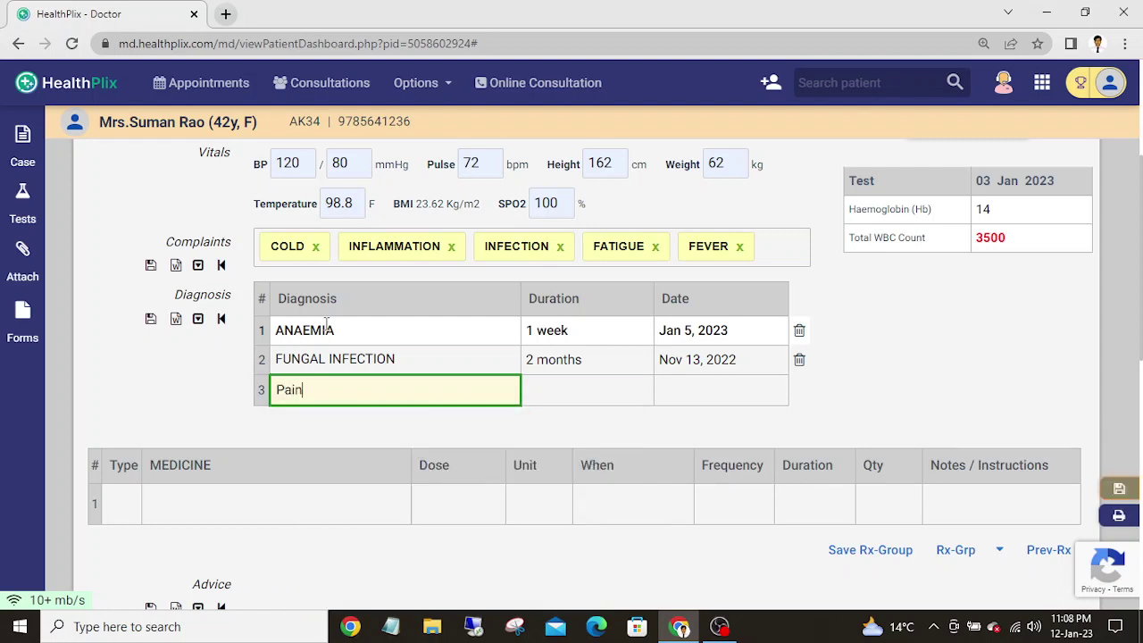
key(Tab)
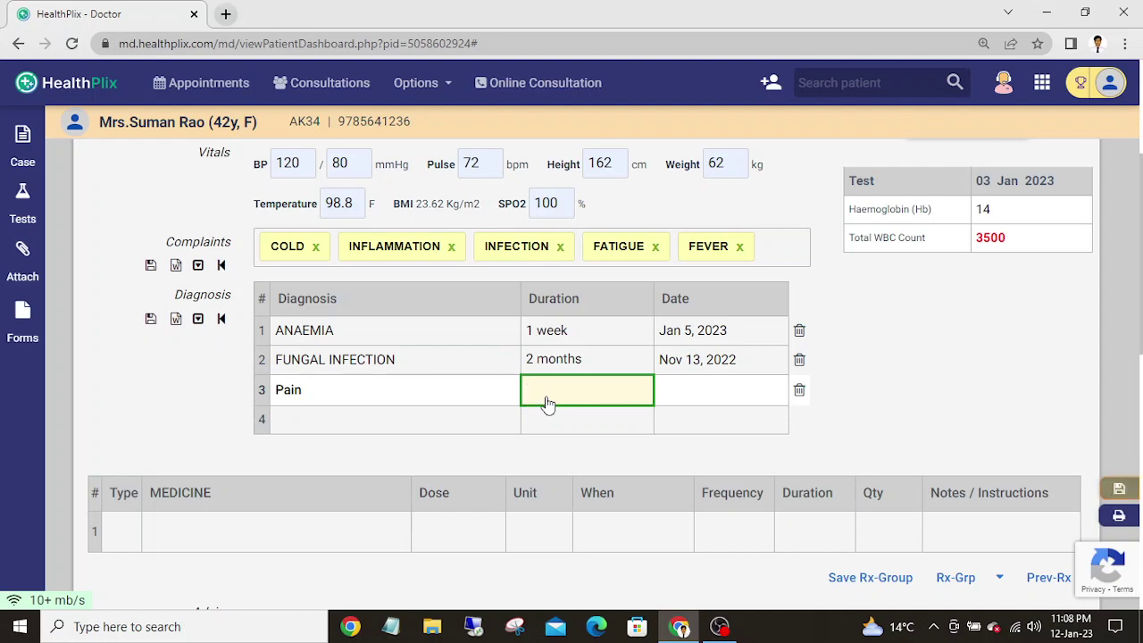
text(1)
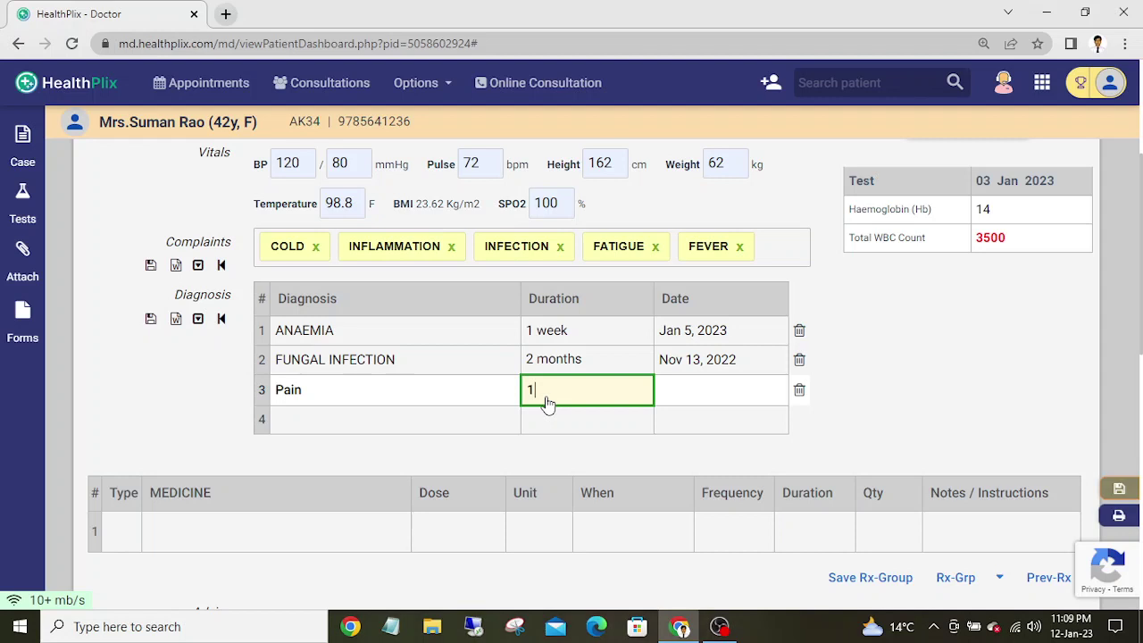
key(Down)
key(Down)
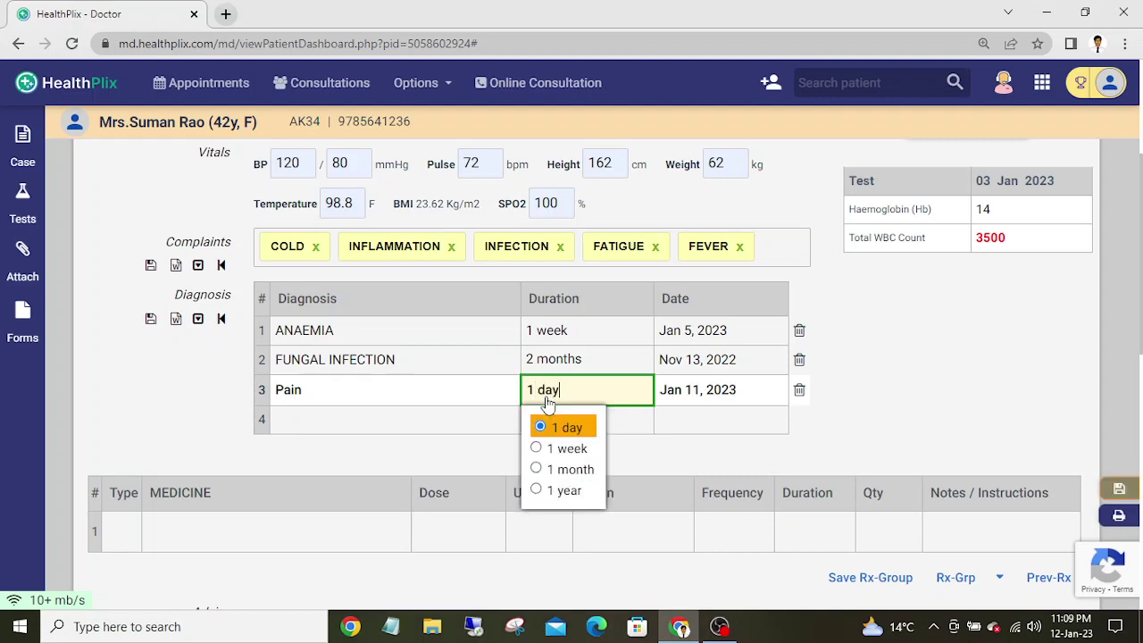
key(Return)
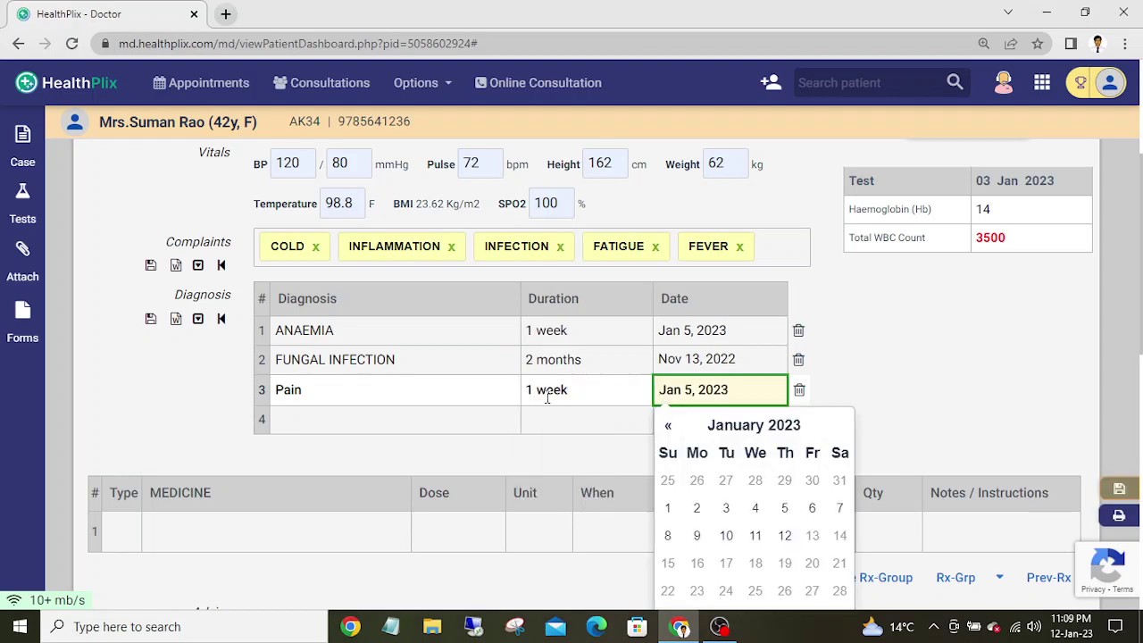
key(Return)
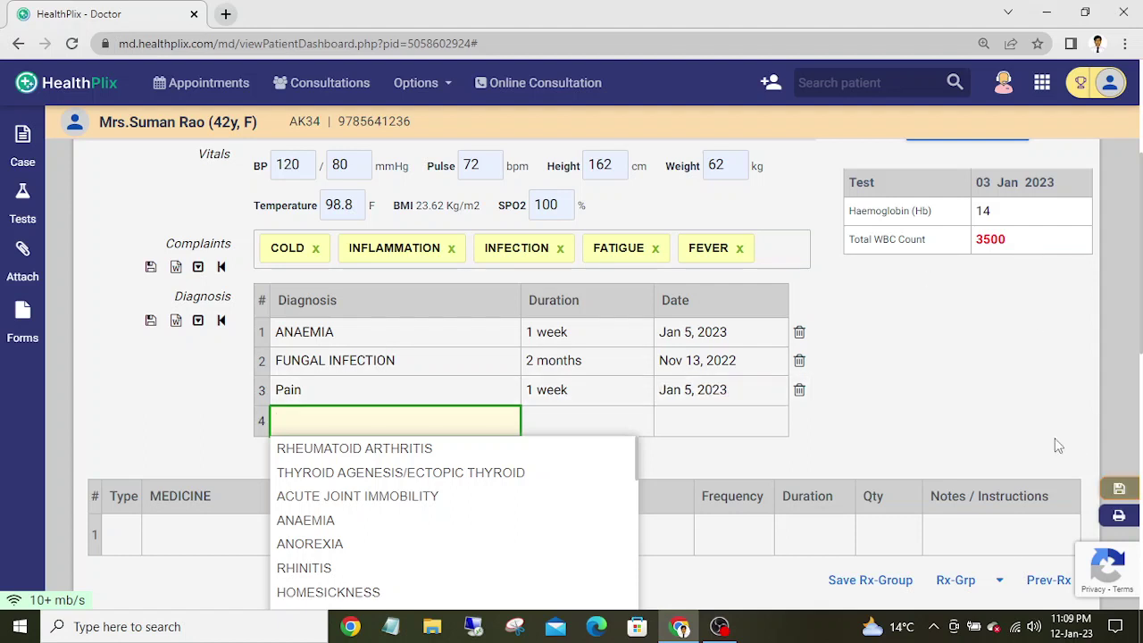
click(940, 393)
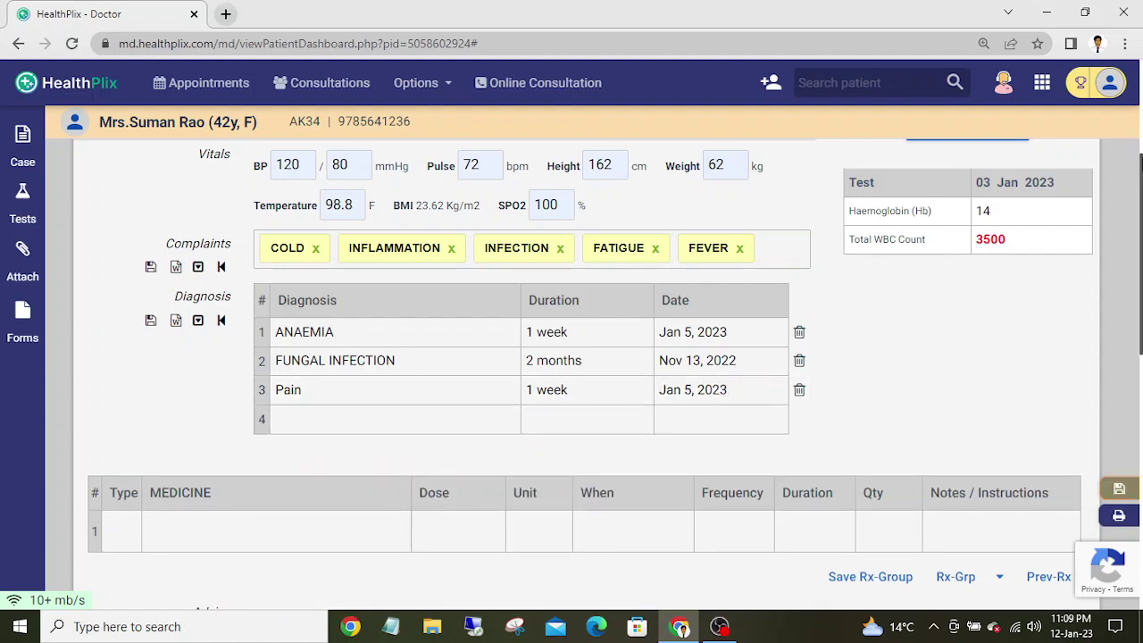
mouse_move(1138, 188)
mouse_down()
mouse_move(1139, 293)
mouse_move(1139, 189)
mouse_up()
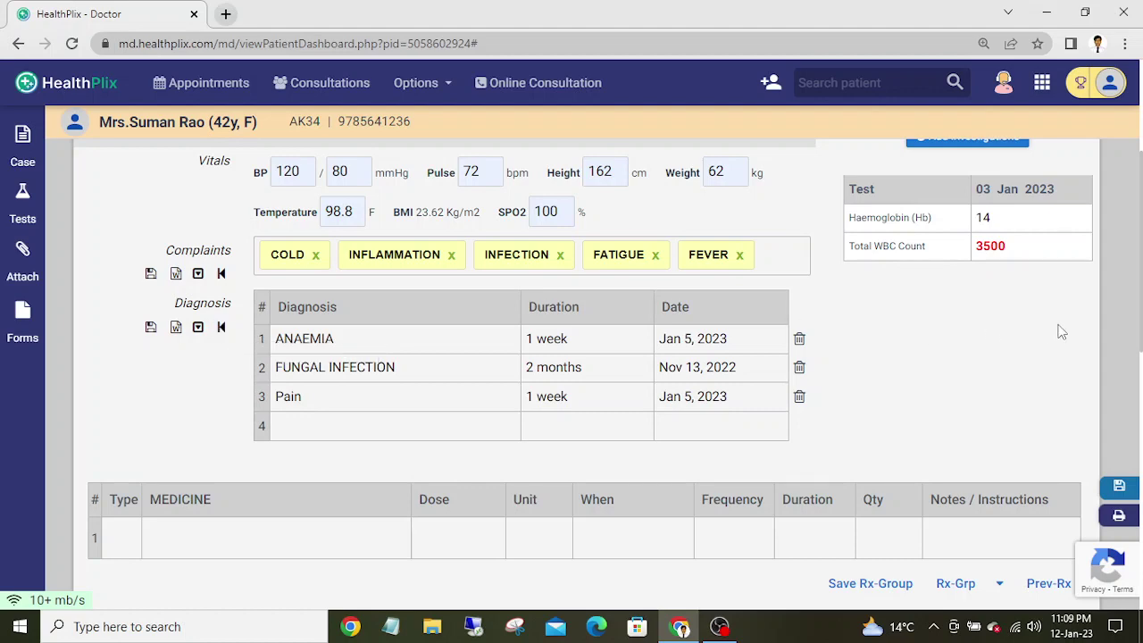
drag(1141, 218, 1140, 327)
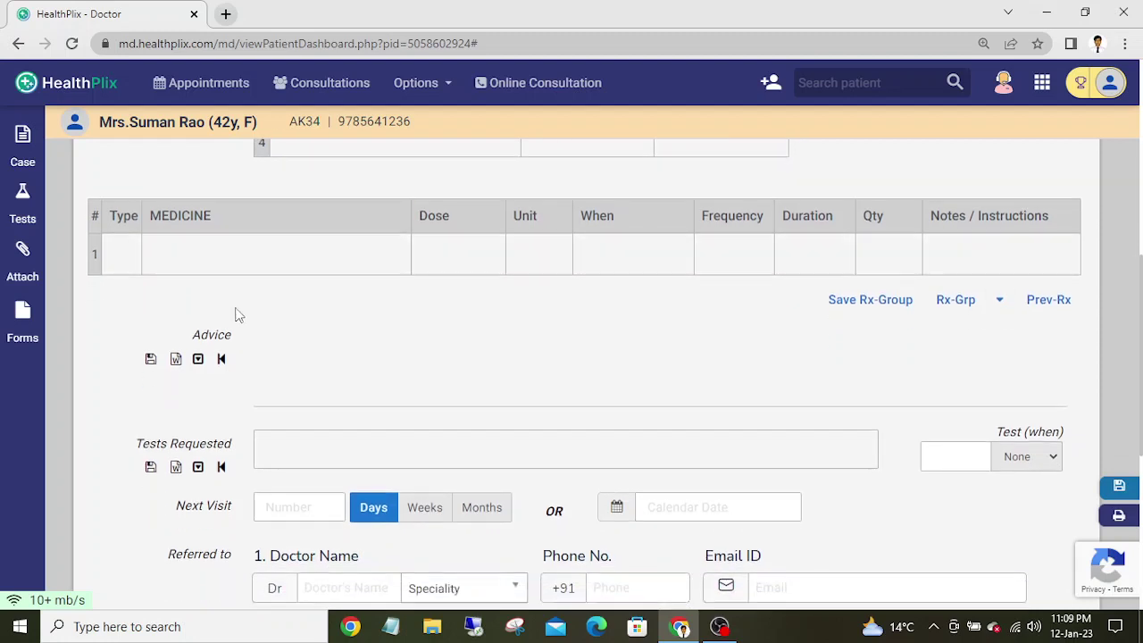
- Add CETRIZINE 10MG TABLET to the first prescription row with dose 0—0—1
click(183, 259)
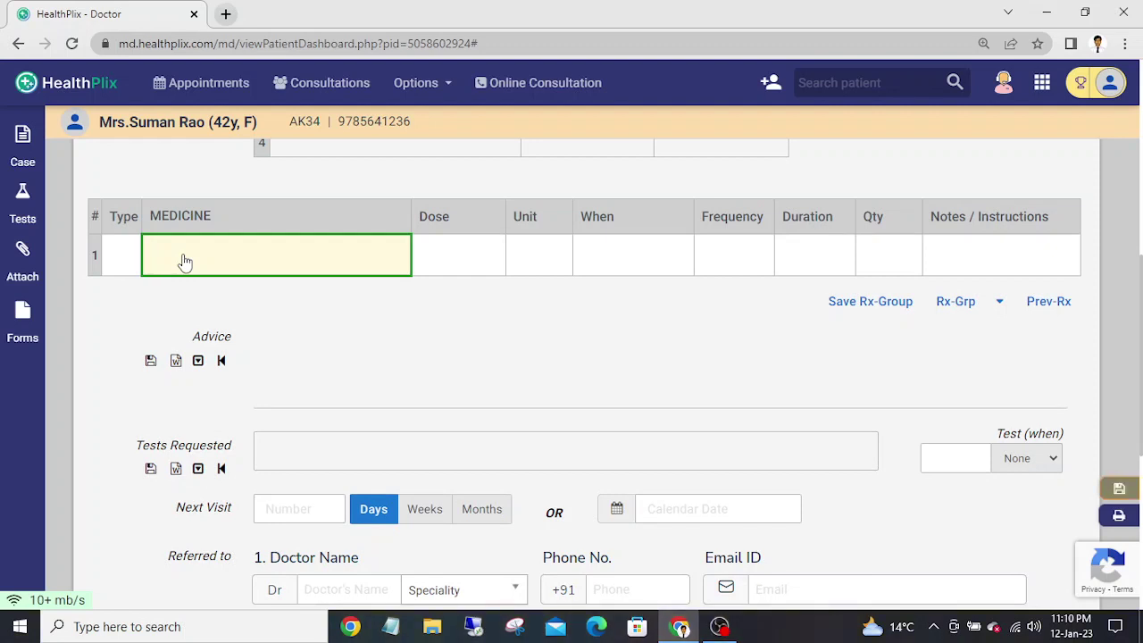
text(C)
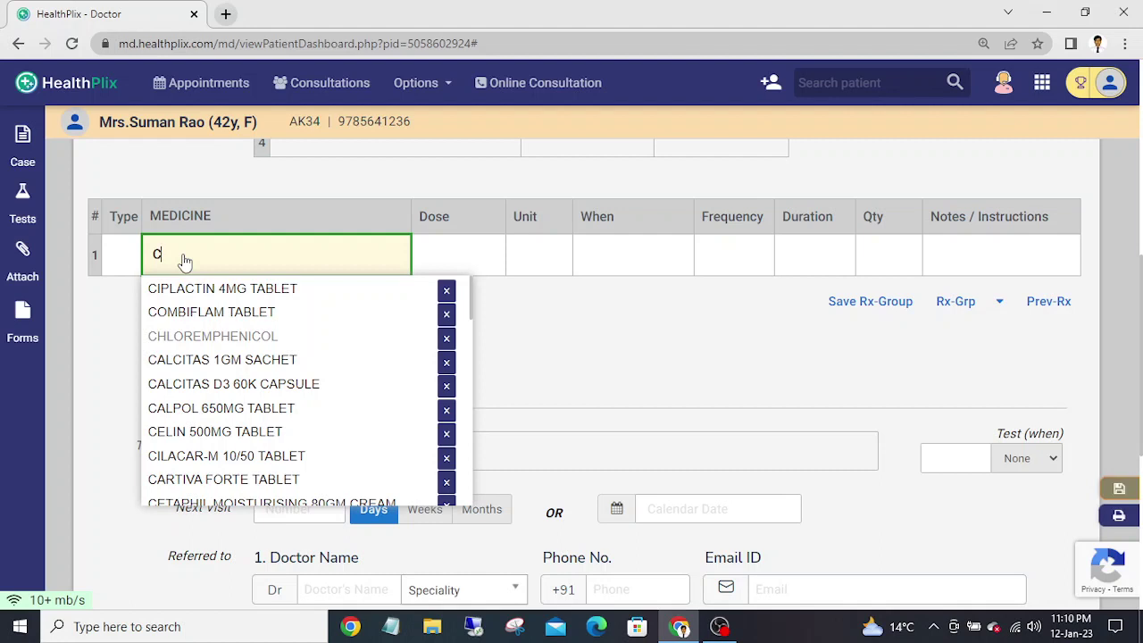
text(ET)
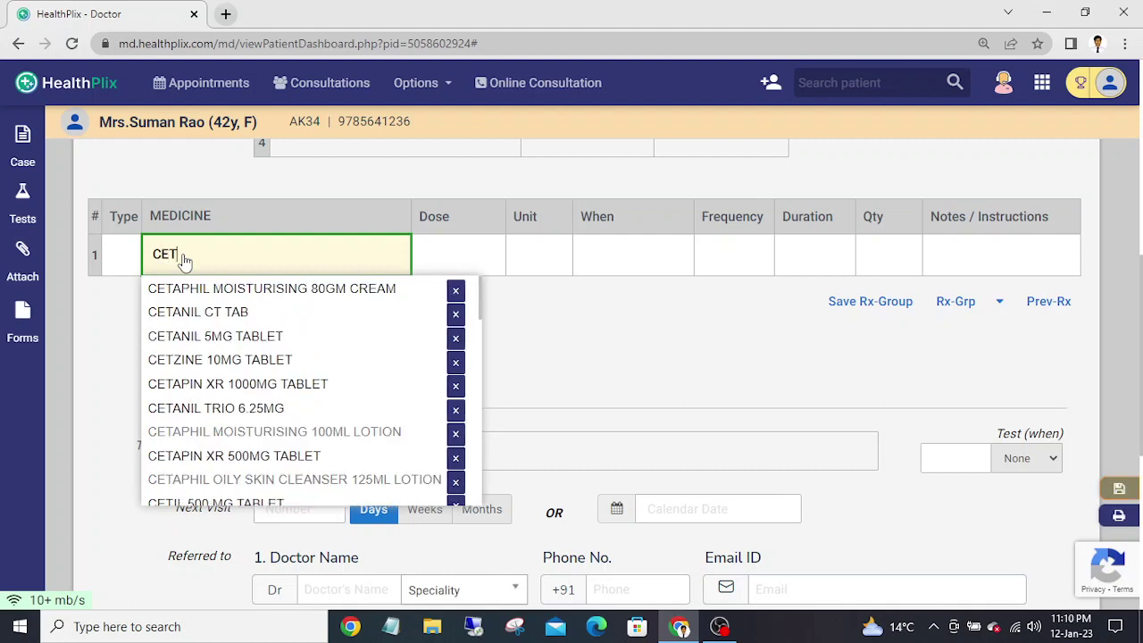
text(RI)
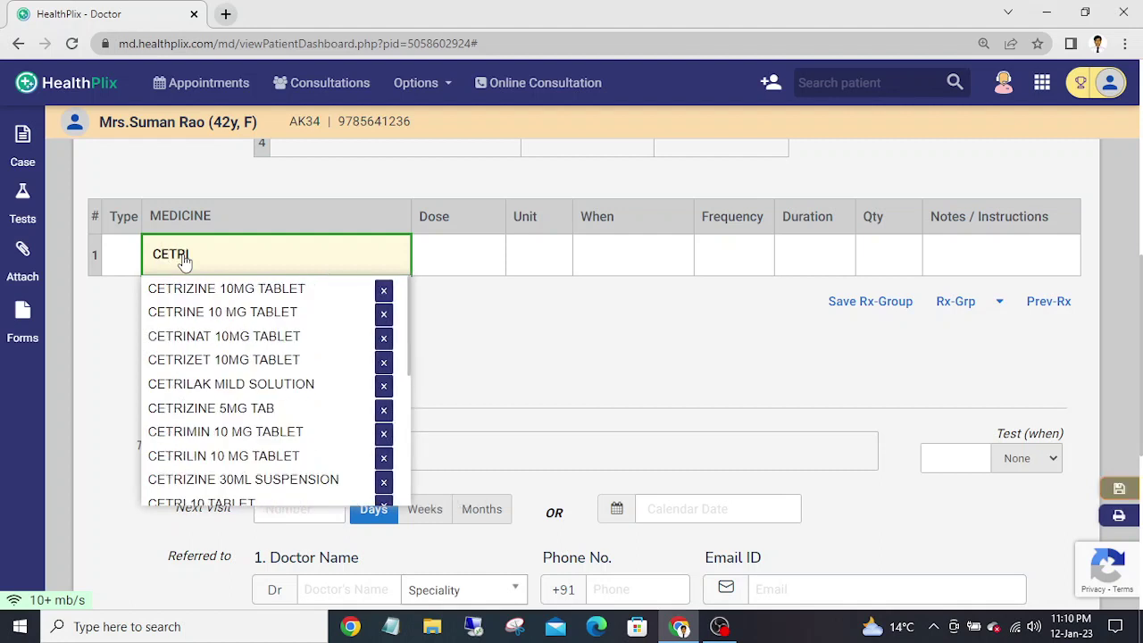
click(273, 287)
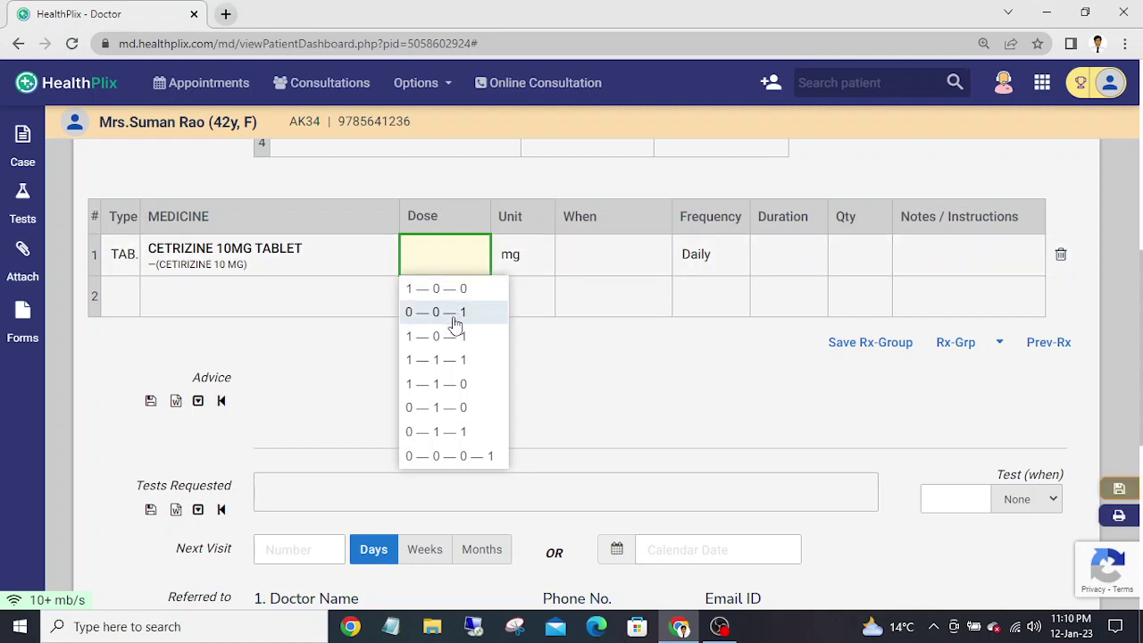
click(455, 315)
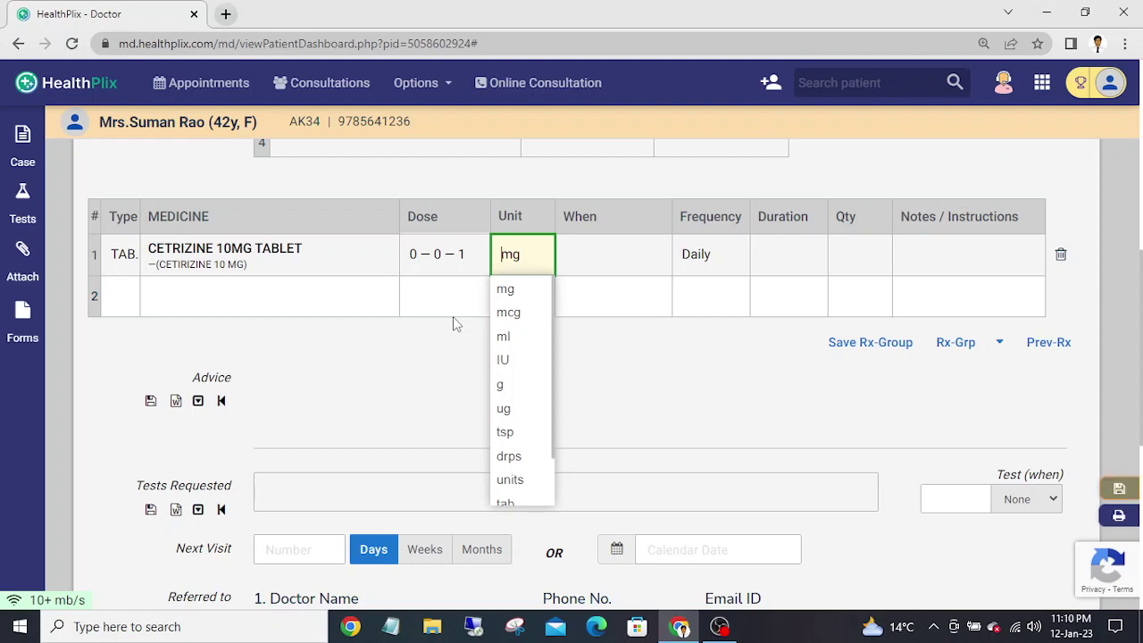
- Set Cetirizine to mg, After Food, Daily, for 1 Month
key(Tab)
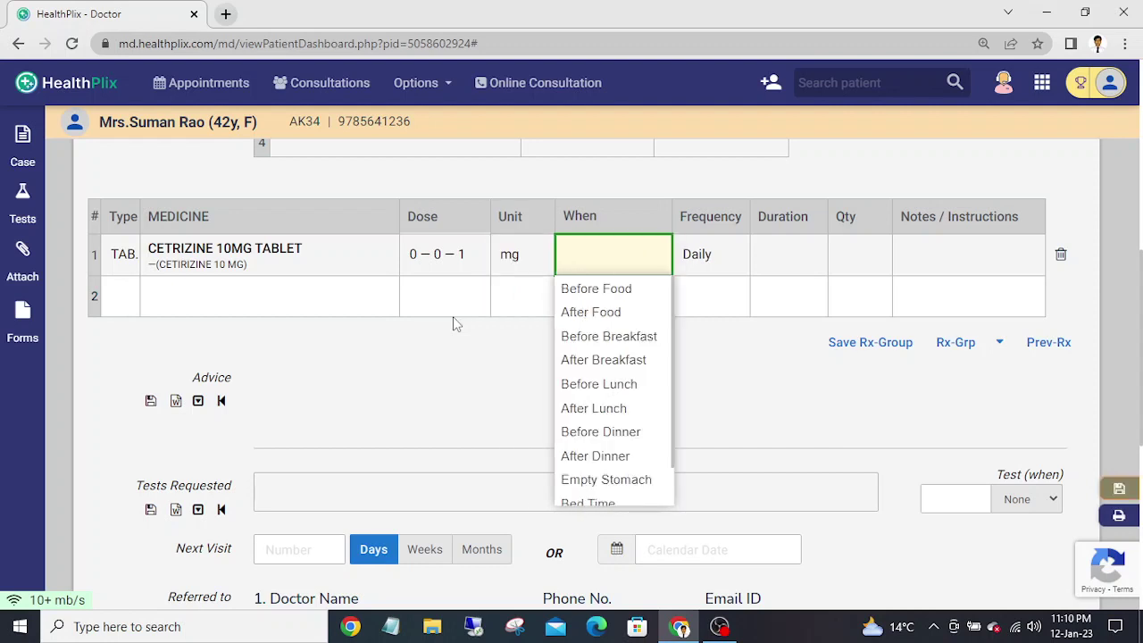
key(Down)
key(Down)
key(Tab)
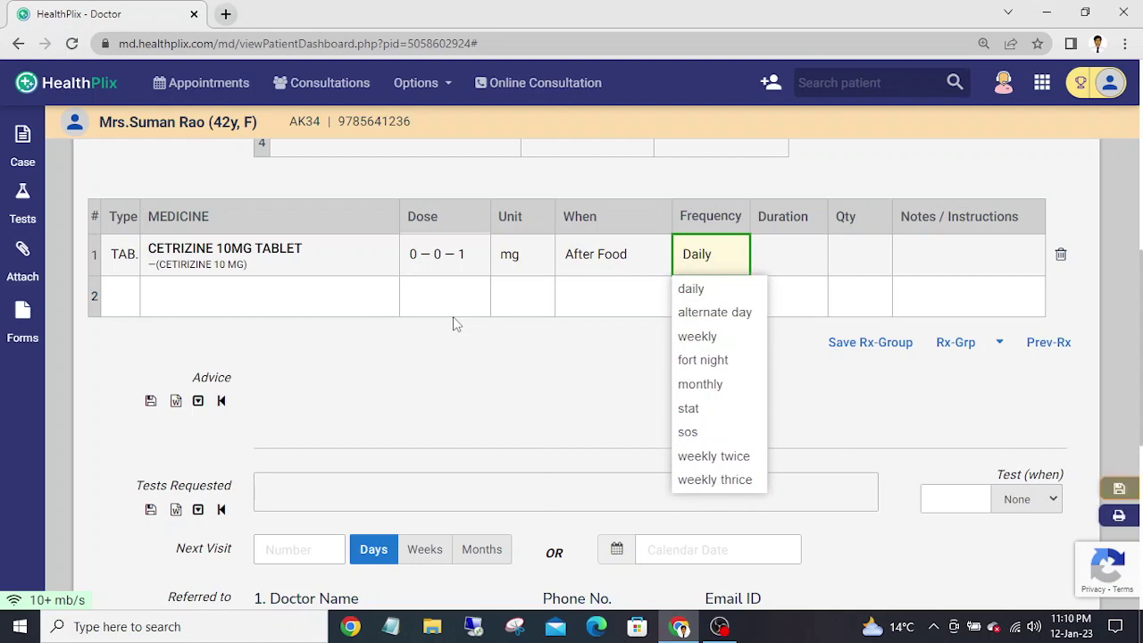
key(Tab)
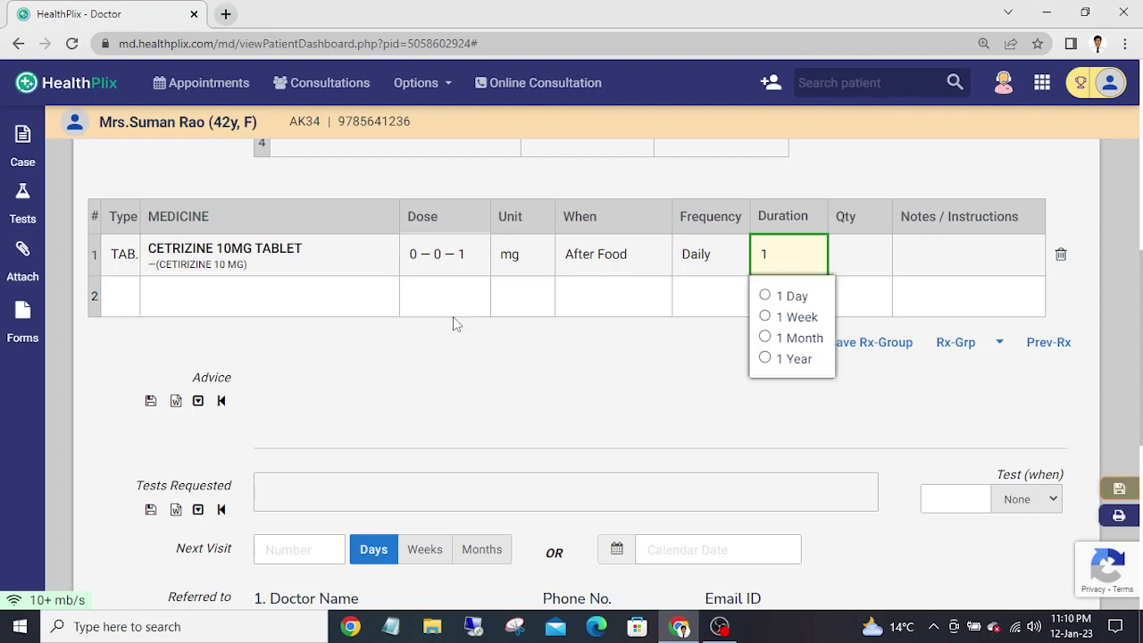
key(Down)
key(Down)
key(Down)
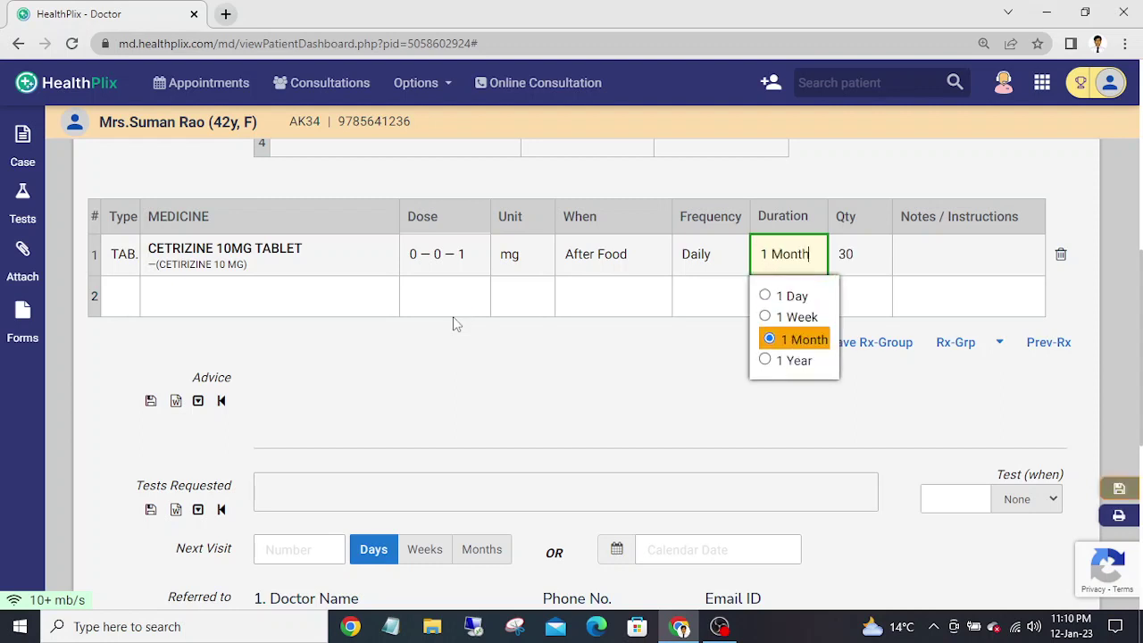
key(Tab)
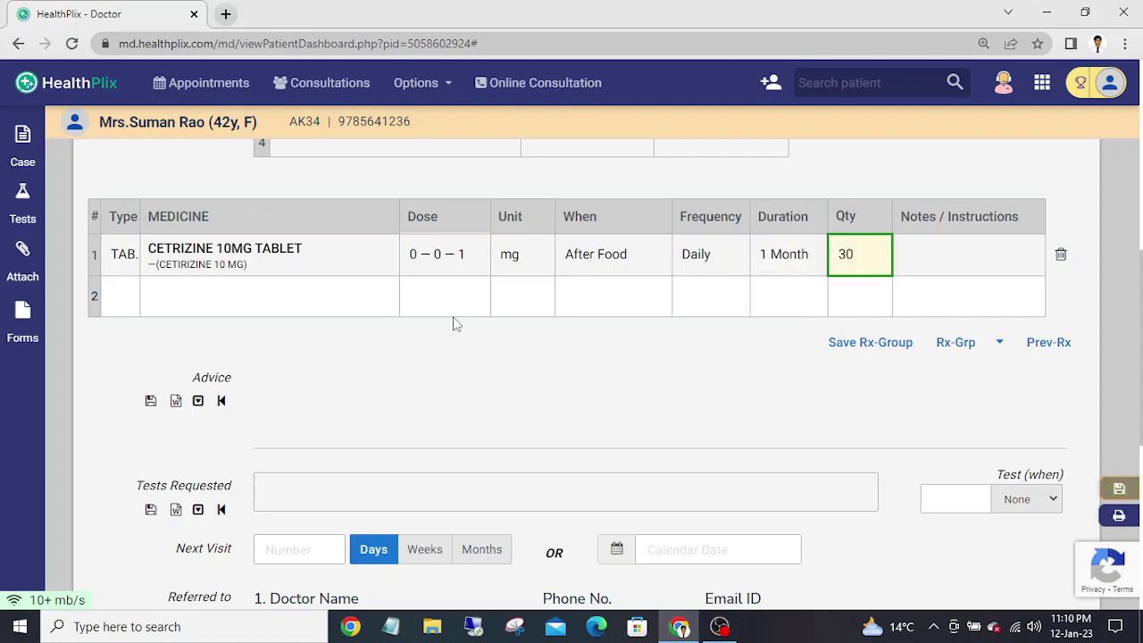
key(Tab)
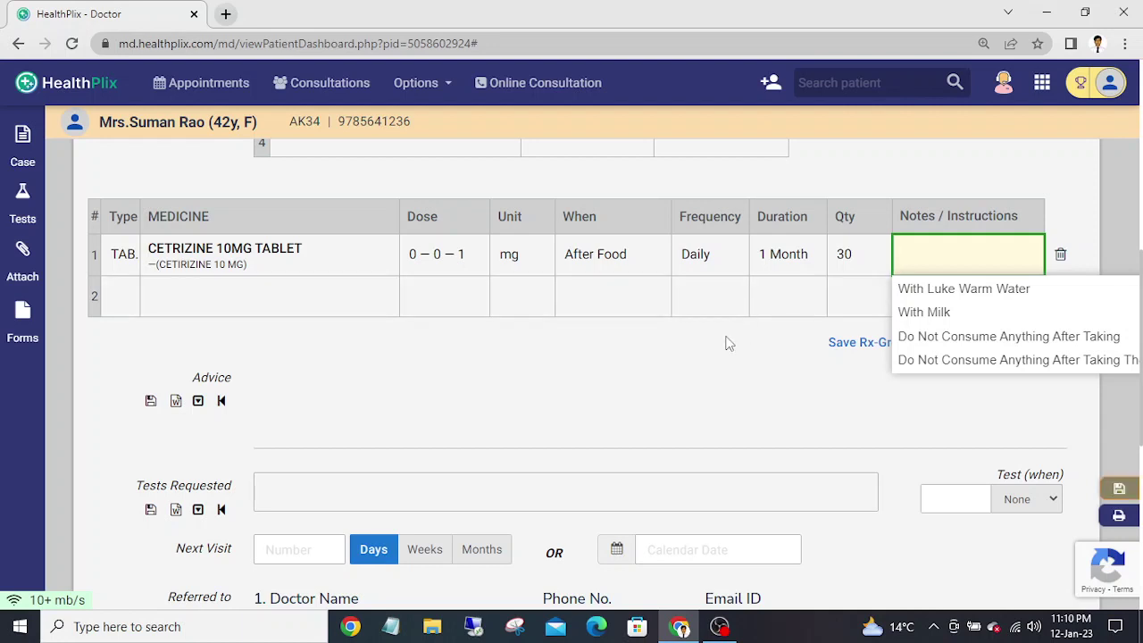
- Dismiss the notes suggestion list and bring the prescription table back into view
click(450, 87)
click(449, 85)
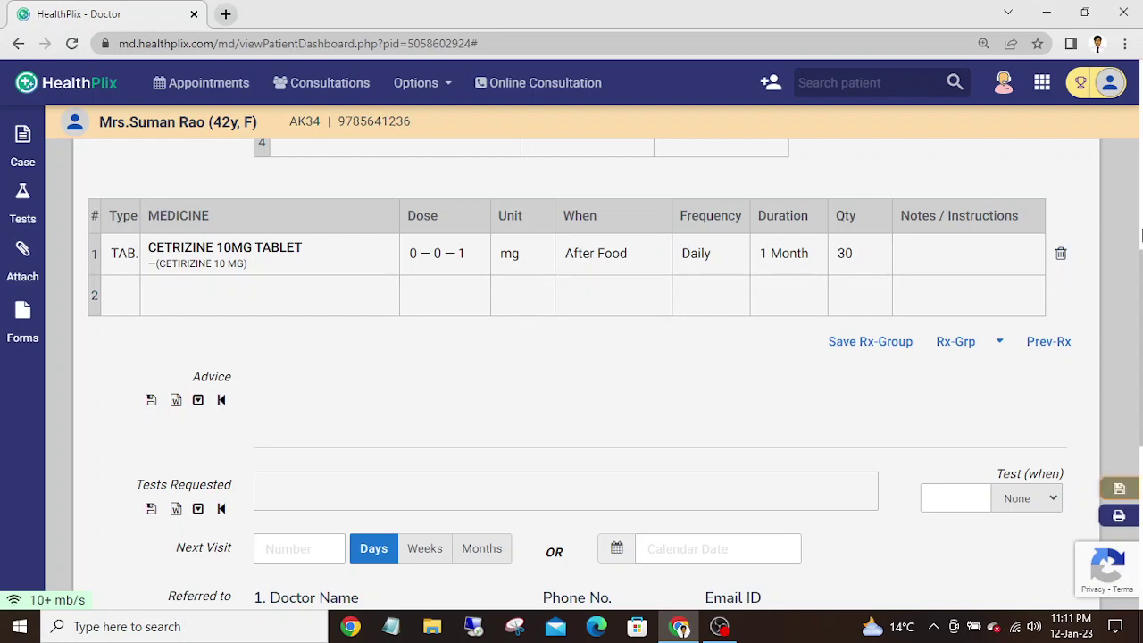
scroll(572, 375, up, 2)
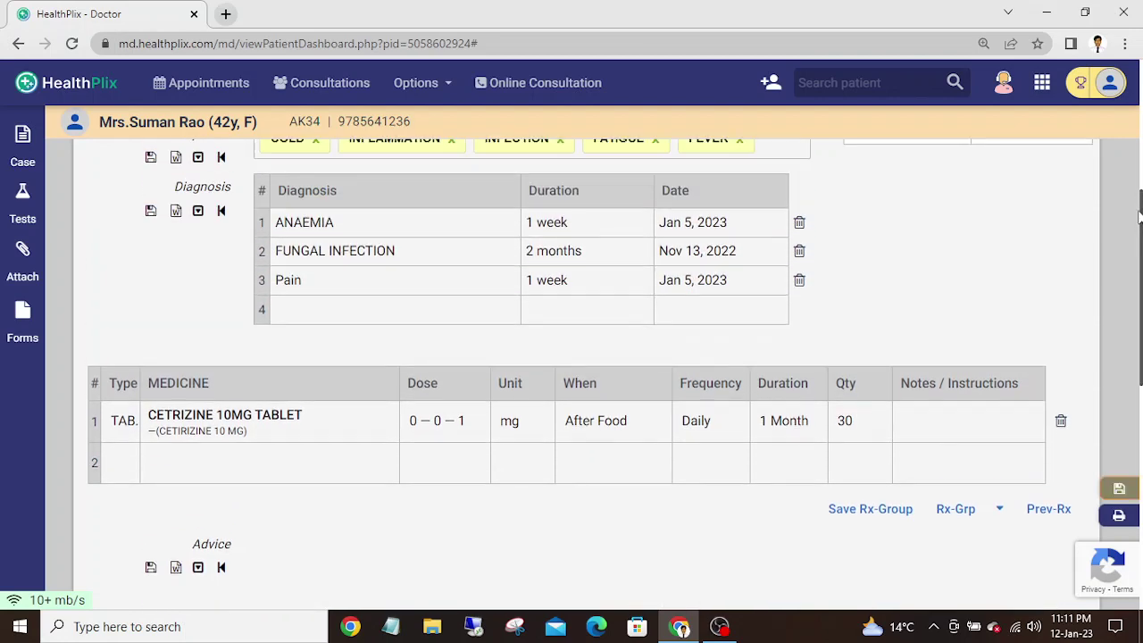
scroll(572, 375, down, 1)
scroll(571, 375, up, 2)
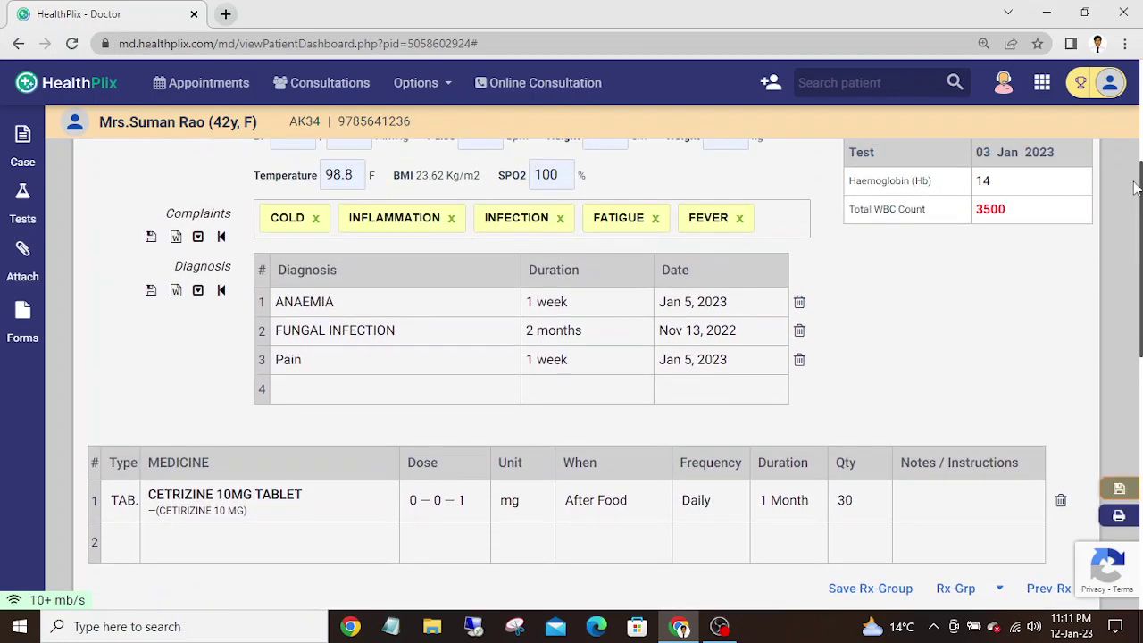
scroll(572, 375, down, 1)
scroll(572, 375, down, 5)
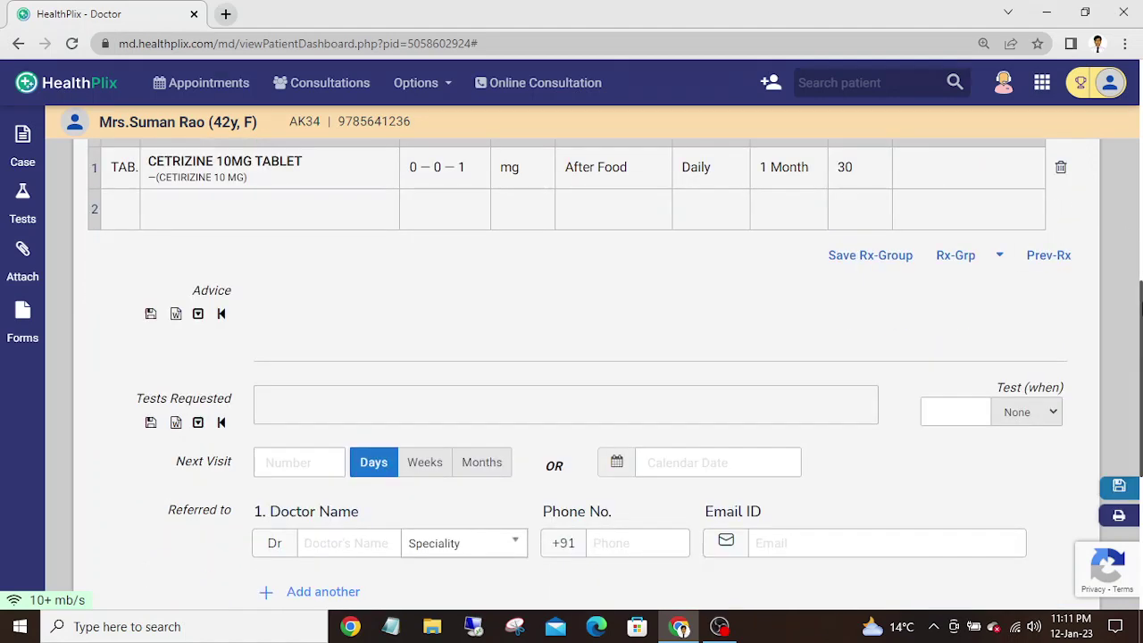
scroll(571, 374, up, 1)
scroll(1045, 268, up, 1)
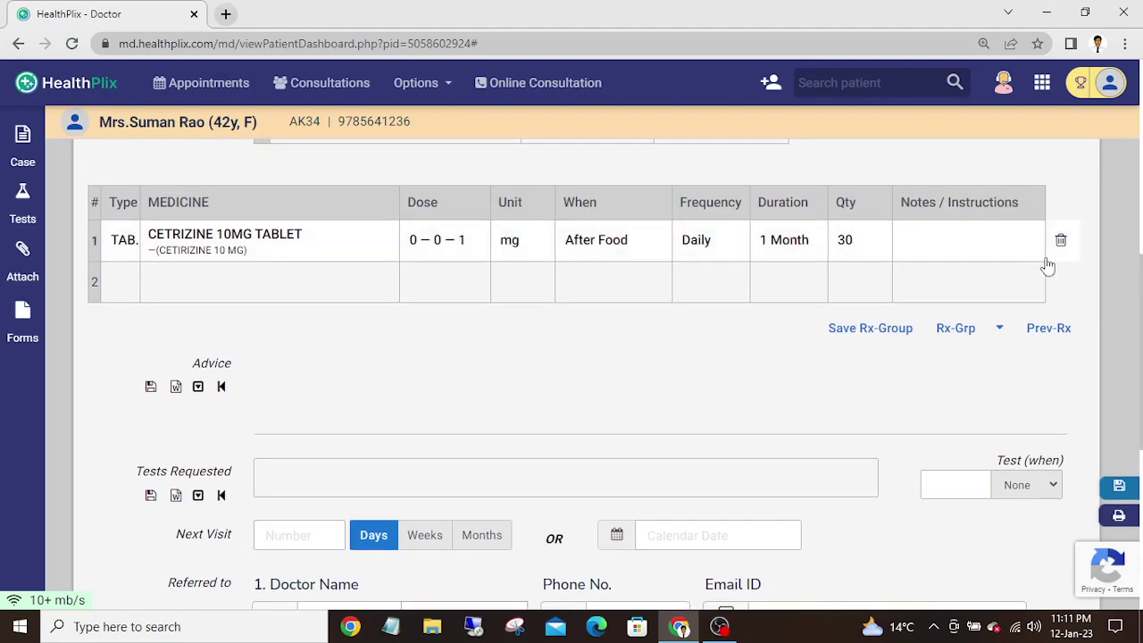
- Give the Cetirizine row the instruction With Milk
click(934, 239)
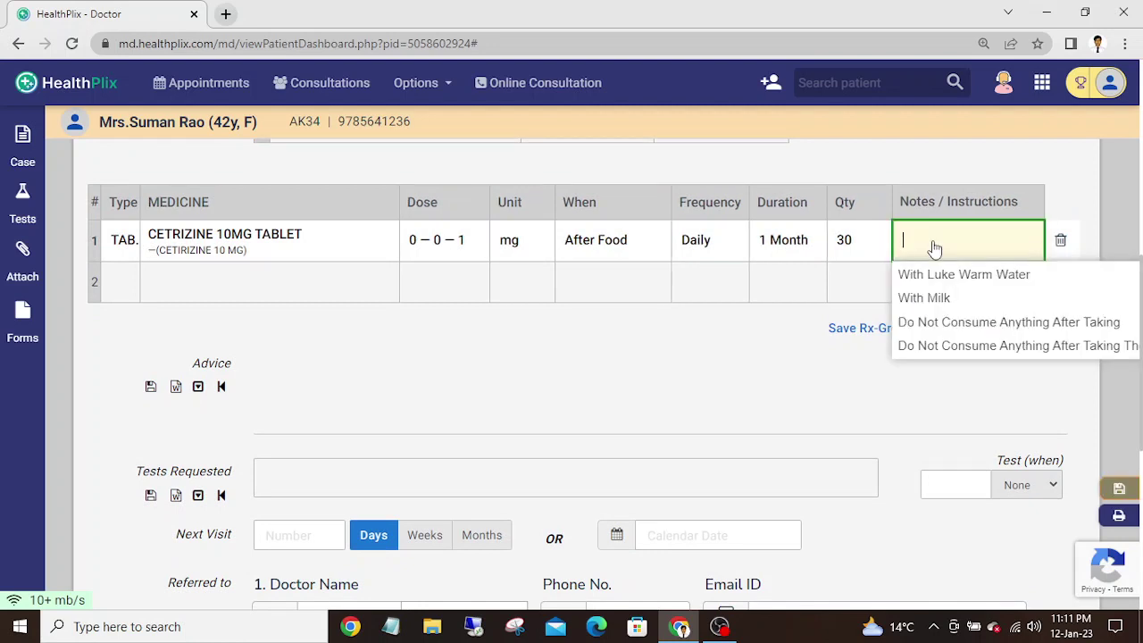
key(Down)
key(Down)
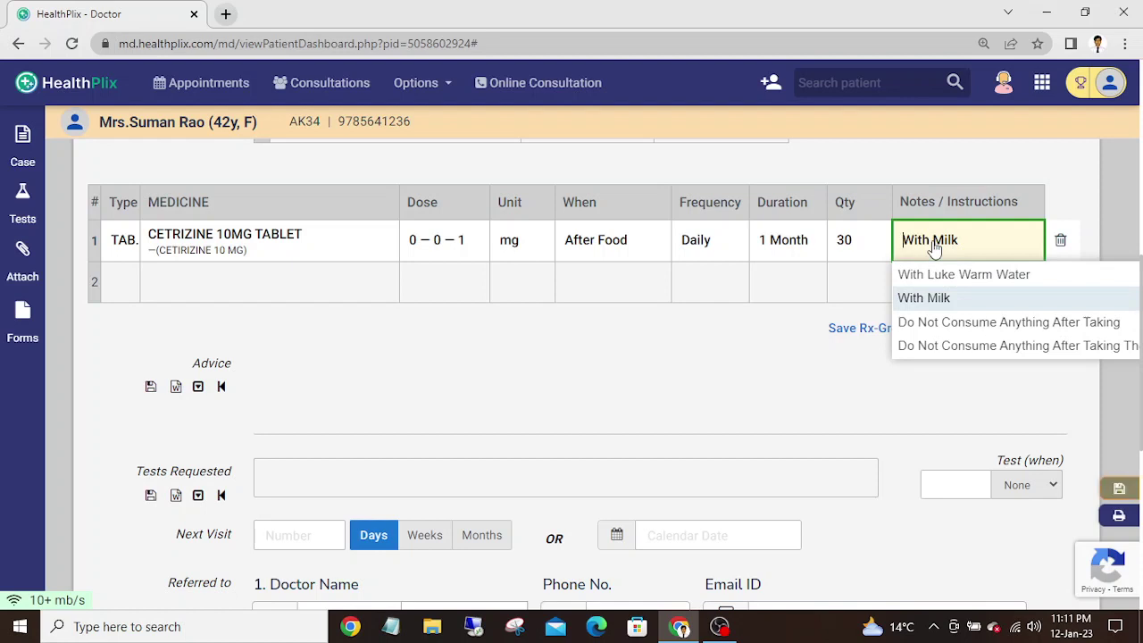
key(Return)
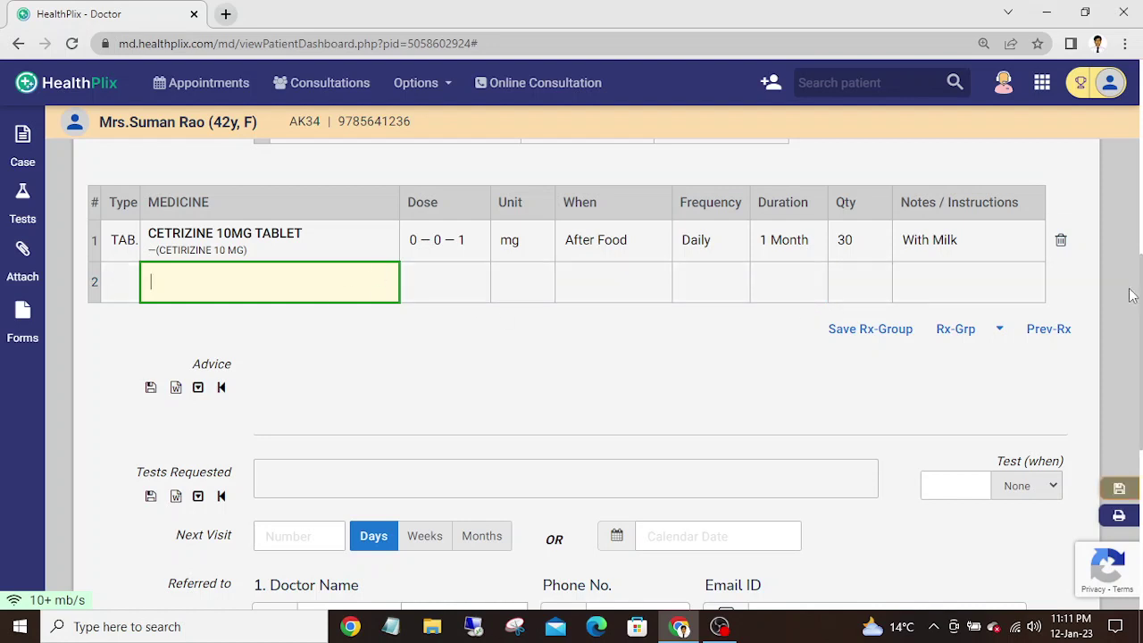
scroll(1140, 290, up, 1)
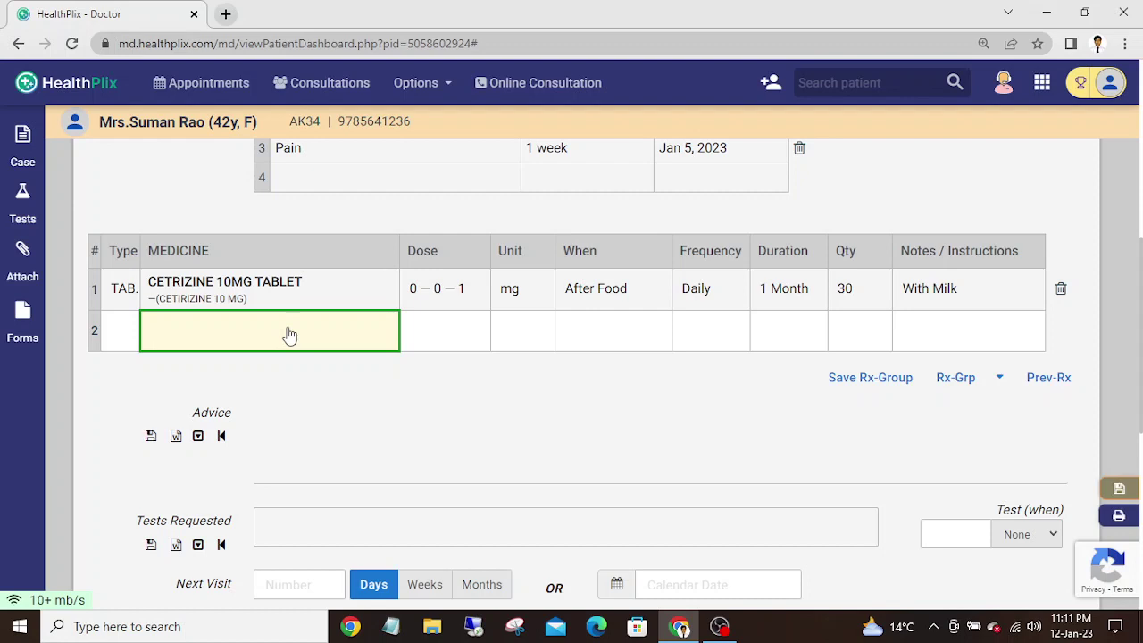
- Add AZIVENT 500MG TABLET as the second medicine with dose 0—0—1 in mg
text(AZI)
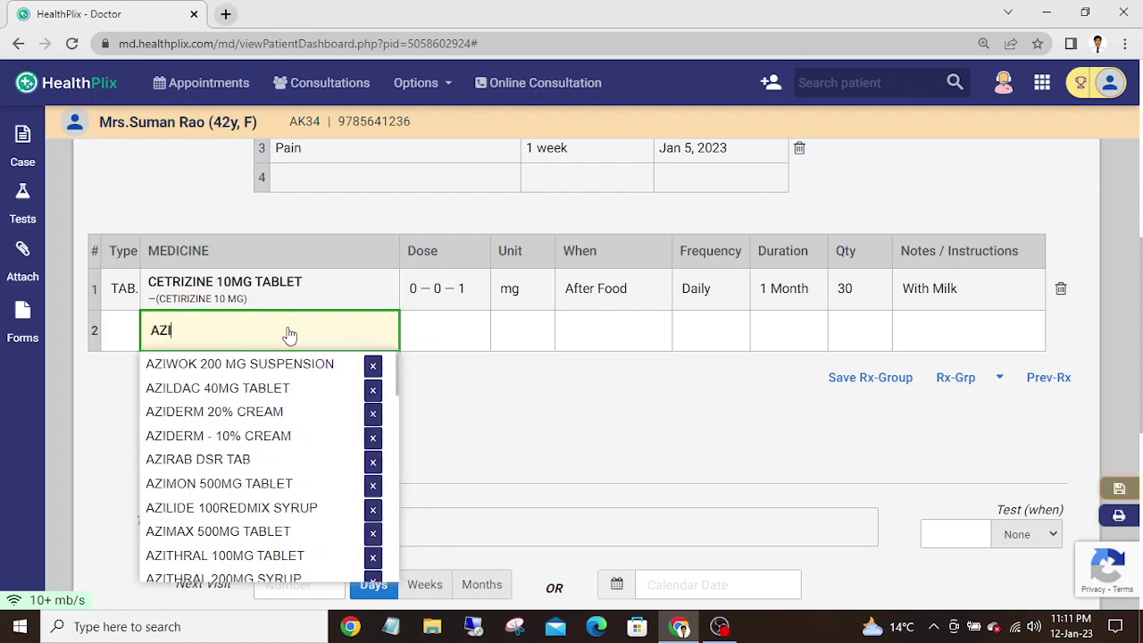
text(VE)
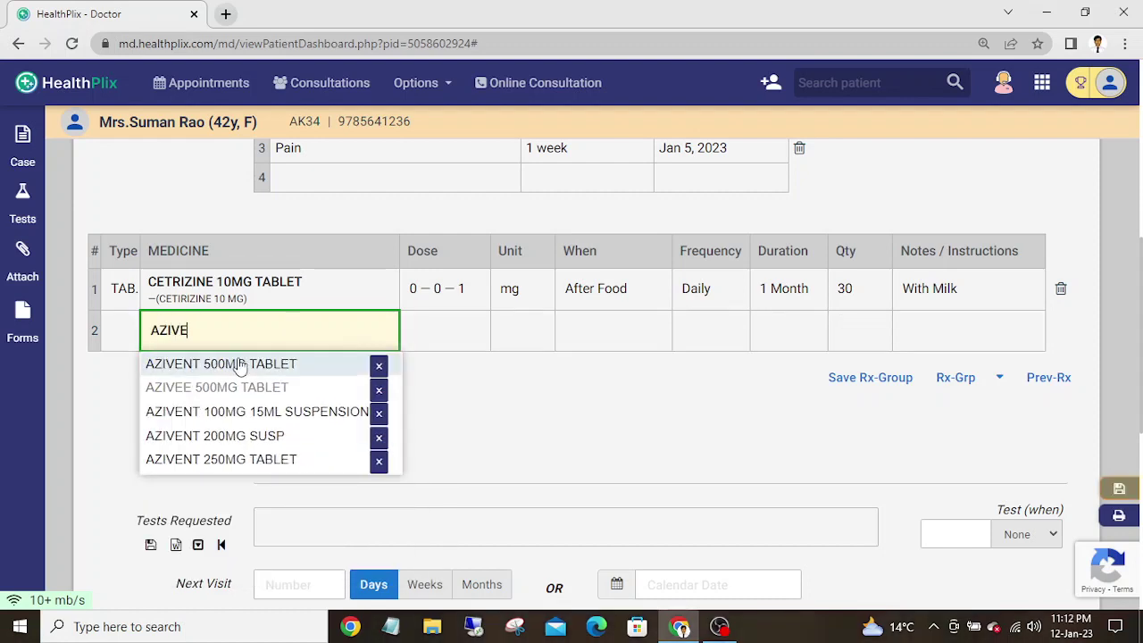
click(237, 365)
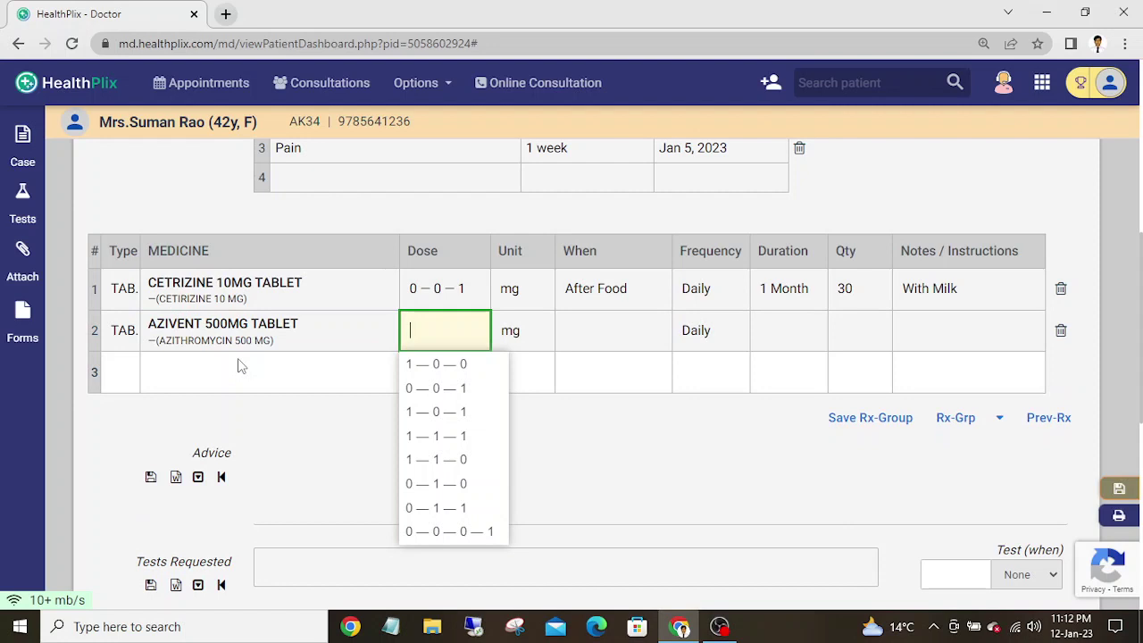
click(447, 381)
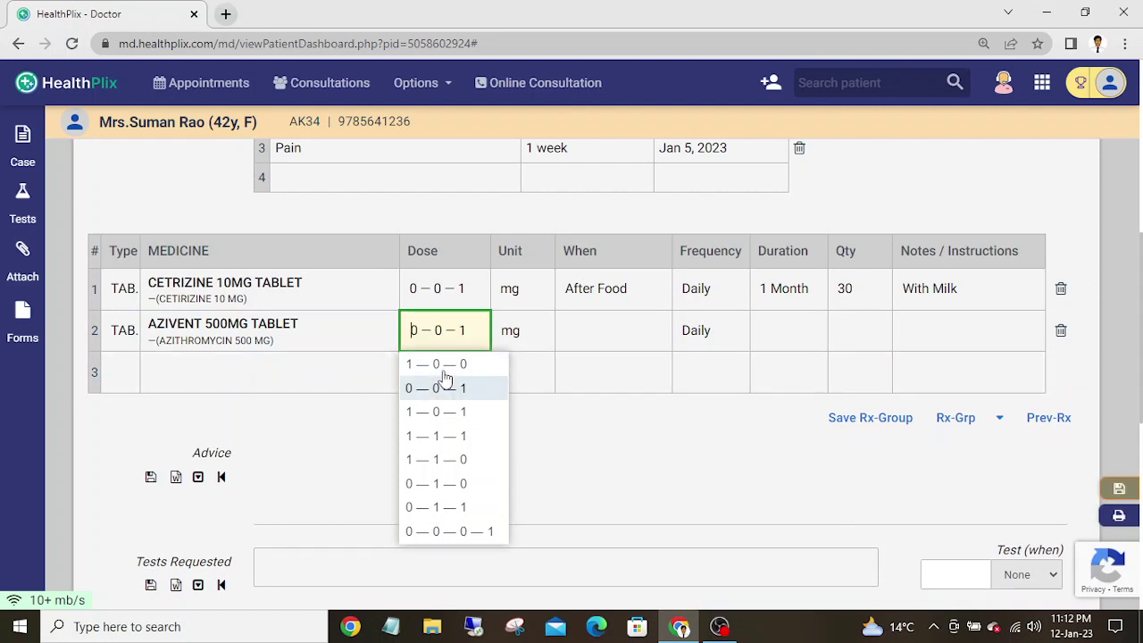
key(Tab)
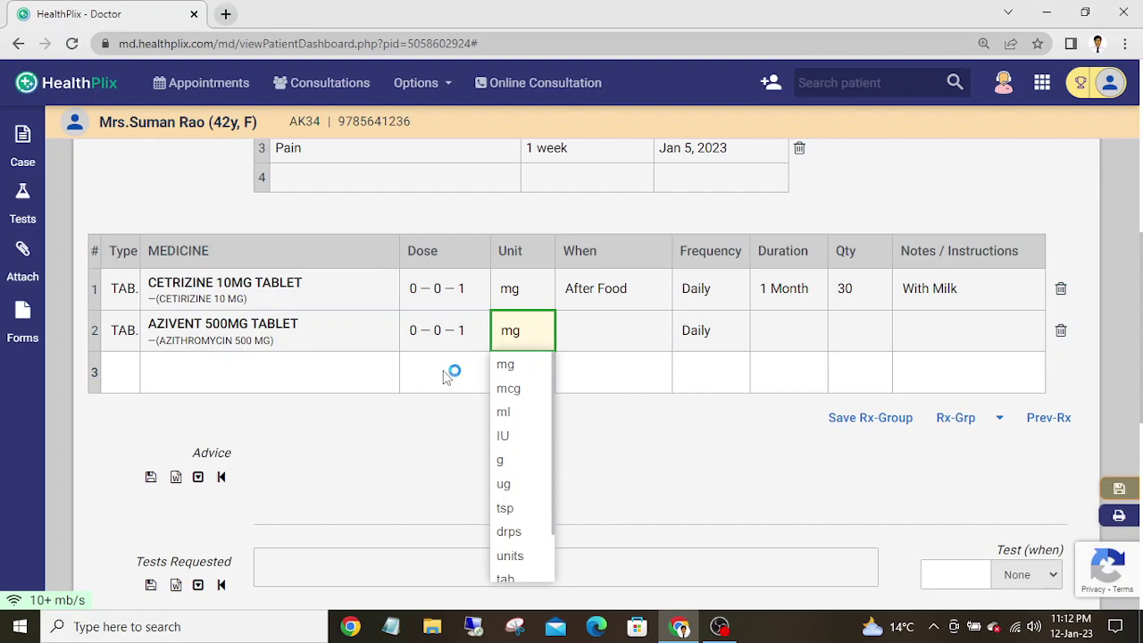
key(Tab)
- Set Azivent to After Food, Daily, for 3 days, with milk
key(Down)
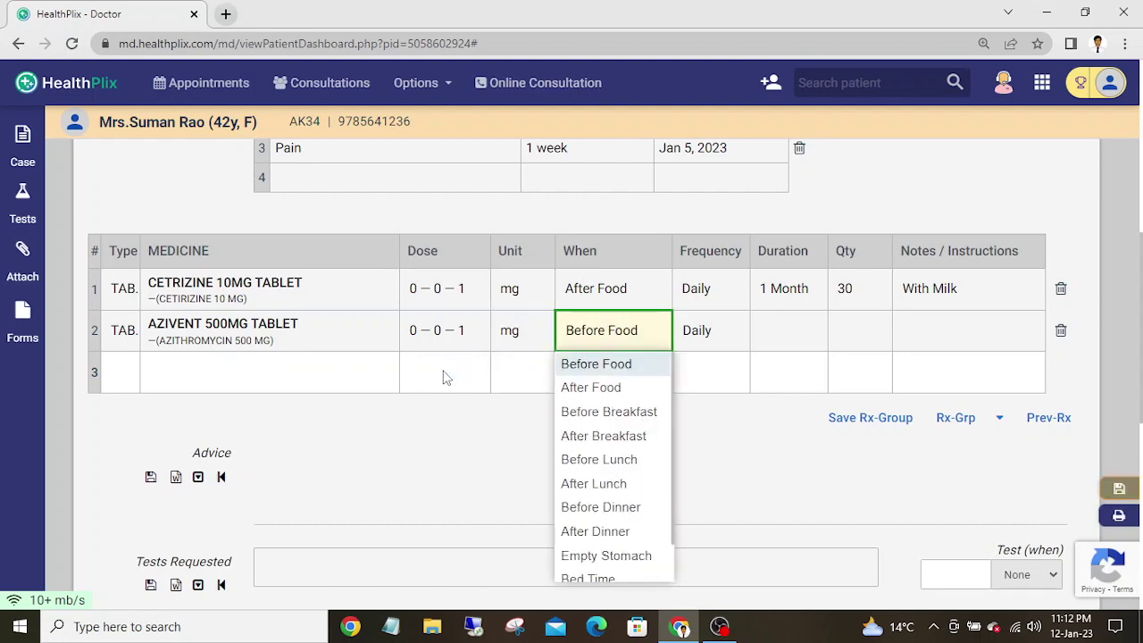
key(Down)
key(Tab)
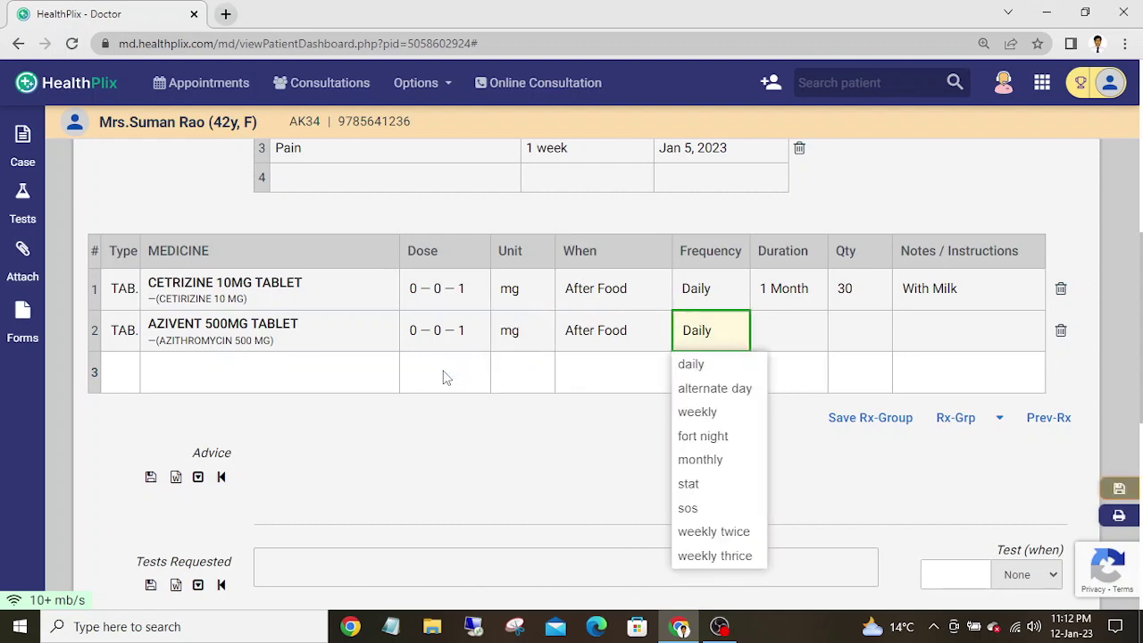
key(Tab)
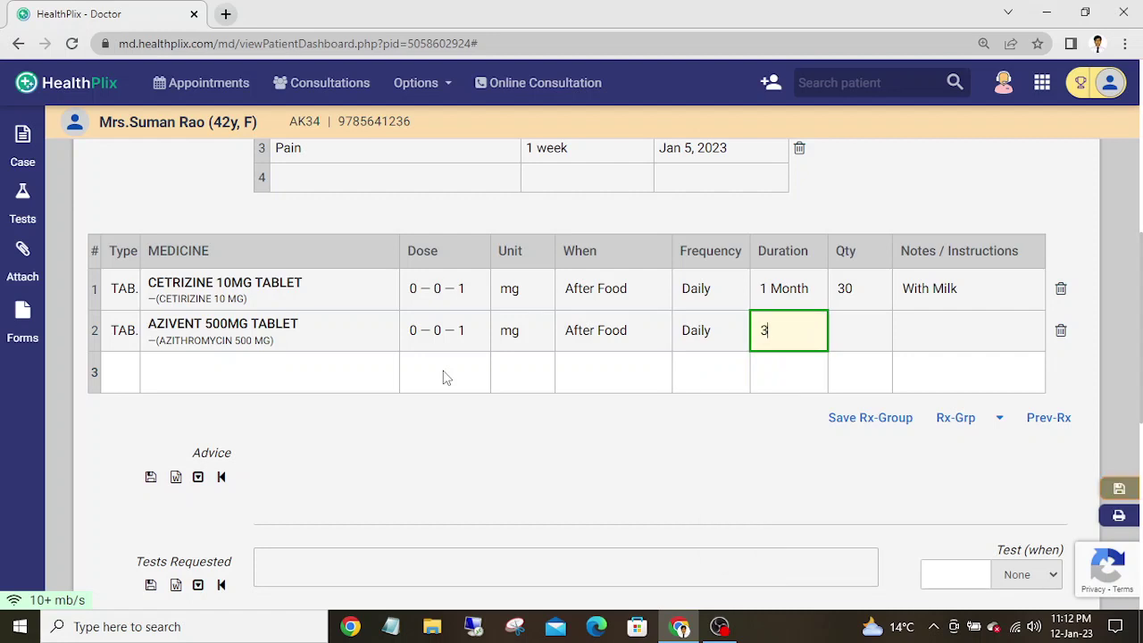
text(3)
key(Tab)
key(Tab)
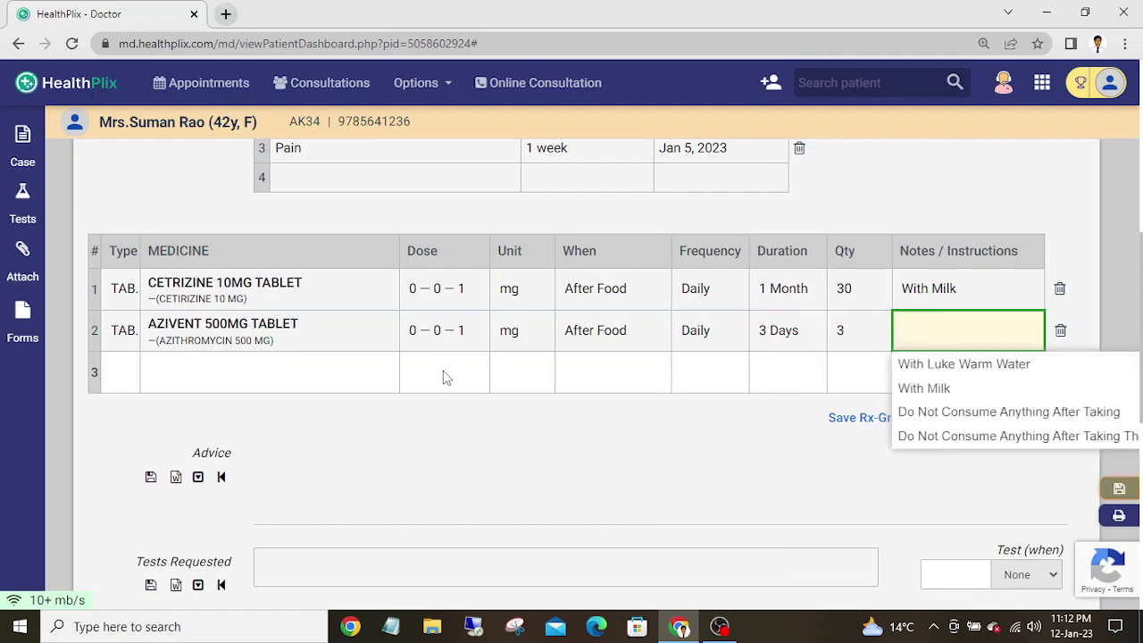
key(Down)
key(Down)
key(Tab)
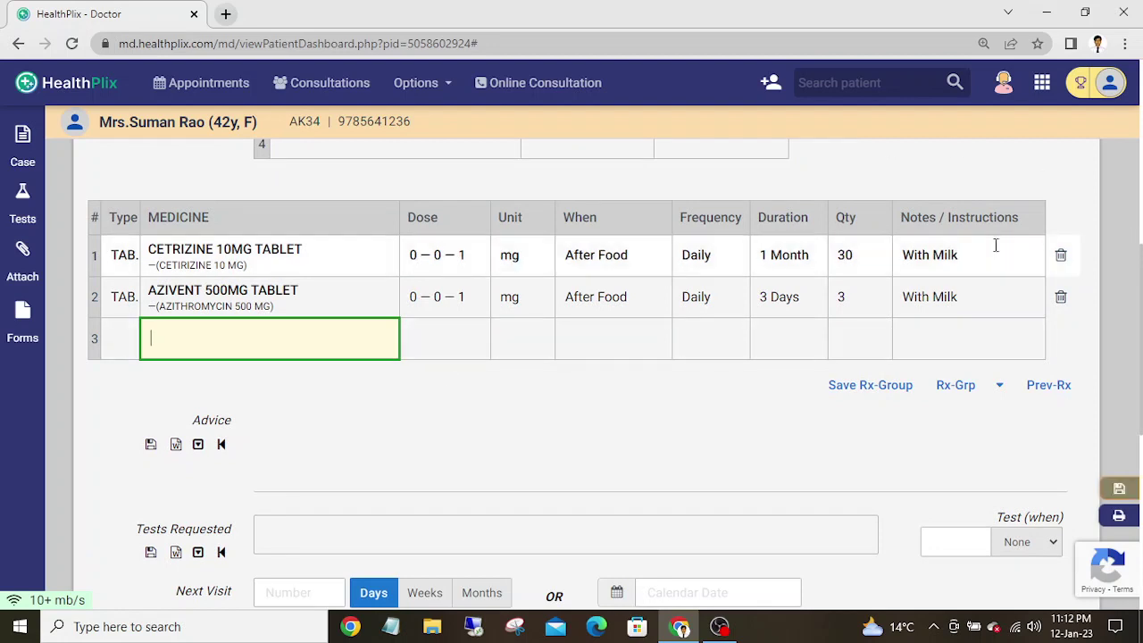
- Apply the instruction With Luke Warm Water to both Cetirizine and Azivent at once
click(942, 219)
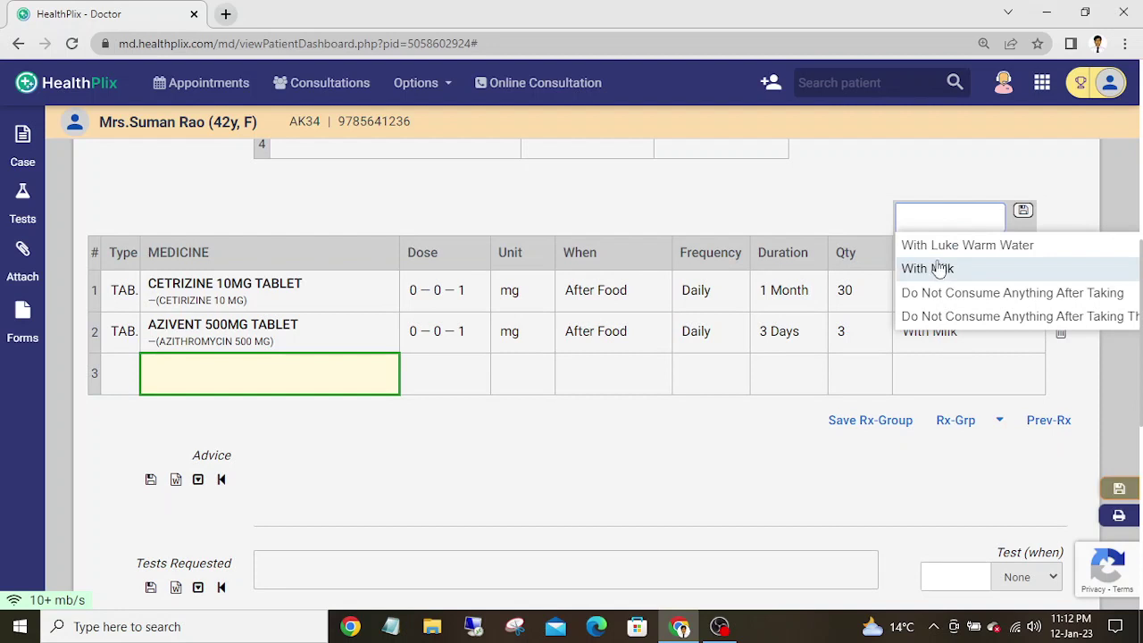
click(939, 248)
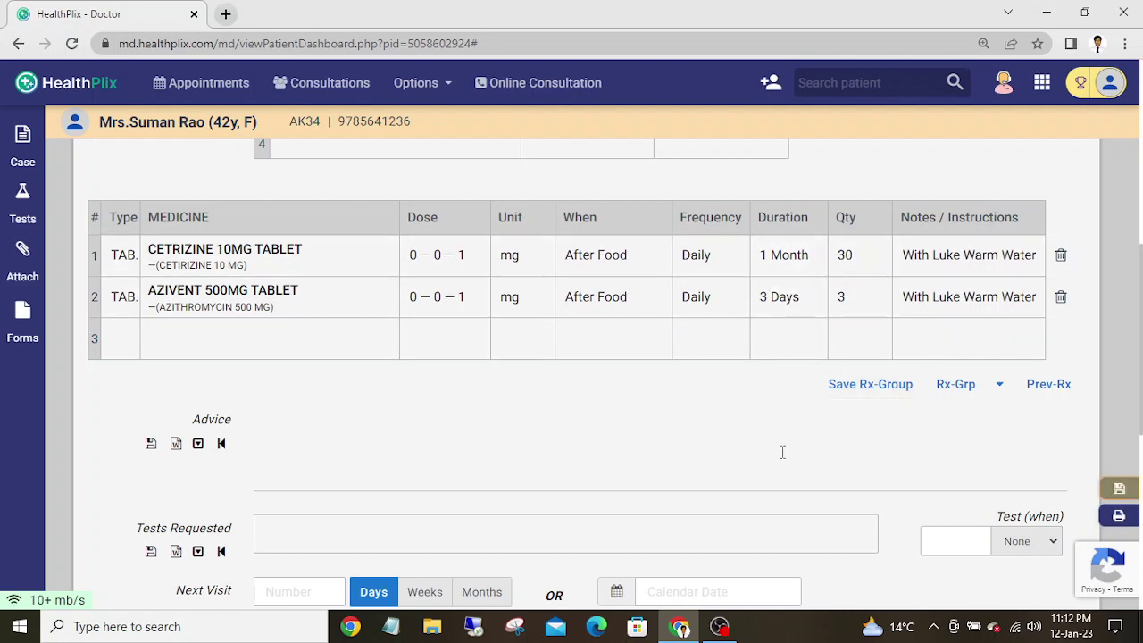
click(851, 397)
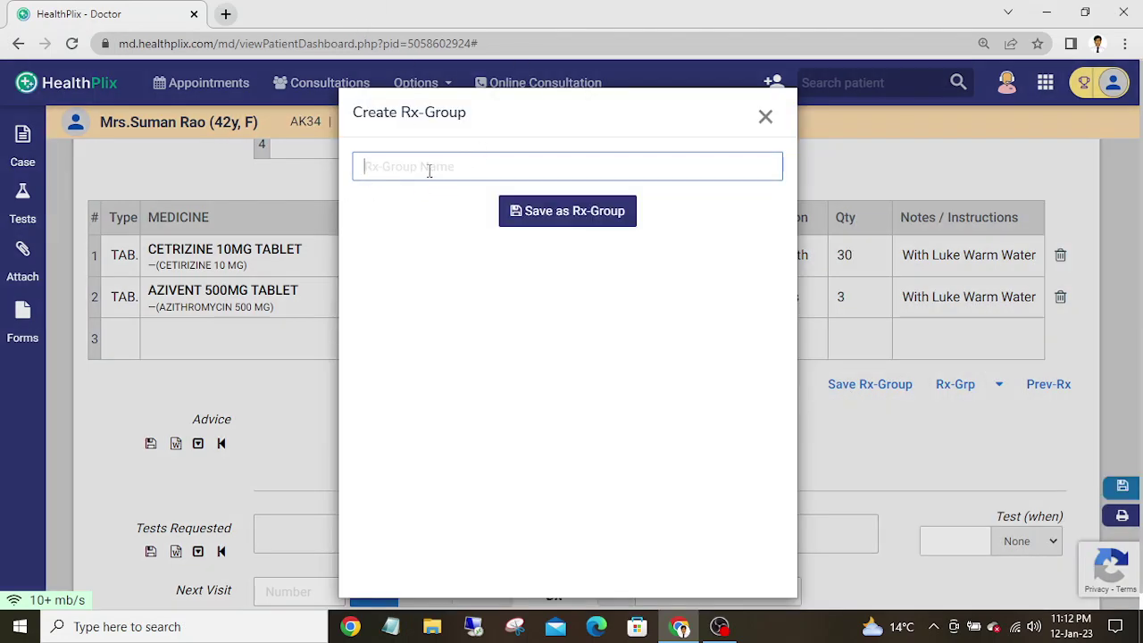
click(764, 118)
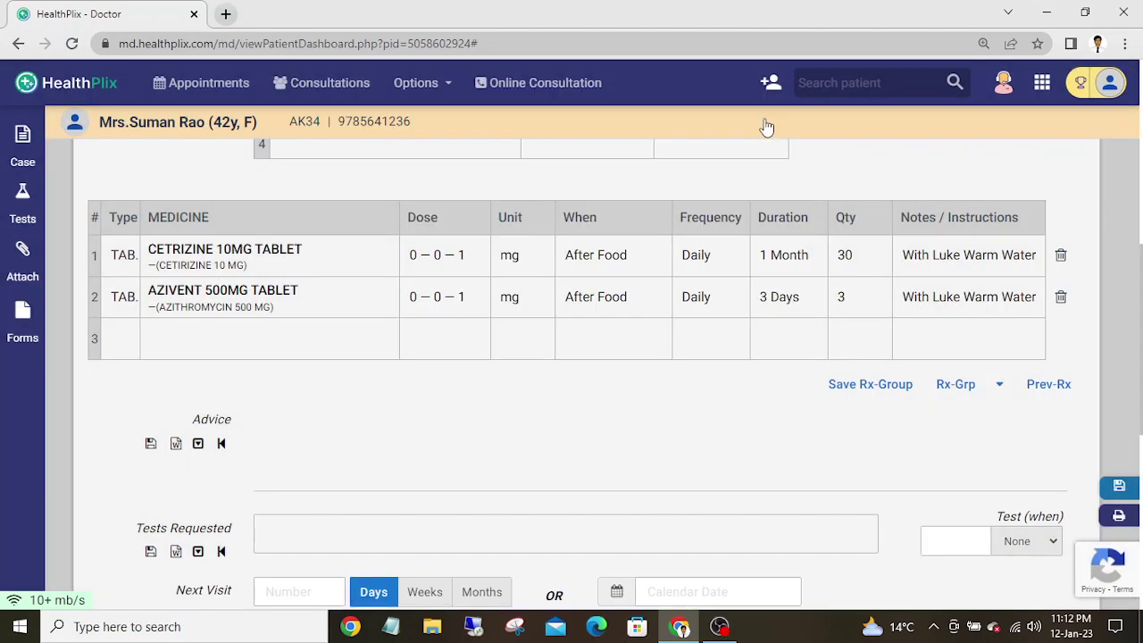
click(1000, 386)
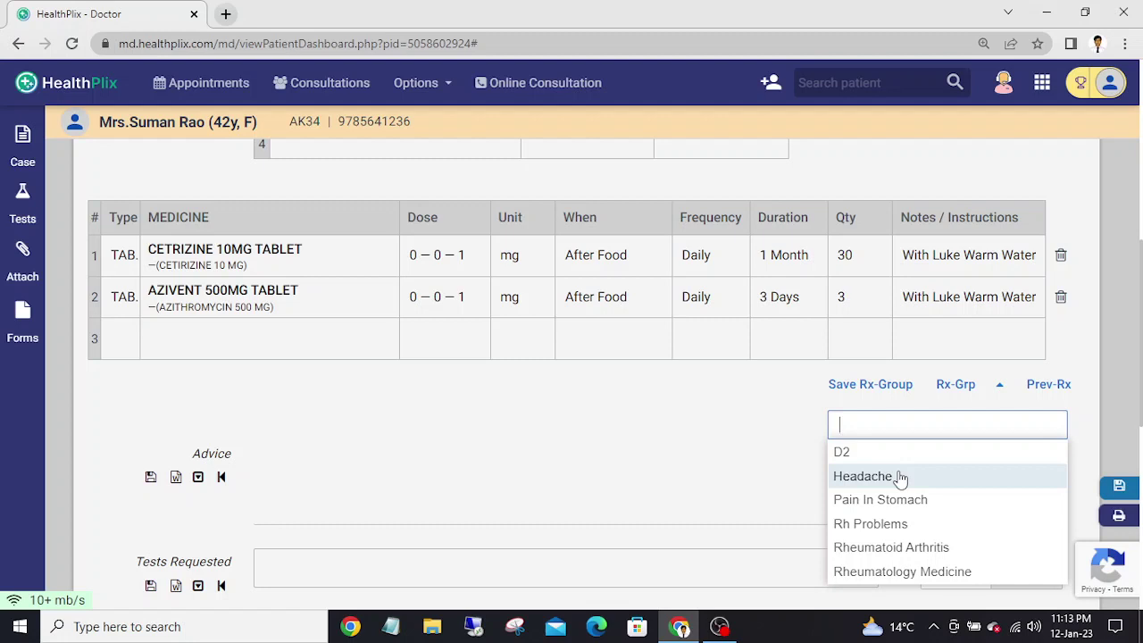
click(899, 477)
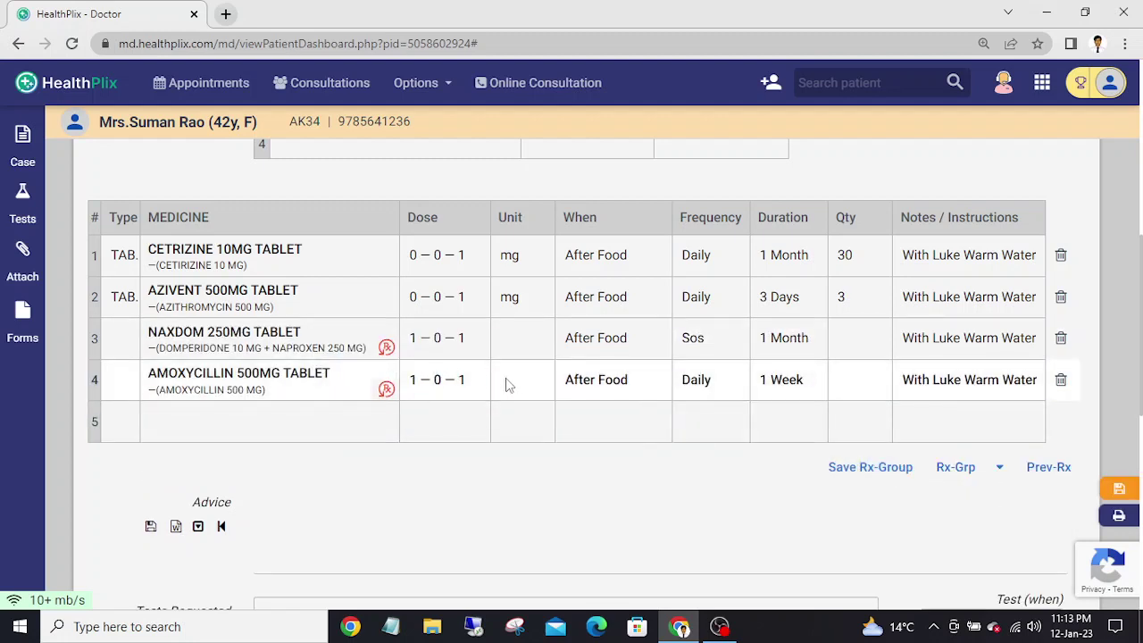
click(1062, 343)
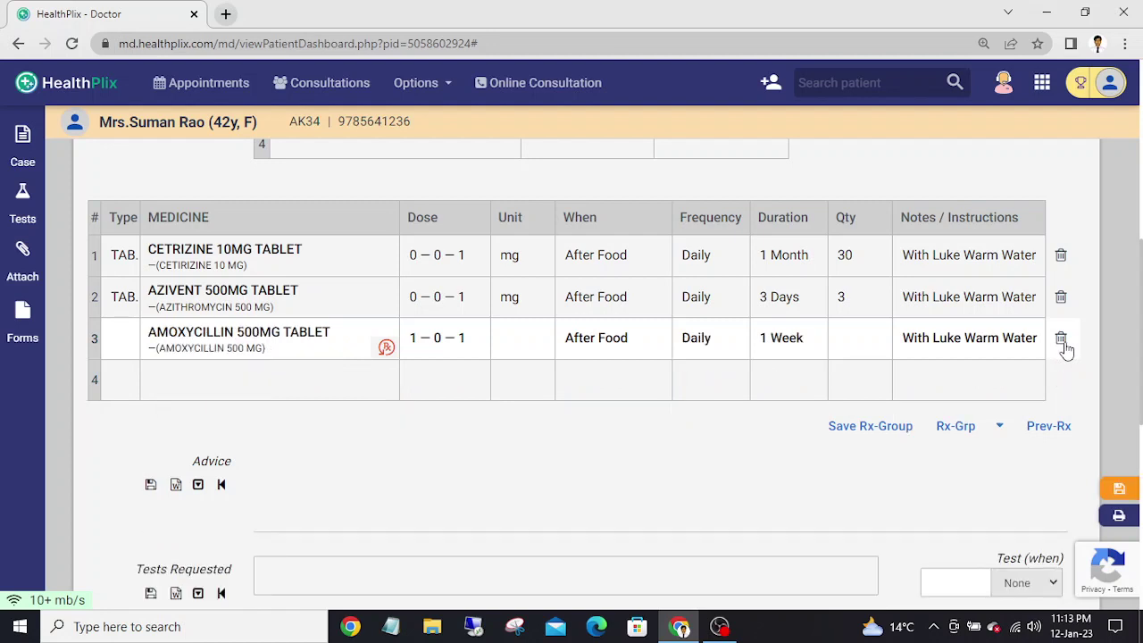
click(1063, 344)
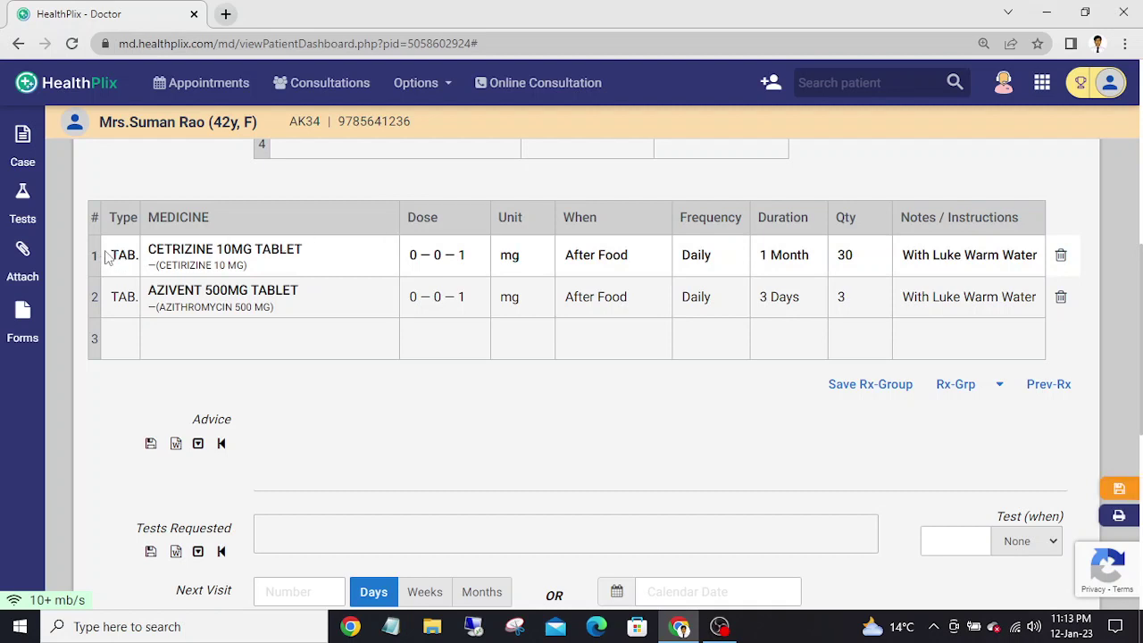
- Move the Cetirizine row below Azivent so Azivent 500mg is listed first
drag(93, 256, 92, 297)
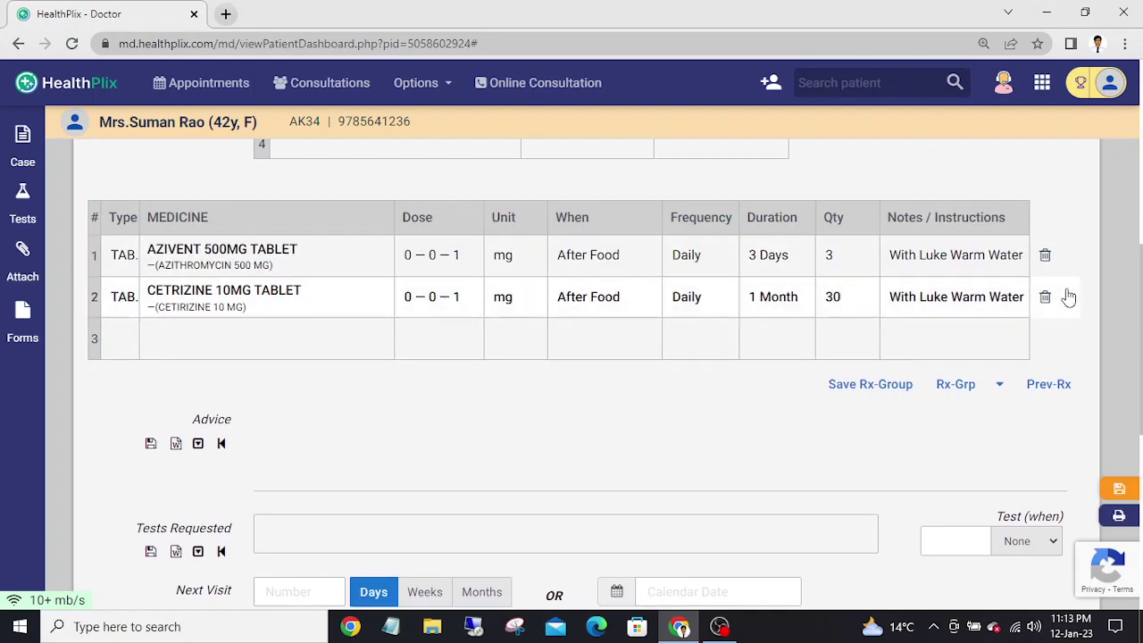
scroll(1140, 287, down, 2)
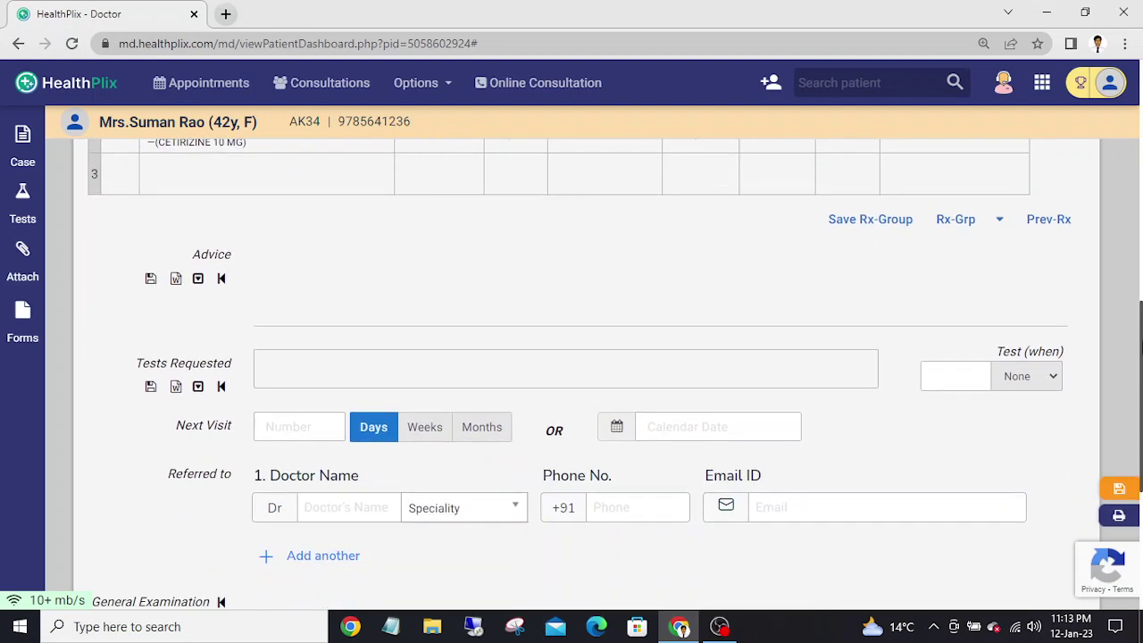
- Type the advice 'Eat light food, low cholesterol', correcting the misspellings
click(356, 284)
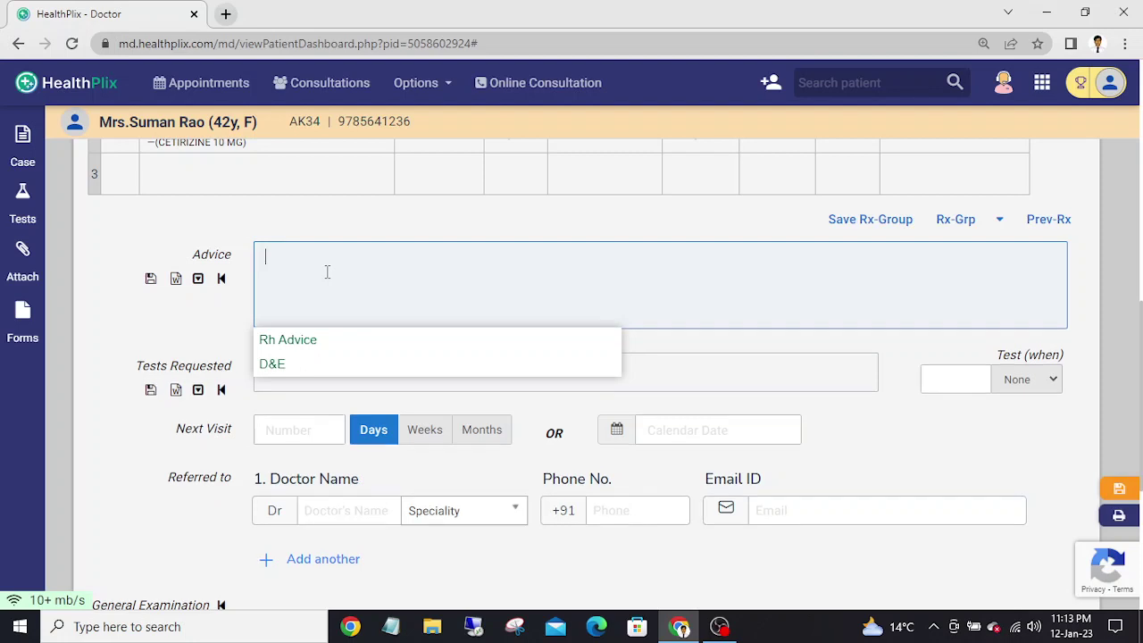
text(E)
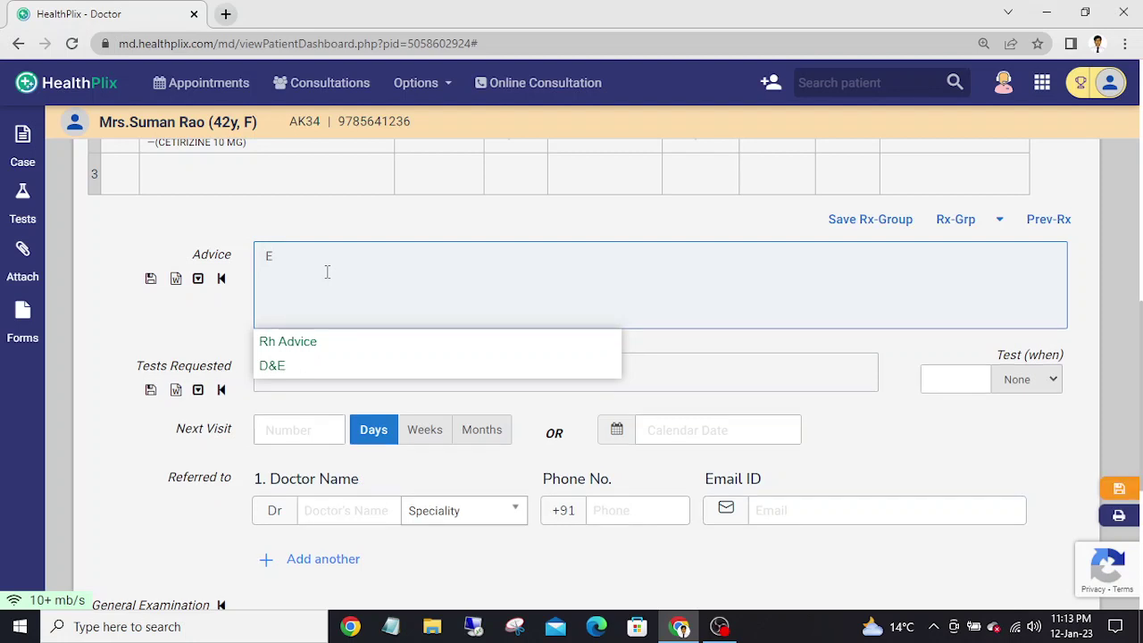
text(at )
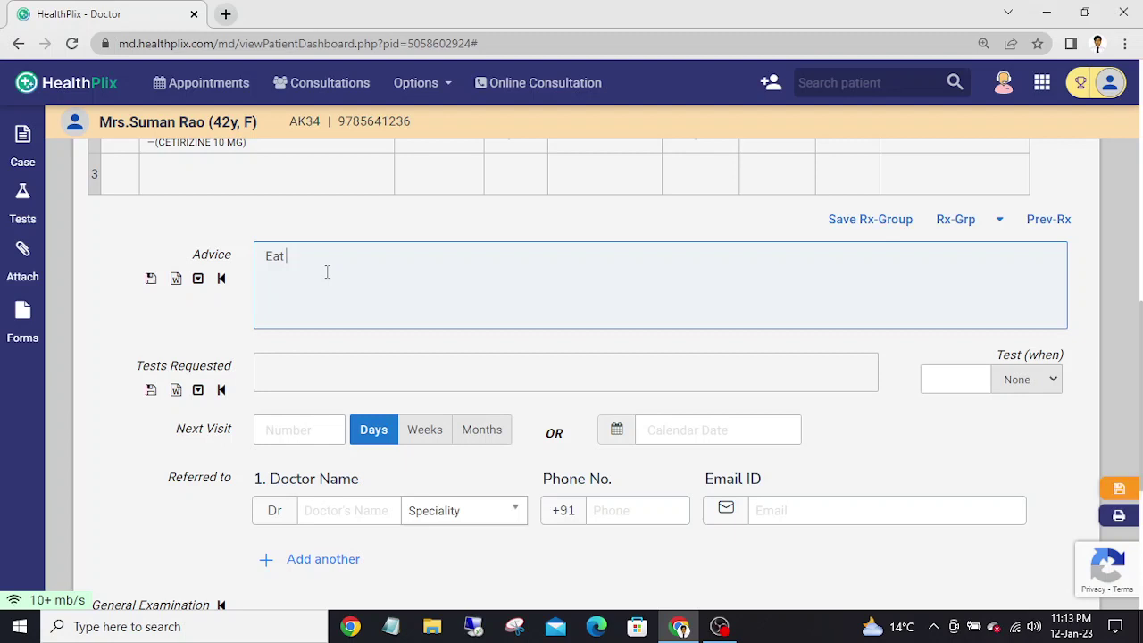
text(light food)
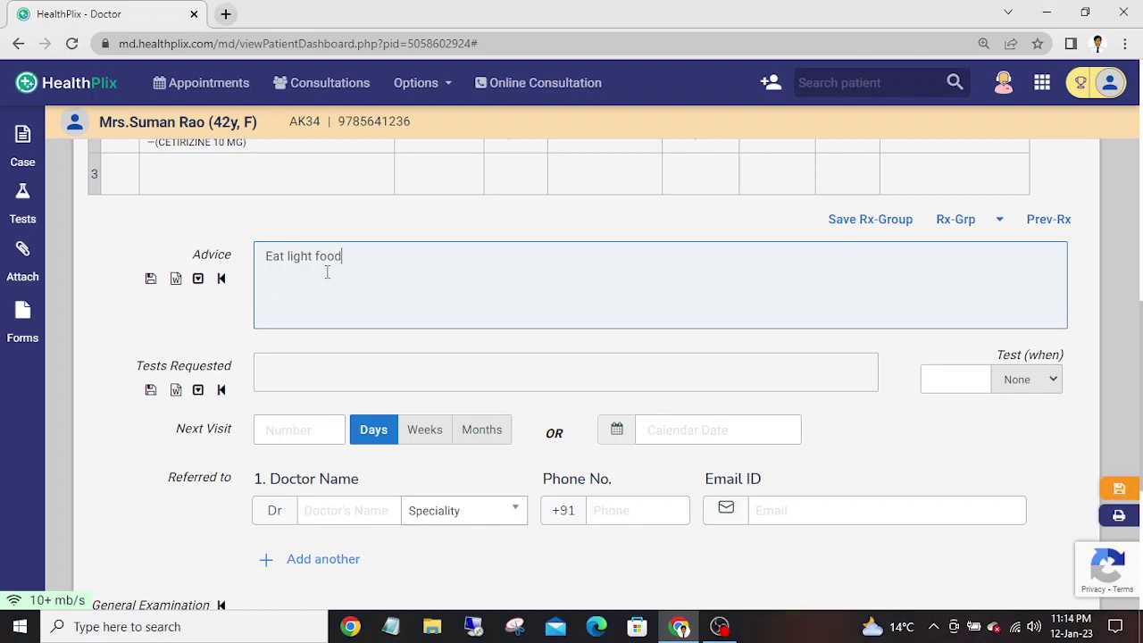
text(, )
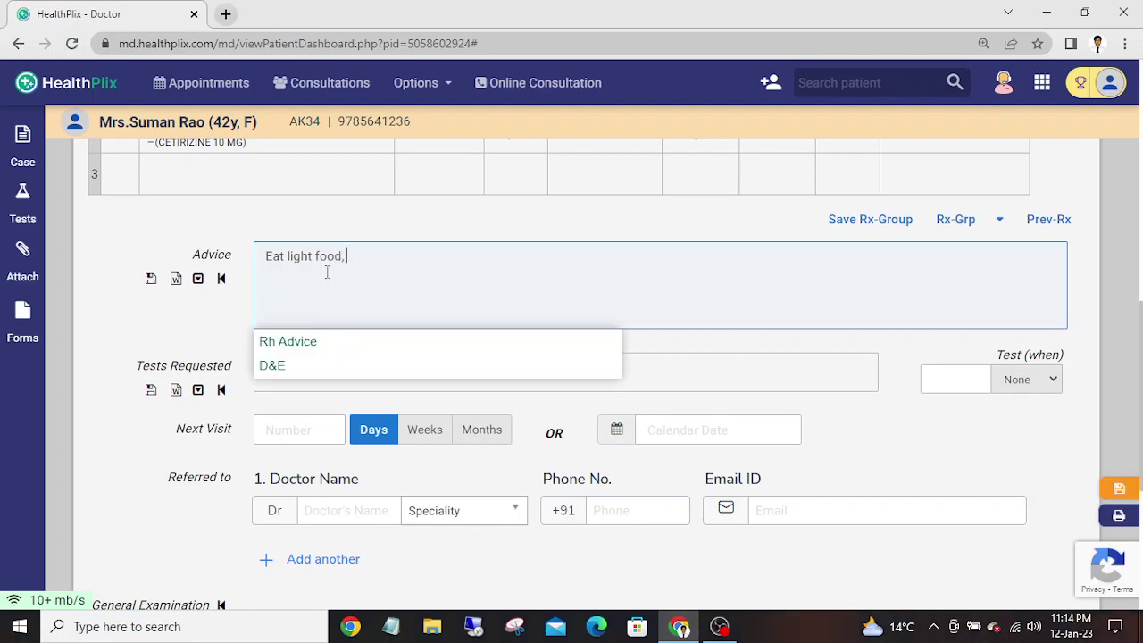
text(low chi)
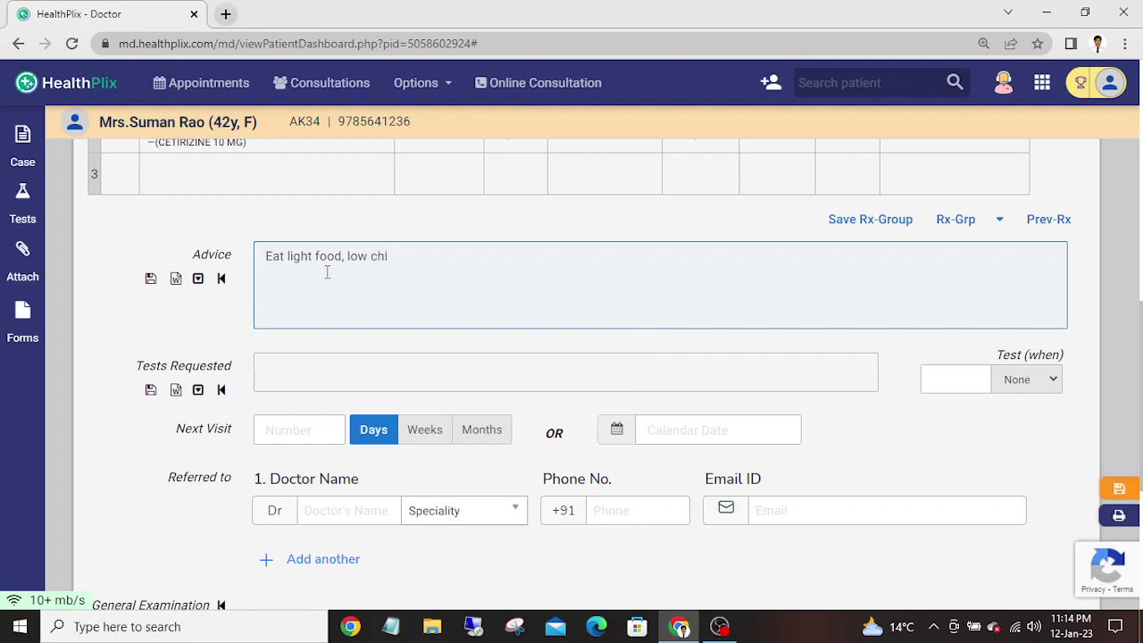
key(BackSpace)
text(olestrol)
key(BackSpace)
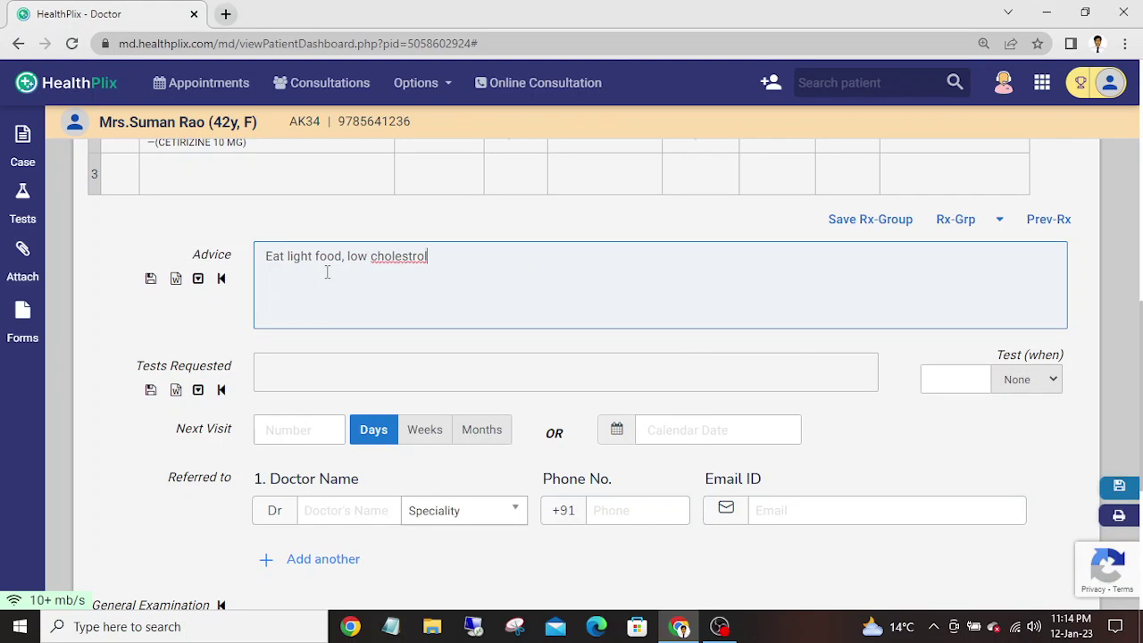
key(BackSpace)
text(l)
key(BackSpace)
key(BackSpace)
key(BackSpace)
key(BackSpace)
key(BackSpace)
key(BackSpace)
key(BackSpace)
key(BackSpace)
text(holestrol)
key(BackSpace)
key(BackSpace)
key(BackSpace)
key(BackSpace)
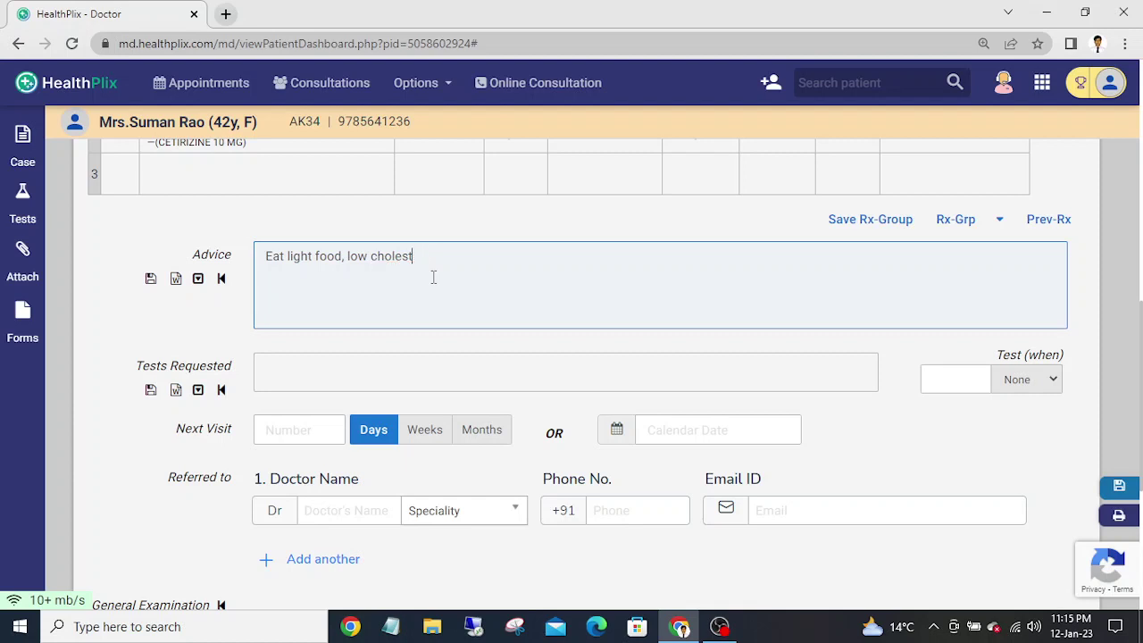
text(erol)
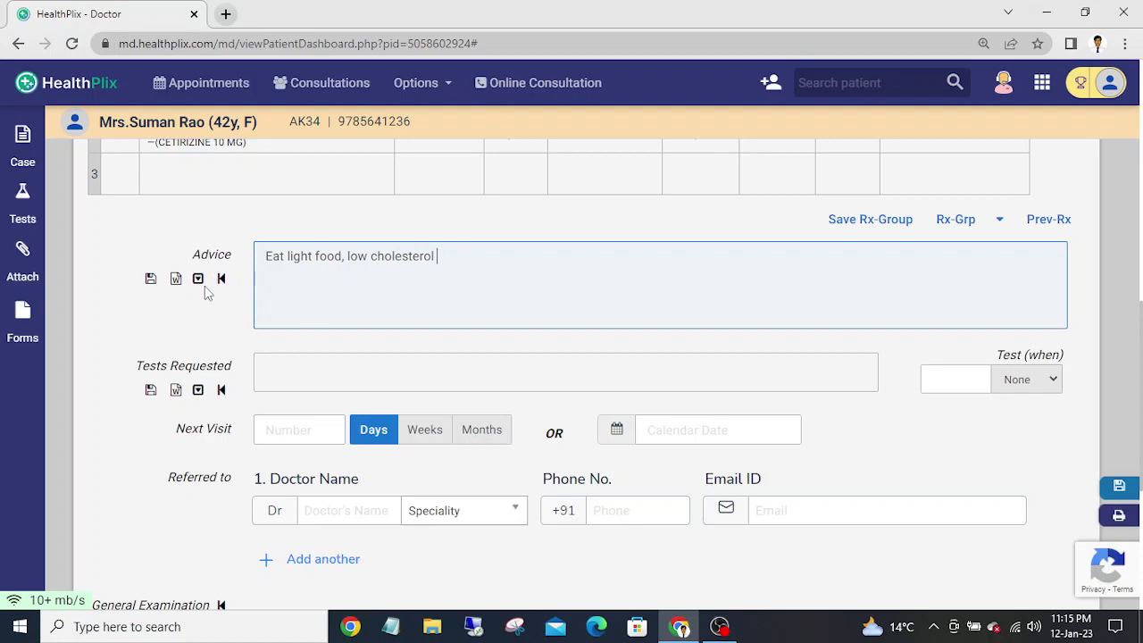
- Try the saved advice suggestions, including Low Sugar Diet, Regular Exercise and Rh Advice
click(198, 278)
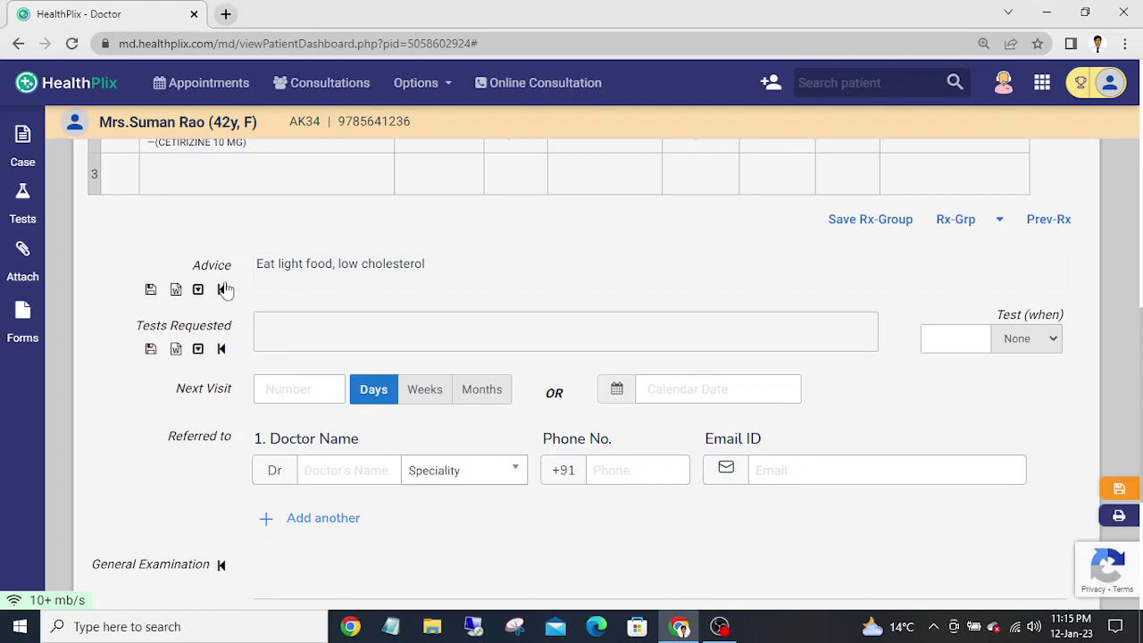
click(282, 278)
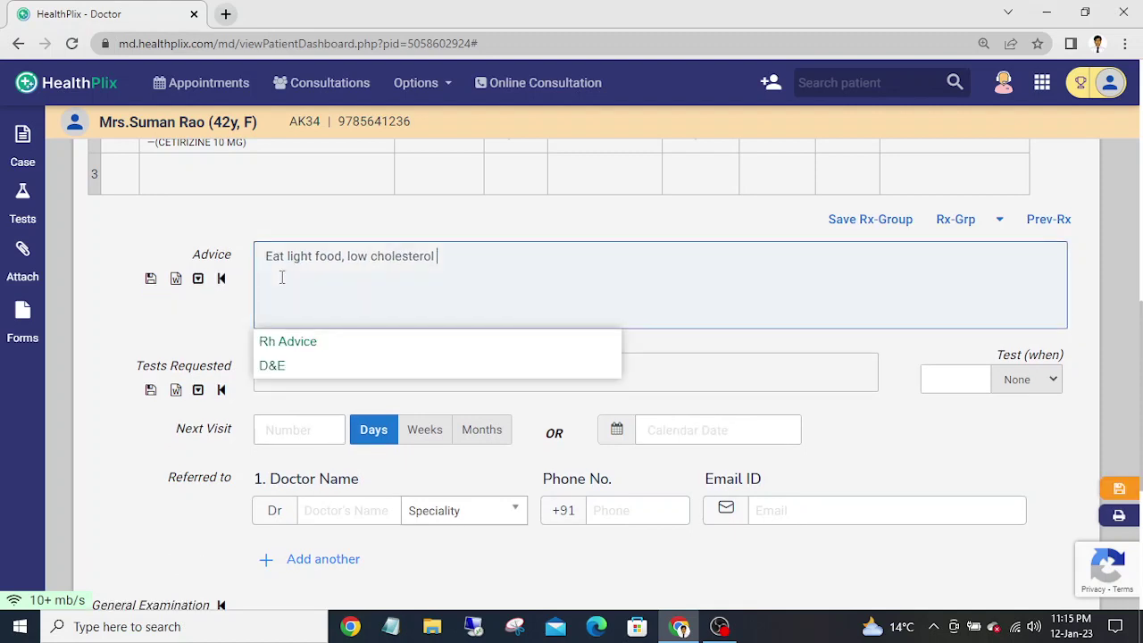
click(305, 375)
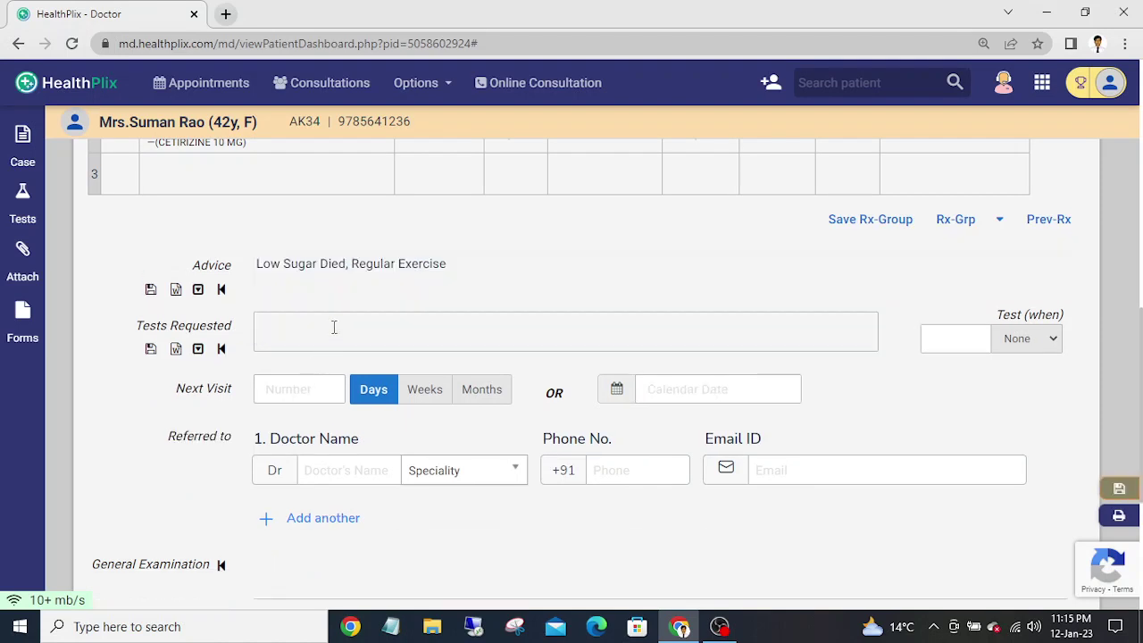
click(325, 289)
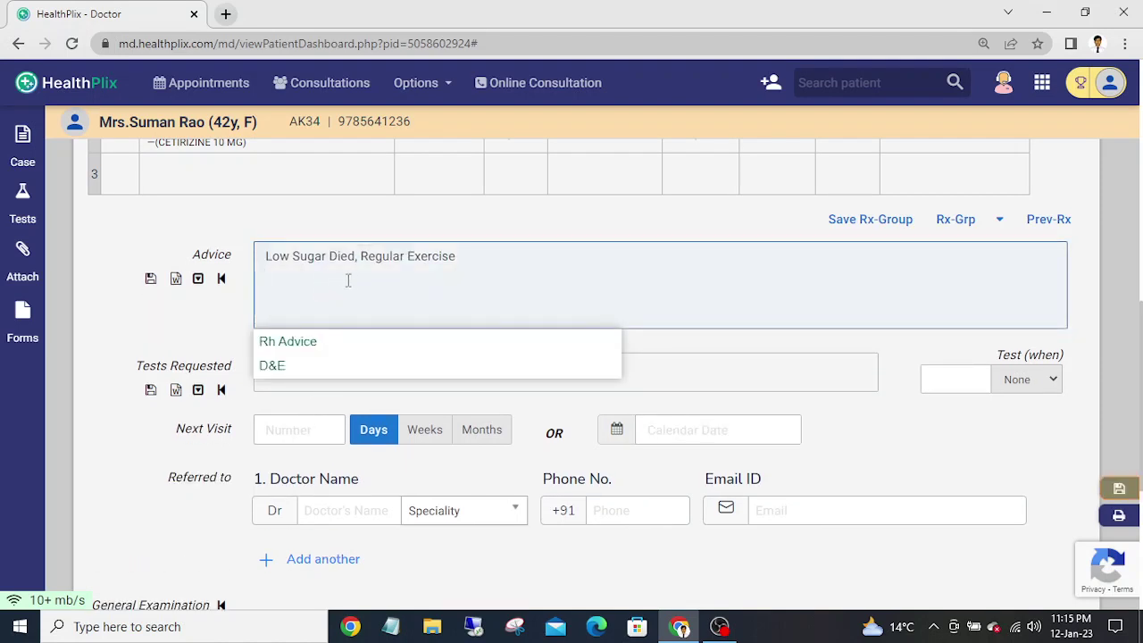
click(485, 258)
key(Up)
key(Up)
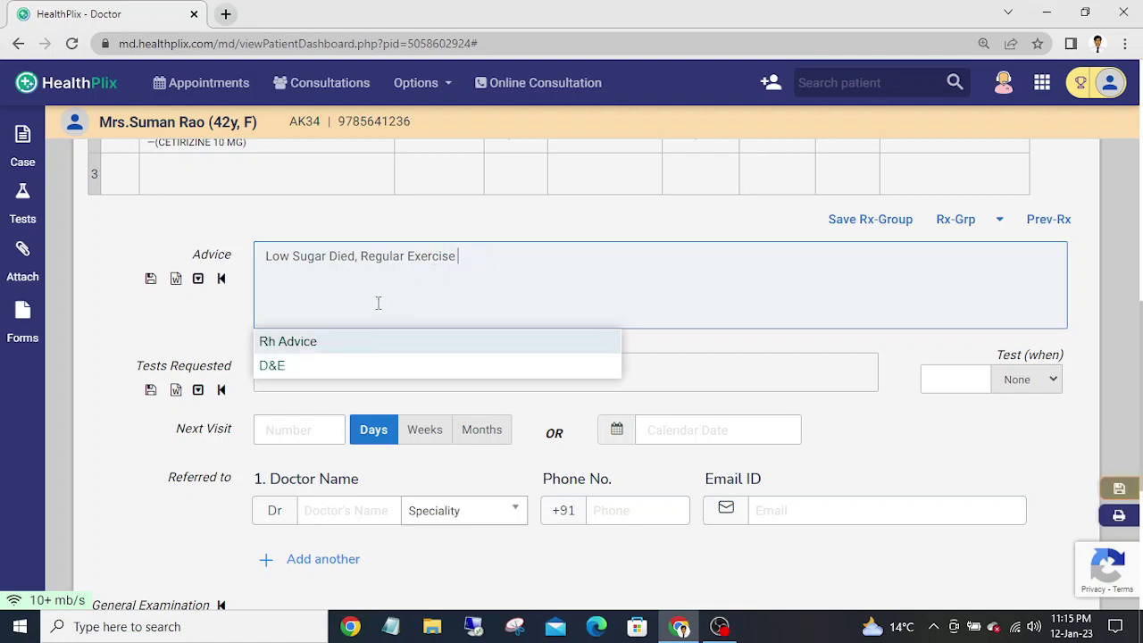
click(291, 340)
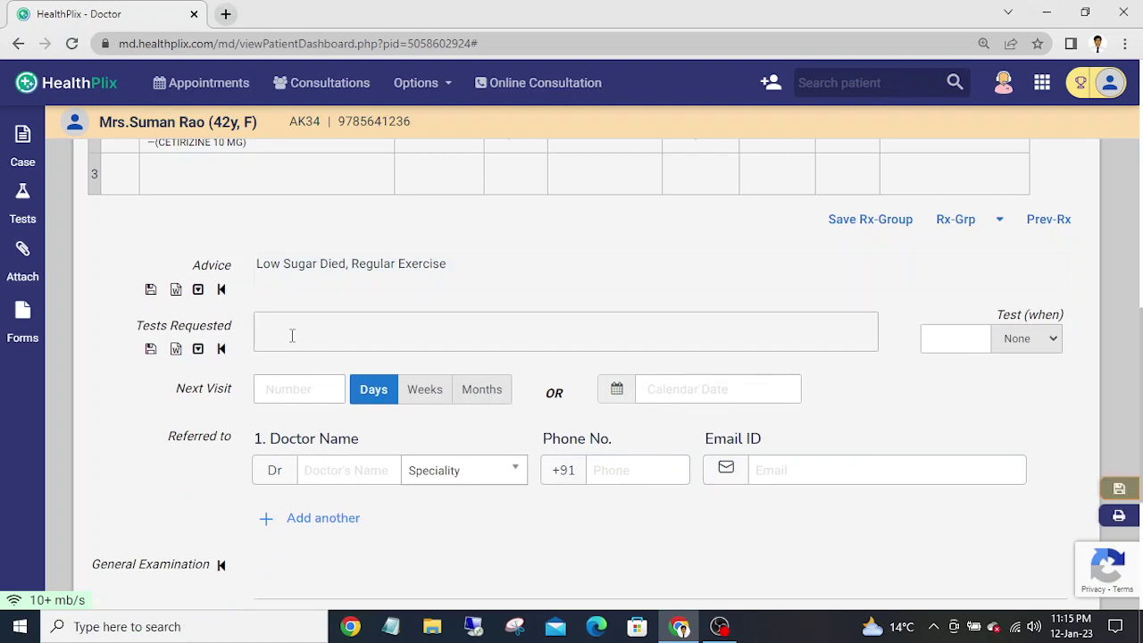
click(309, 256)
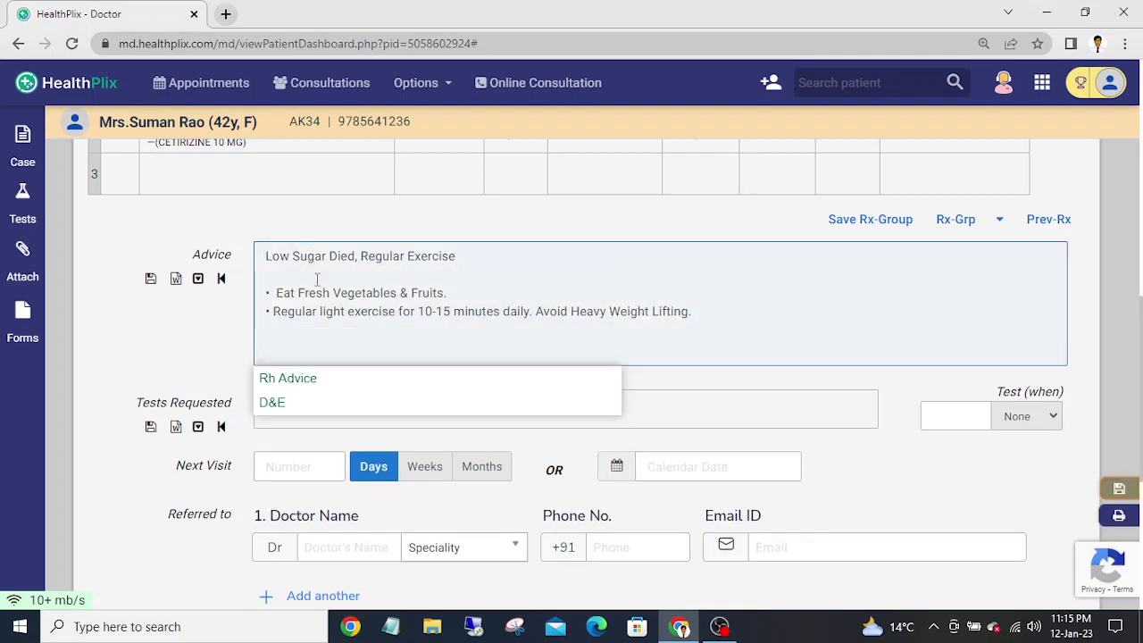
key(Up)
key(Up)
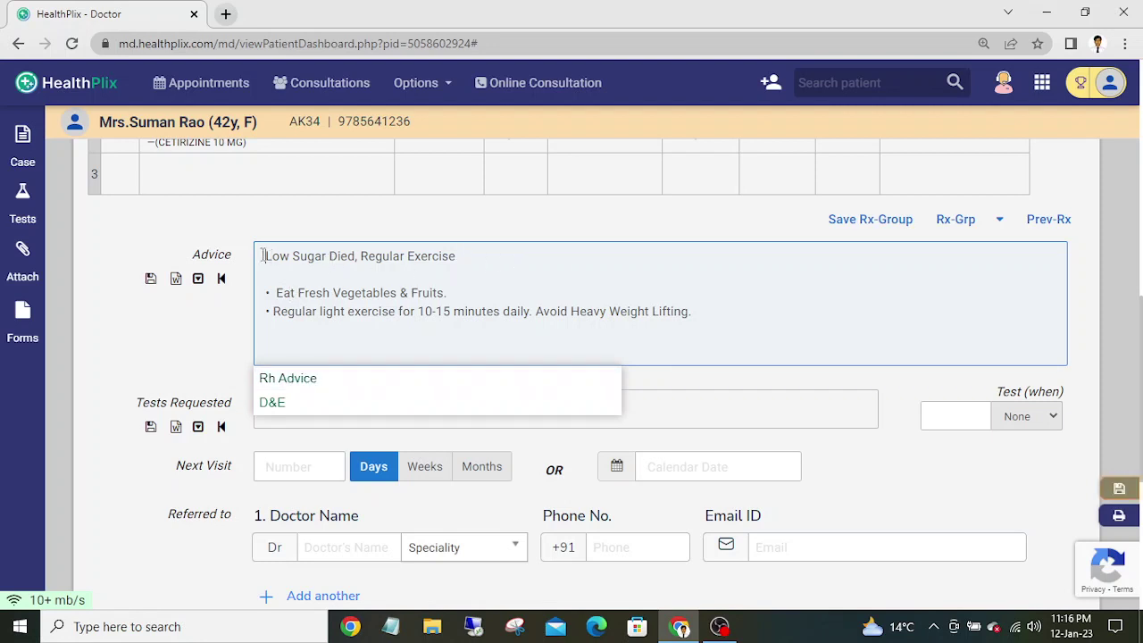
key(Up)
key(Up)
key(Up)
click(656, 390)
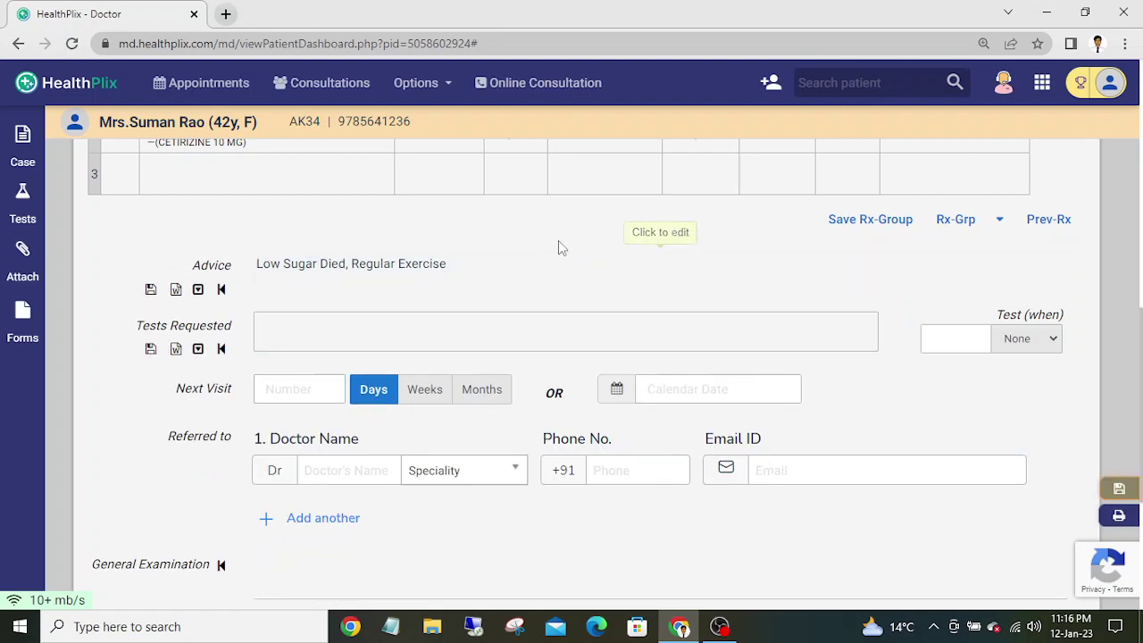
- Clear the Advice text and replace it with the two Rh Advice bullets
click(556, 272)
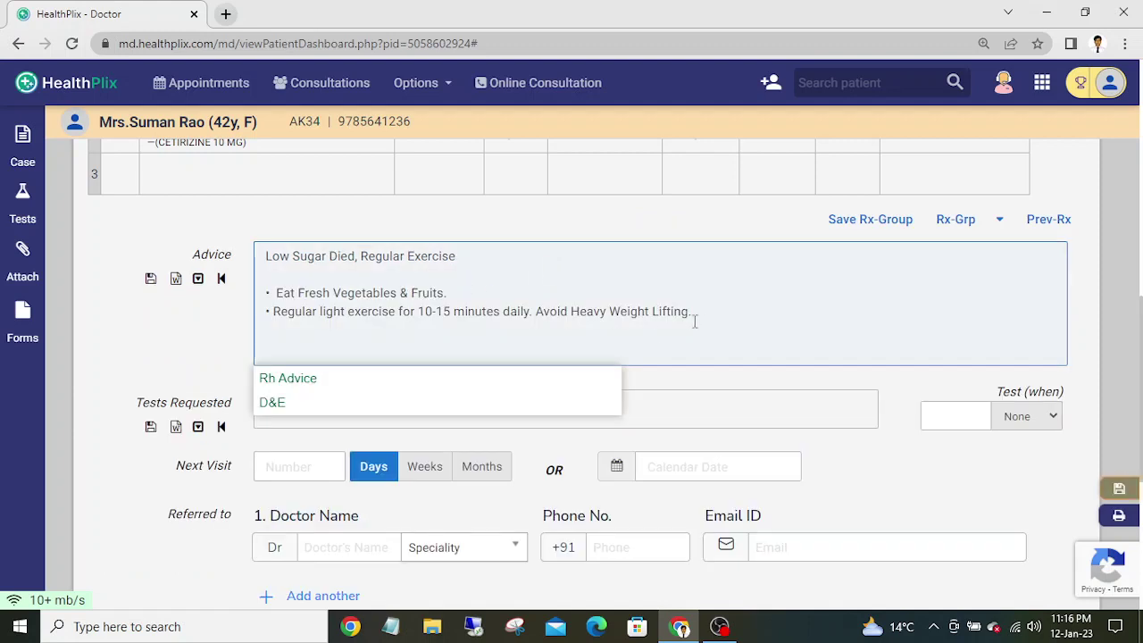
drag(694, 318, 200, 165)
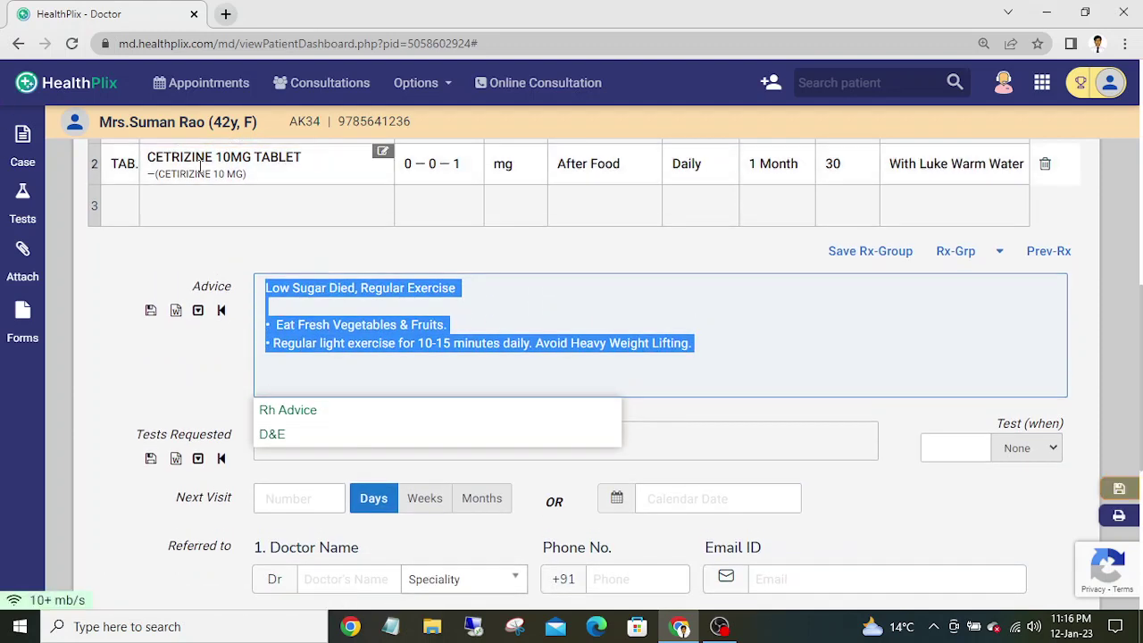
key(BackSpace)
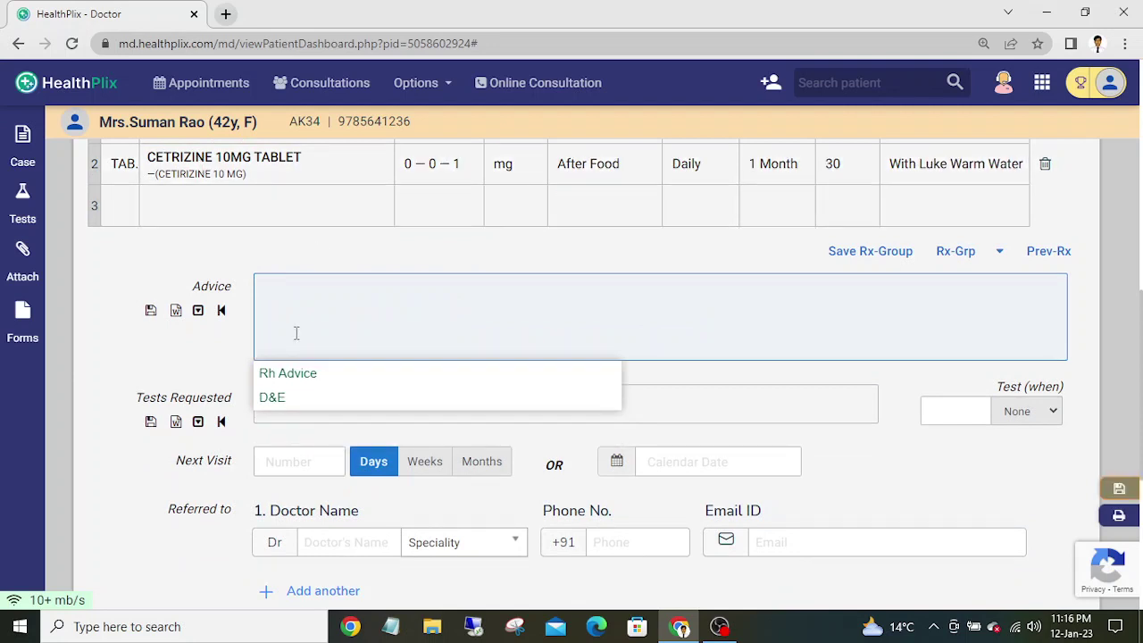
click(286, 393)
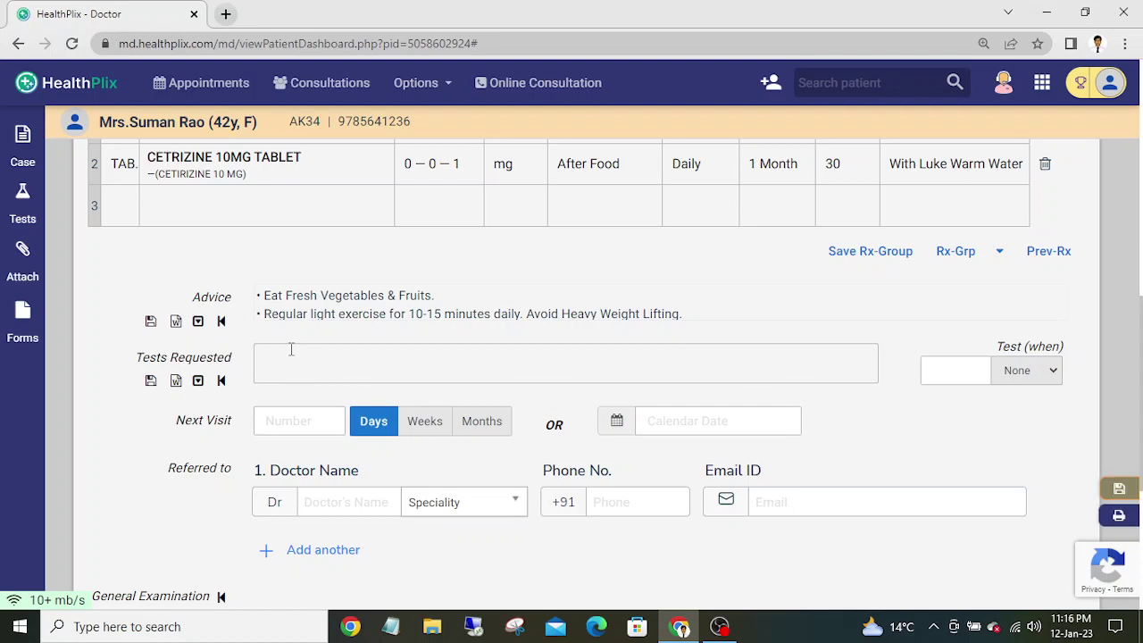
- Add CBC and ESR as requested tests from the suggestions
click(291, 349)
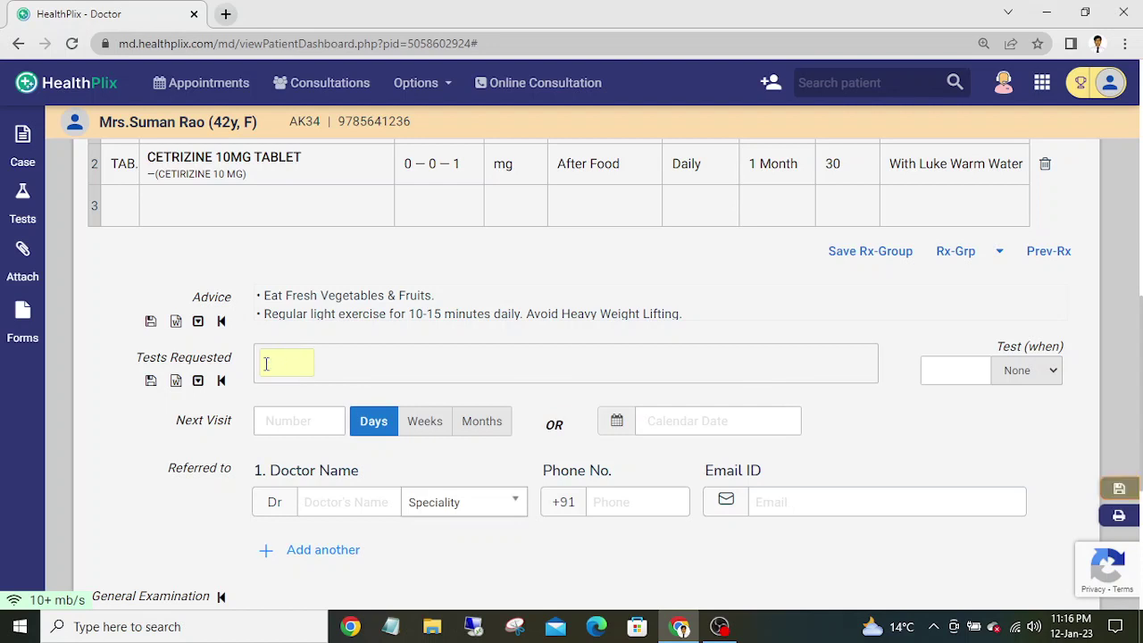
text(c)
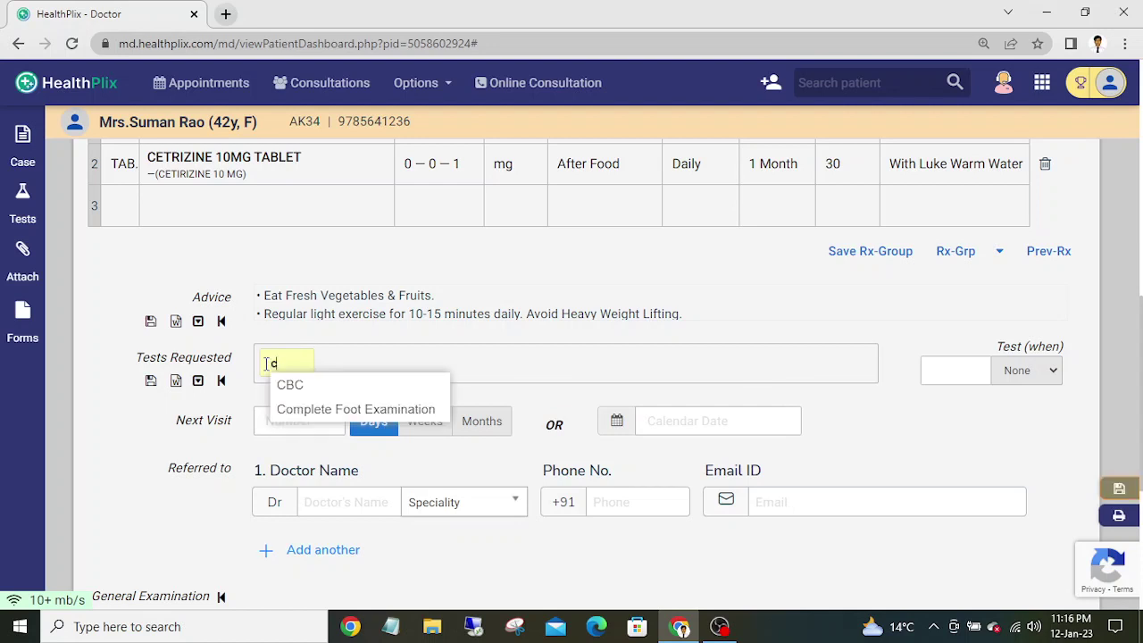
key(Down)
key(Return)
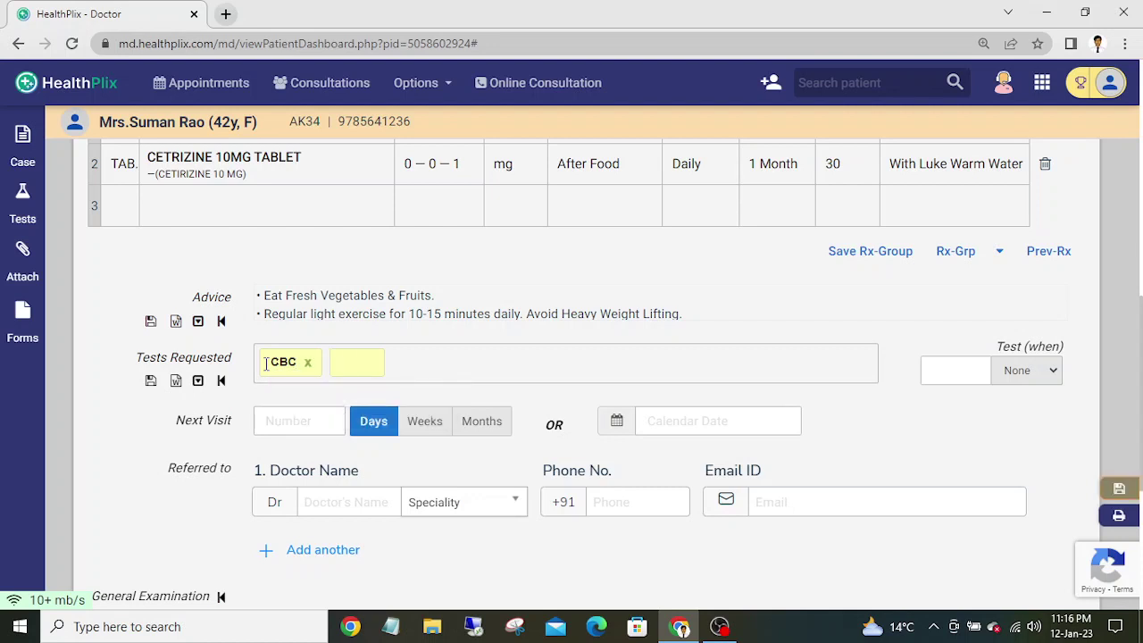
text(e)
key(Down)
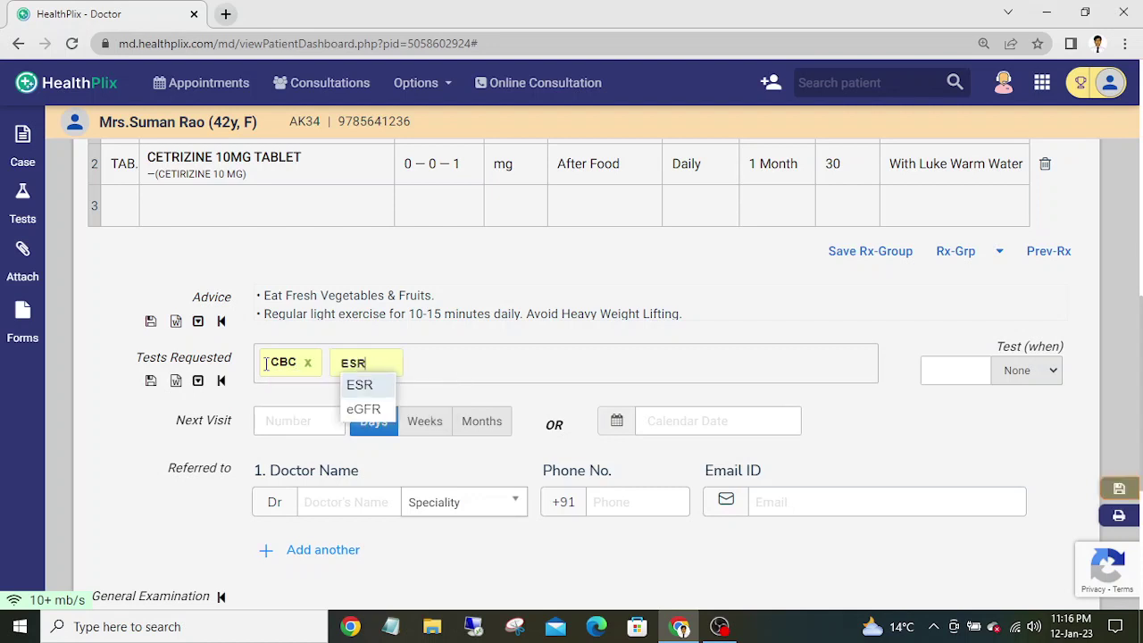
key(Return)
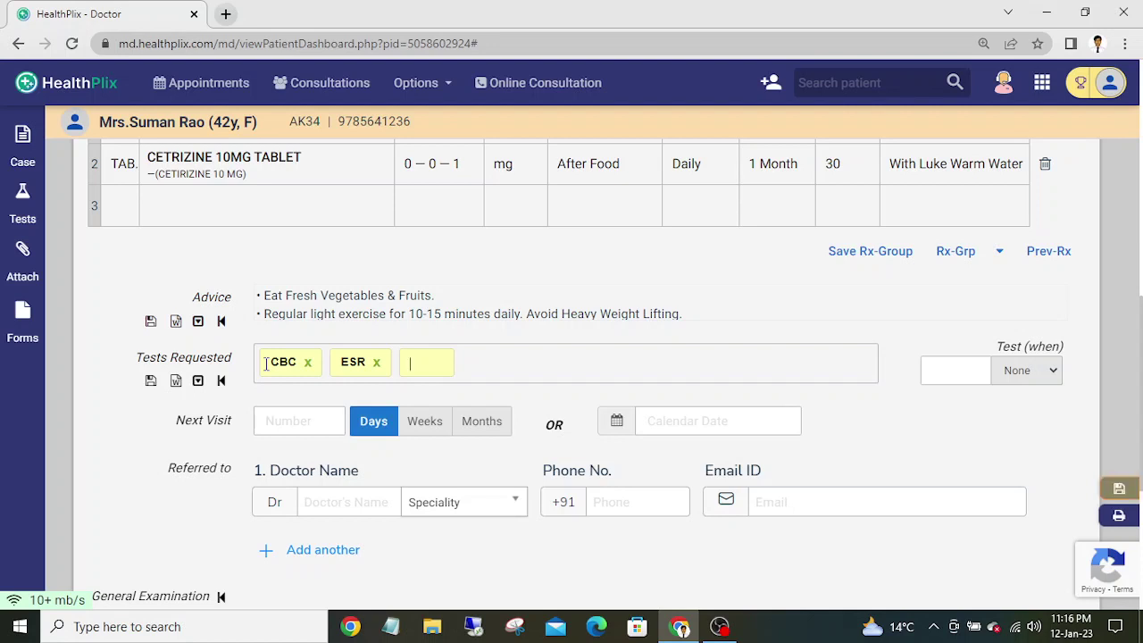
- Add RBS as the third requested test
text(A)
key(BackSpace)
text(A)
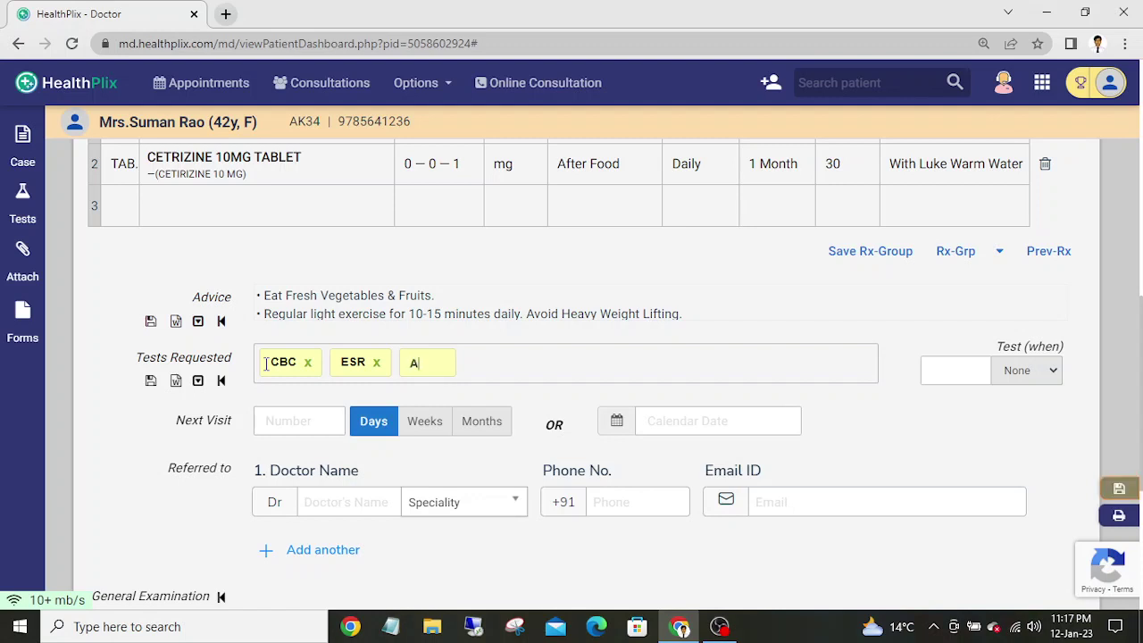
key(BackSpace)
text(R)
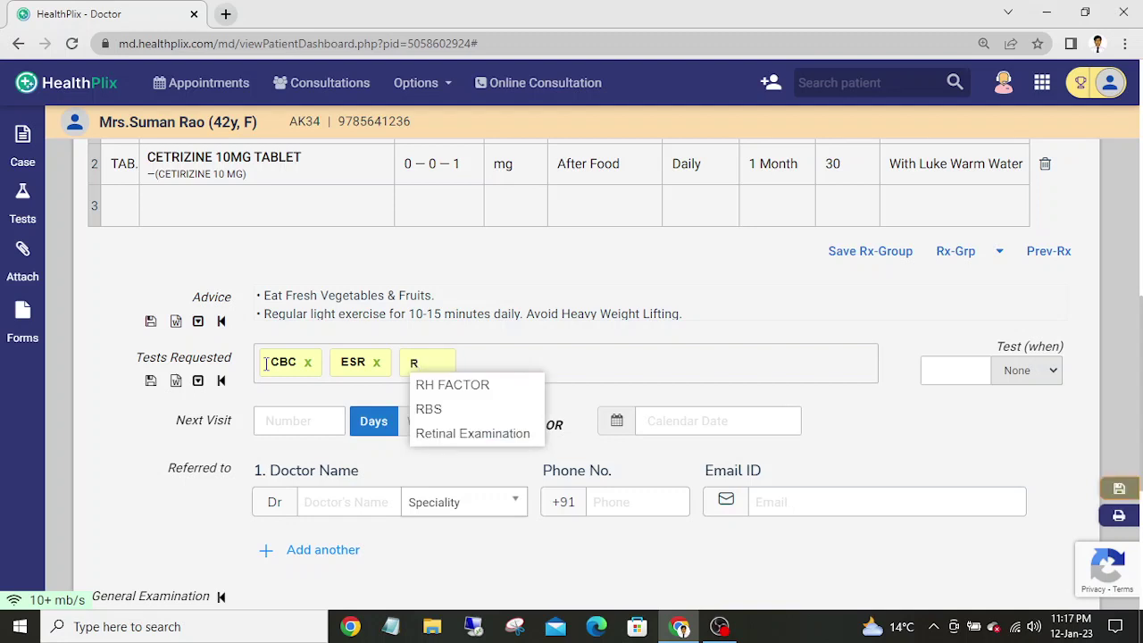
key(Down)
key(Down)
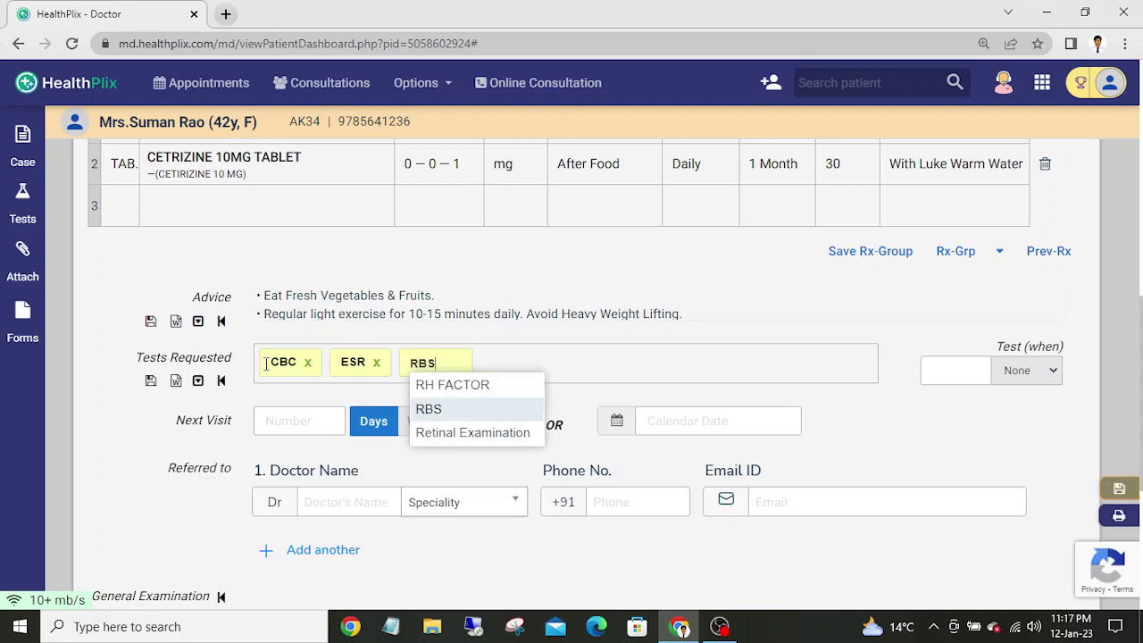
key(Return)
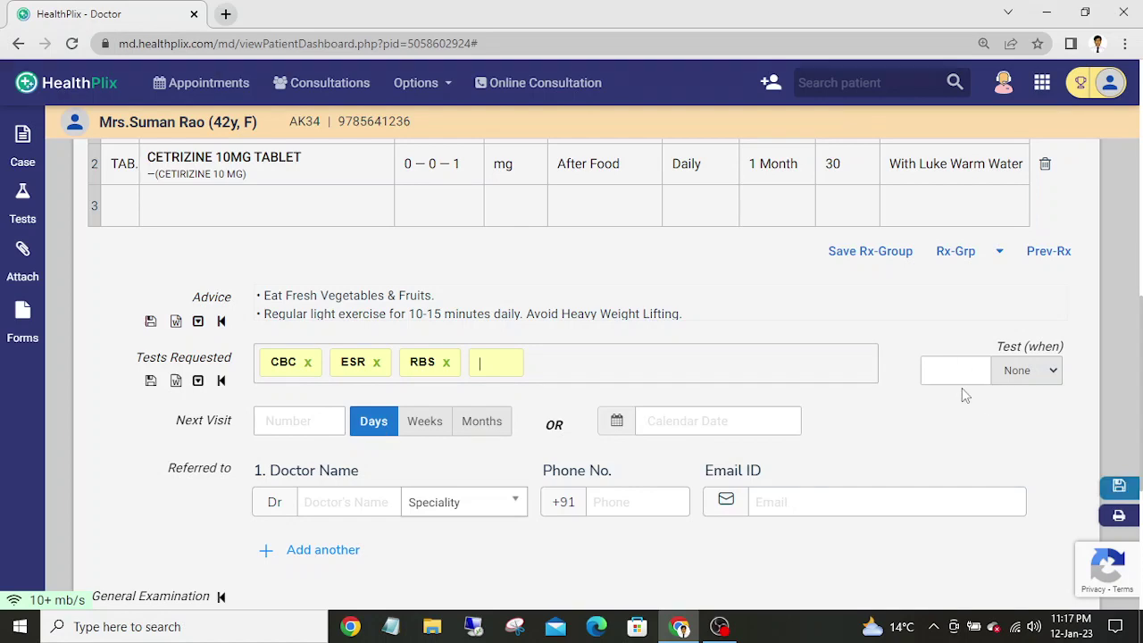
- Set the CBC, ESR and RBS tests to be done ASAP, then scroll back to the medicines
click(1025, 378)
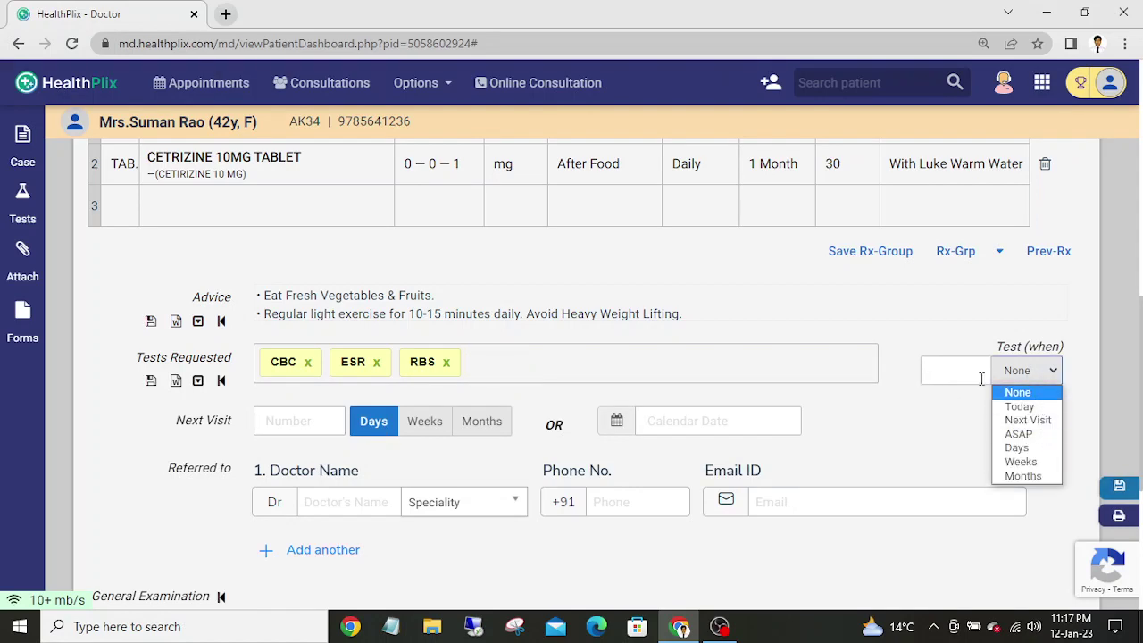
click(1018, 434)
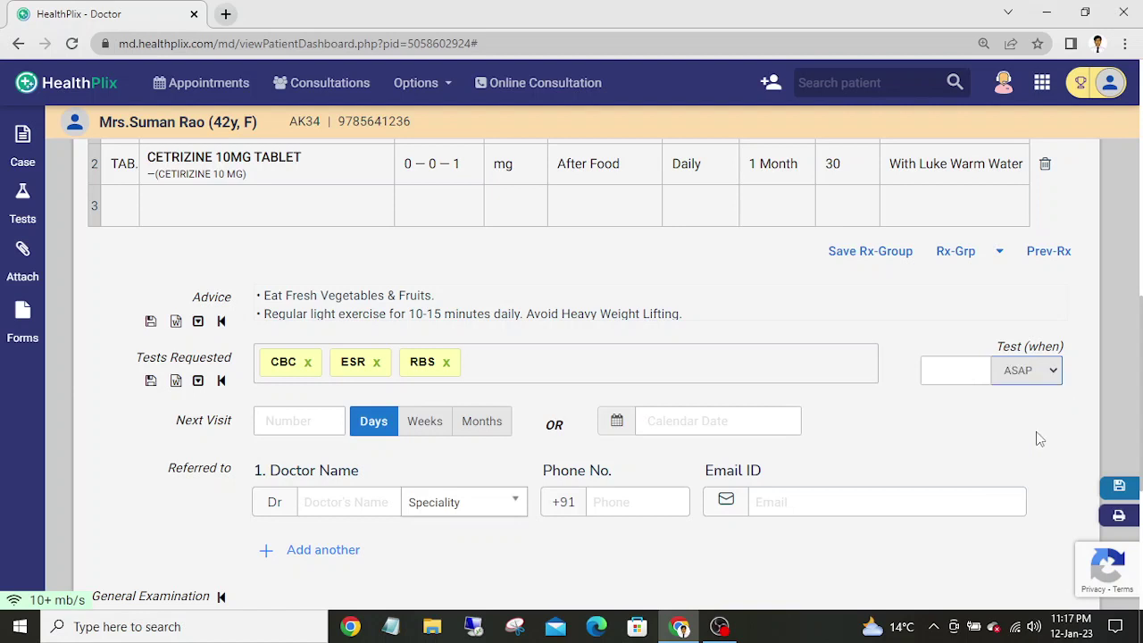
click(950, 374)
click(906, 421)
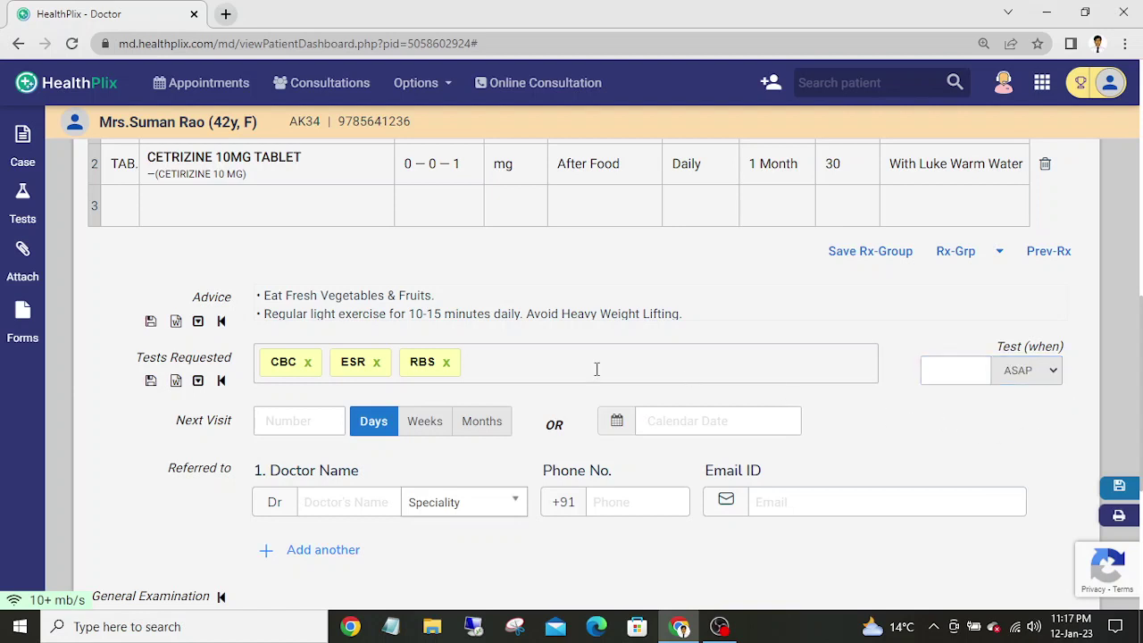
click(303, 421)
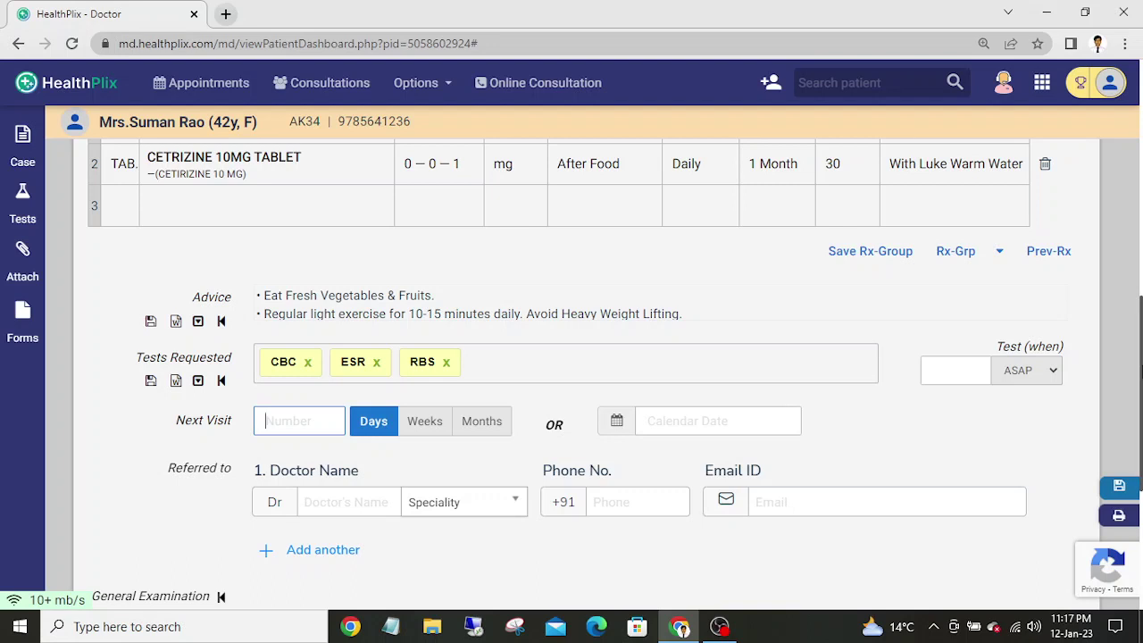
drag(1141, 373, 1140, 415)
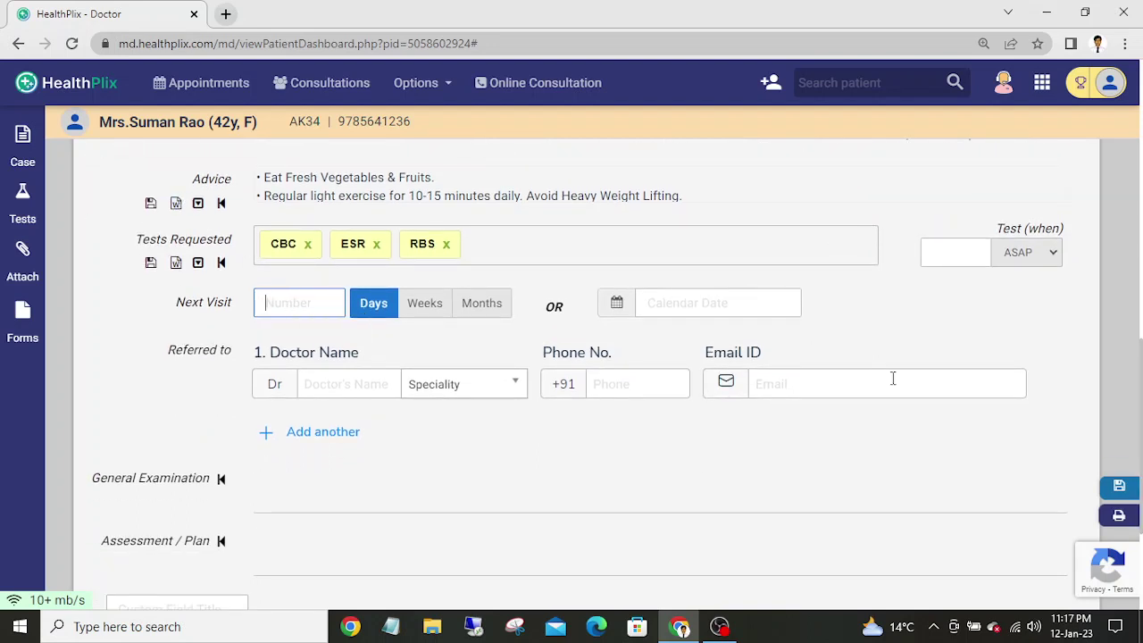
drag(1141, 411, 1141, 303)
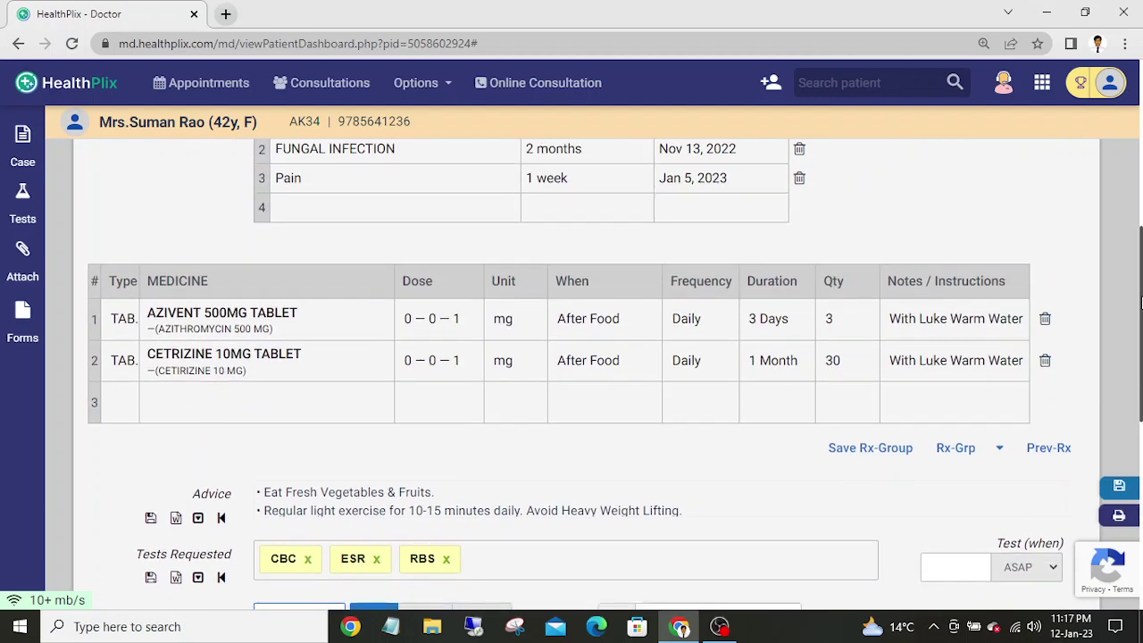
- Set the duration of all medicines to 3 days, then scroll down to the referral section
click(772, 290)
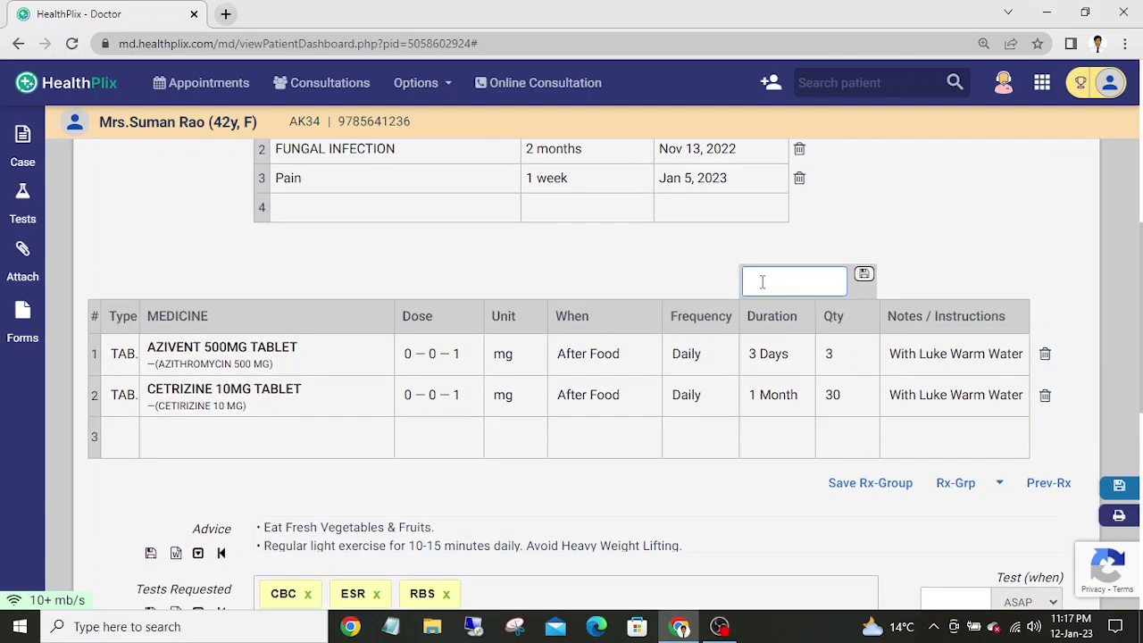
text(3)
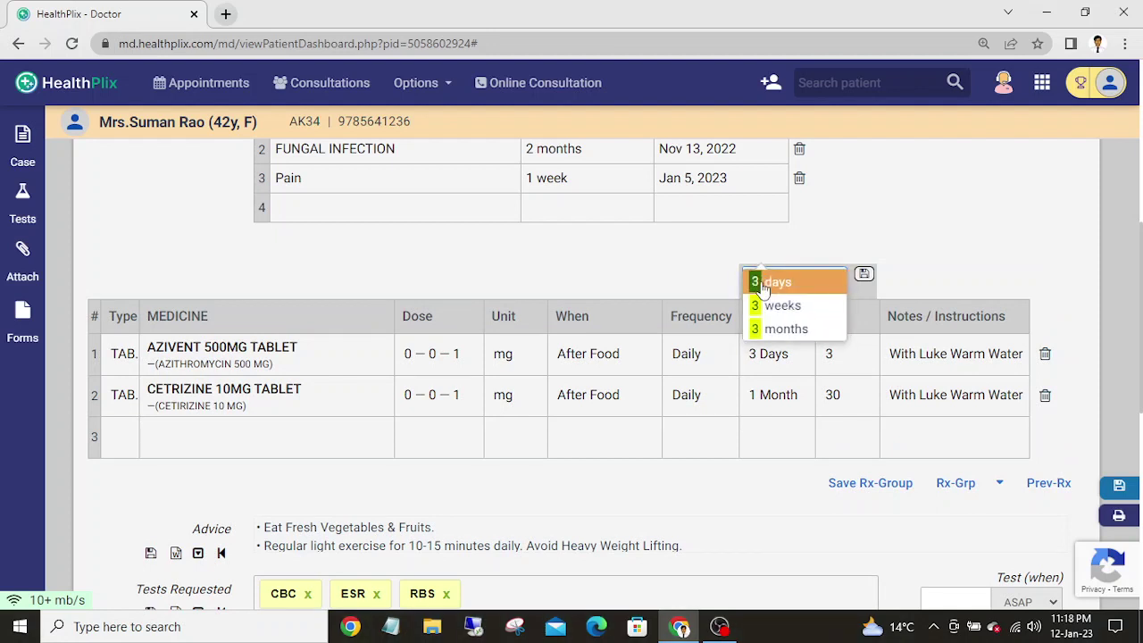
click(781, 294)
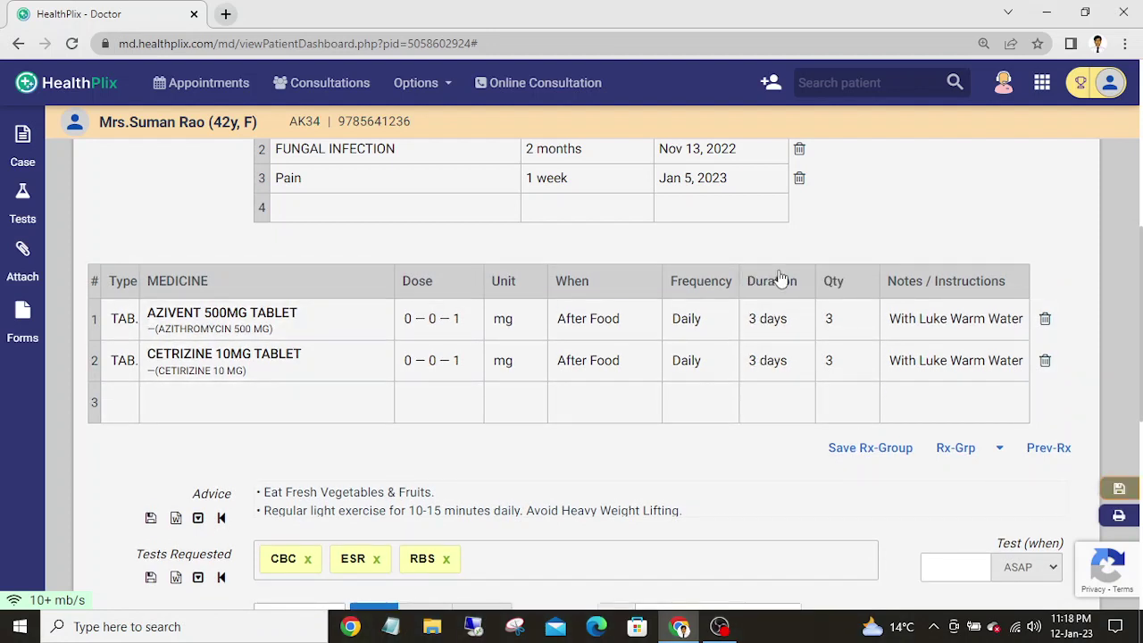
drag(1141, 284, 1141, 377)
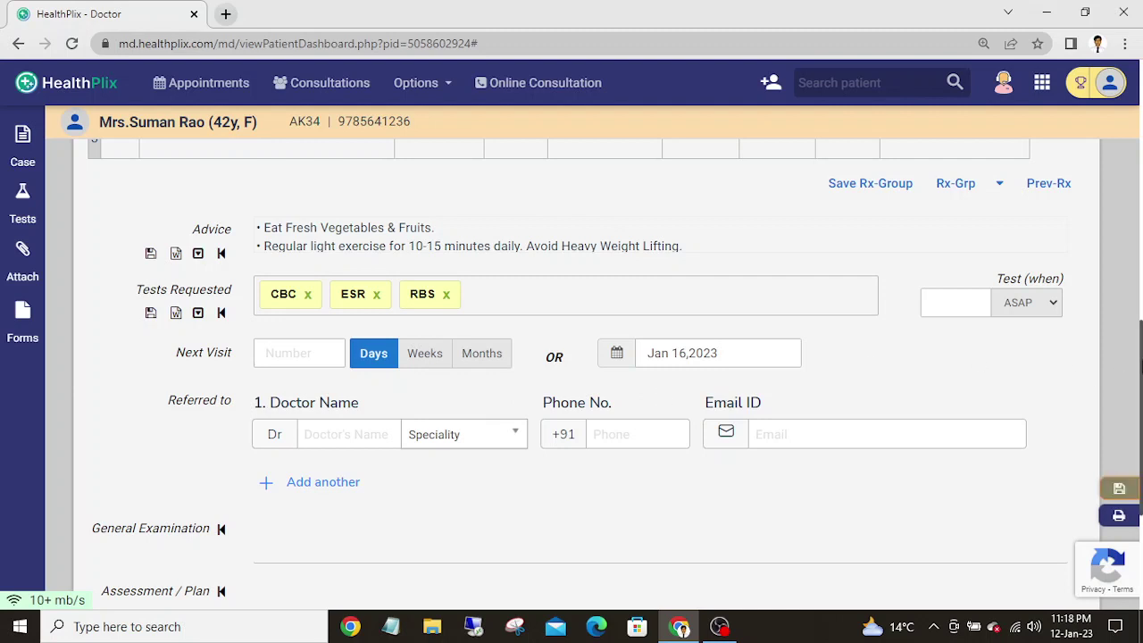
scroll(1130, 380, down, 1)
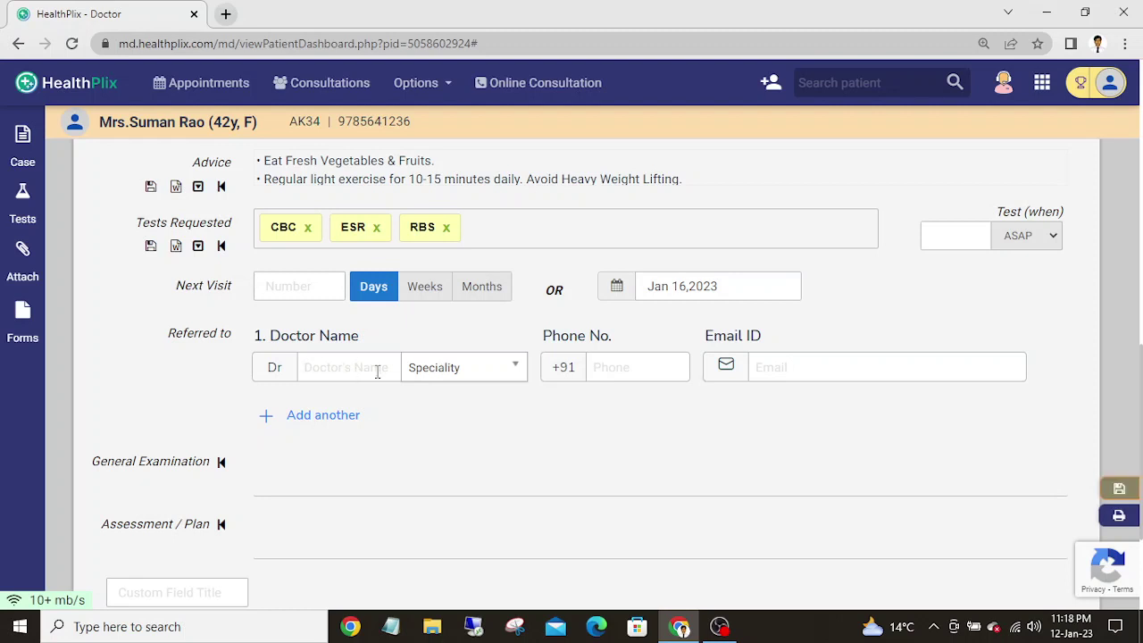
- Fill the referral with the Diabetologist suggestion, adding the doctor's name and phone number
text(r)
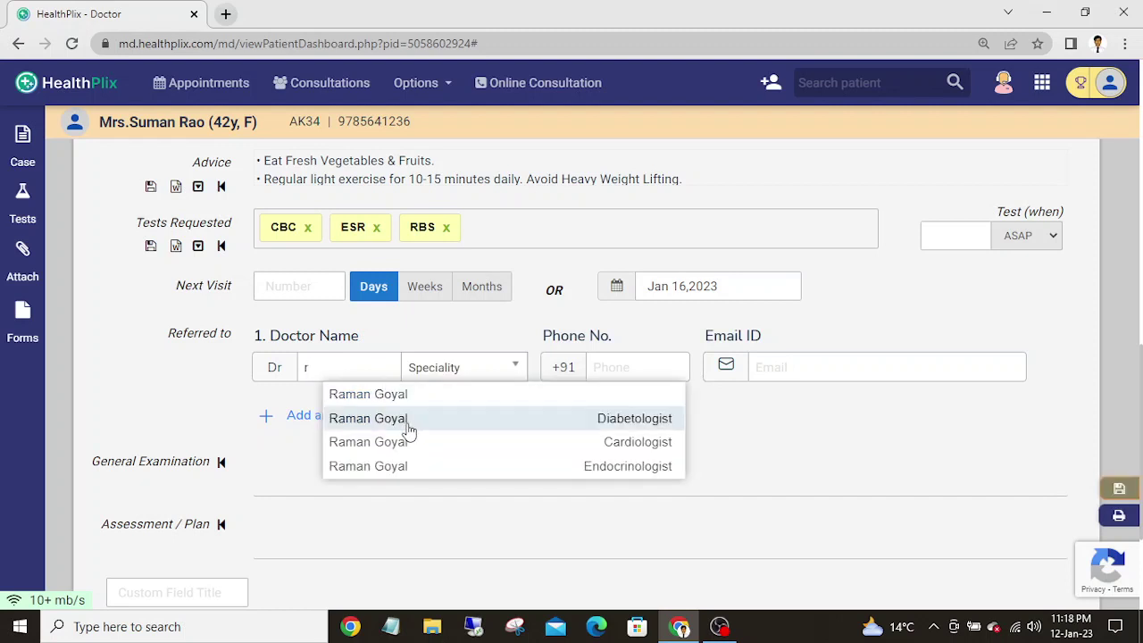
click(408, 430)
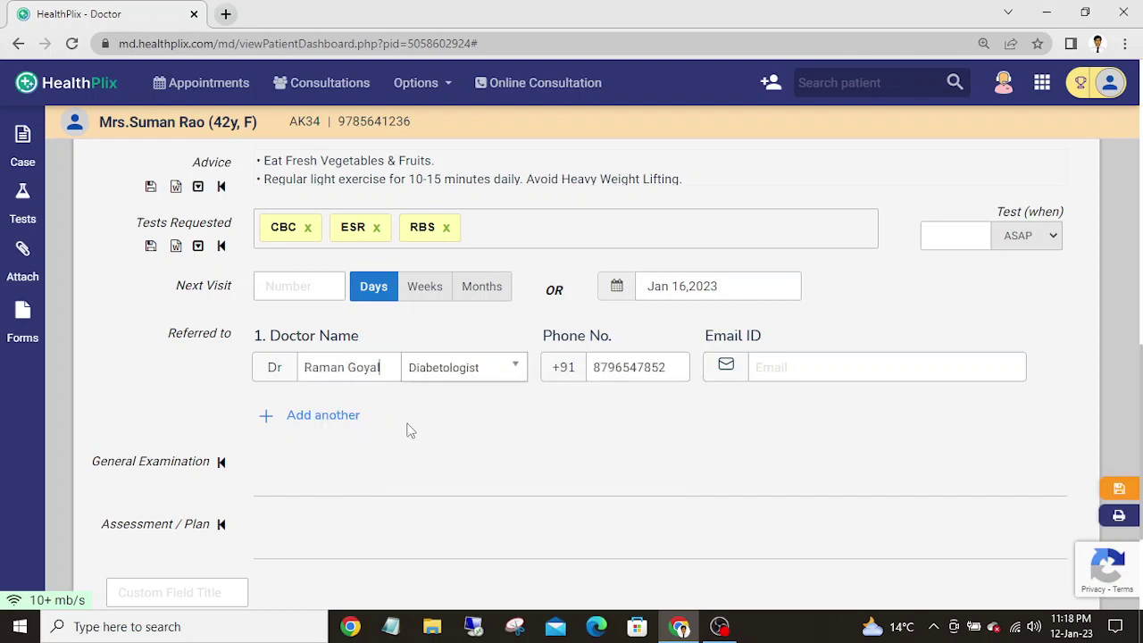
click(860, 376)
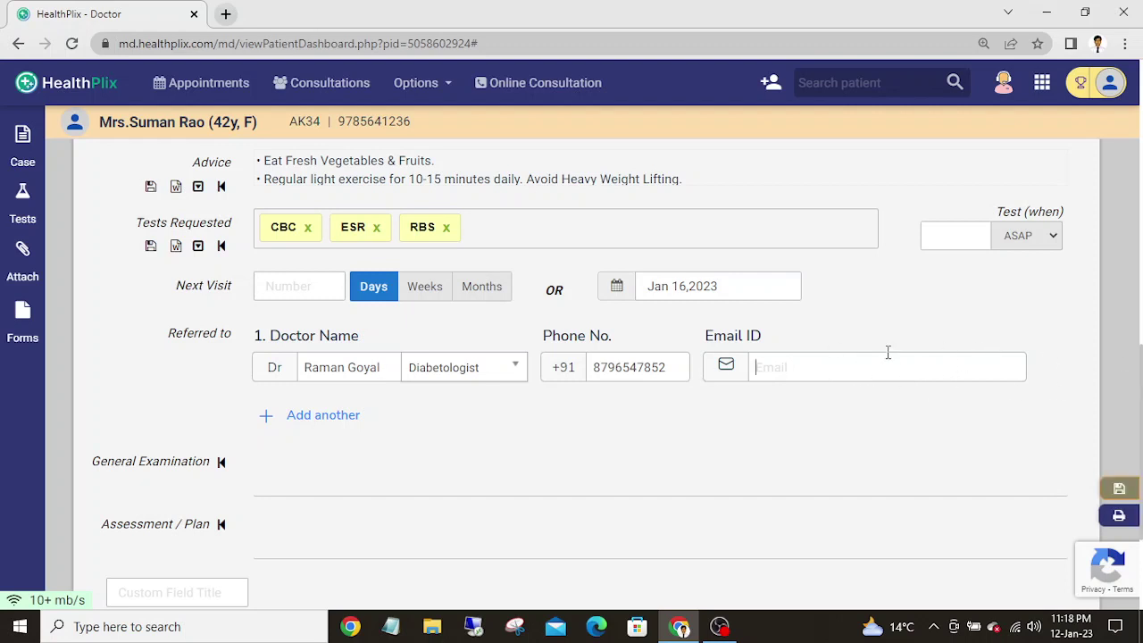
scroll(1139, 420, down, 2)
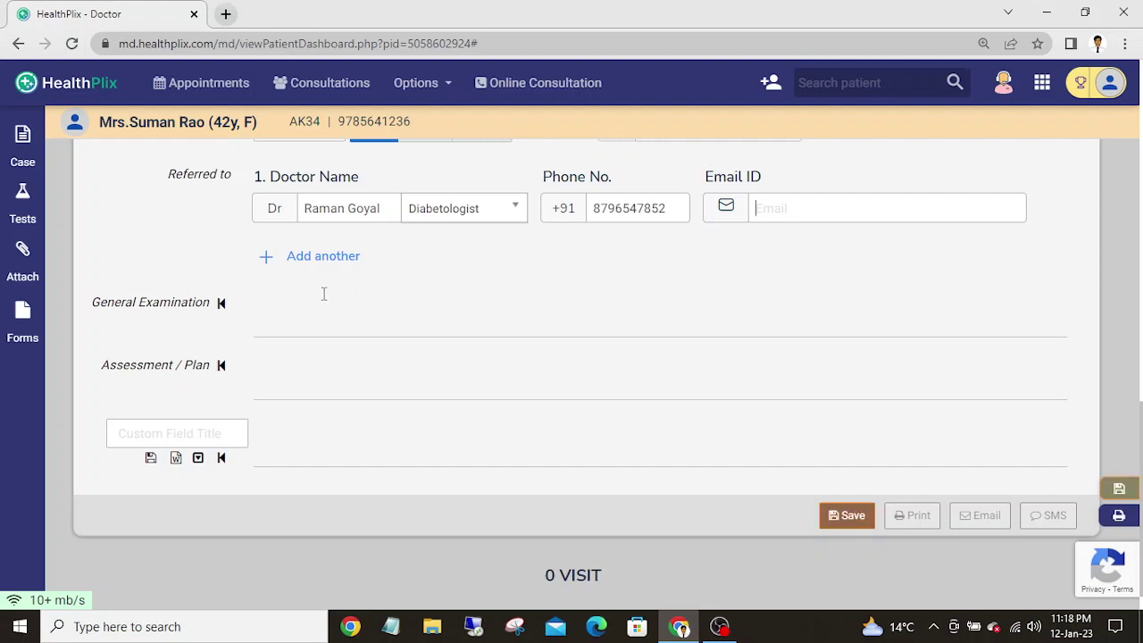
- Pass through General Examination, Assessment / Plan and the custom field, then save the visit
click(296, 320)
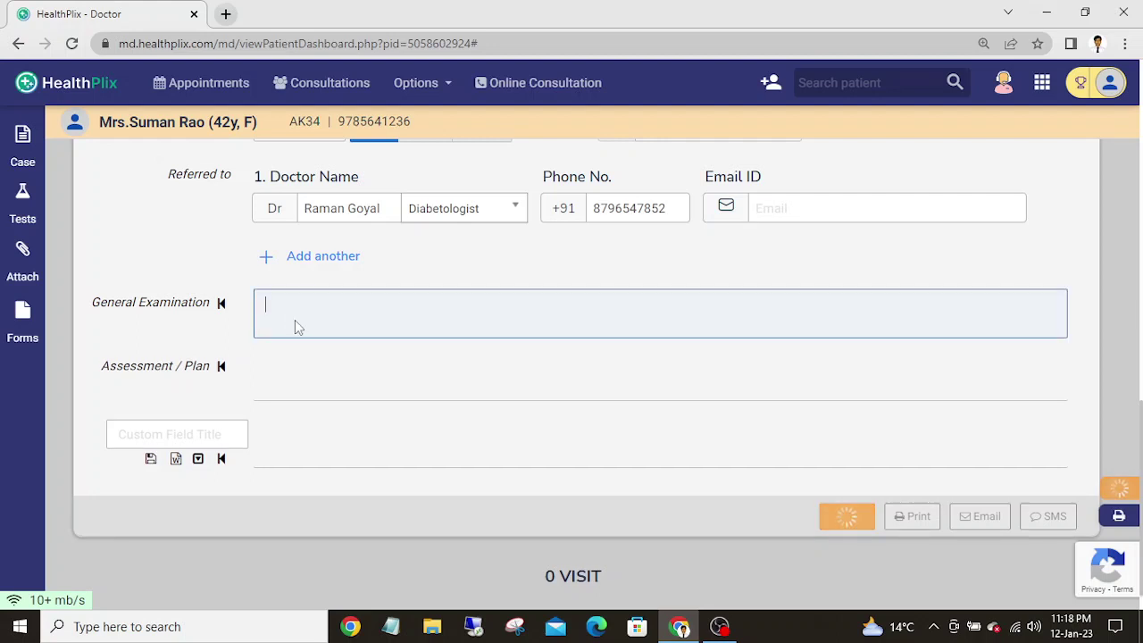
click(281, 368)
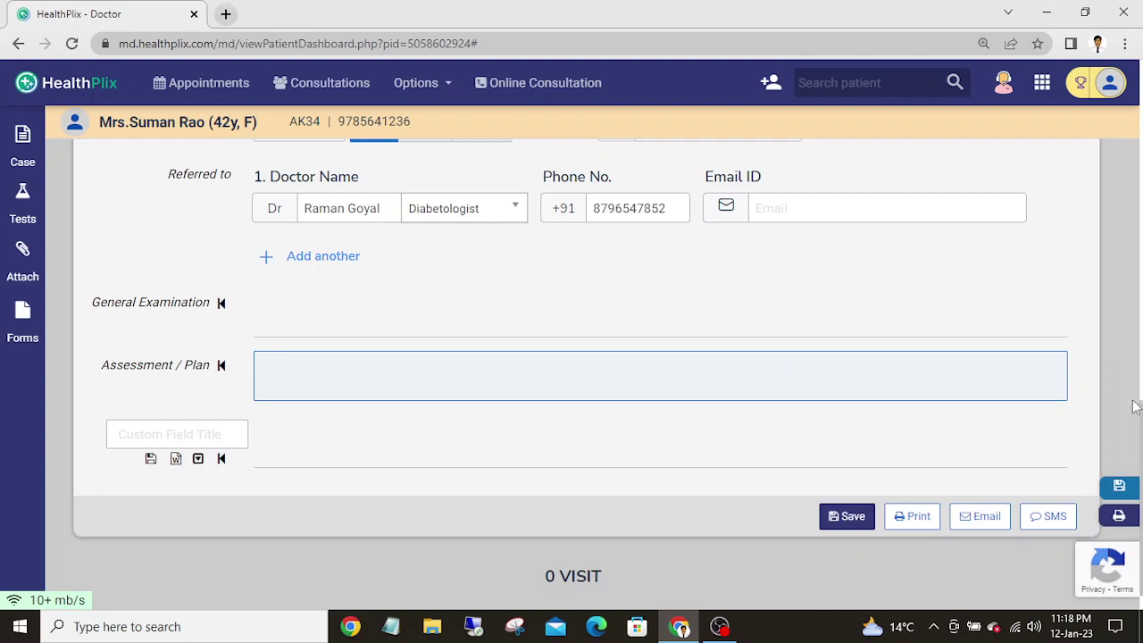
scroll(587, 359, down, 1)
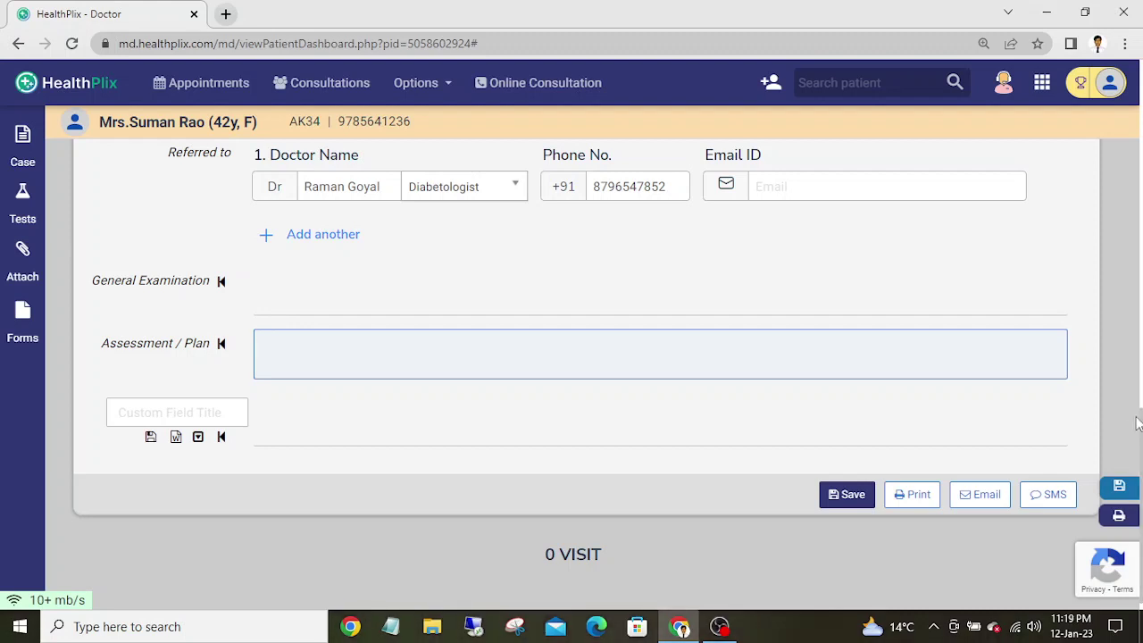
scroll(800, 385, down, 1)
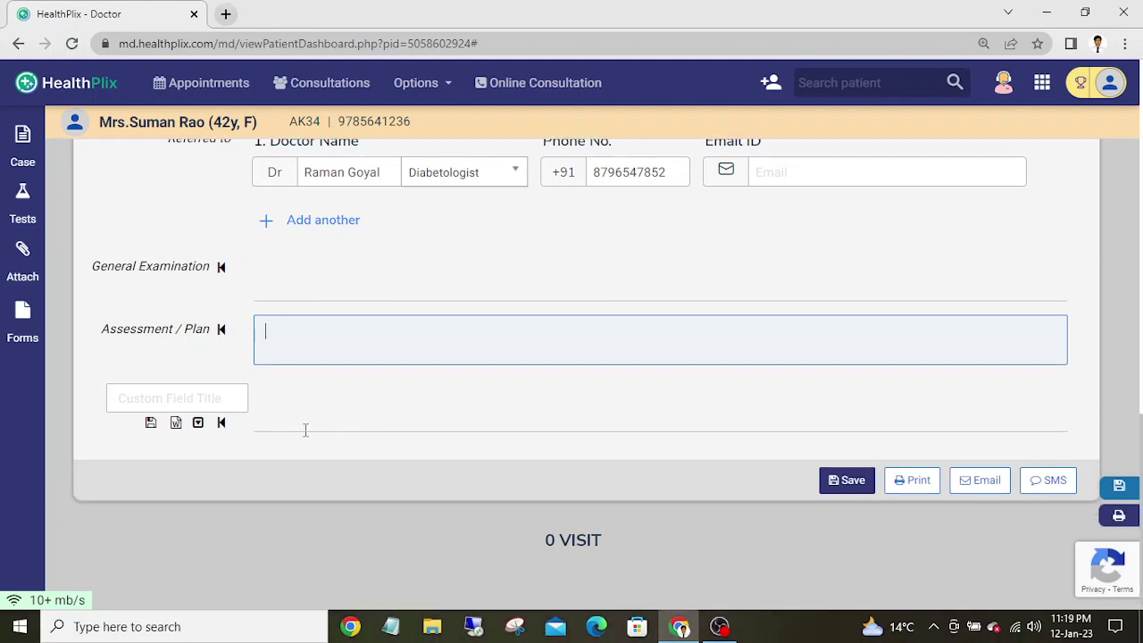
click(199, 397)
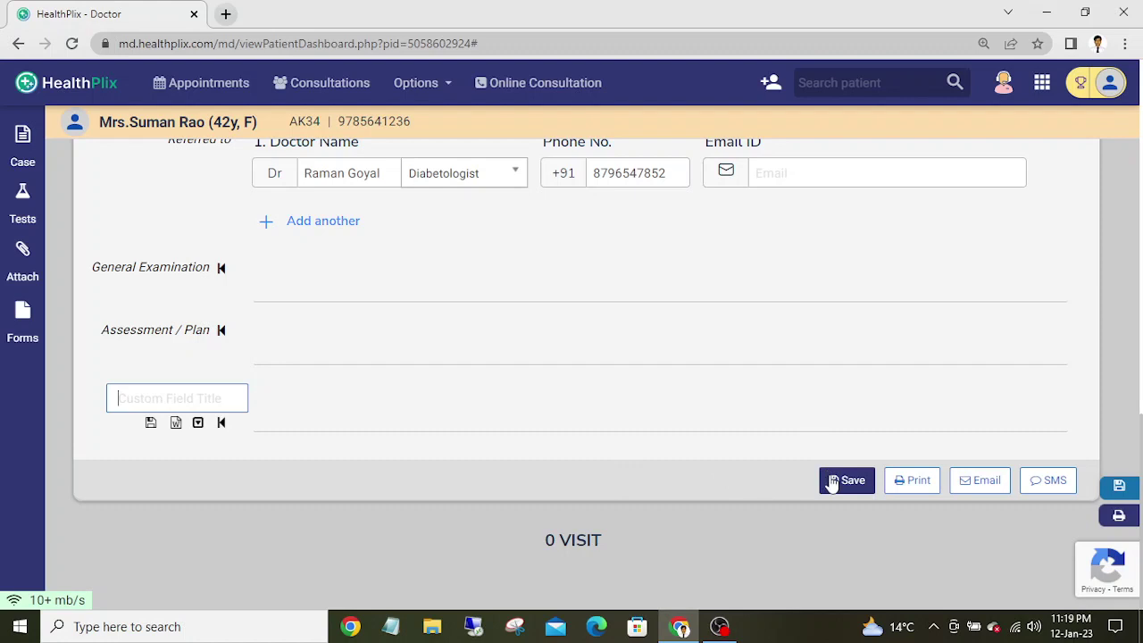
click(832, 481)
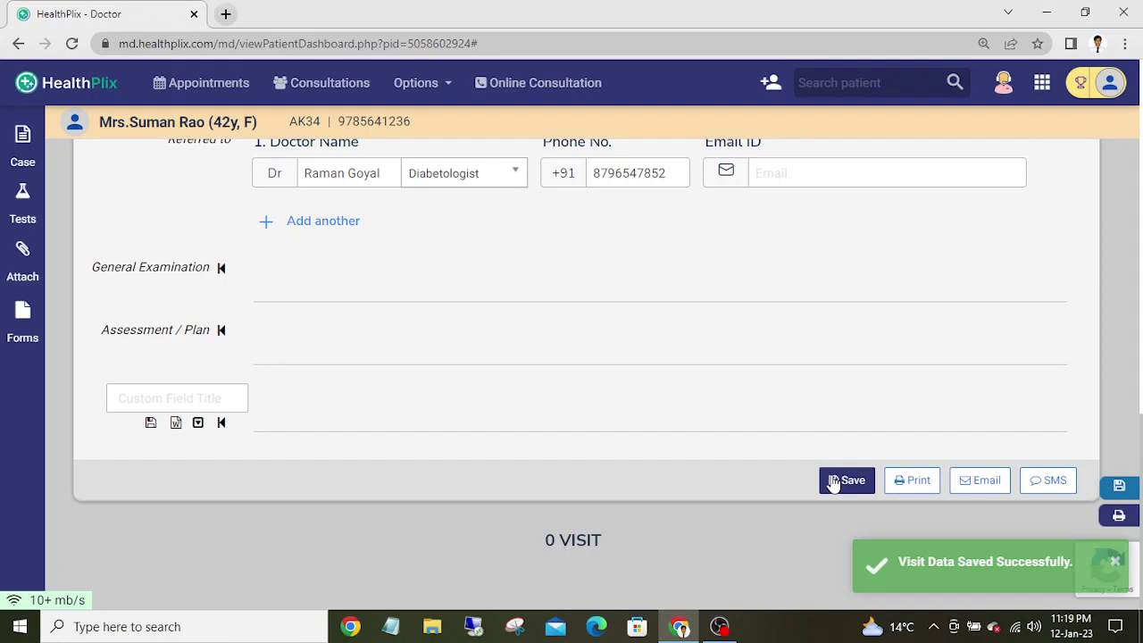
- Open the Hindi print preview and scroll through the whole prescription
click(915, 483)
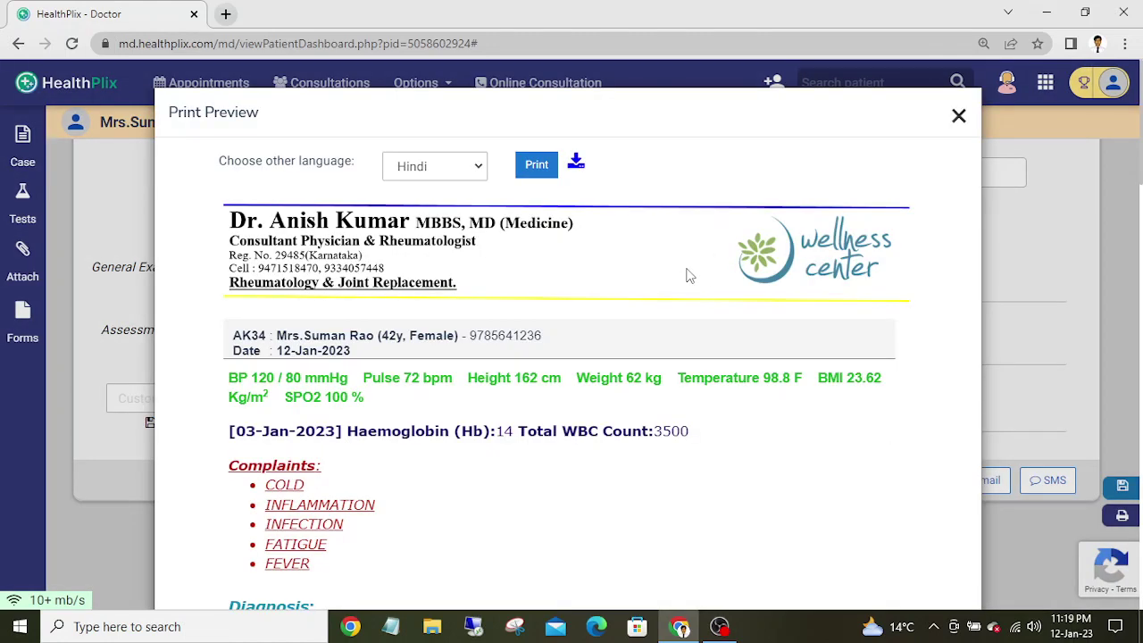
scroll(688, 276, down, 2)
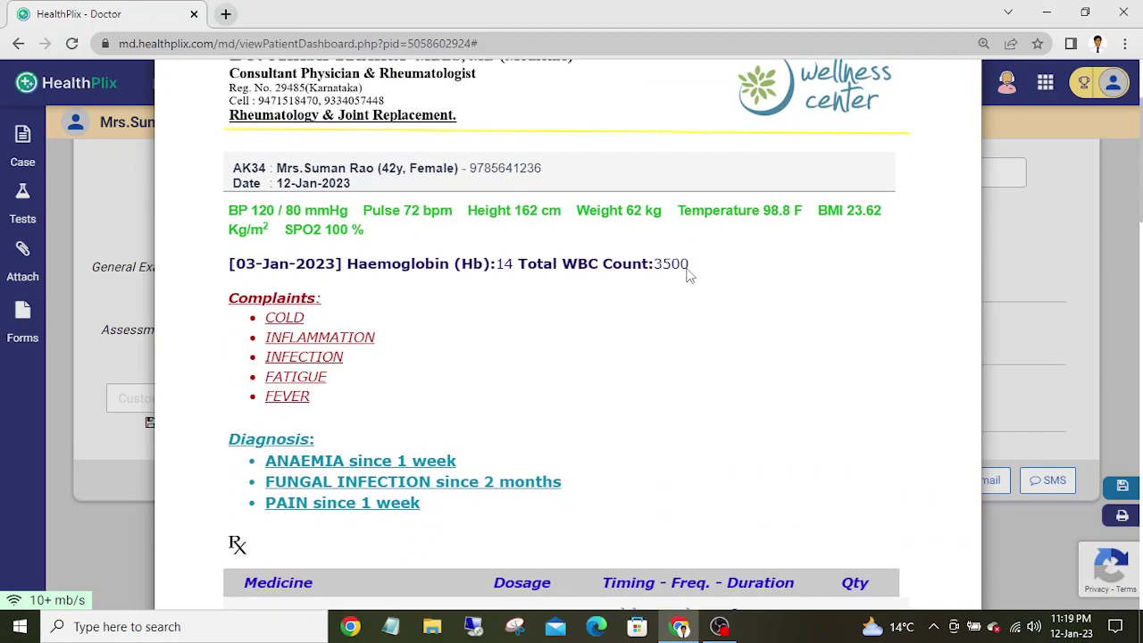
scroll(688, 276, down, 10)
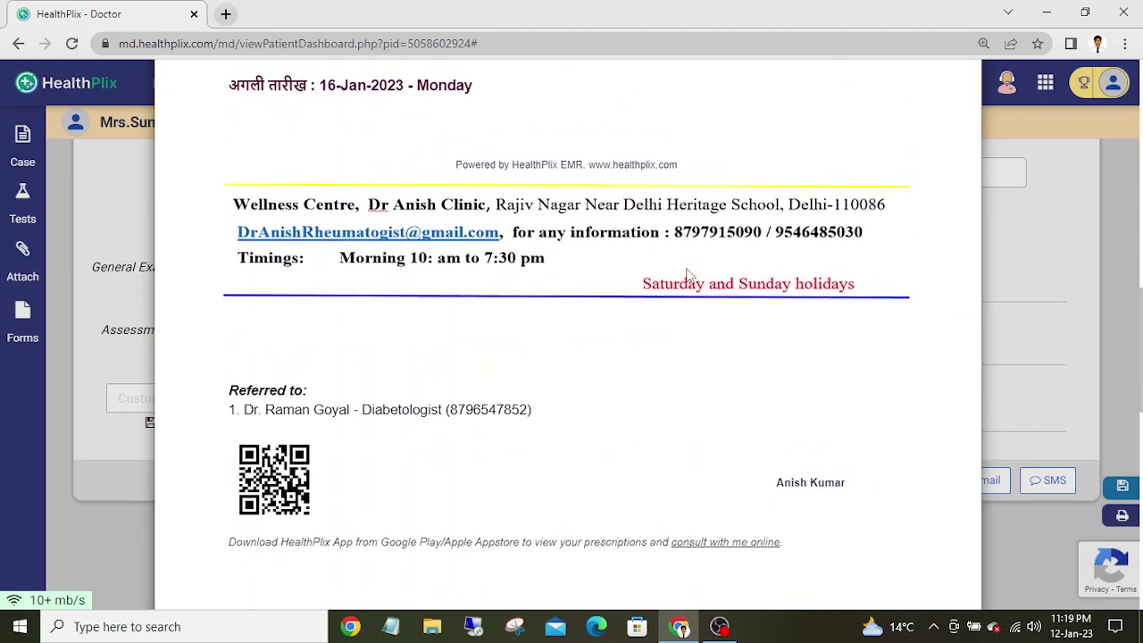
scroll(687, 276, up, 10)
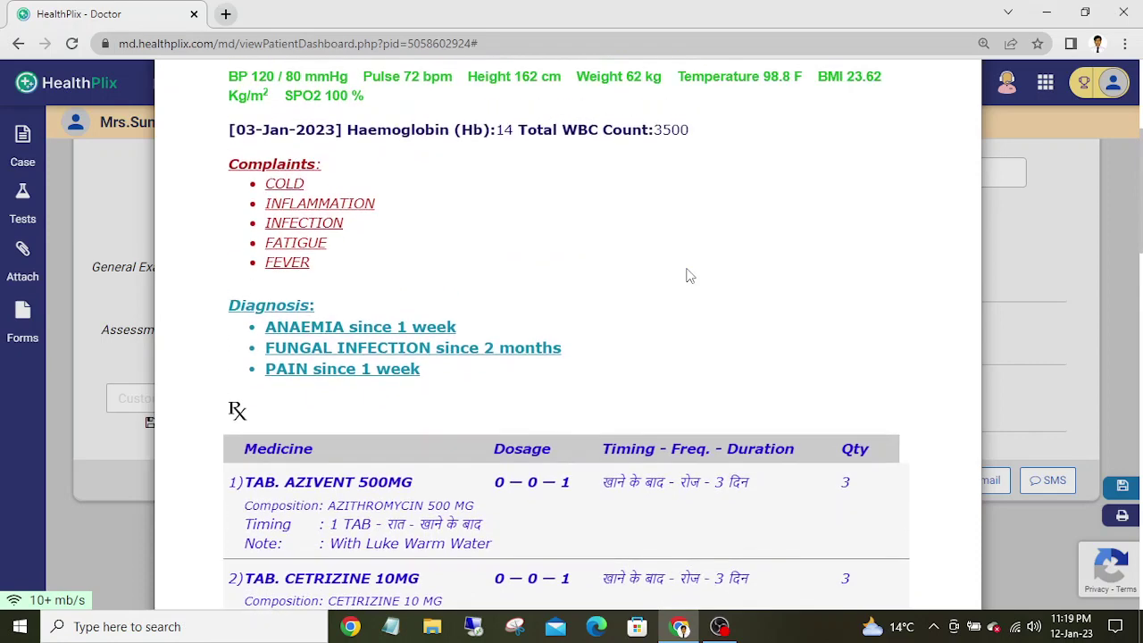
scroll(687, 276, up, 3)
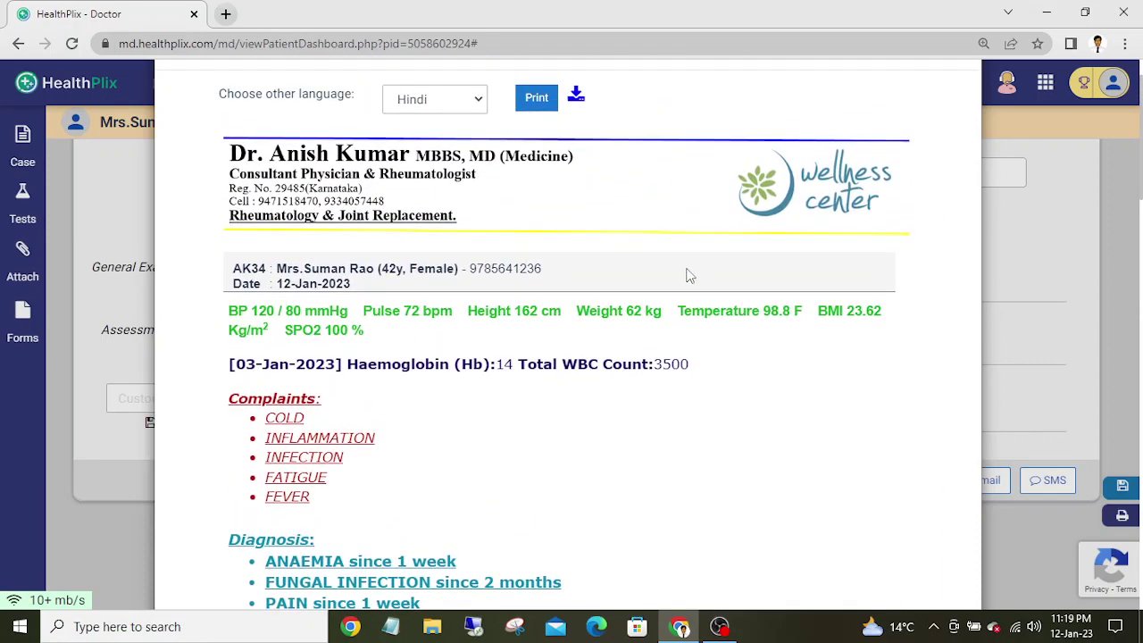
scroll(688, 276, up, 1)
scroll(688, 276, down, 5)
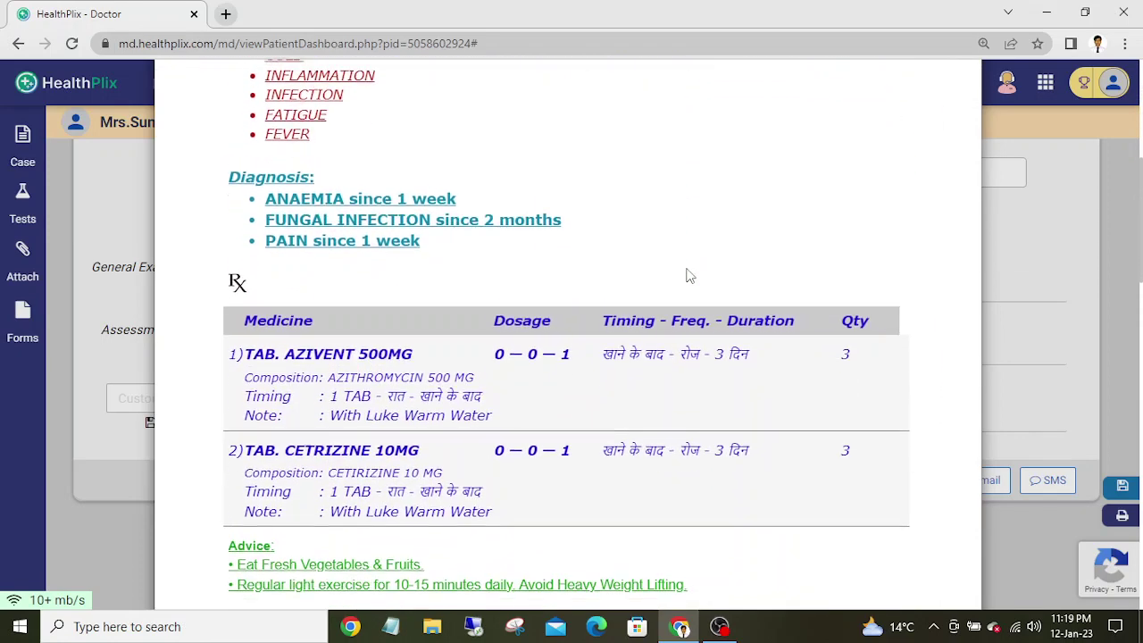
scroll(688, 276, down, 2)
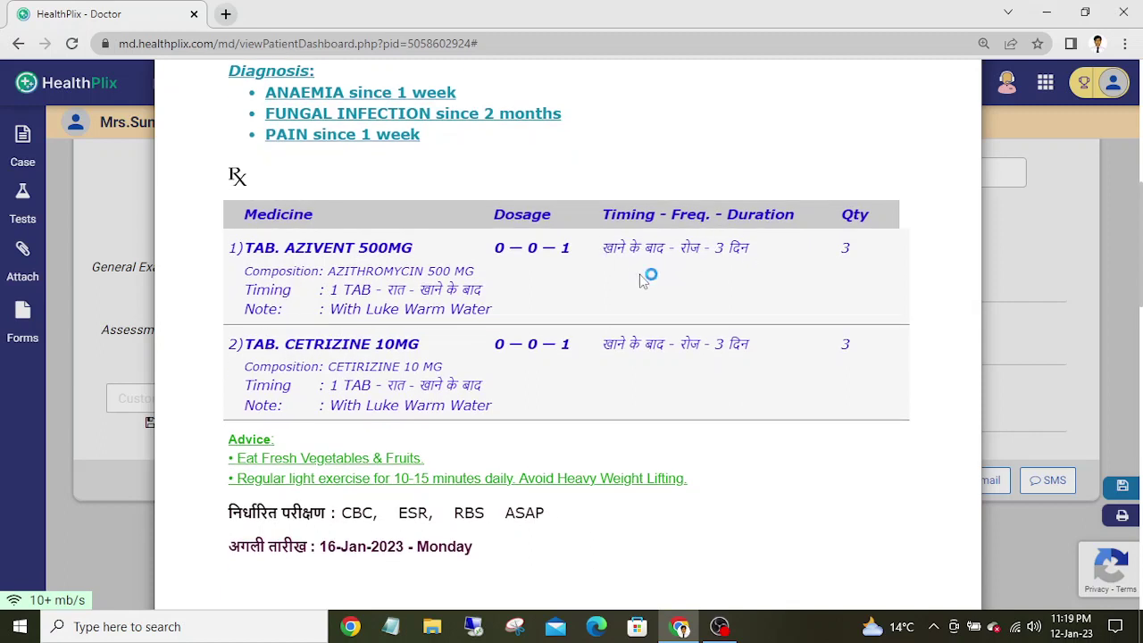
scroll(541, 298, up, 5)
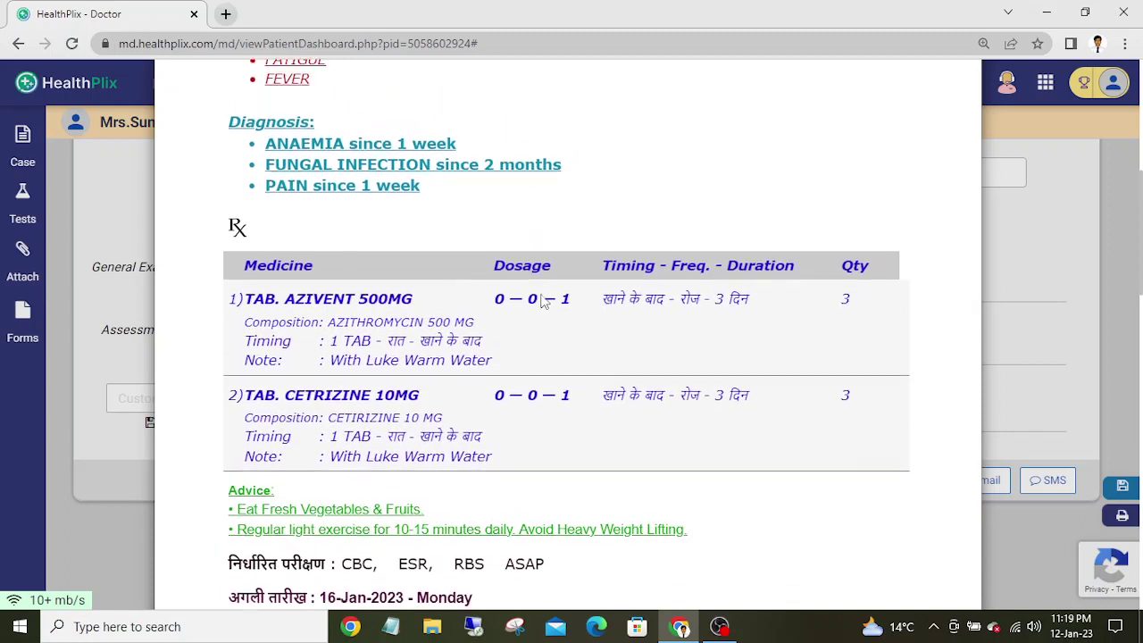
scroll(541, 302, up, 4)
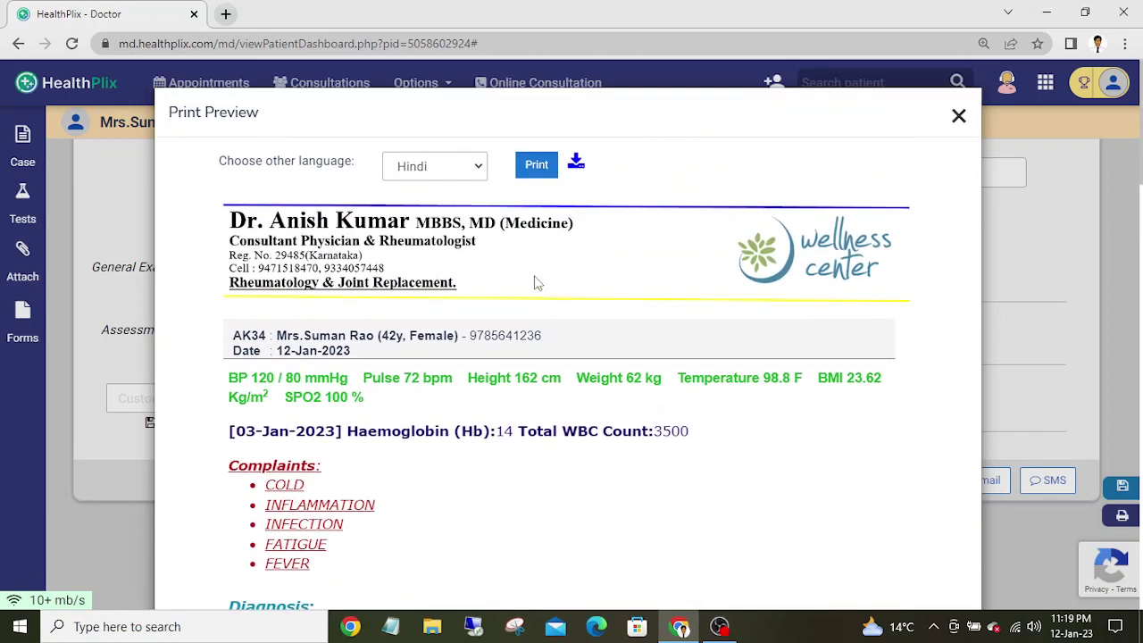
- Switch the preview language to Malayalam and scroll through the translated prescription
click(463, 166)
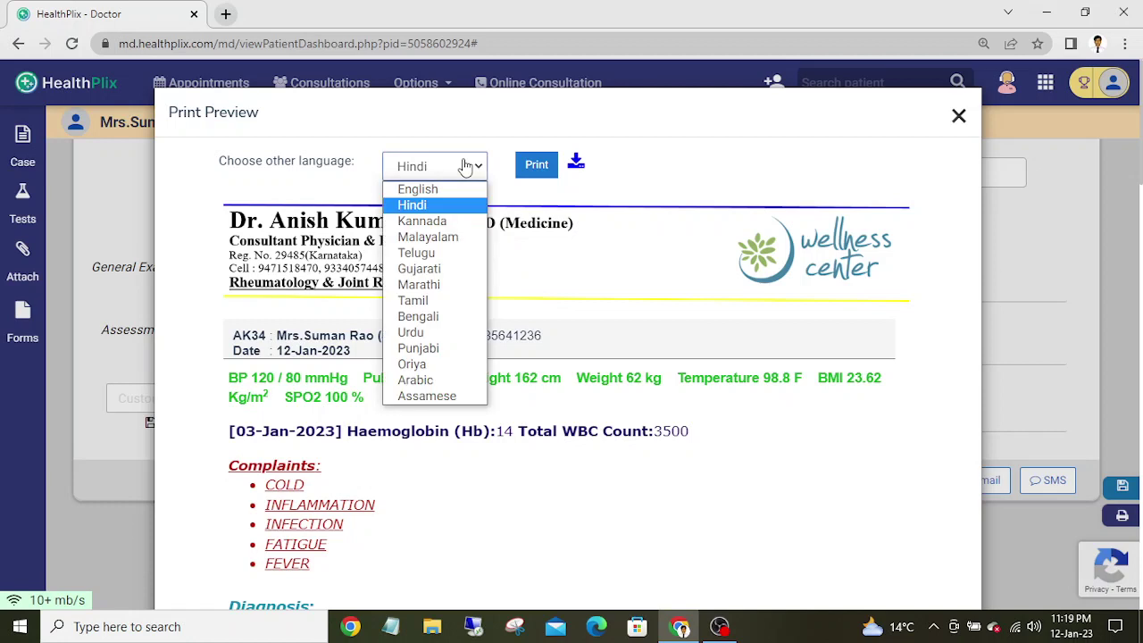
click(452, 246)
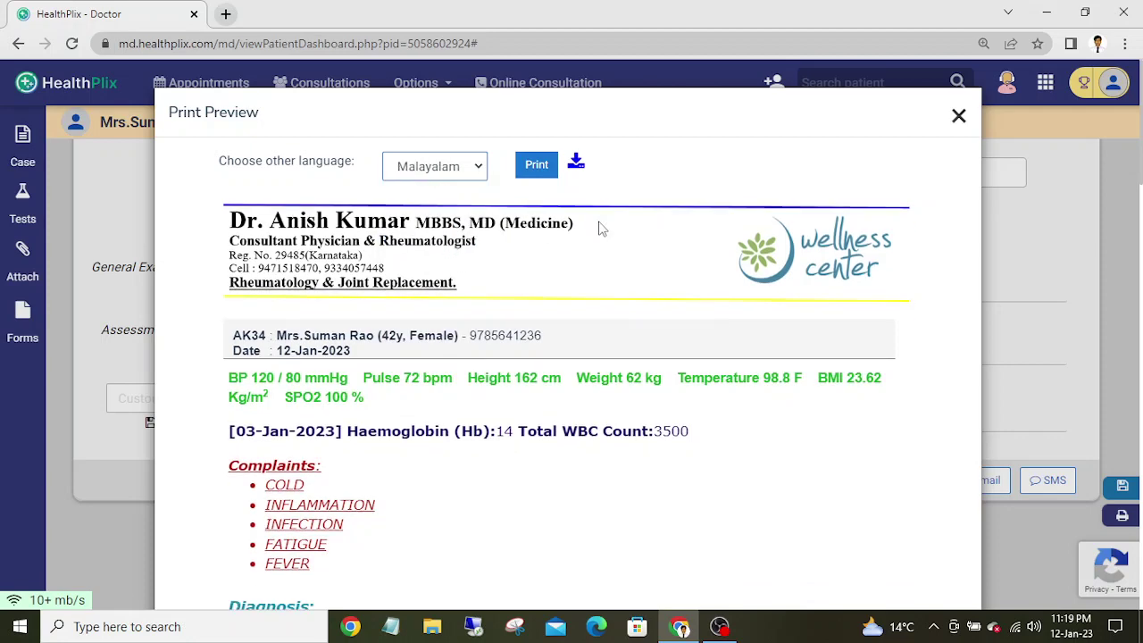
scroll(758, 431, down, 5)
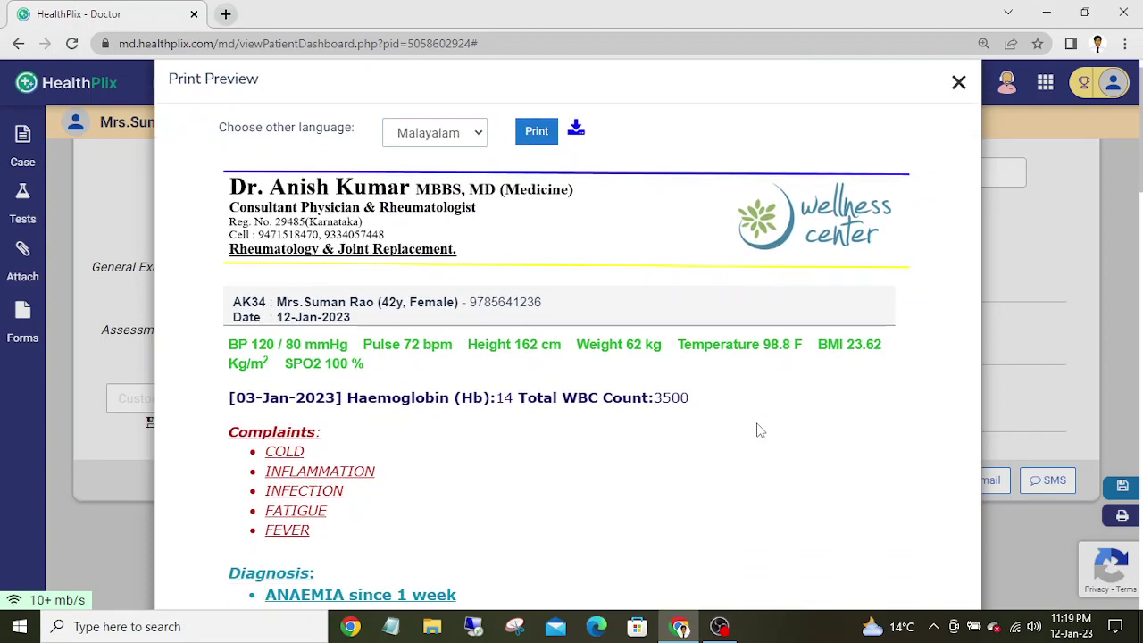
scroll(758, 430, down, 3)
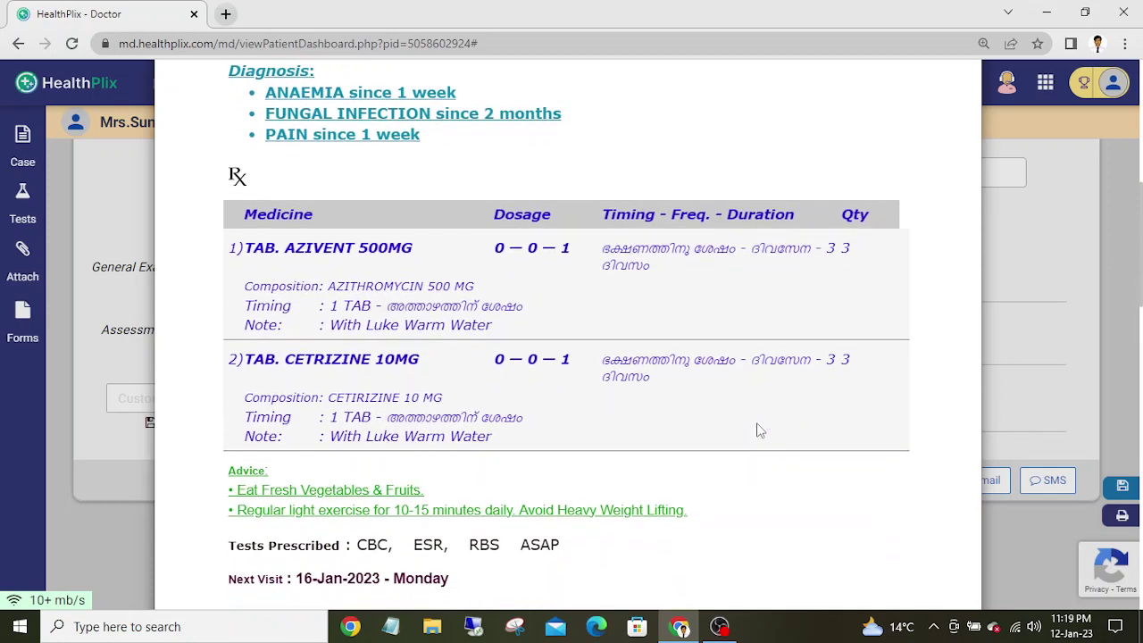
scroll(758, 430, down, 3)
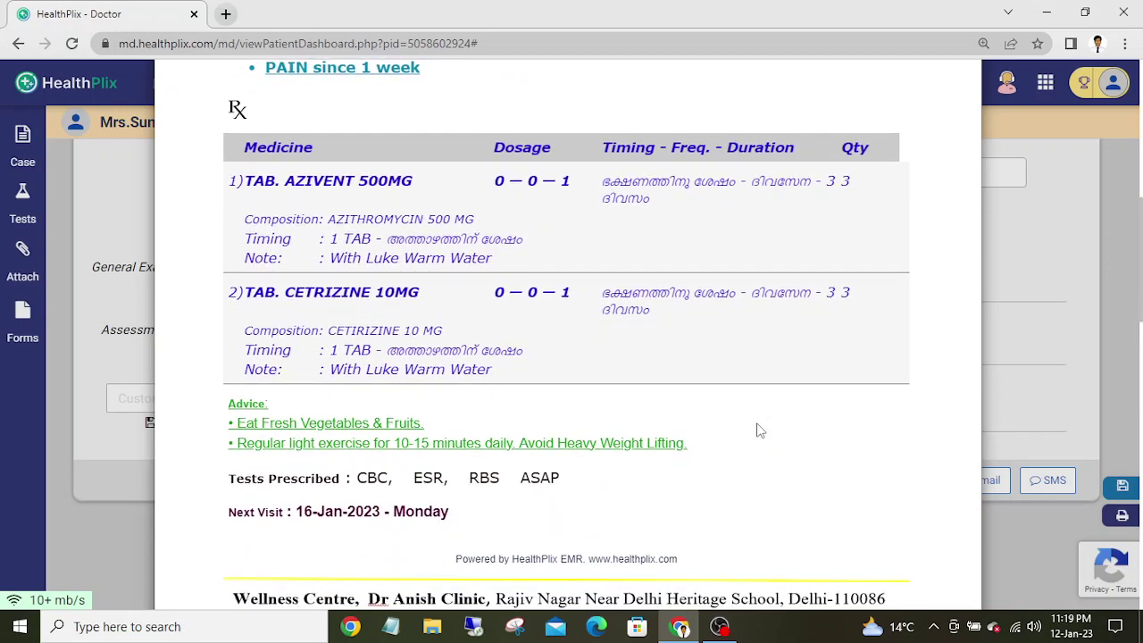
scroll(758, 430, down, 2)
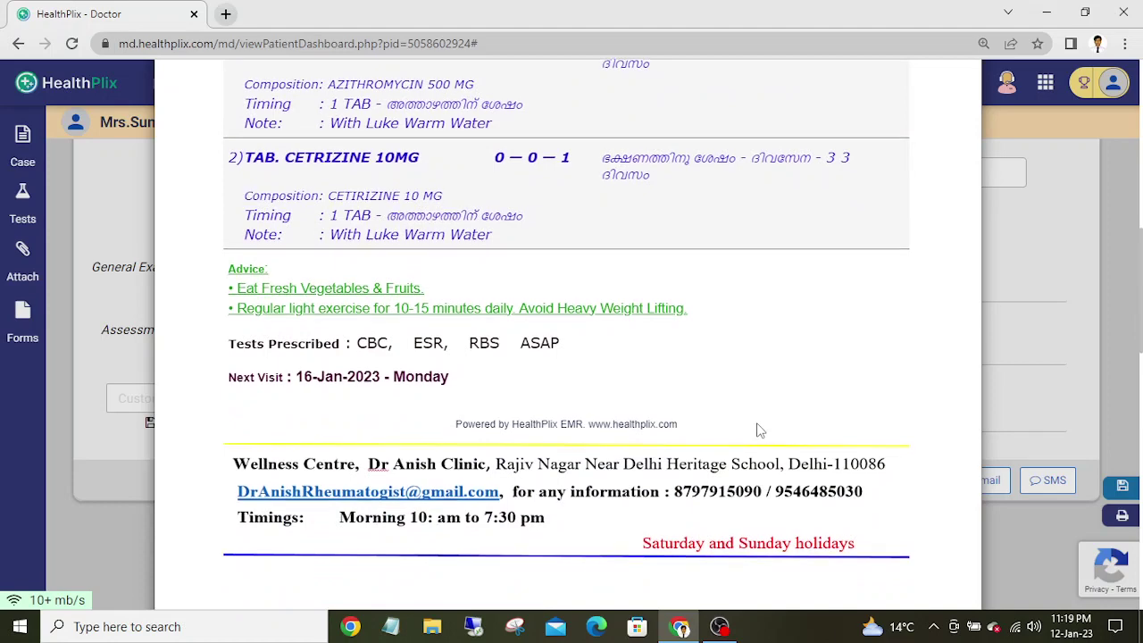
scroll(758, 430, up, 4)
scroll(758, 430, down, 3)
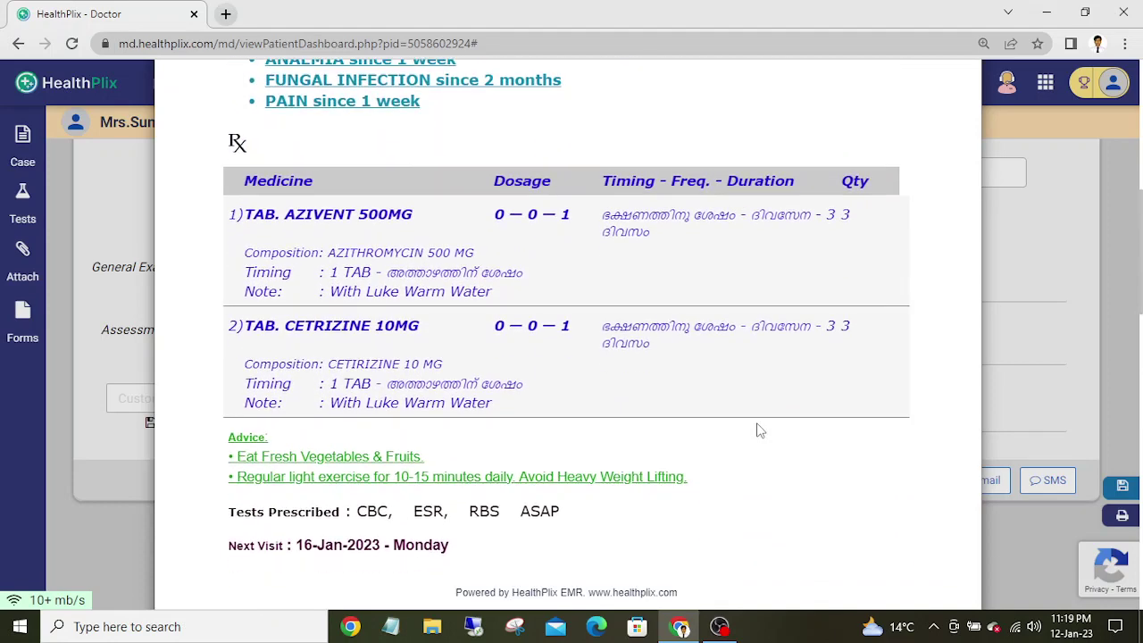
scroll(758, 430, down, 2)
scroll(758, 430, up, 2)
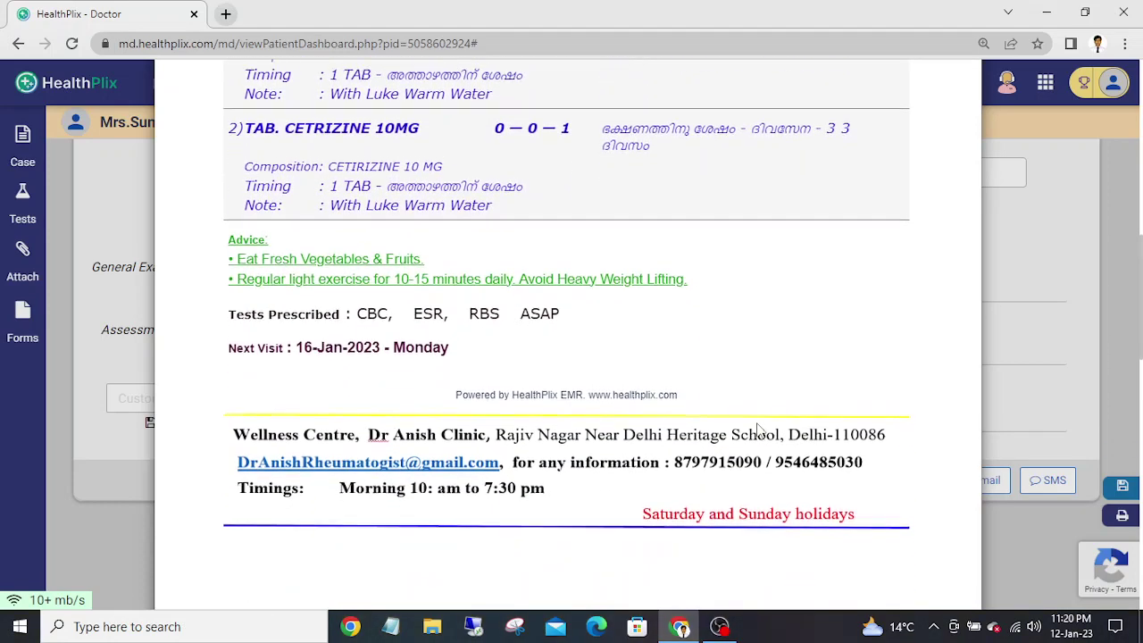
scroll(758, 431, up, 2)
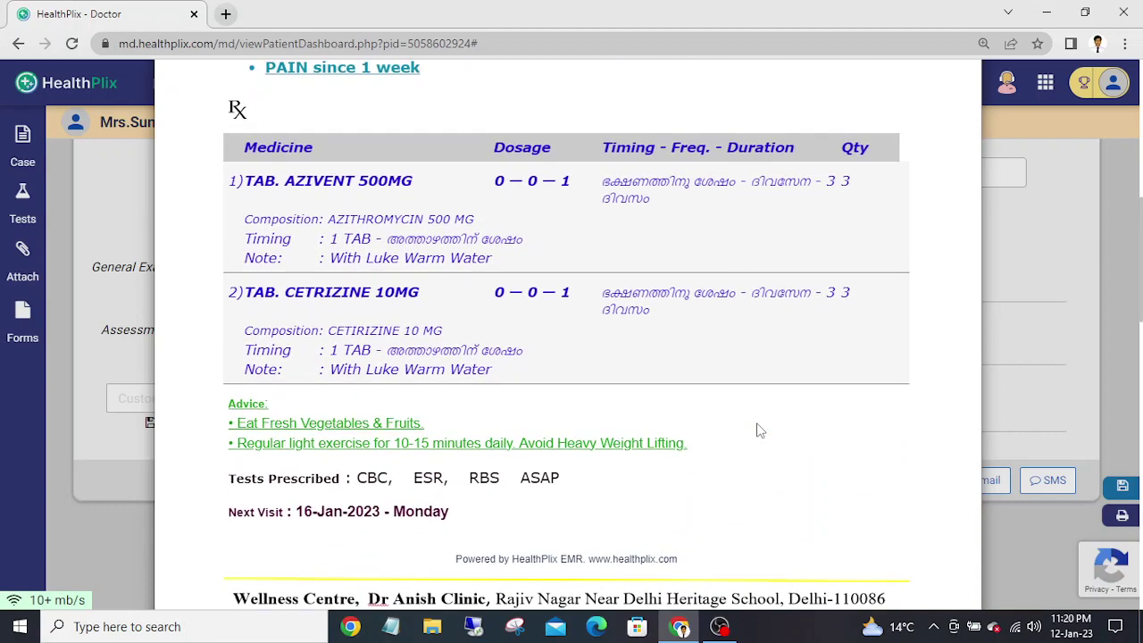
scroll(758, 430, up, 2)
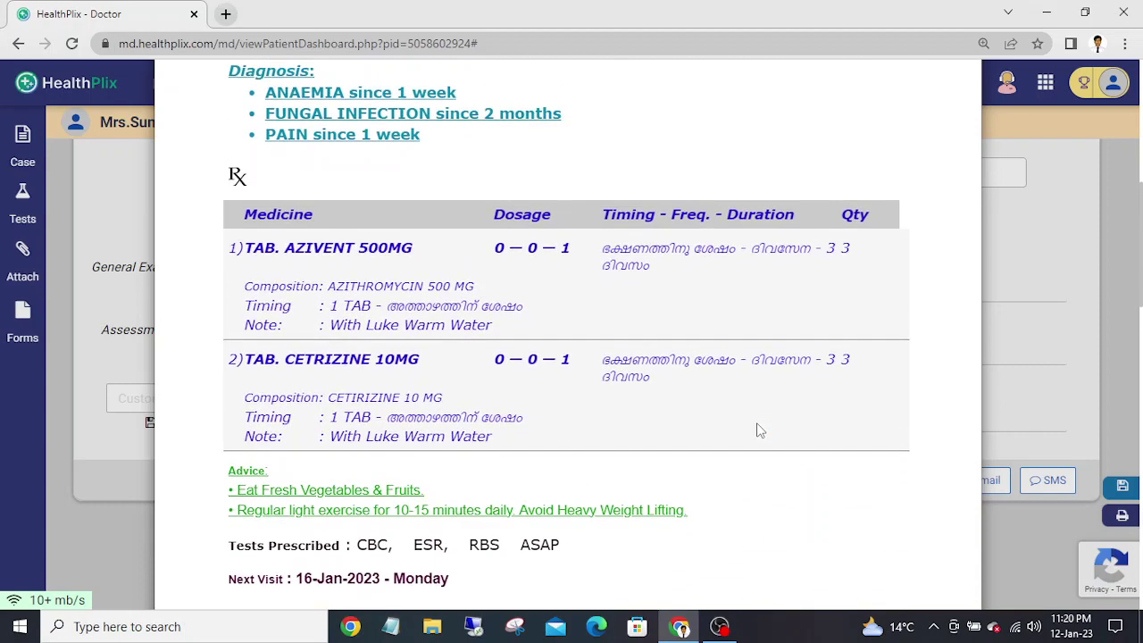
scroll(758, 430, up, 10)
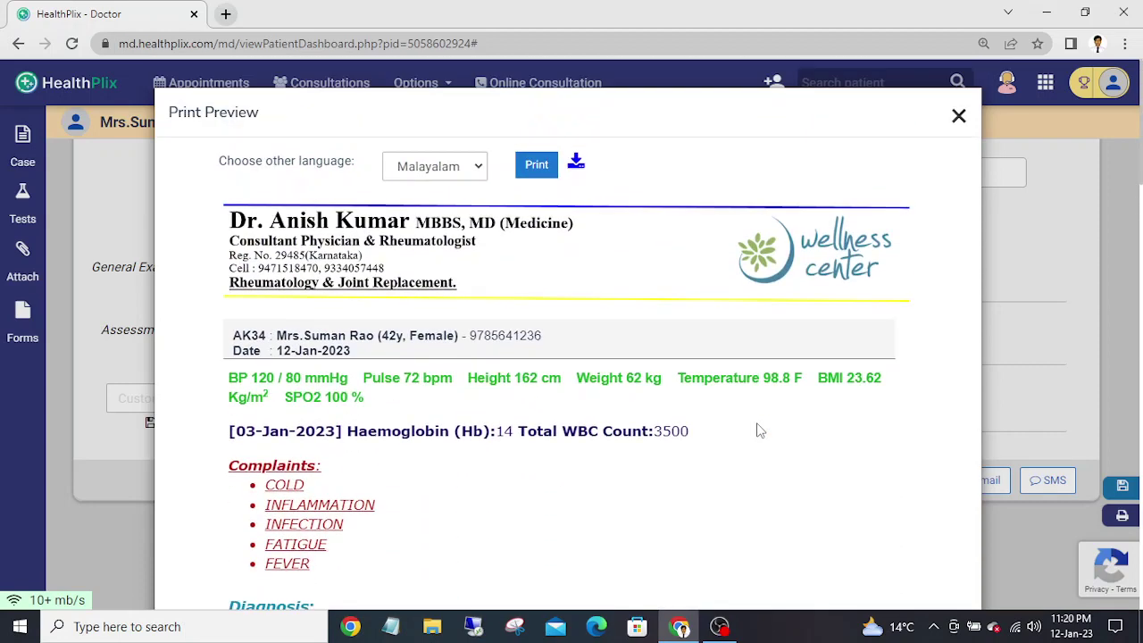
click(457, 170)
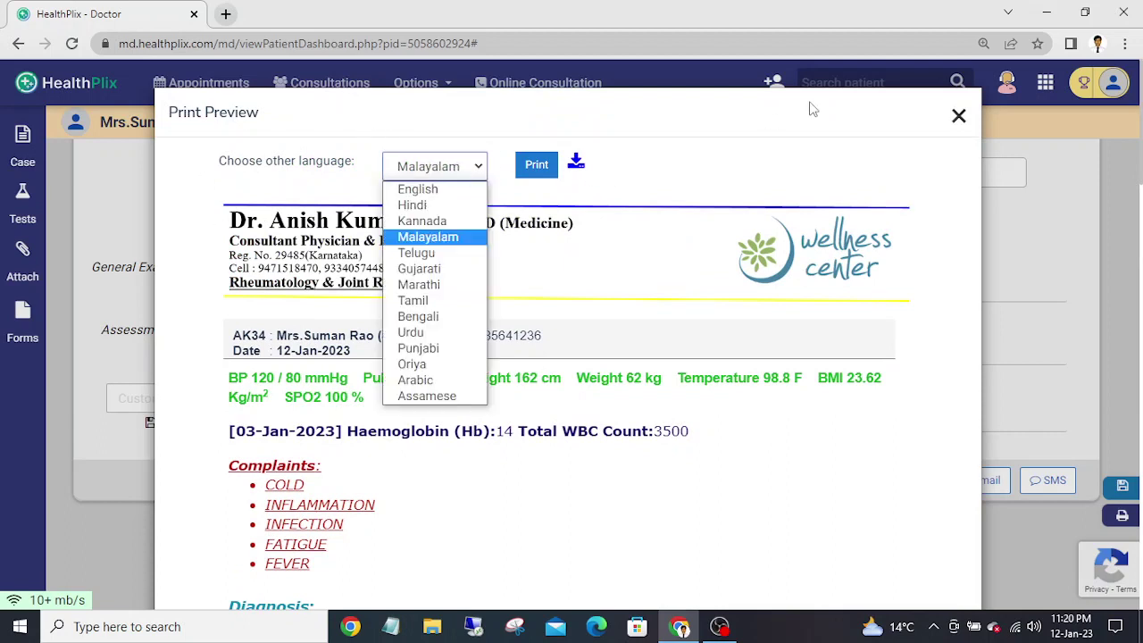
- Close the print preview and open the SMS preview, selecting the patient's mobile number
click(958, 115)
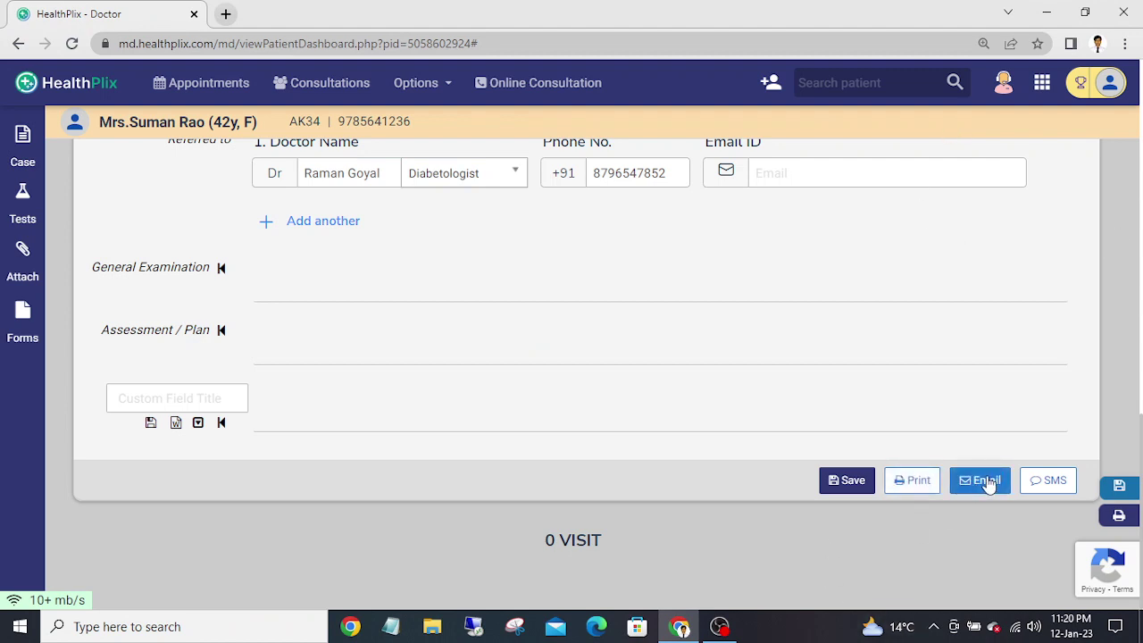
click(1043, 482)
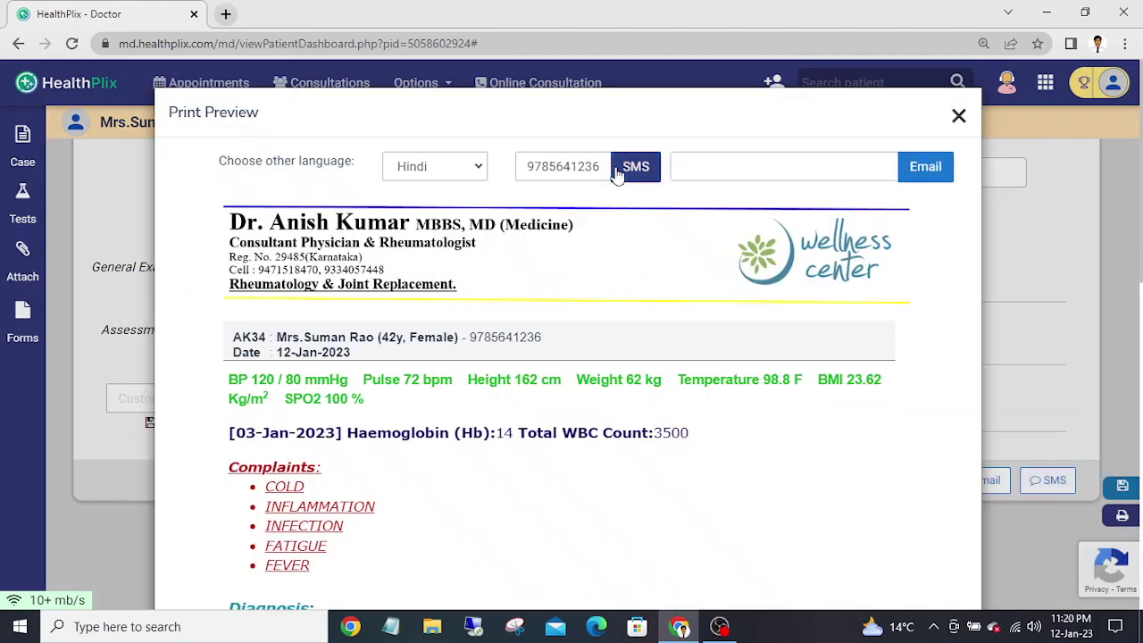
drag(605, 167, 429, 207)
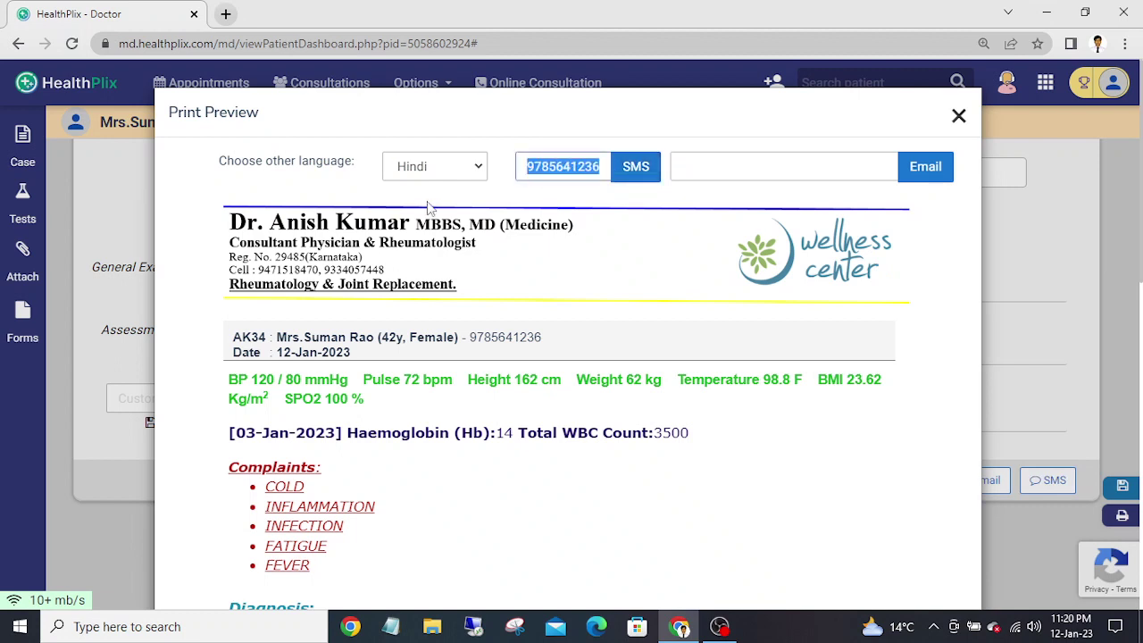
click(712, 167)
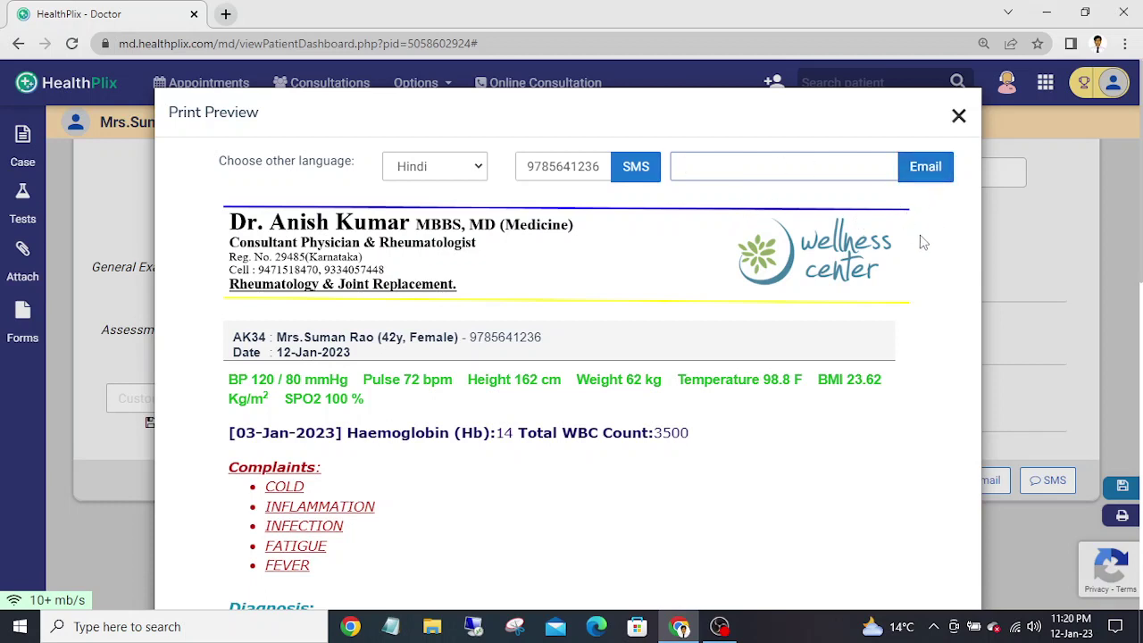
- Scroll through the SMS preview of the prescription
scroll(924, 241, down, 1)
scroll(924, 241, down, 3)
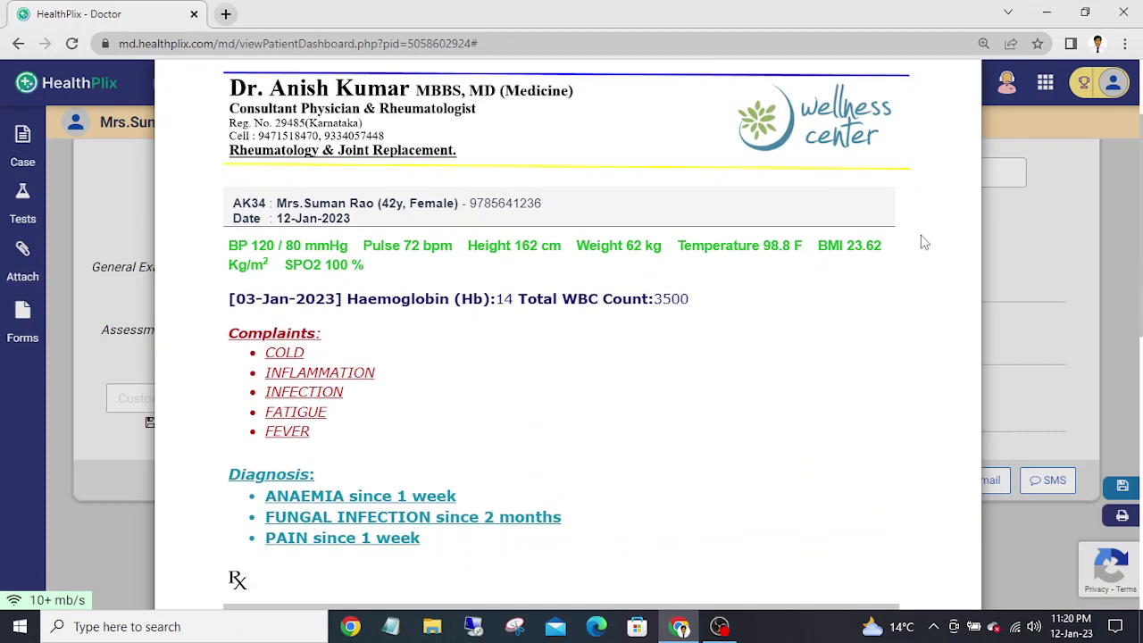
scroll(924, 241, up, 2)
scroll(924, 241, down, 4)
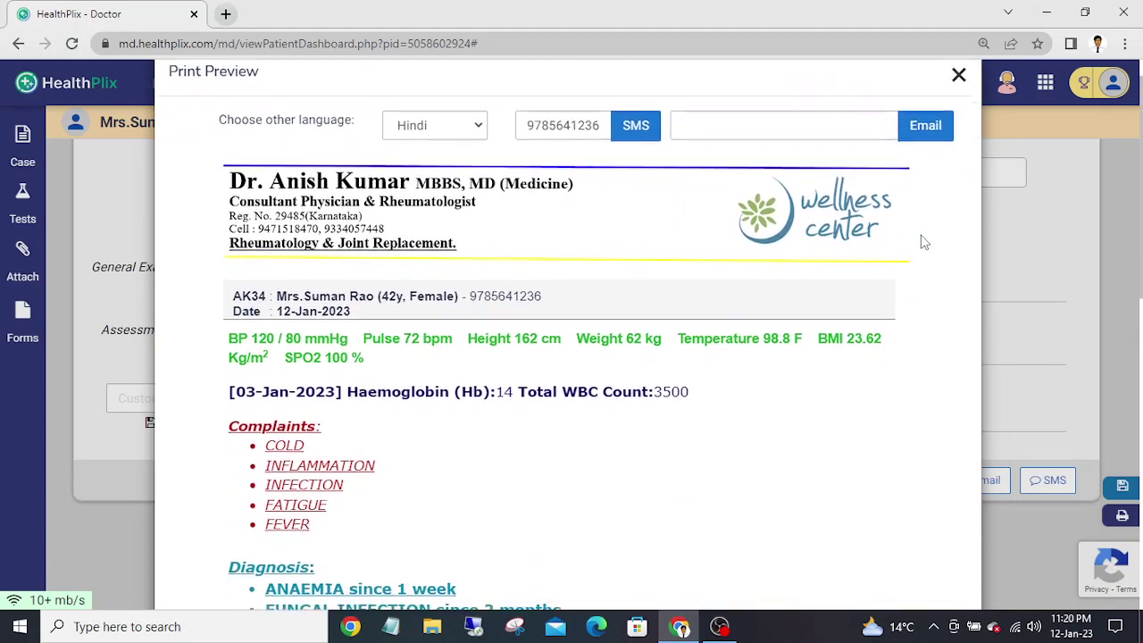
scroll(925, 241, down, 3)
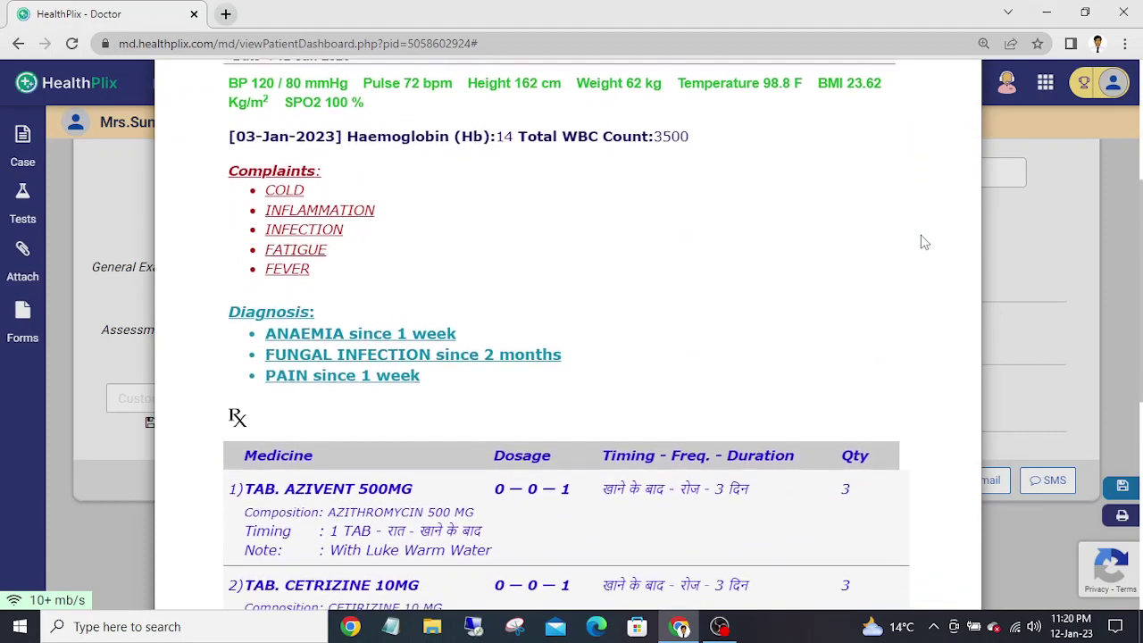
scroll(924, 241, down, 4)
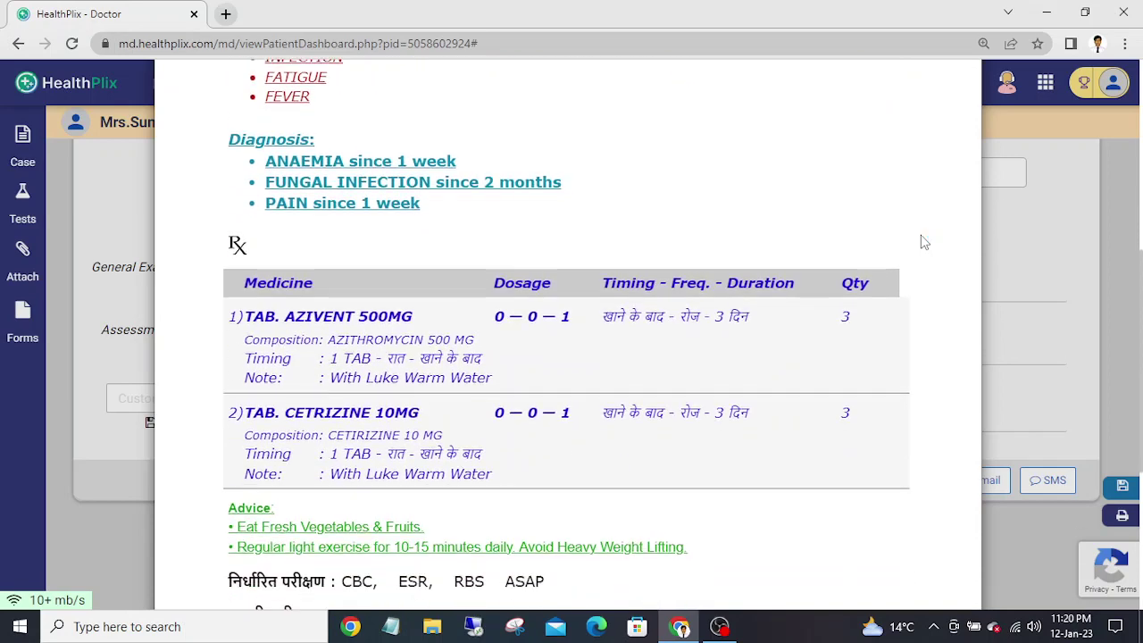
scroll(924, 241, down, 5)
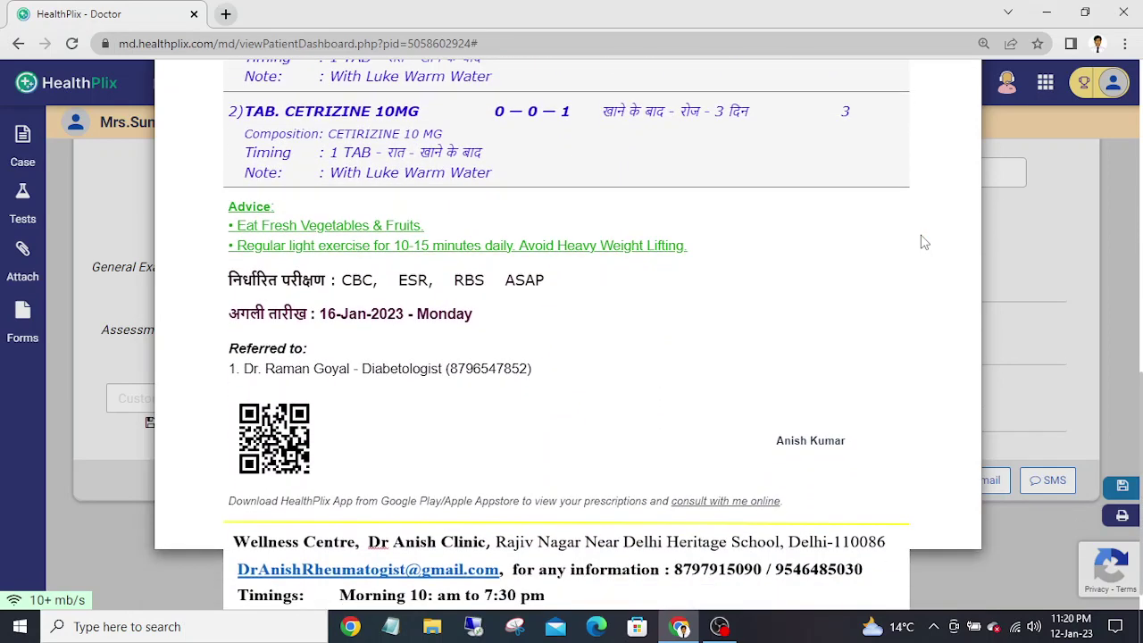
scroll(924, 241, down, 1)
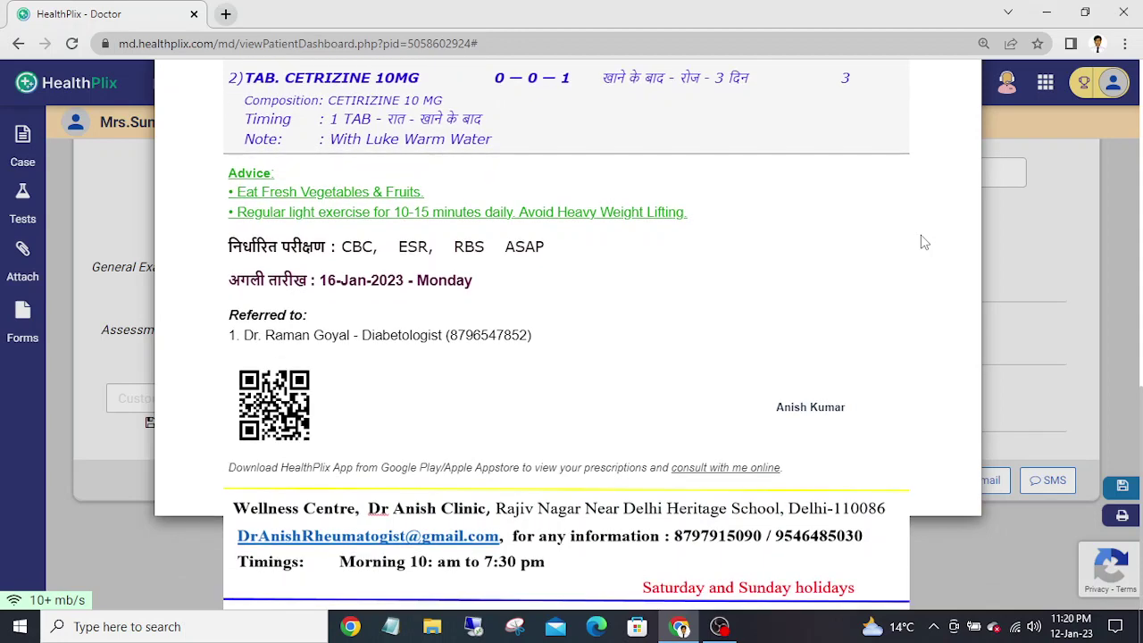
scroll(924, 242, up, 1)
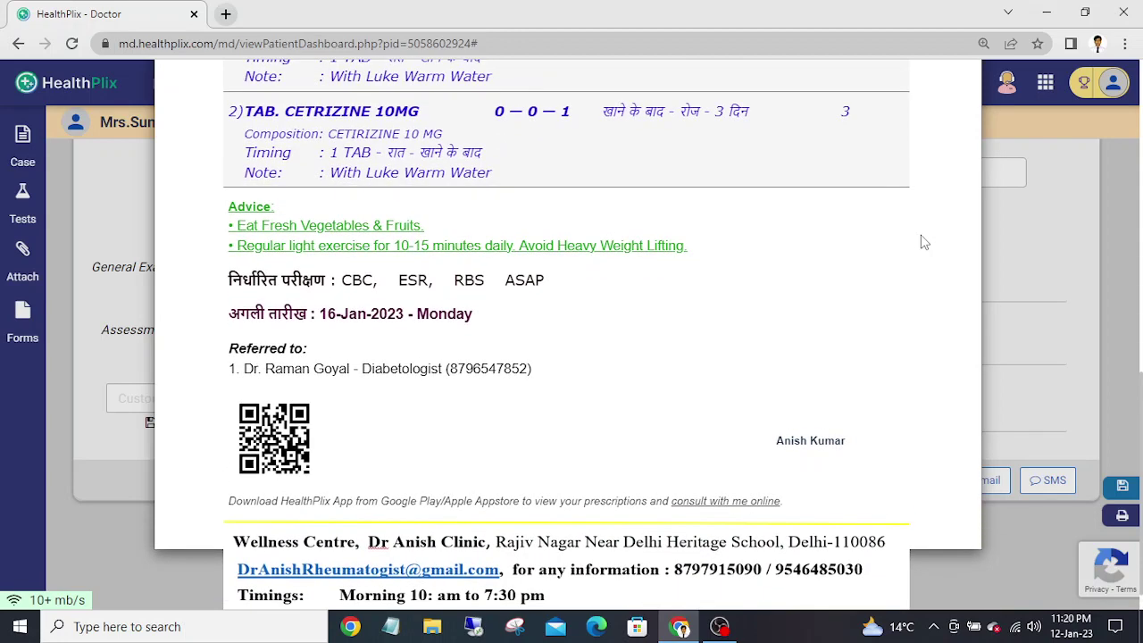
scroll(924, 241, down, 1)
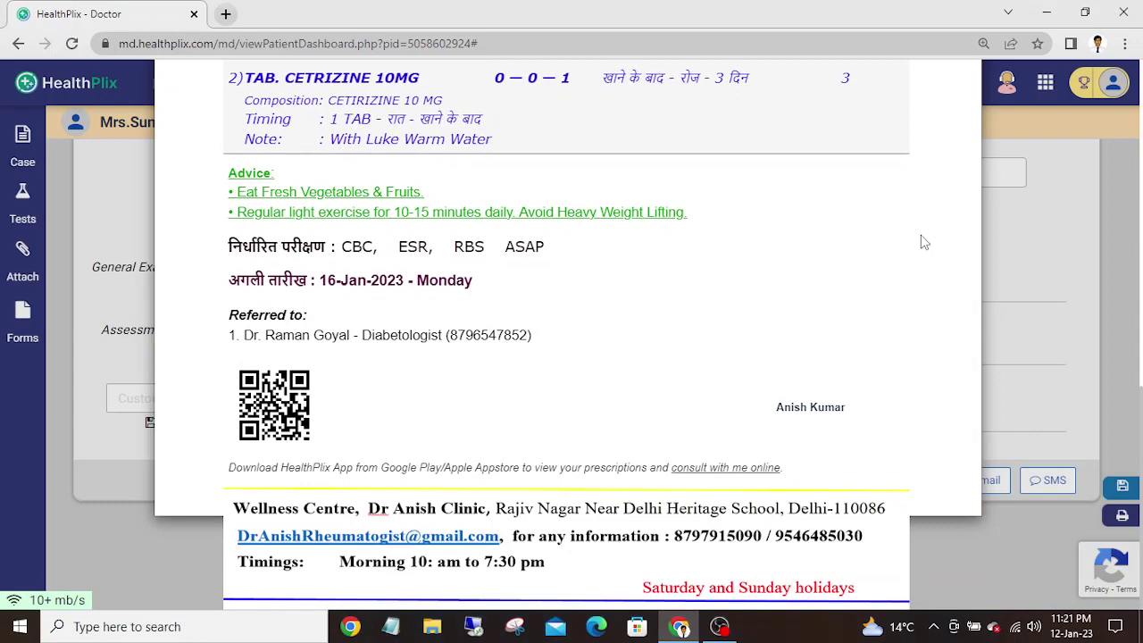
scroll(924, 241, up, 10)
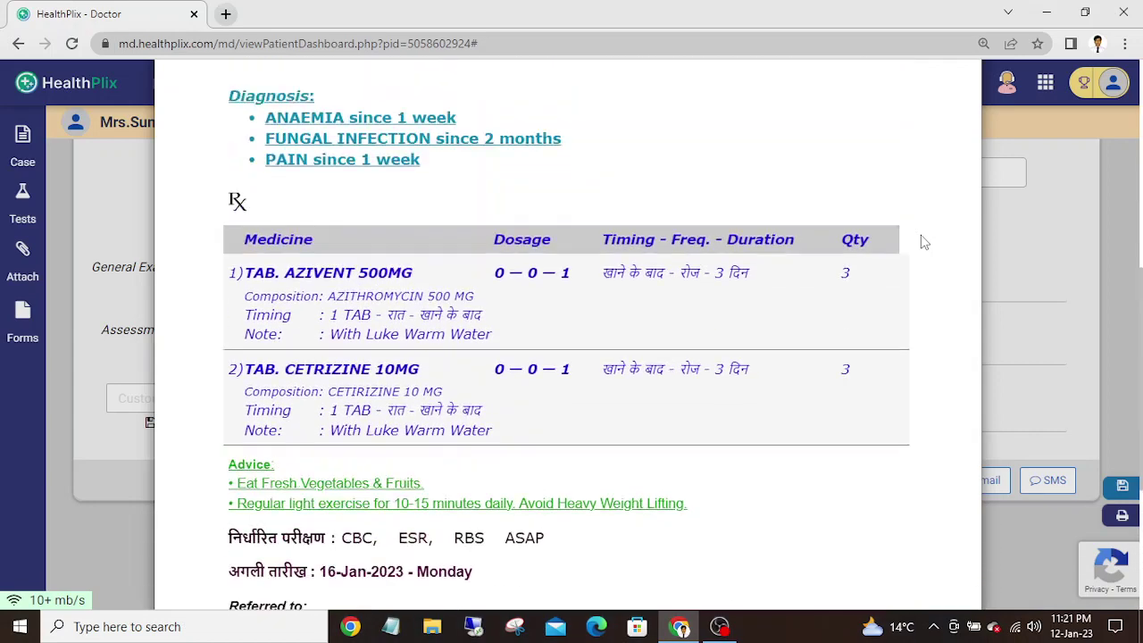
scroll(924, 241, up, 9)
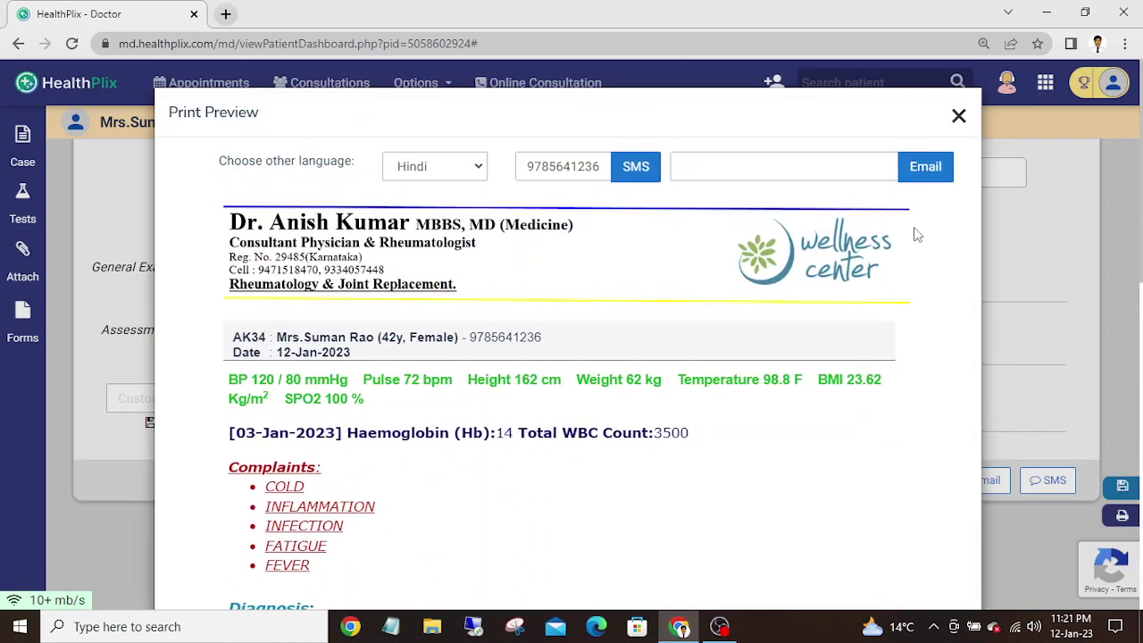
- Close the SMS preview, reopen the Hindi print preview and scroll down to the QR-code footer
click(958, 122)
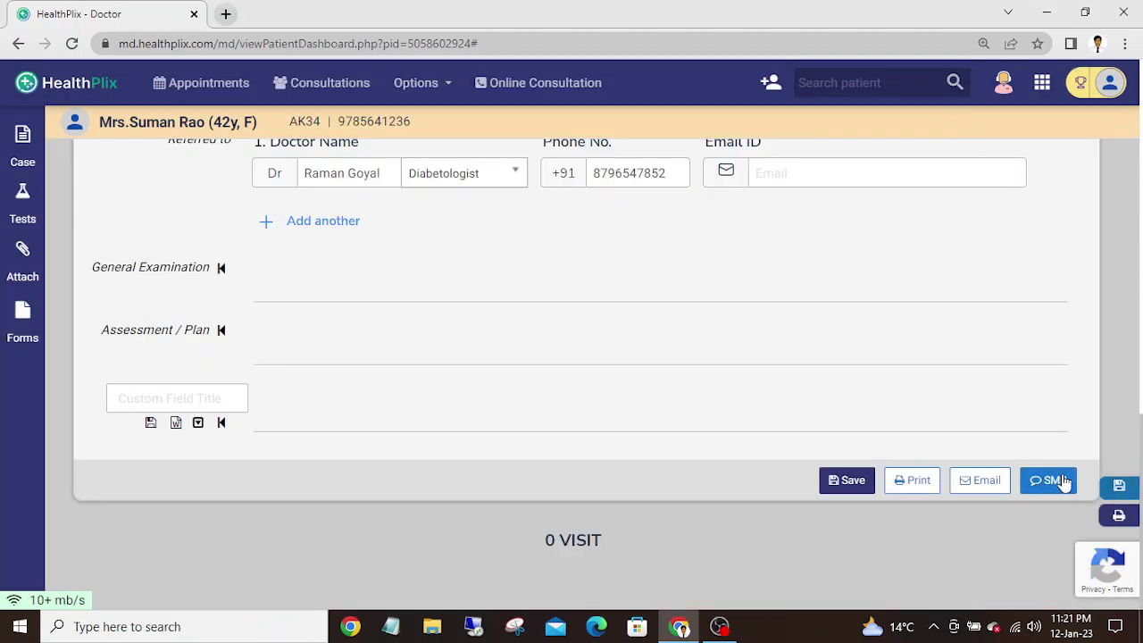
click(914, 482)
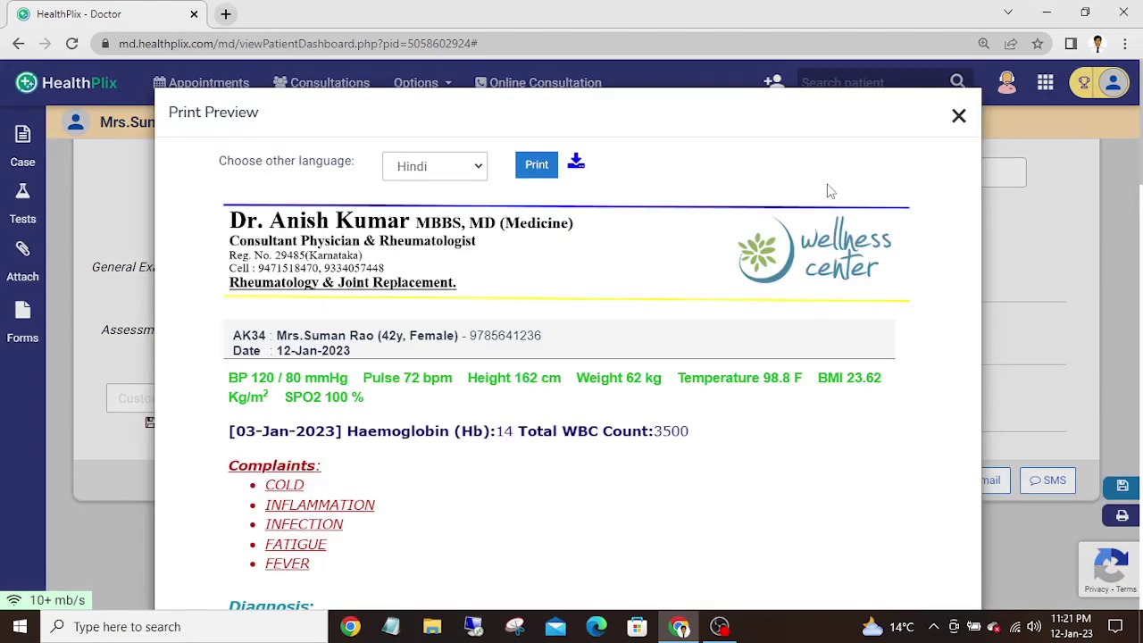
scroll(946, 188, down, 10)
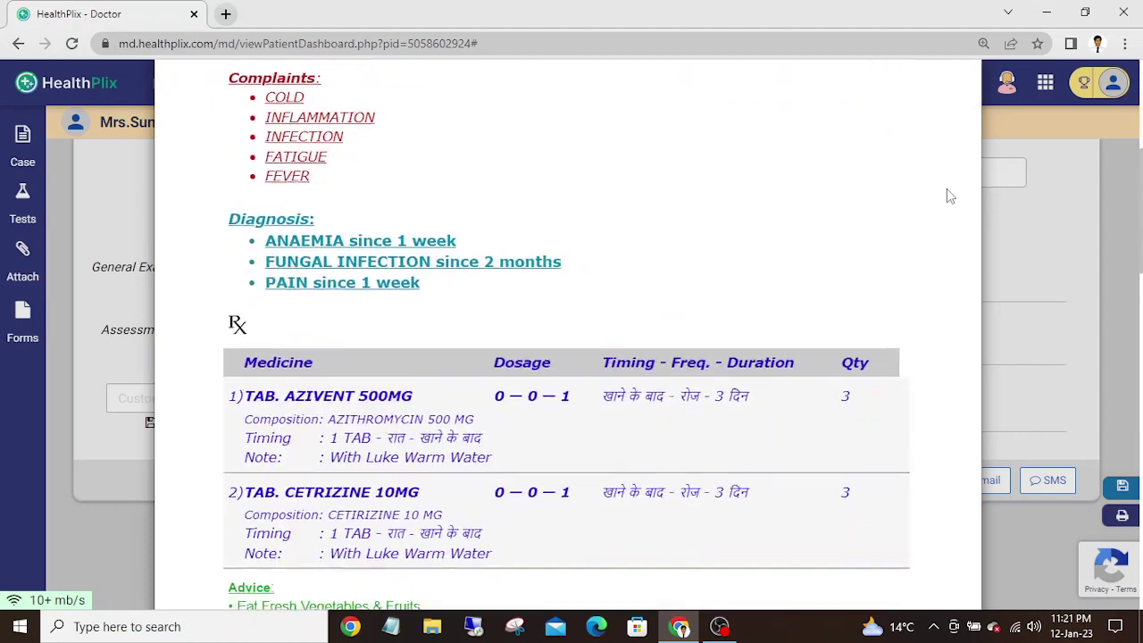
scroll(946, 188, down, 8)
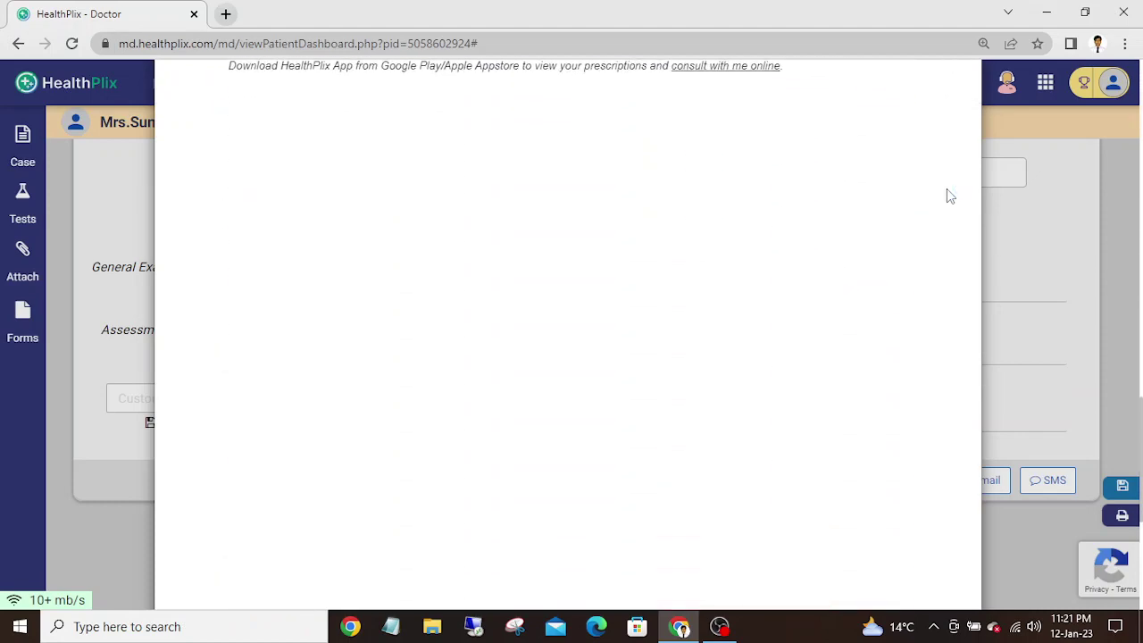
scroll(950, 195, up, 1)
scroll(950, 195, down, 1)
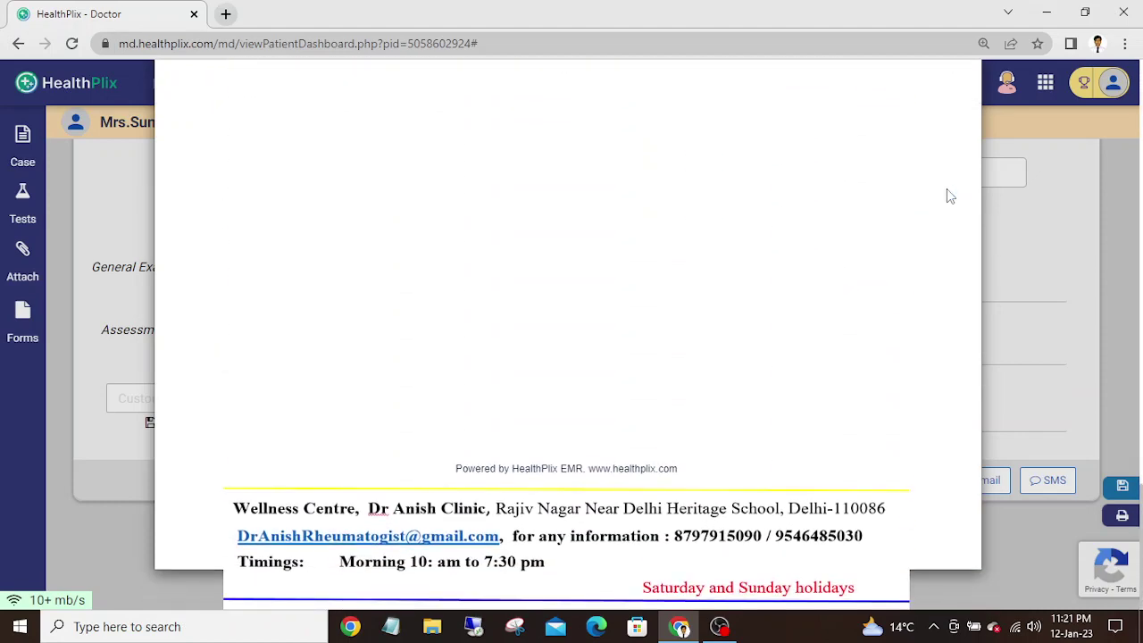
scroll(950, 195, down, 1)
scroll(946, 189, up, 10)
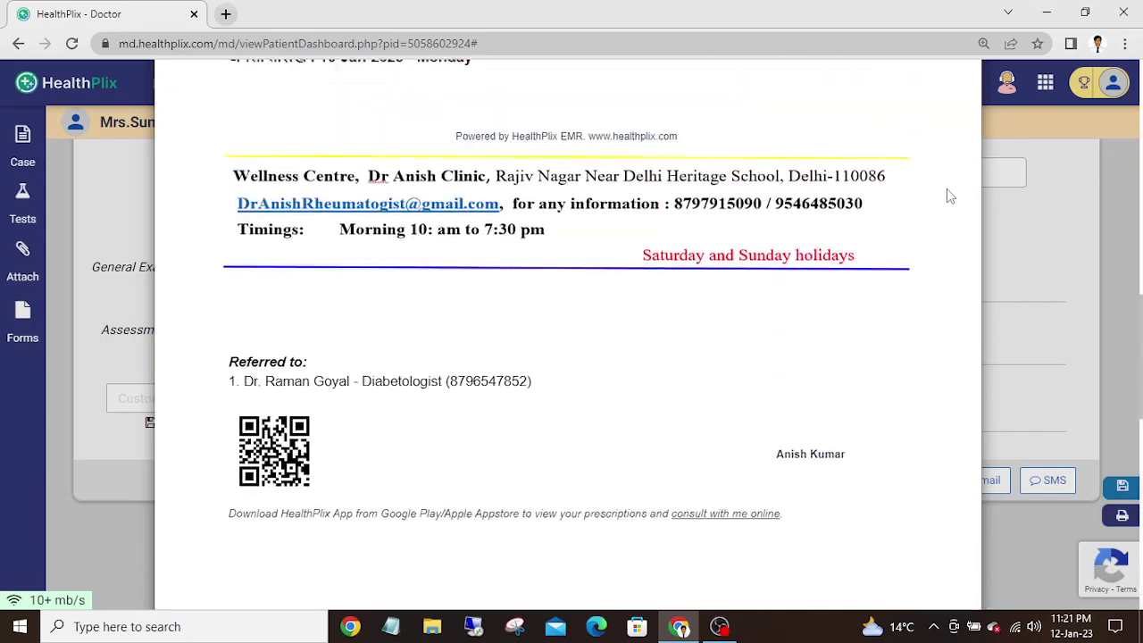
scroll(950, 196, up, 5)
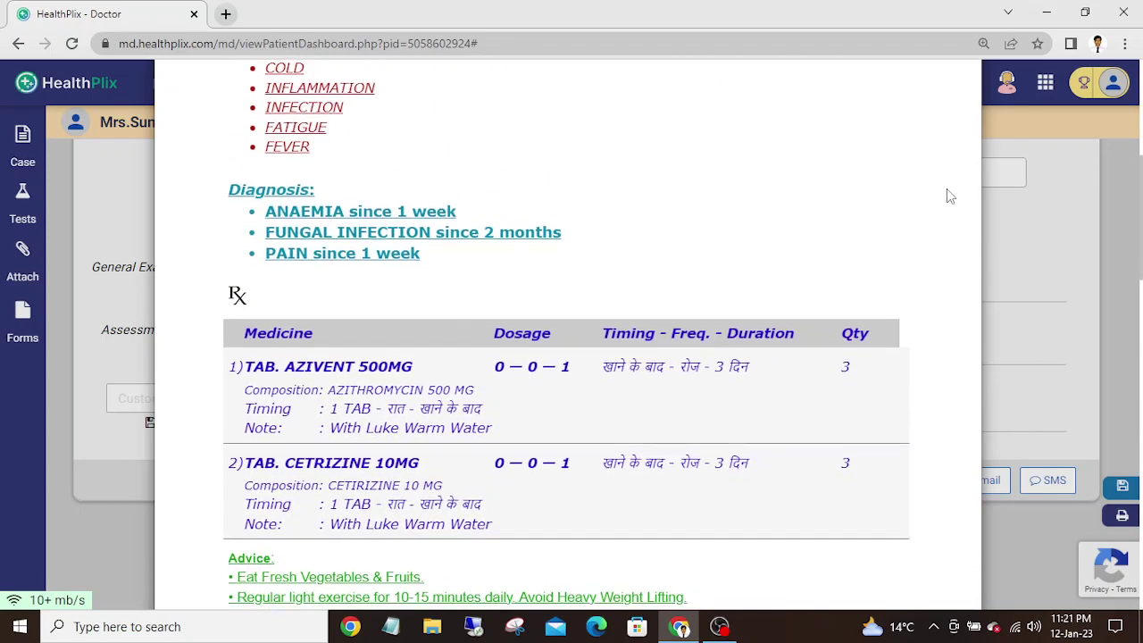
scroll(947, 191, up, 4)
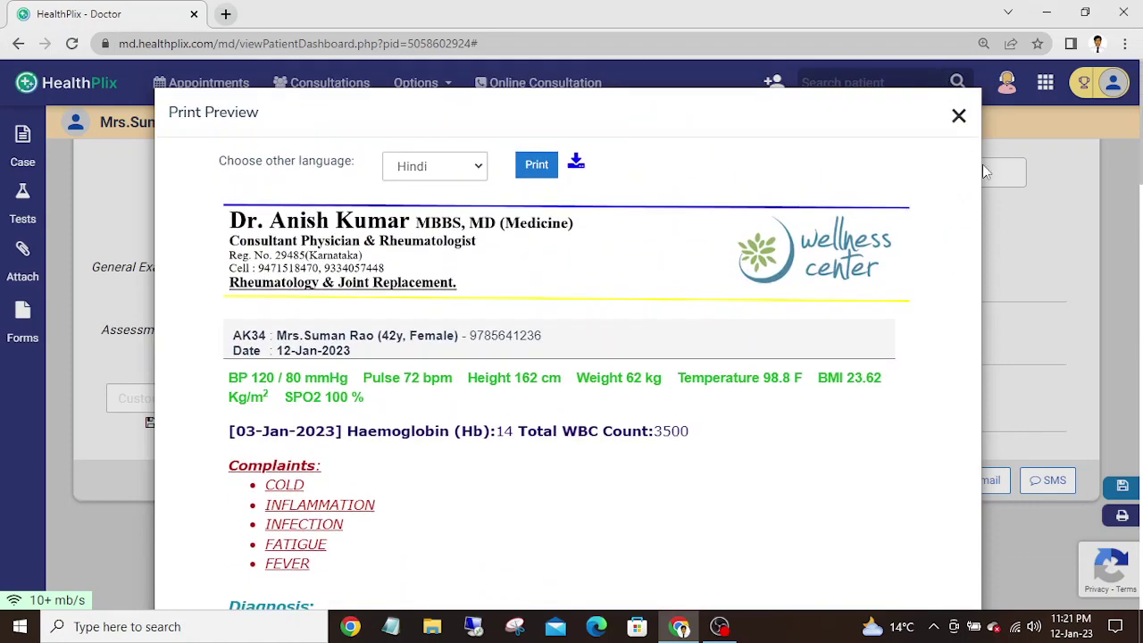
- Close the print preview, return to the top of the case sheet, and open the modules panel
click(959, 116)
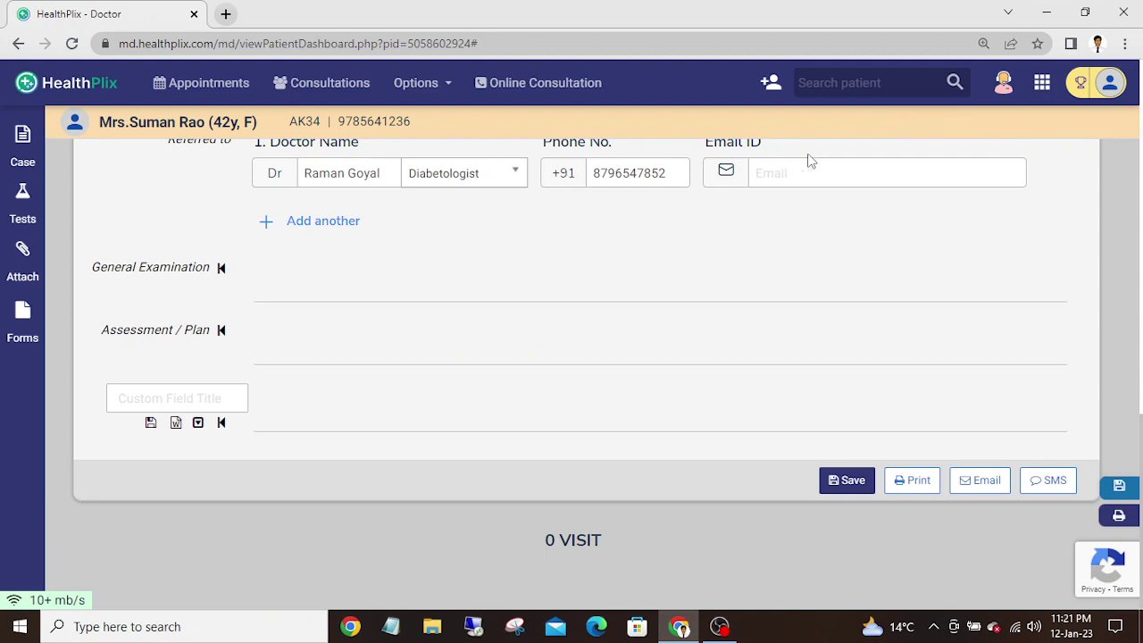
click(1141, 304)
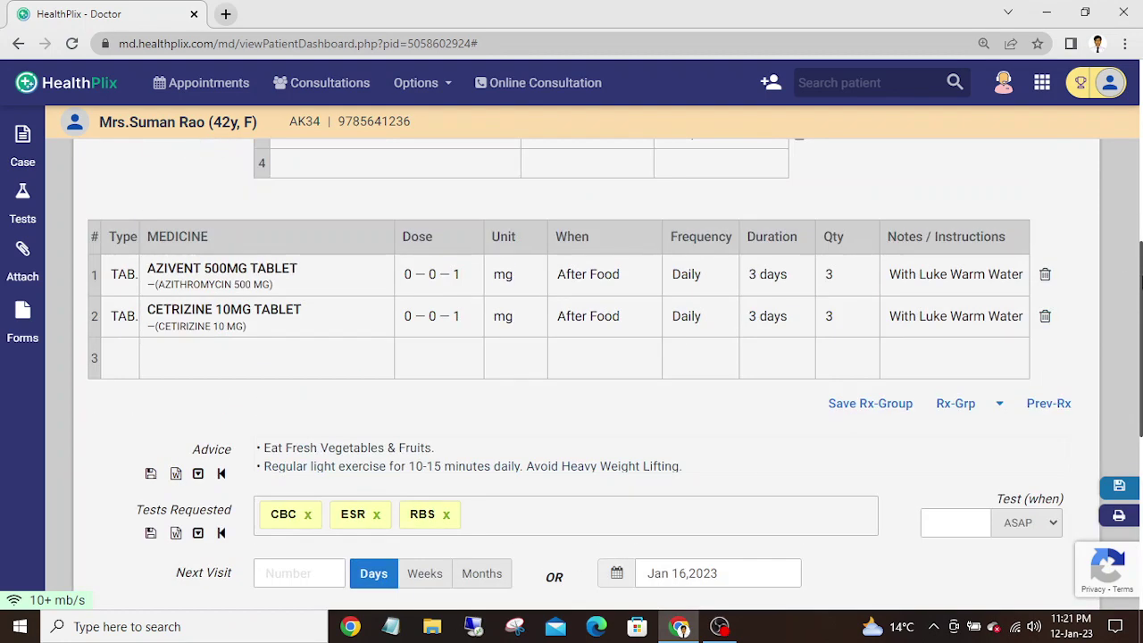
click(1141, 268)
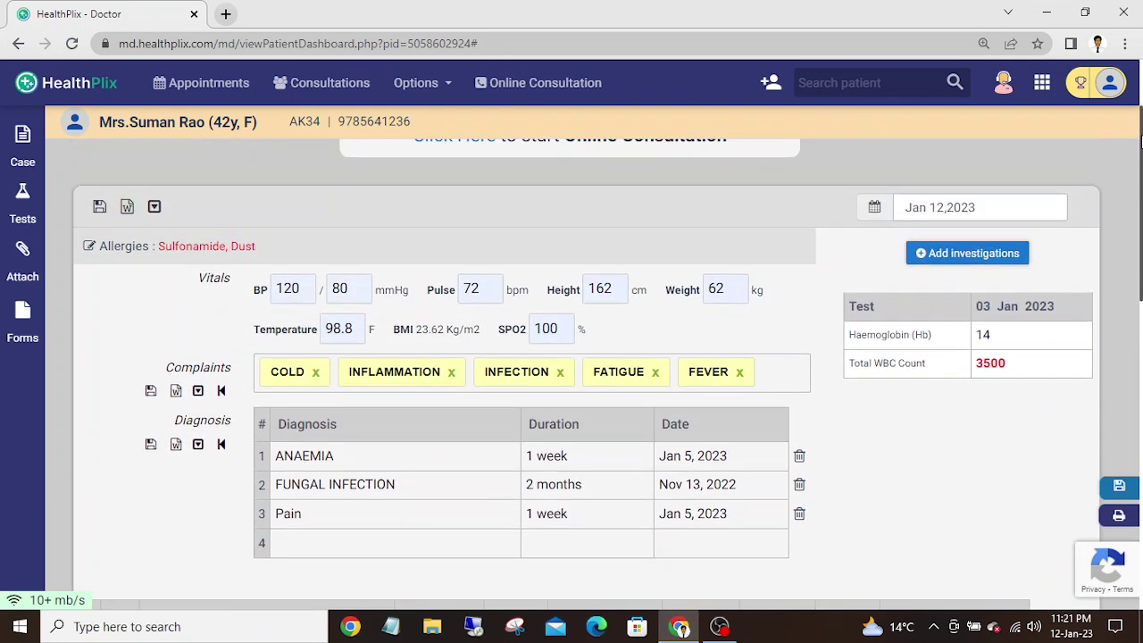
click(1141, 101)
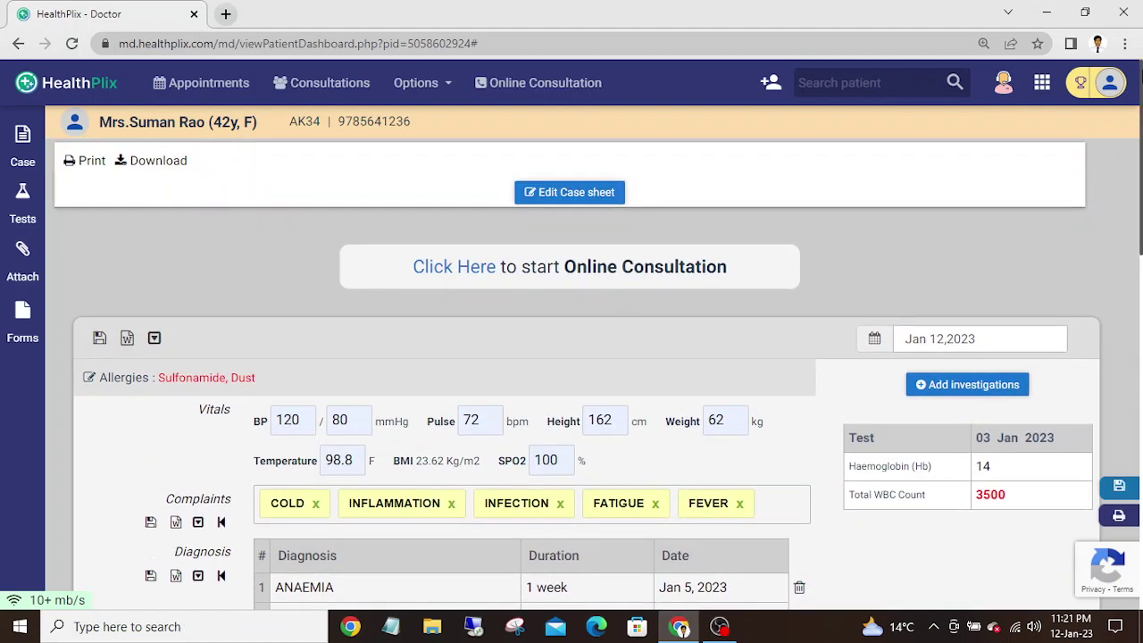
click(1043, 88)
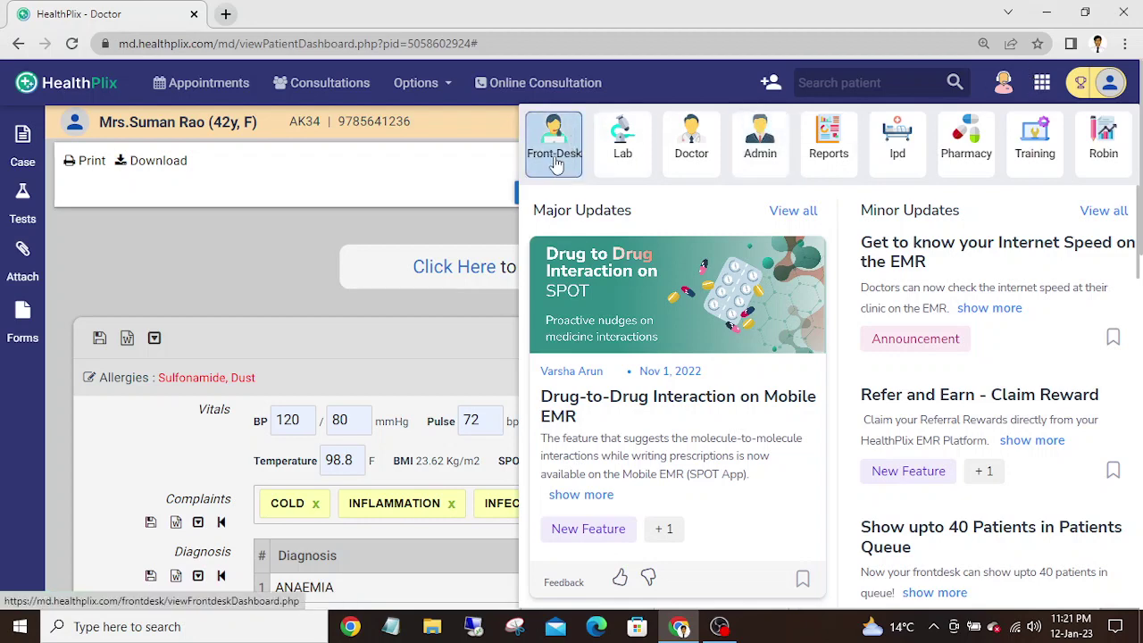
- Switch to the Front-Desk module and inspect the first patient's visit actions on the bill list
click(554, 158)
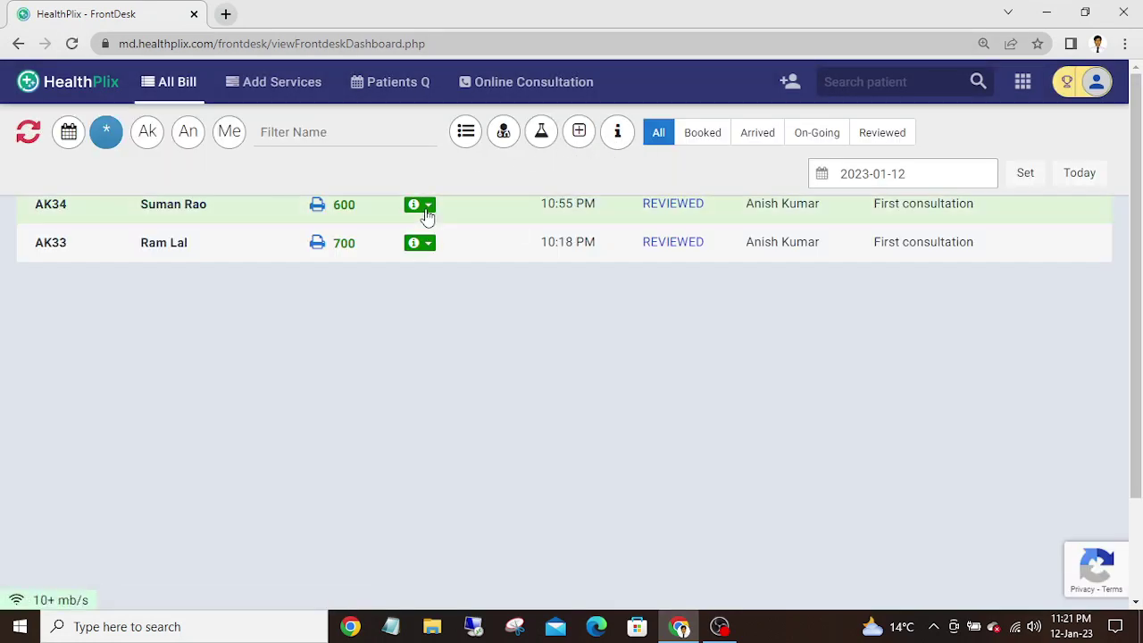
click(428, 210)
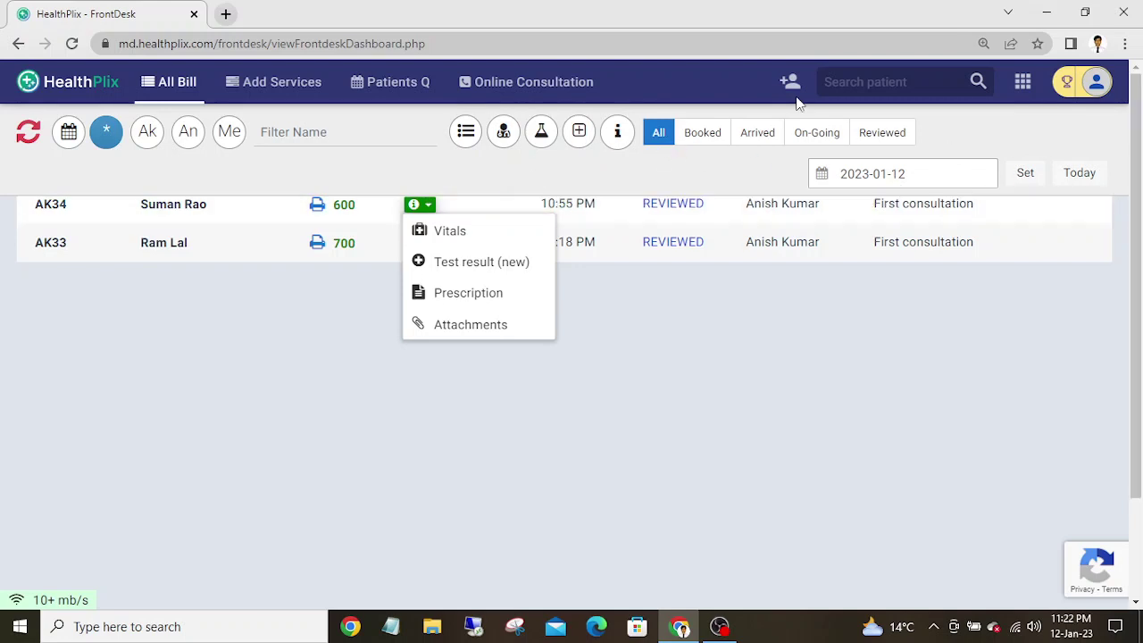
click(339, 335)
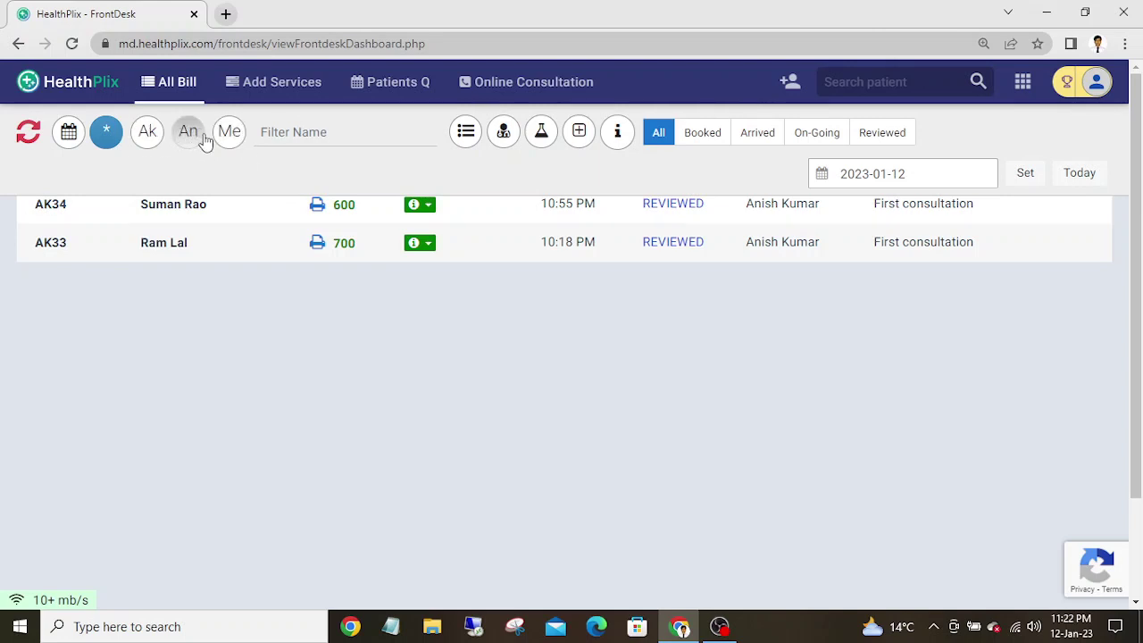
- Filter the bills by the Me, Ak and An practitioners, then bring up the module switcher
click(229, 139)
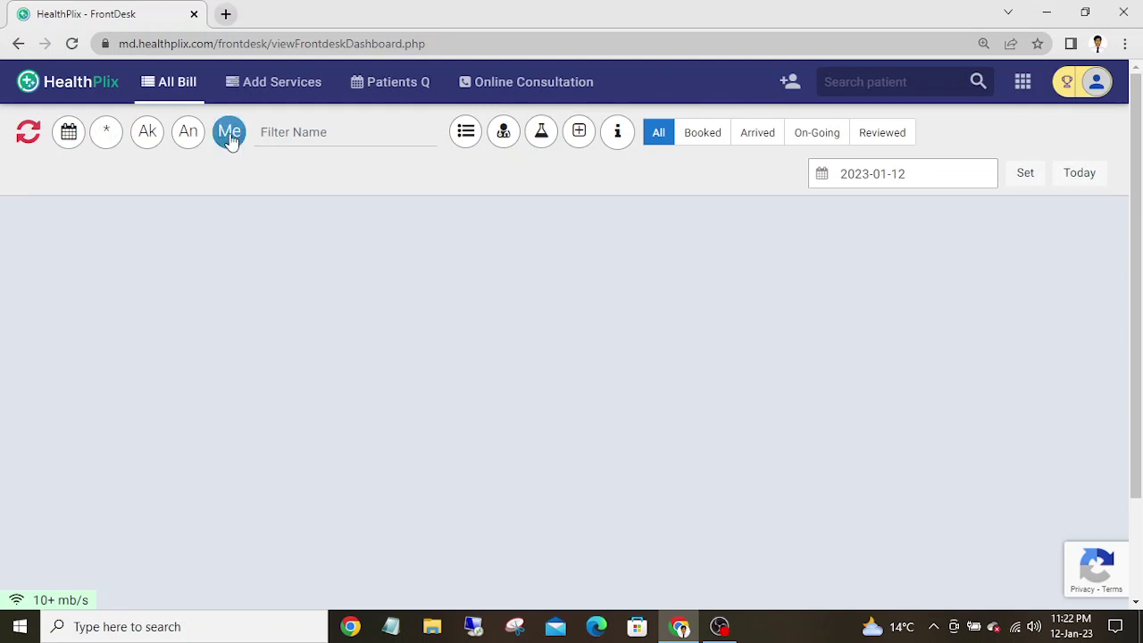
click(150, 133)
click(186, 135)
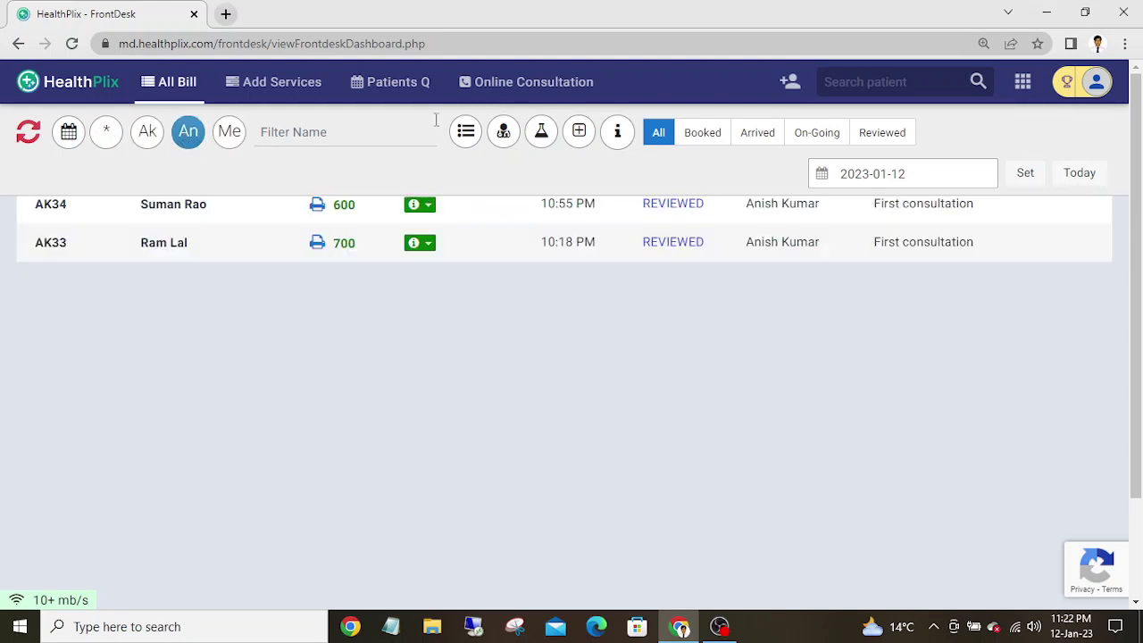
click(1023, 81)
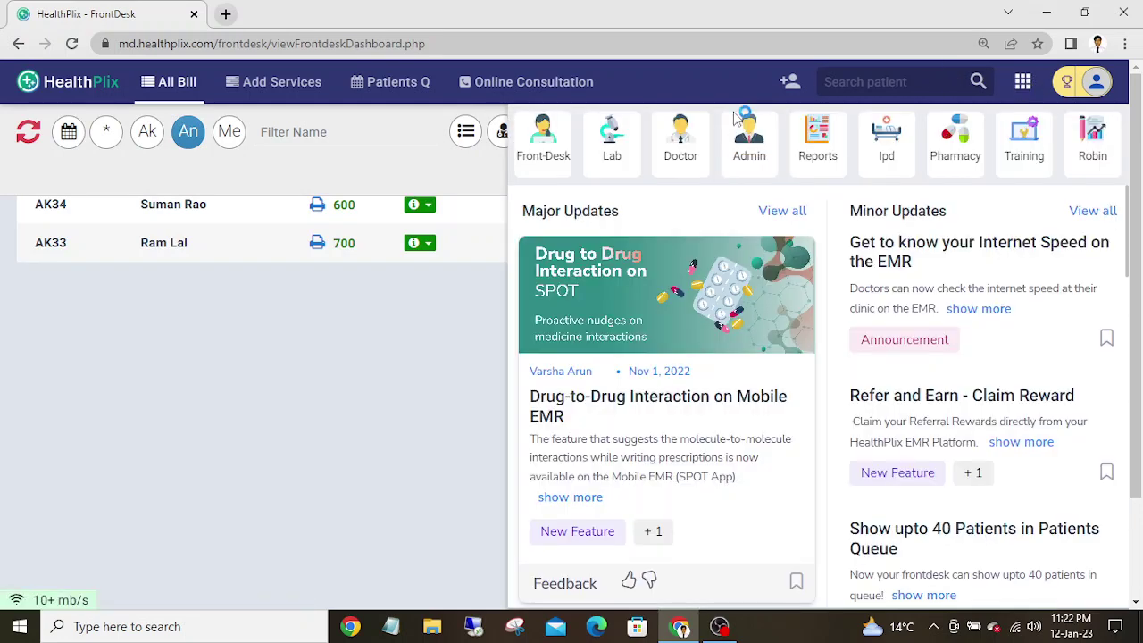
- Switch to the Doctor module to review the 12 Jan 2023 online consultations, then reopen the module switcher
click(676, 153)
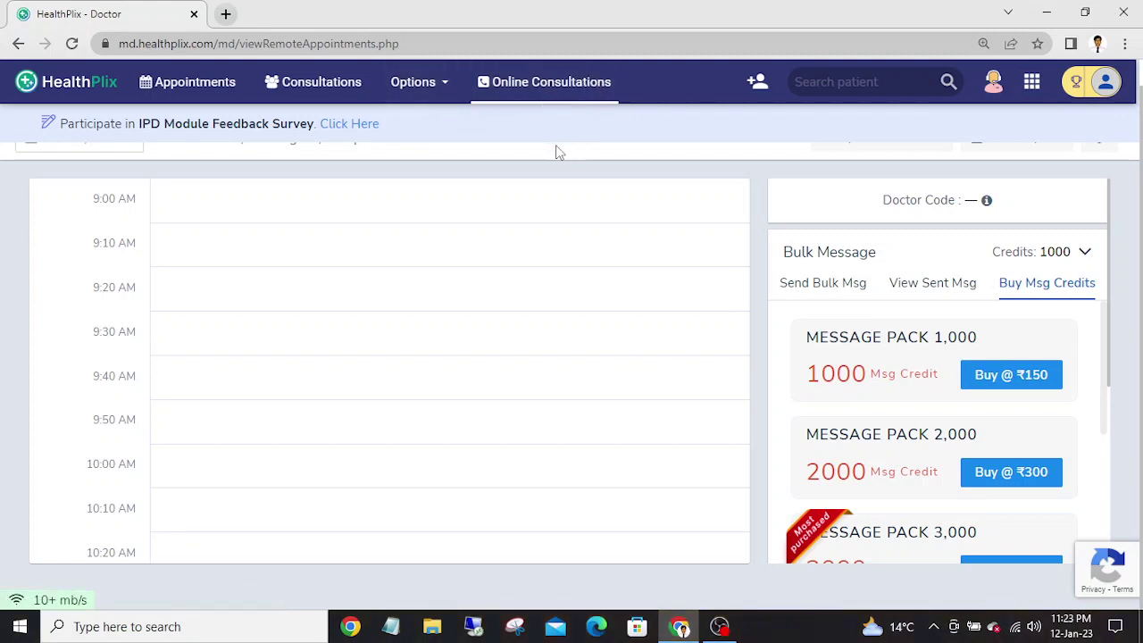
scroll(1134, 115, up, 1)
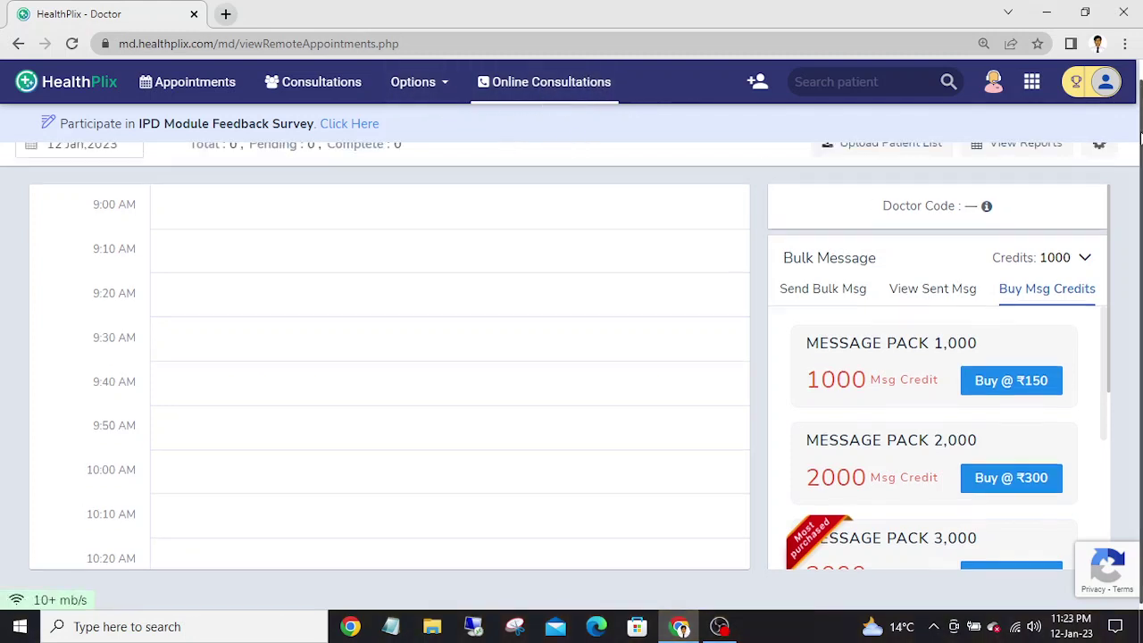
scroll(604, 256, down, 1)
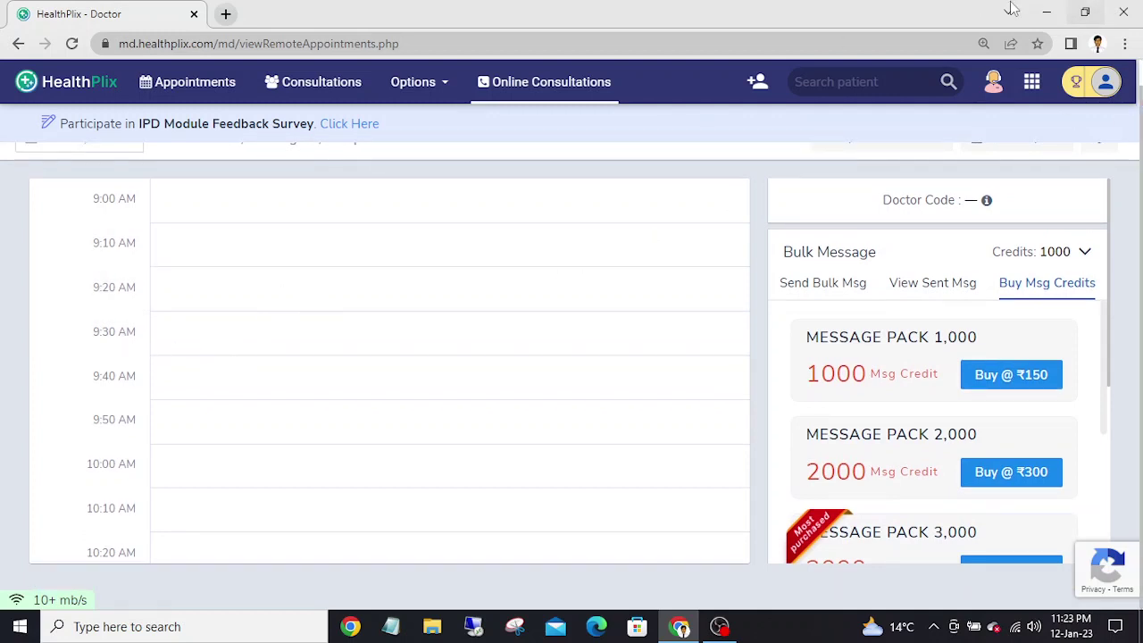
scroll(1140, 86, up, 1)
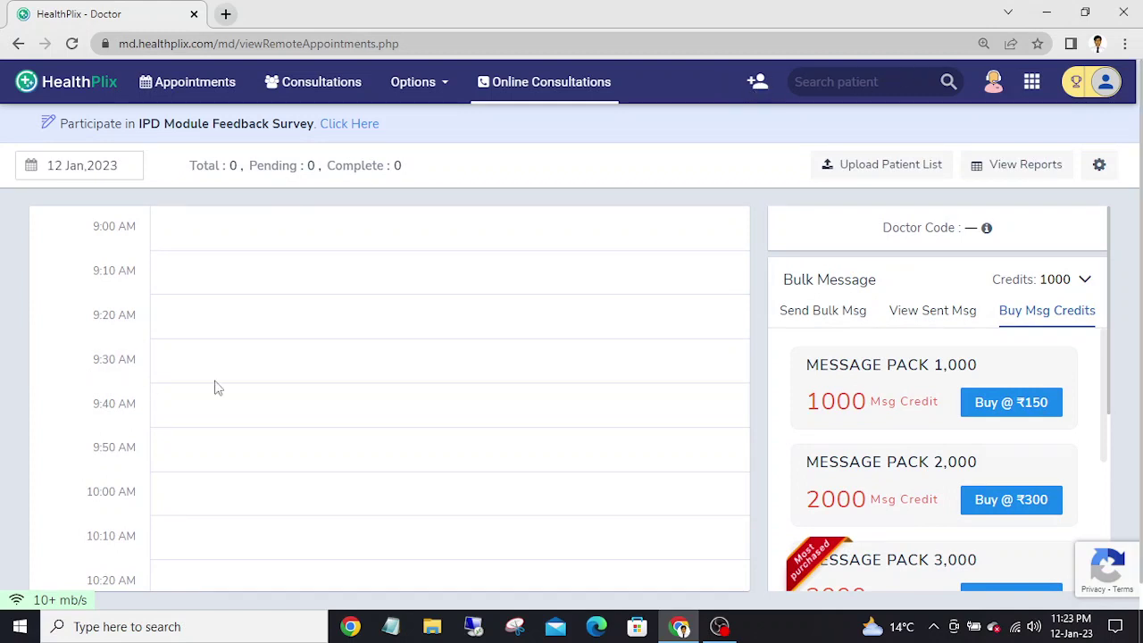
click(1031, 82)
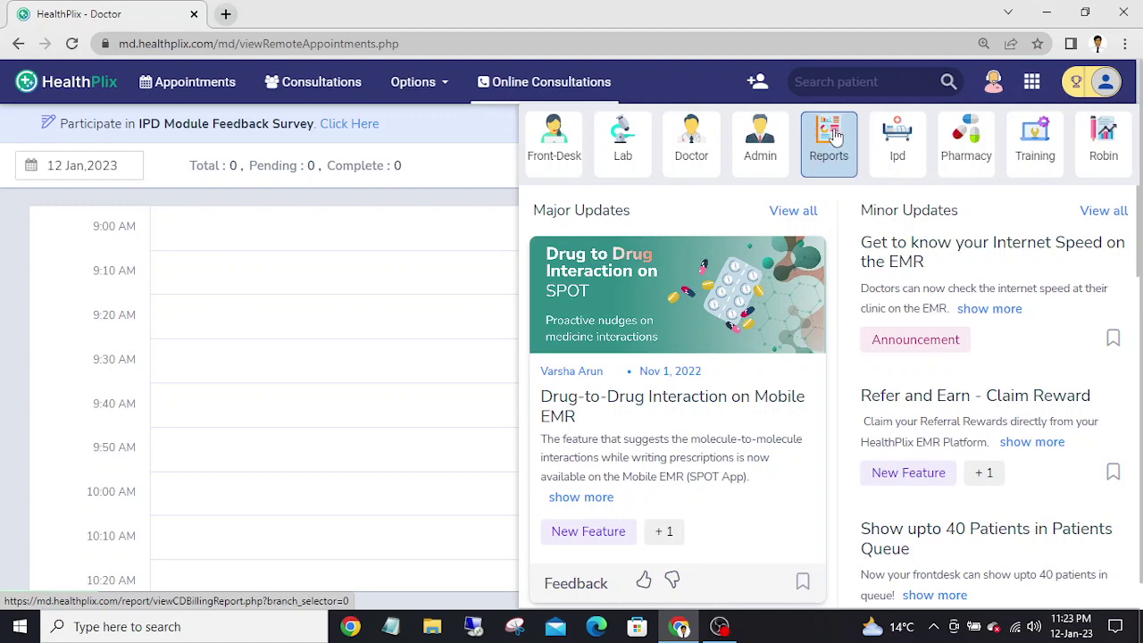
- View the Organisation Report and the Robin Doctor Insights dashboard, then return to online consultations
click(830, 136)
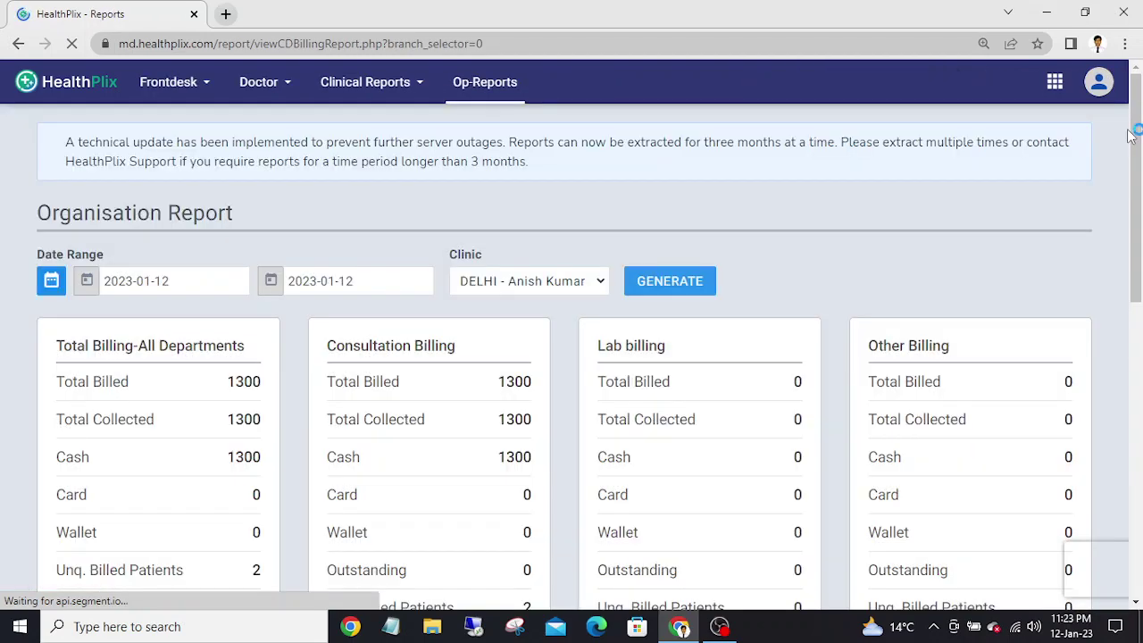
mouse_move(1139, 119)
mouse_down()
mouse_move(1139, 240)
mouse_move(1139, 118)
mouse_up()
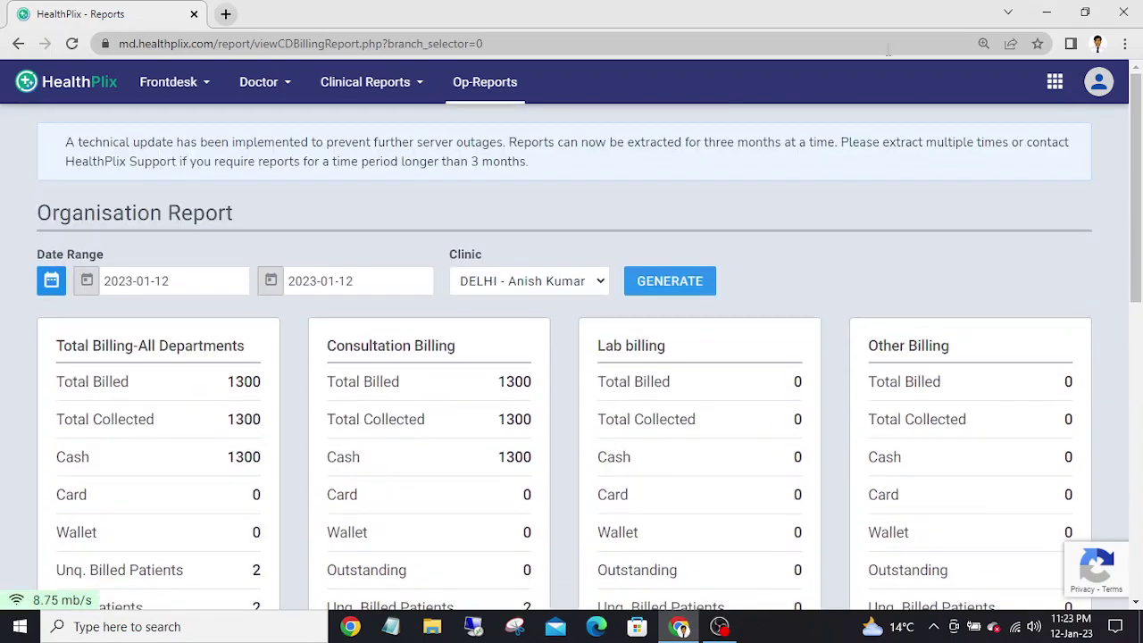
click(1051, 84)
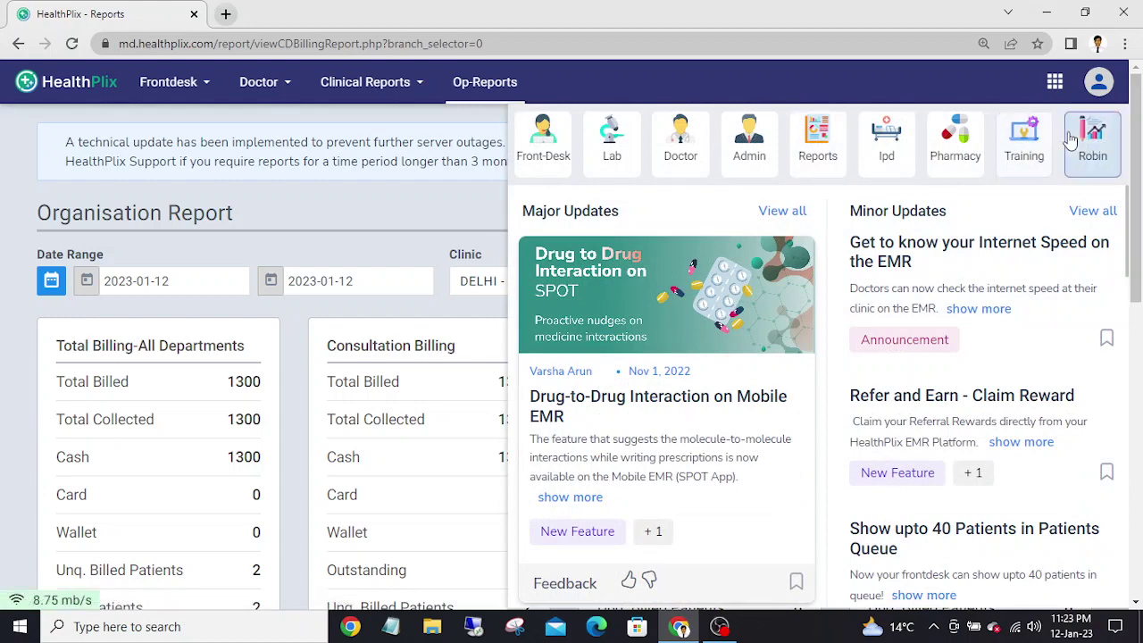
click(1095, 130)
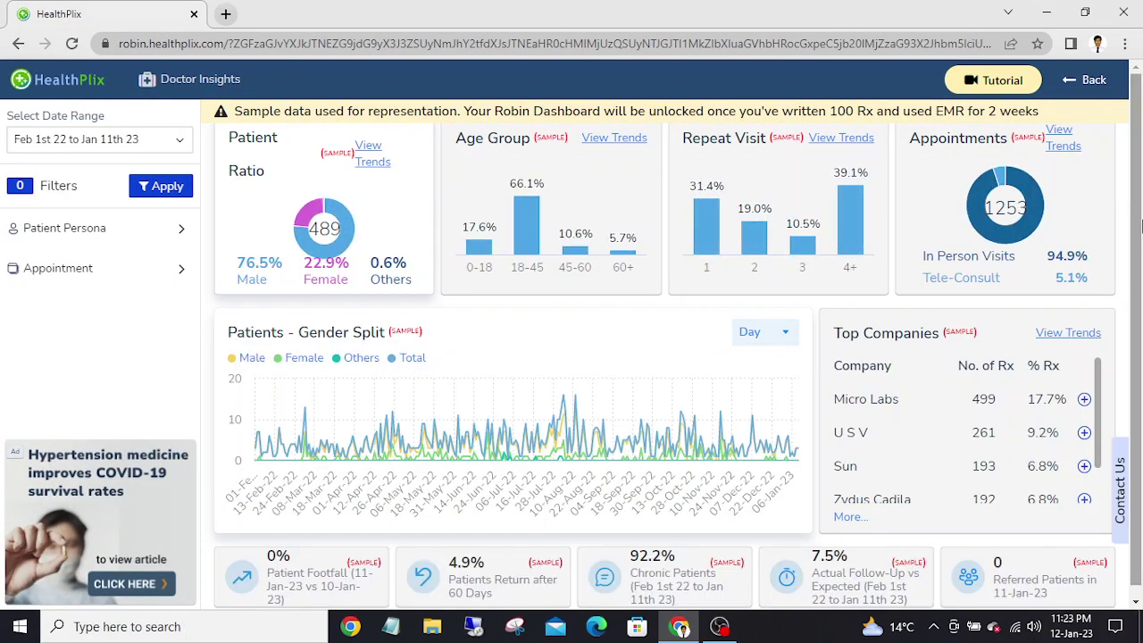
scroll(1139, 305, down, 1)
scroll(1138, 306, up, 1)
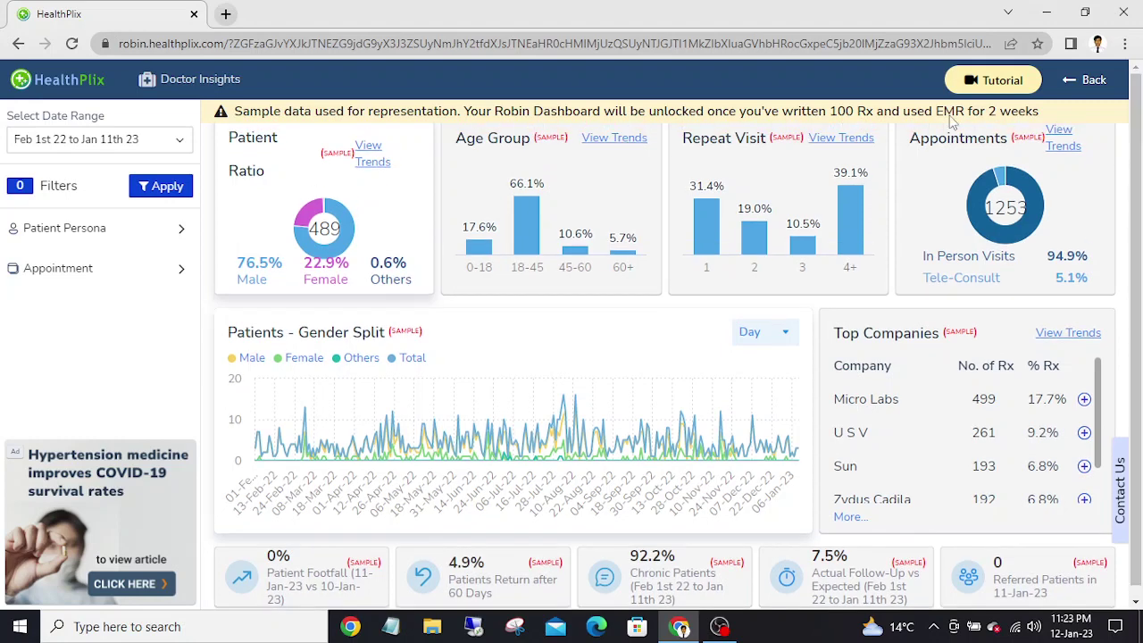
click(1085, 81)
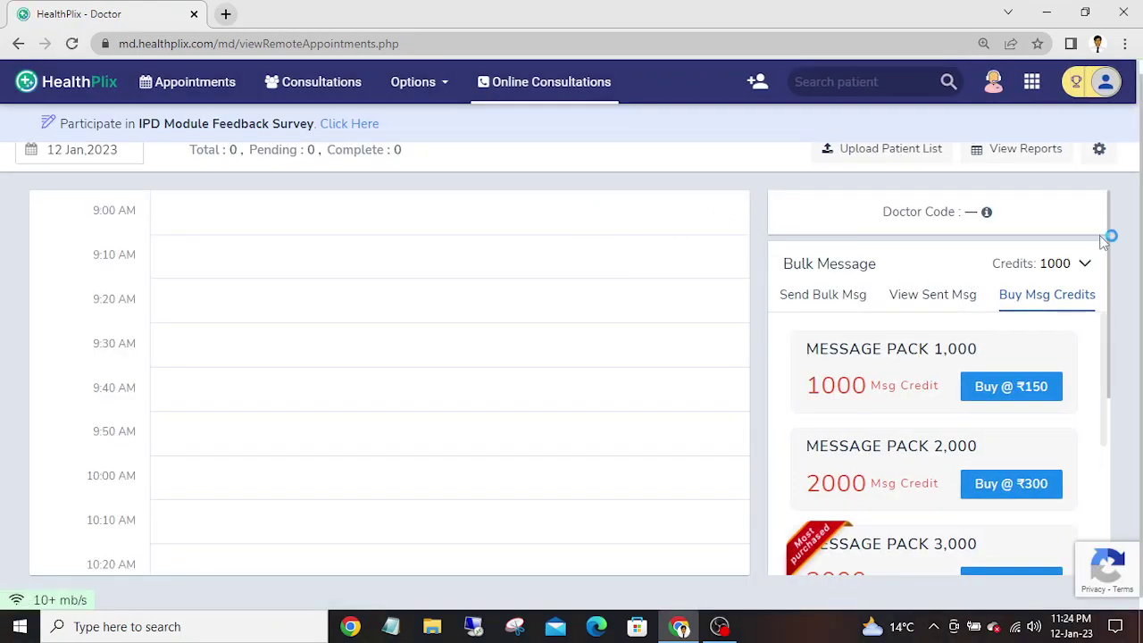
- Review the first patient's case sheet from the 2023-01-12 appointments, then return to the list
scroll(1140, 250, up, 1)
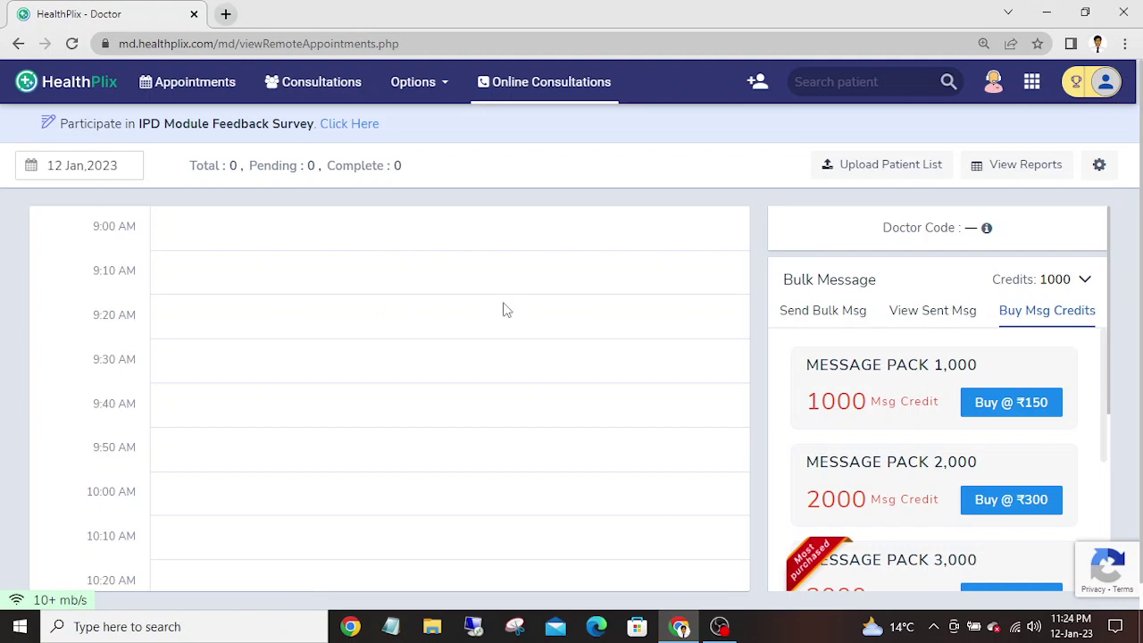
click(180, 81)
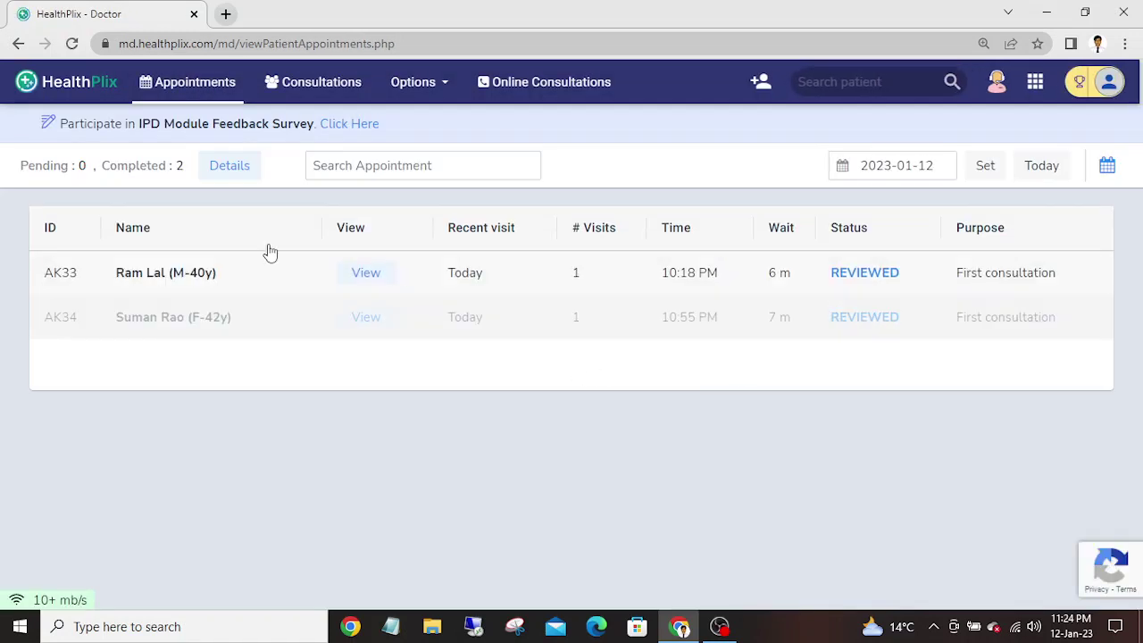
click(383, 277)
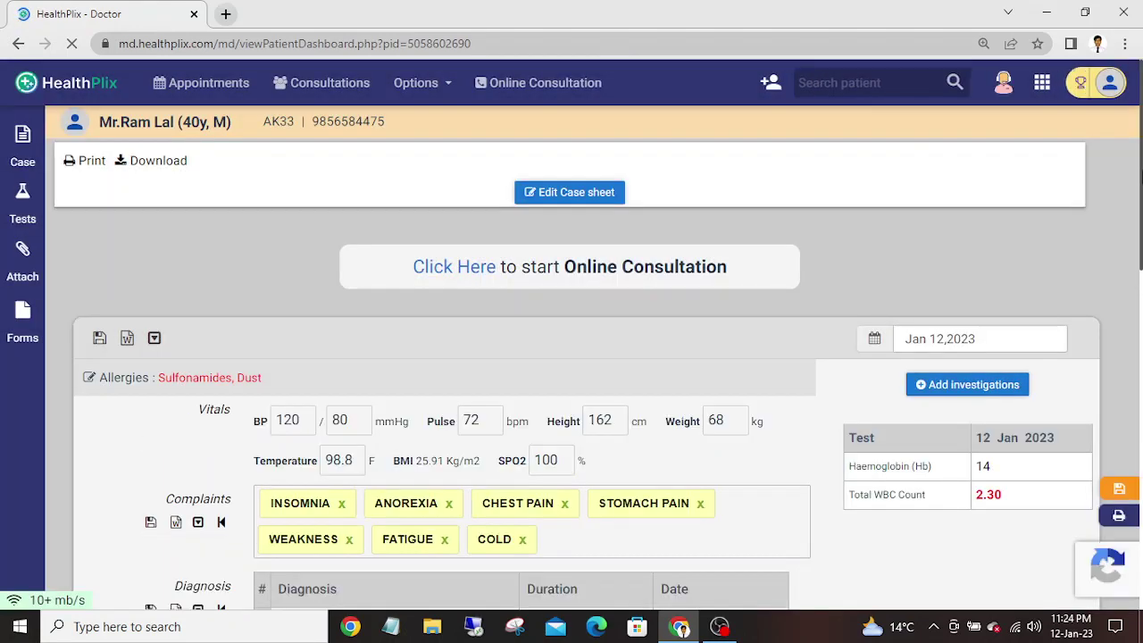
drag(1141, 176, 1141, 345)
drag(1140, 304, 1088, 447)
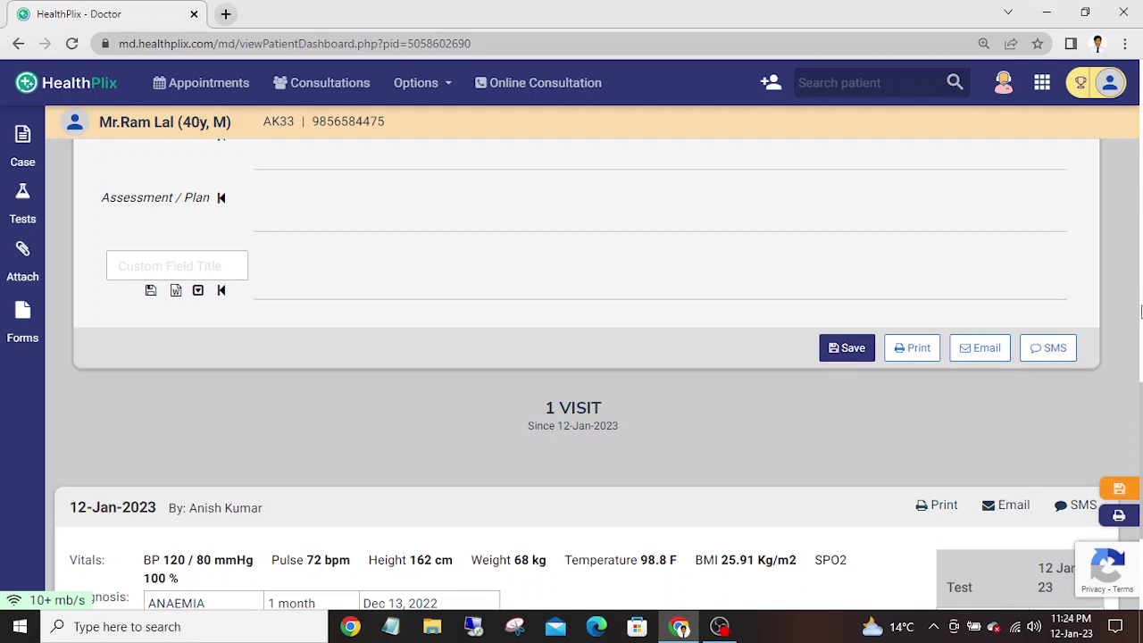
drag(1141, 411, 1141, 245)
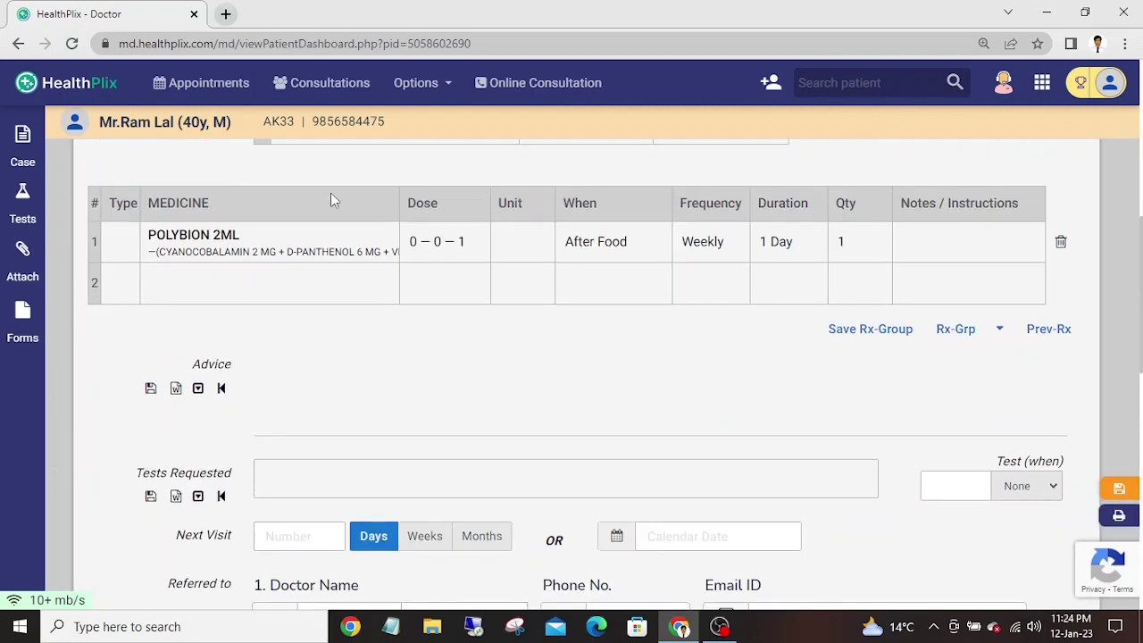
click(198, 79)
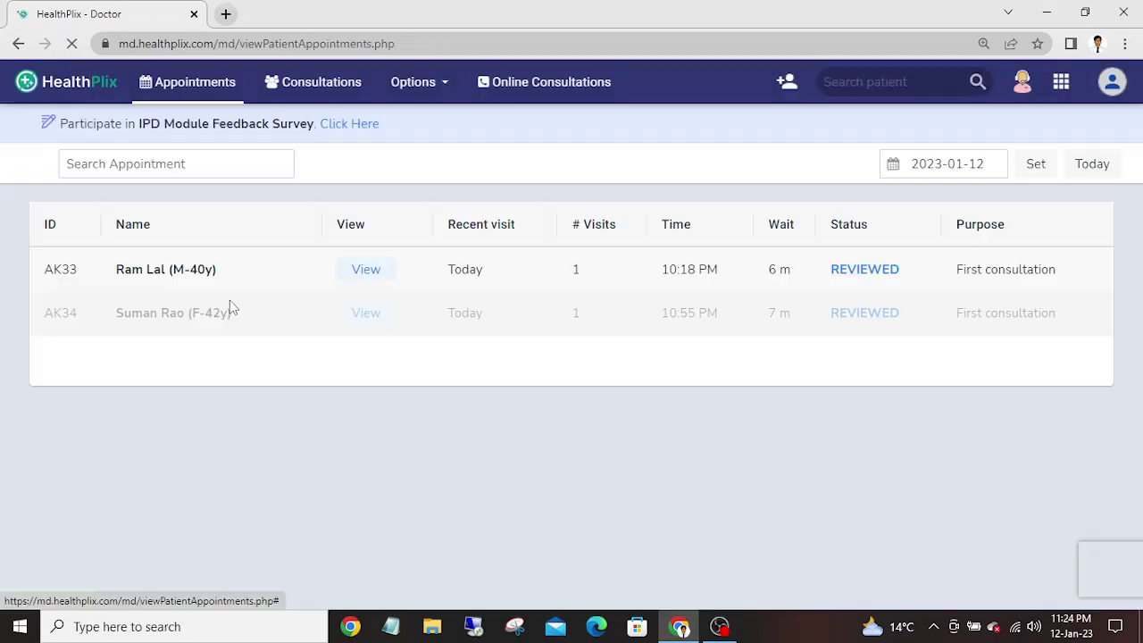
- Review the second patient's case sheet with her vitals, five complaints and ANAEMIA, FUNGAL INFECTION, PAIN diagnoses
click(379, 331)
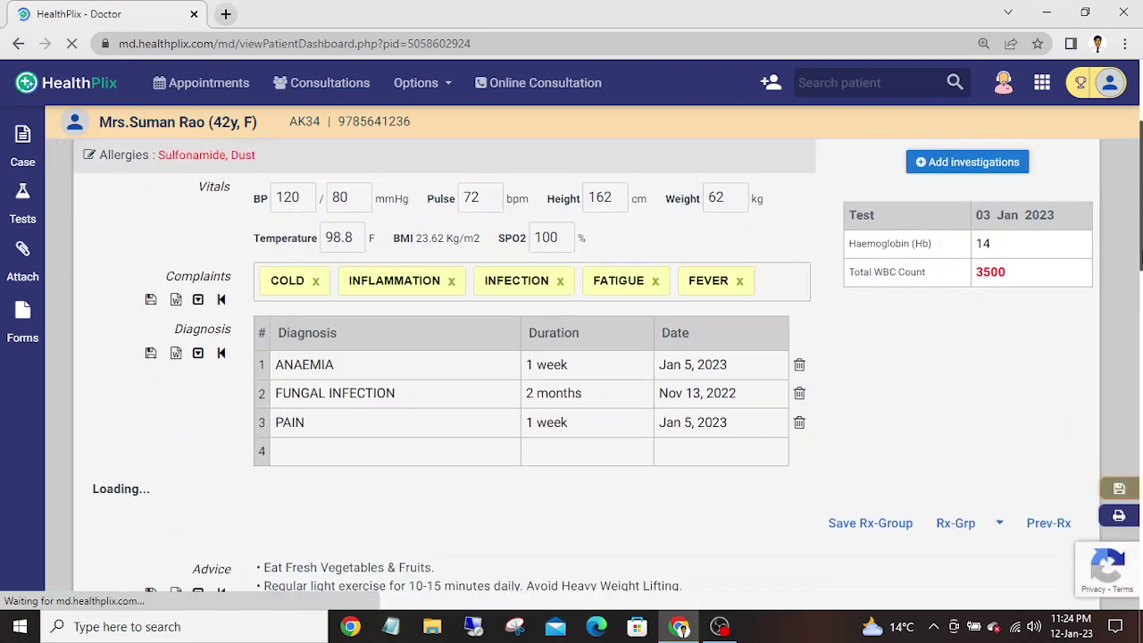
drag(1141, 183, 1141, 371)
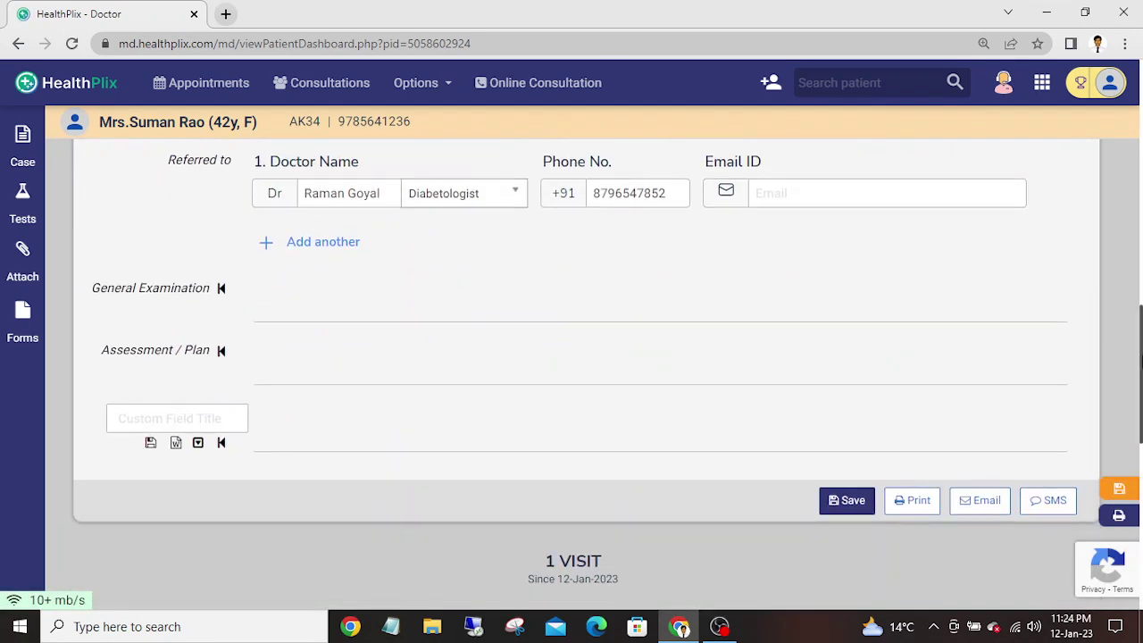
drag(1141, 357, 1107, 363)
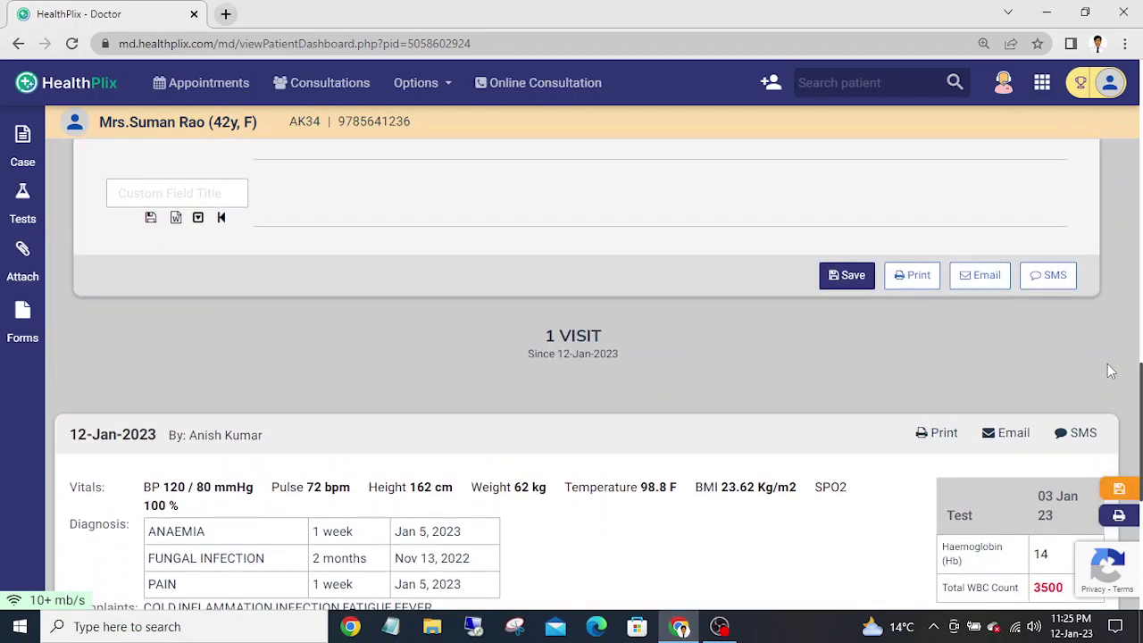
click(1042, 89)
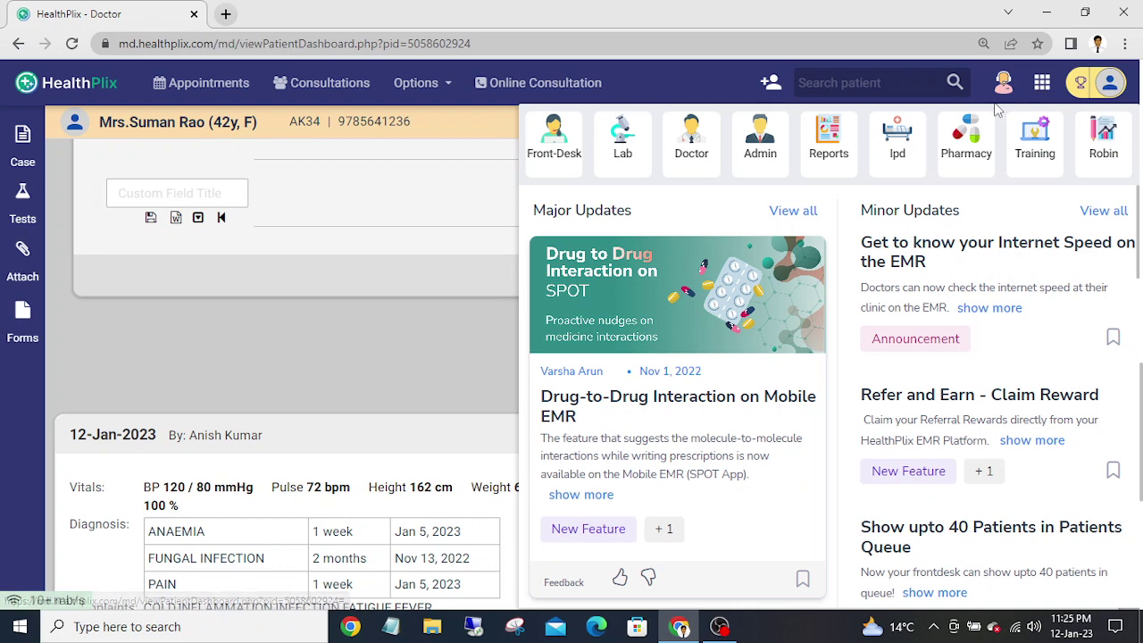
click(425, 320)
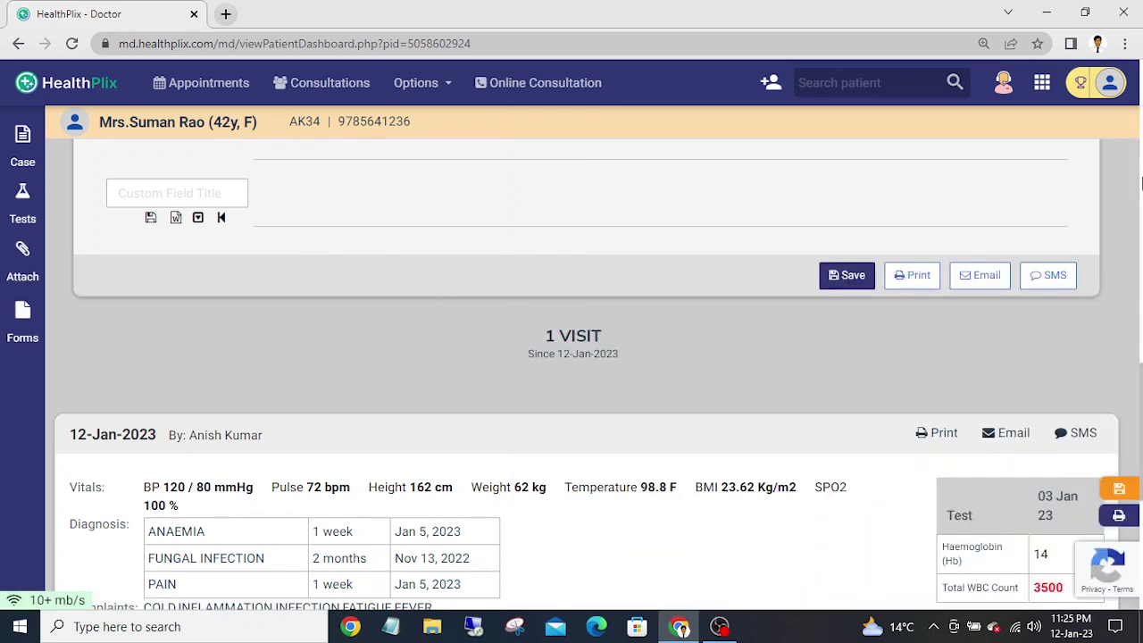
scroll(1132, 183, up, 8)
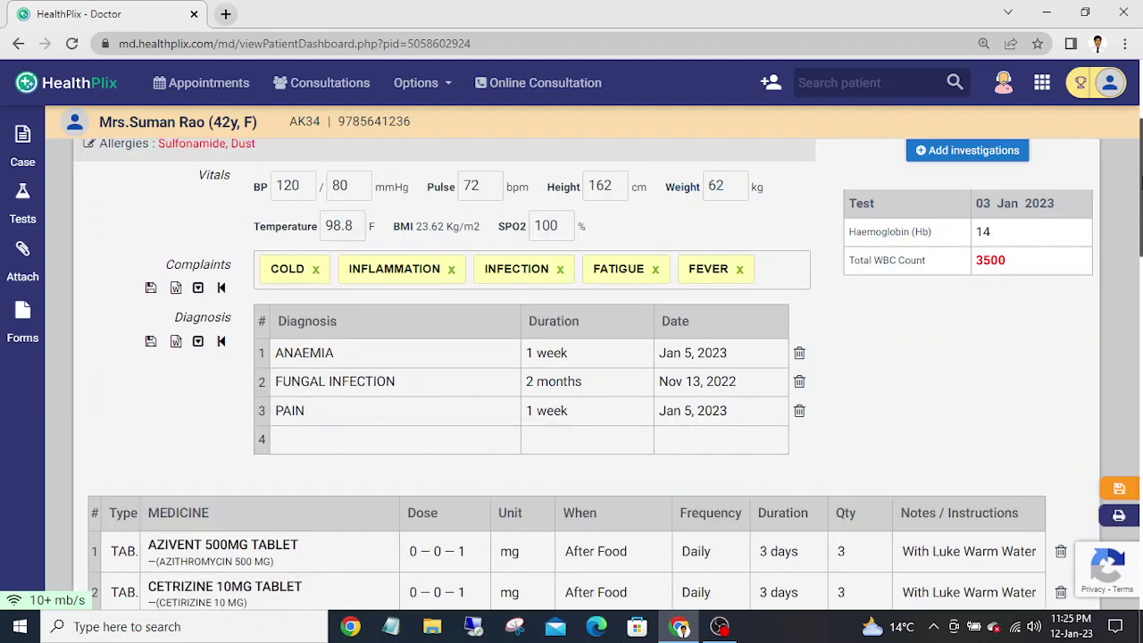
scroll(1133, 183, up, 1)
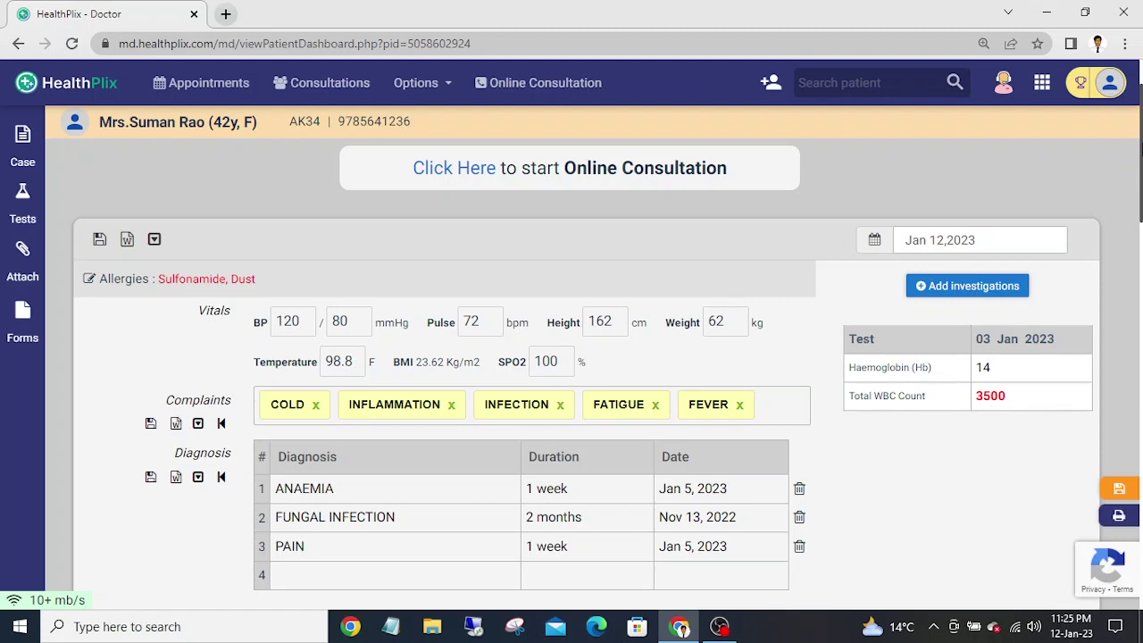
scroll(571, 357, up, 1)
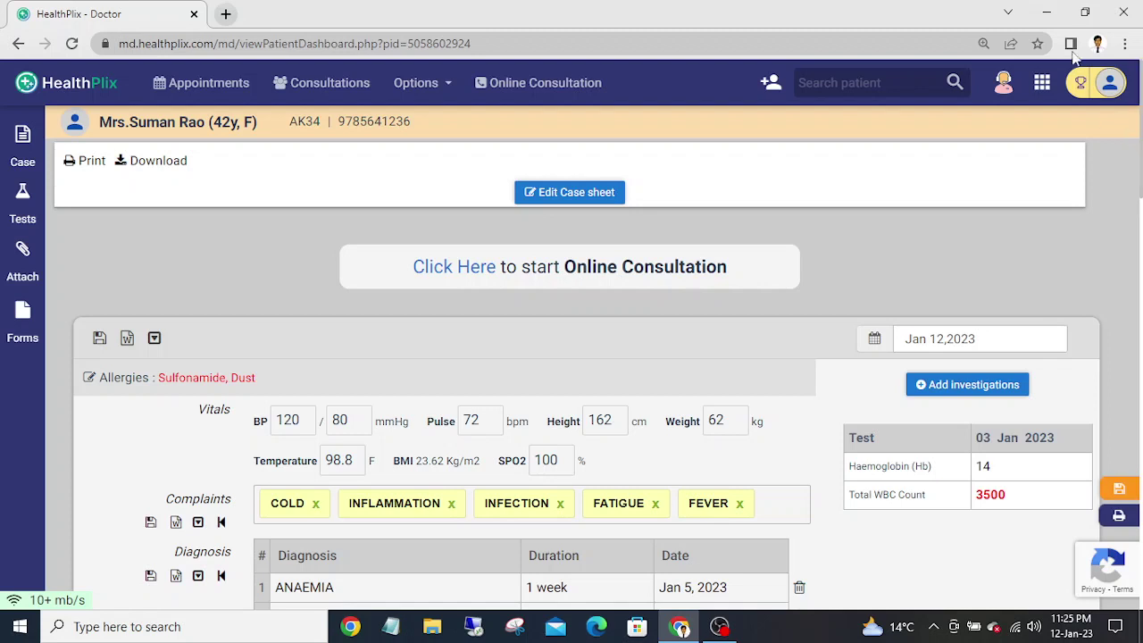
- Log the doctor out of HealthPlix from the profile menu
click(1110, 86)
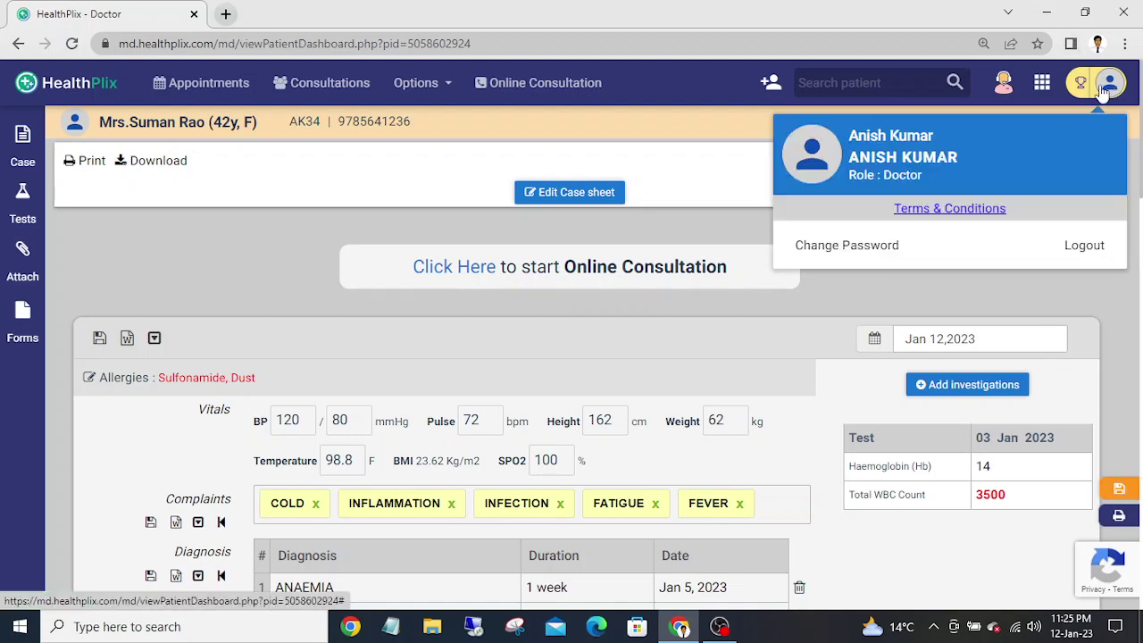
click(1083, 249)
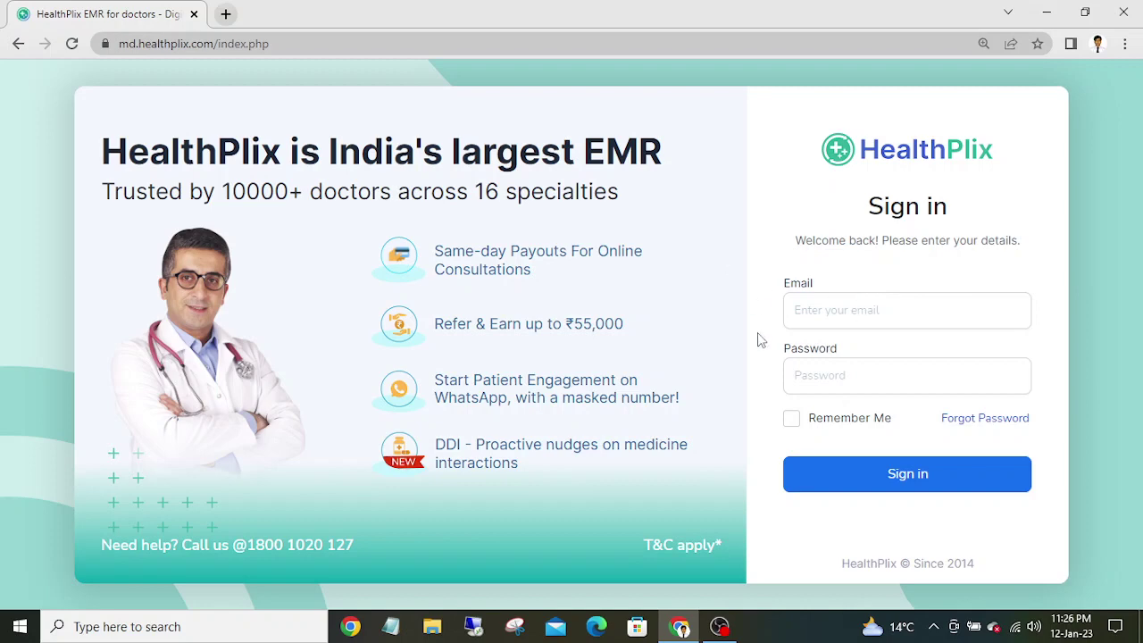
click(719, 623)
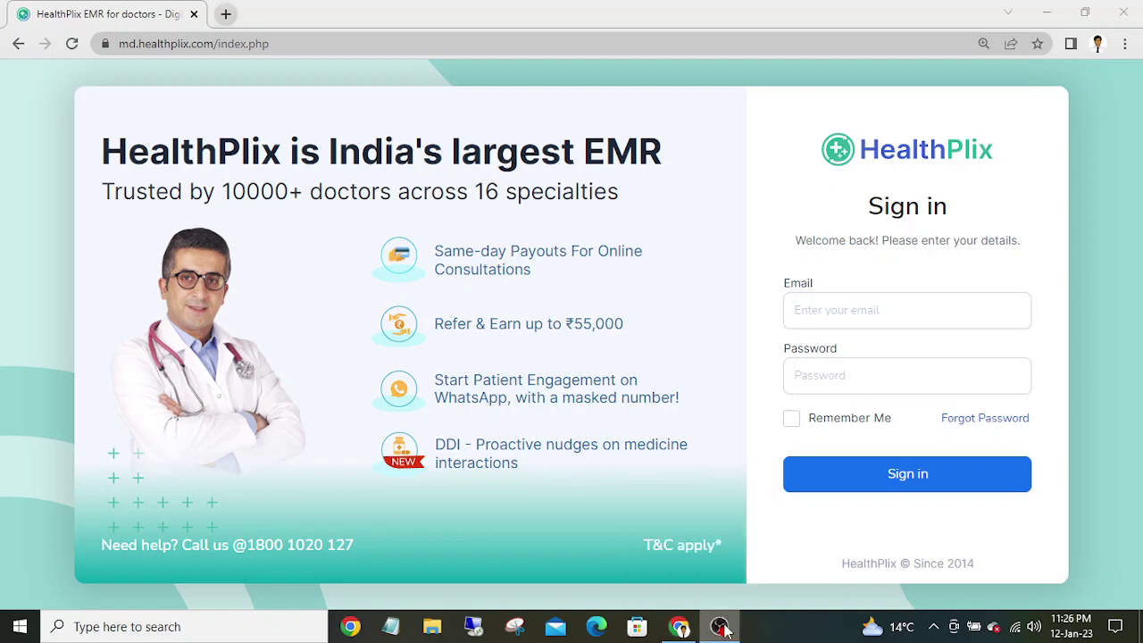